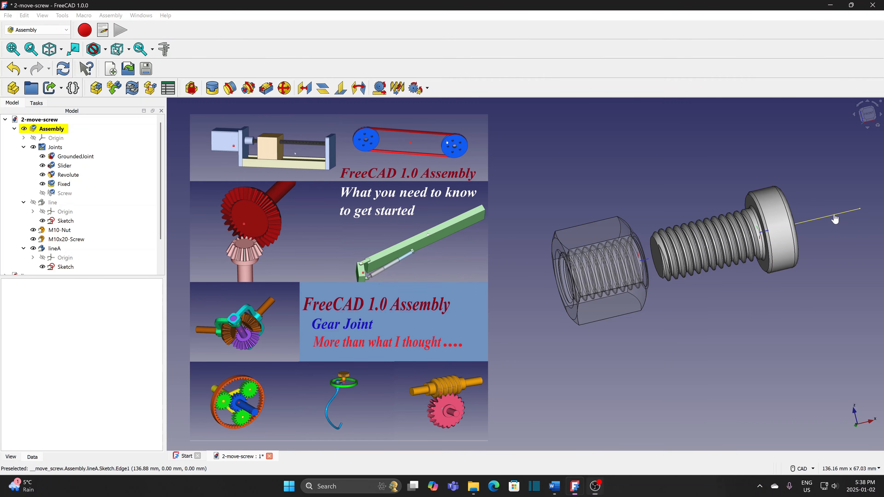
- Slide the screw into the nut, move the block and gear along the rack, and tilt the wobbling disc
{"action": "mouse_move", "coordinate": [835, 215]}
{"action": "left_mouse_down"}
{"action": "mouse_move", "coordinate": [734, 258]}
{"action": "mouse_move", "coordinate": [848, 224]}
{"action": "left_mouse_up"}
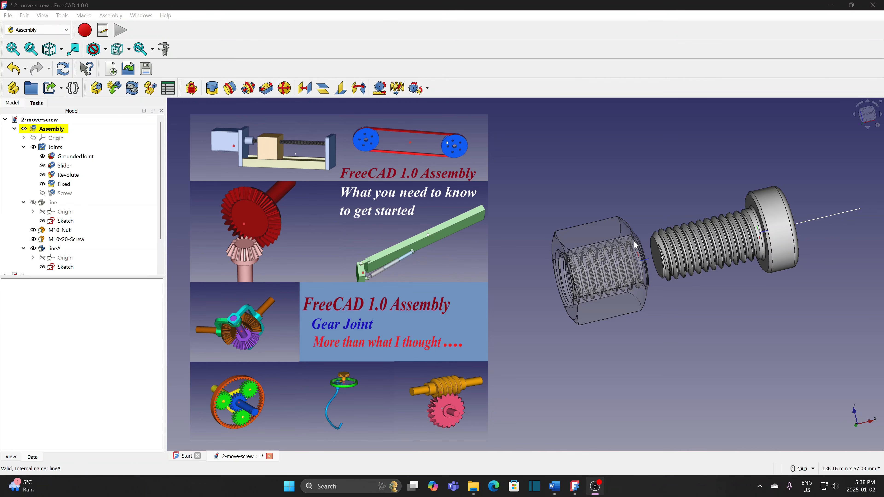
{"action": "left_click_drag", "start_coordinate": [837, 219], "coordinate": [755, 250]}
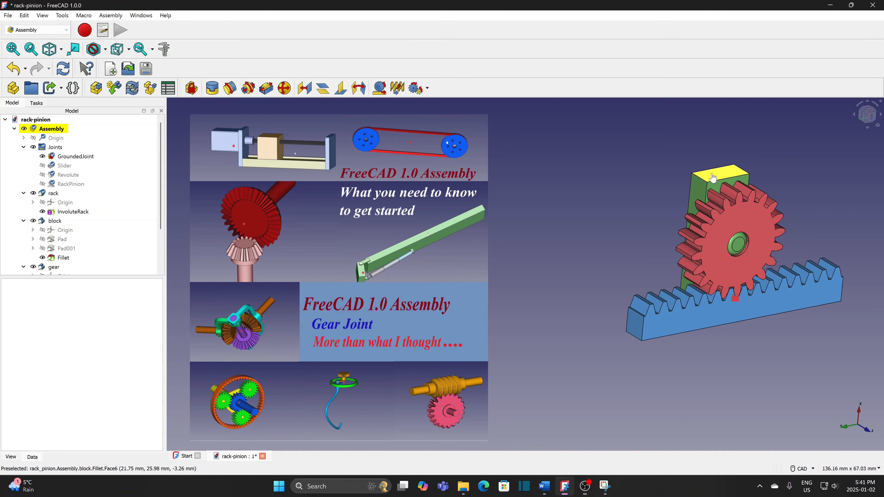
{"action": "left_click_drag", "start_coordinate": [724, 173], "coordinate": [781, 187]}
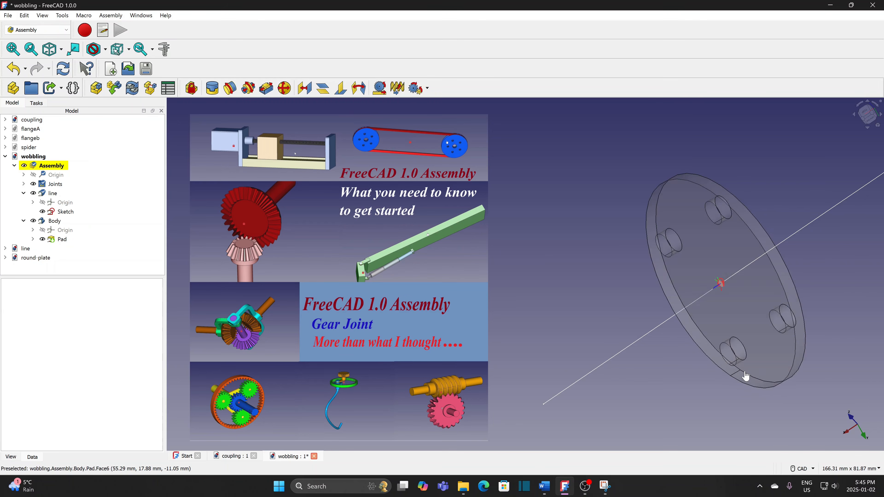
{"action": "left_click_drag", "start_coordinate": [746, 375], "coordinate": [783, 233]}
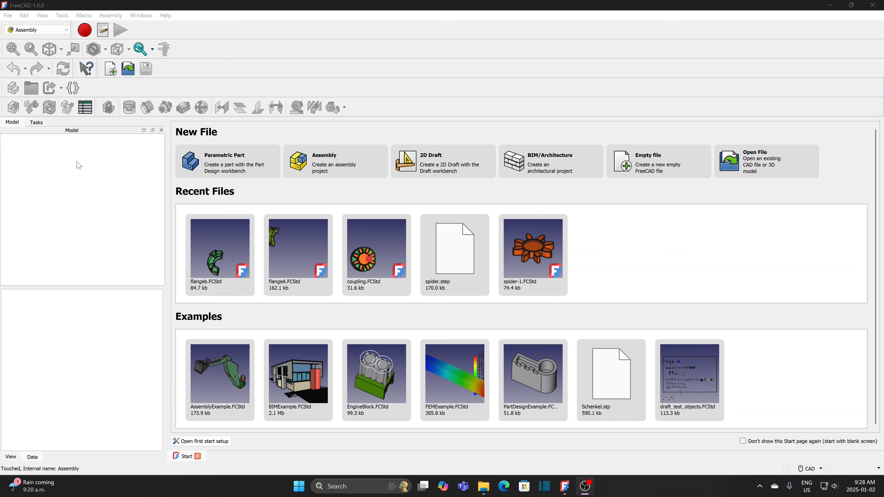
- Create a new document saved as 1-move-nut, replacing the old file, and add an empty assembly
{"action": "left_click", "coordinate": [8, 16]}
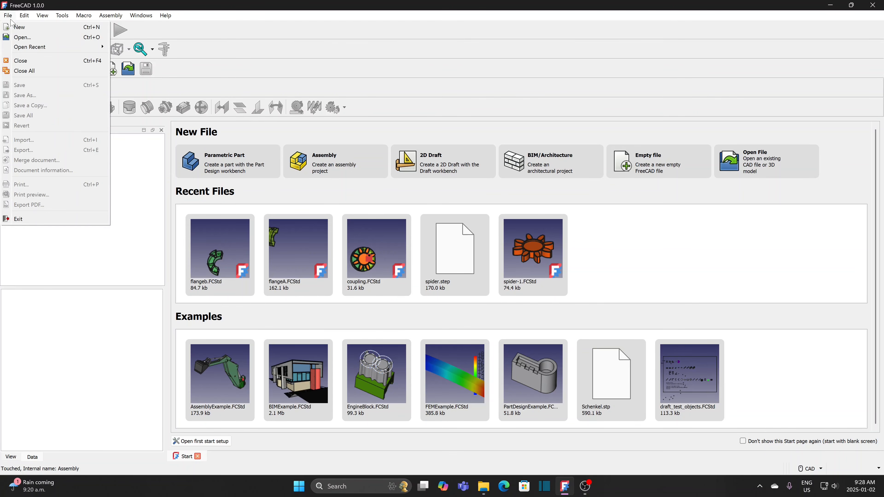
{"action": "left_click", "coordinate": [18, 28]}
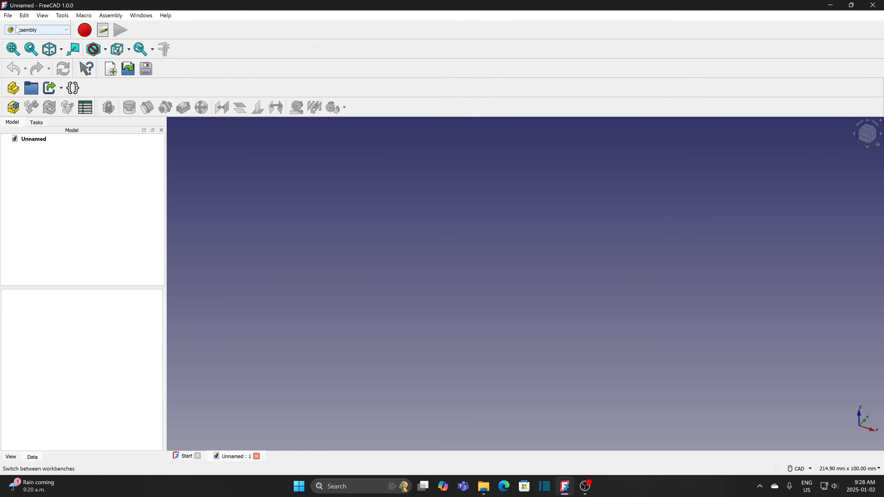
{"action": "left_click", "coordinate": [8, 16]}
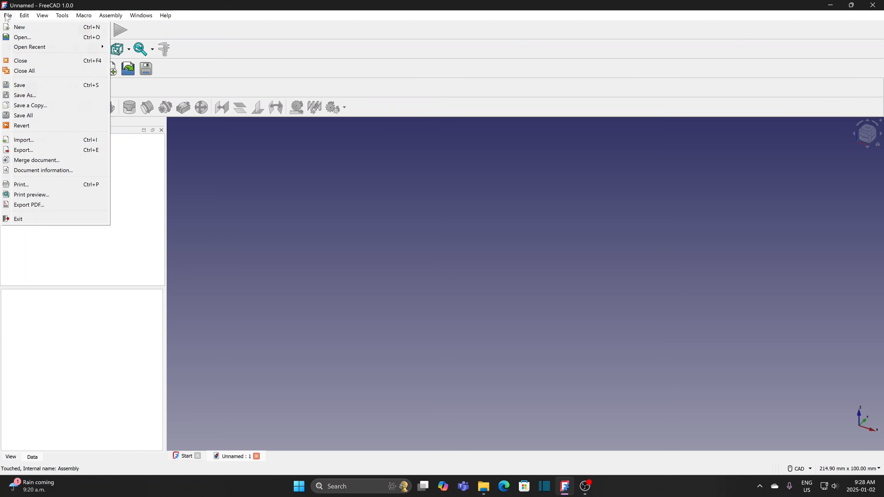
{"action": "left_click", "coordinate": [25, 95]}
{"action": "left_click", "coordinate": [114, 99]}
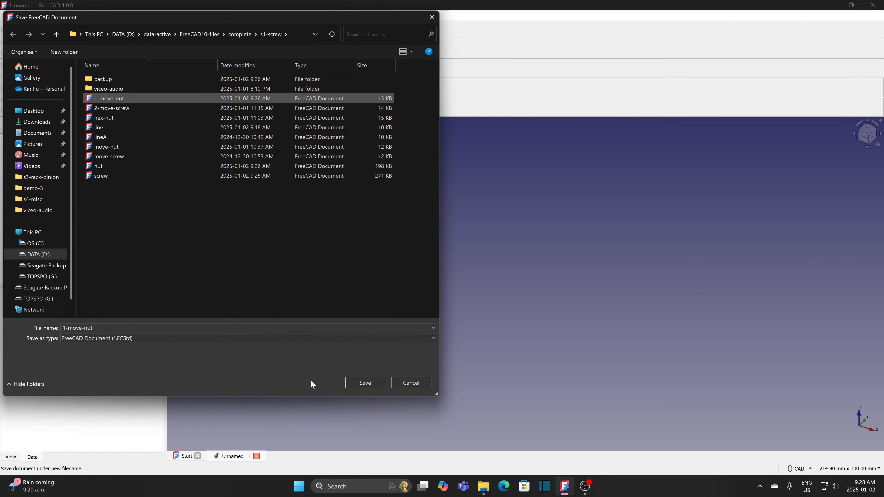
{"action": "left_click", "coordinate": [351, 383]}
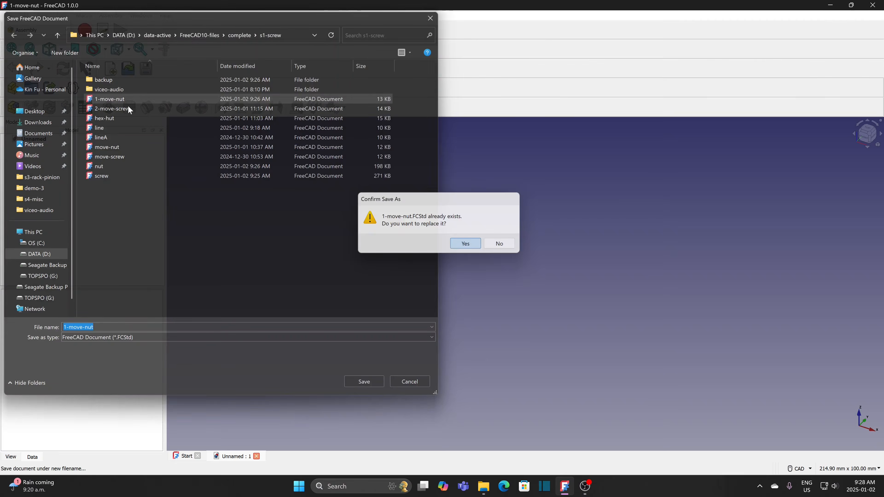
{"action": "left_click", "coordinate": [457, 244]}
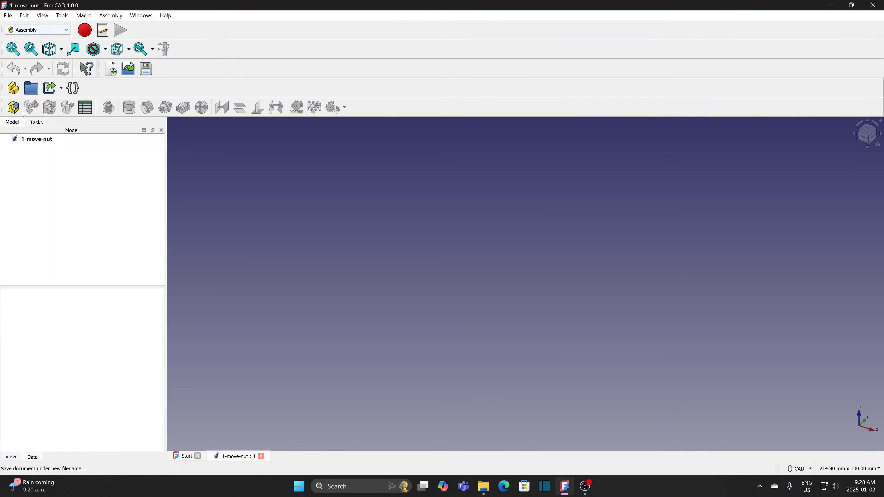
{"action": "left_click", "coordinate": [13, 108]}
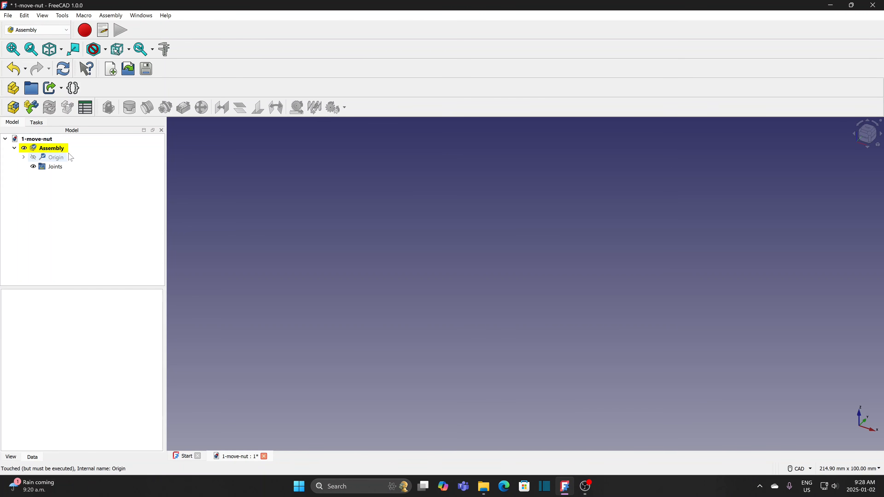
- Insert the line part from the line file into the assembly and ground it
{"action": "left_click", "coordinate": [33, 111]}
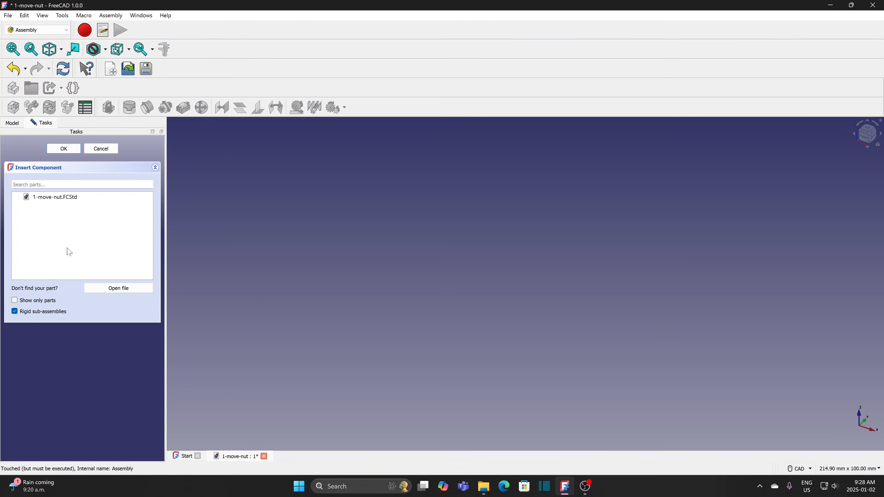
{"action": "left_click", "coordinate": [111, 289]}
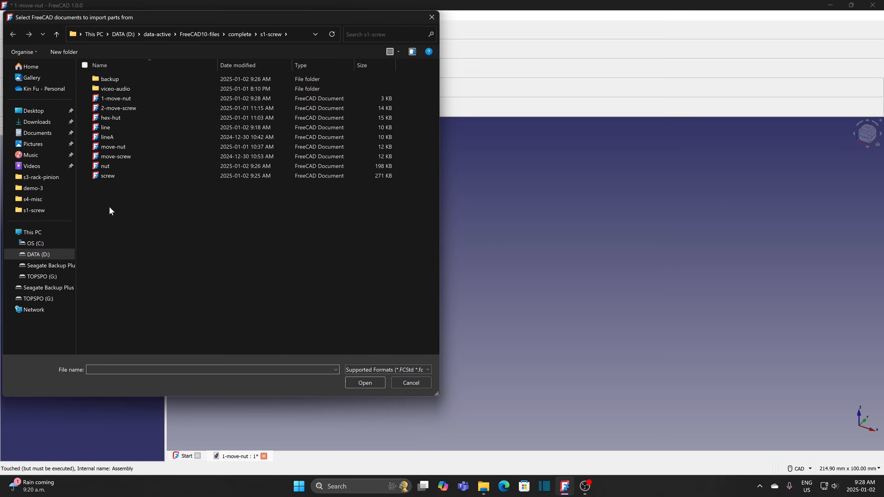
{"action": "left_click", "coordinate": [112, 127]}
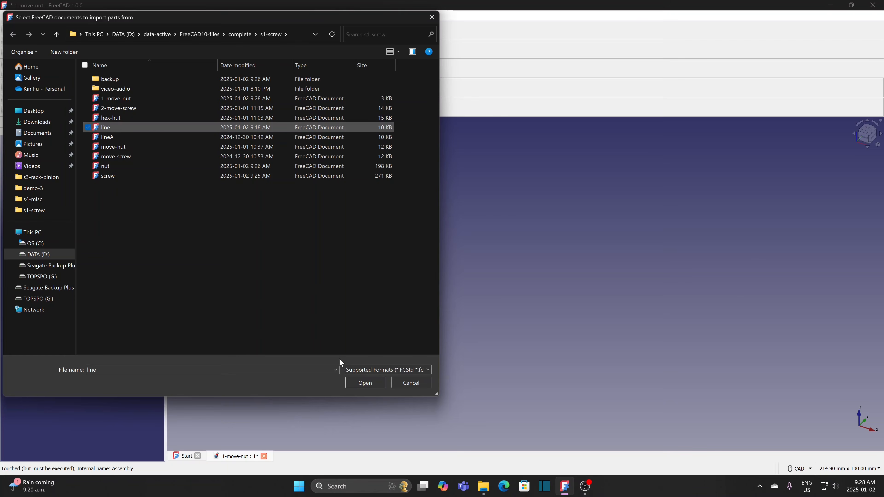
{"action": "left_click", "coordinate": [366, 382]}
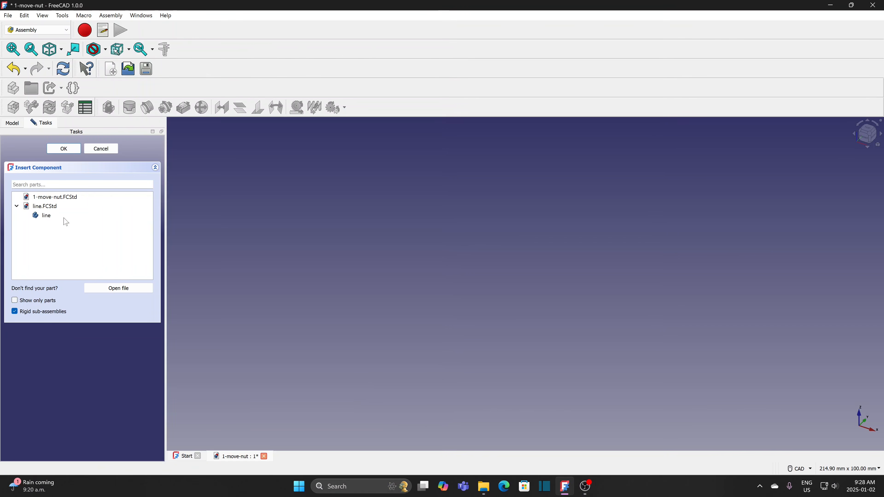
{"action": "left_click", "coordinate": [56, 217]}
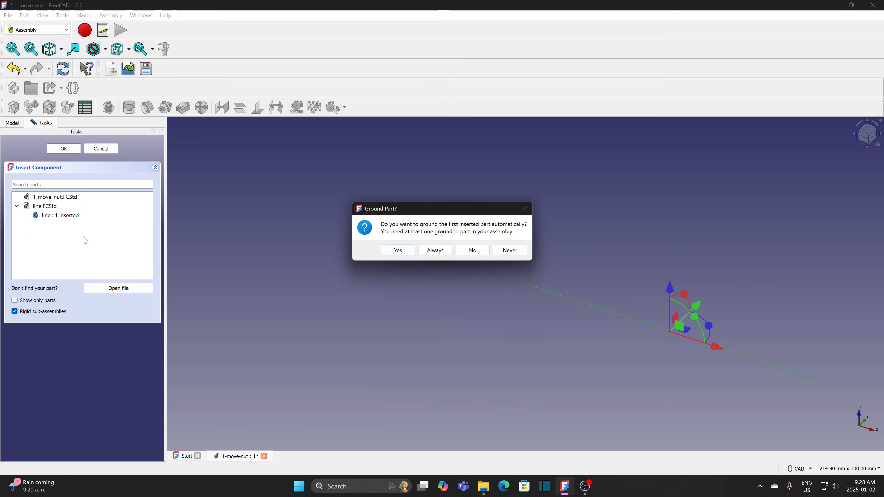
{"action": "left_click", "coordinate": [399, 250]}
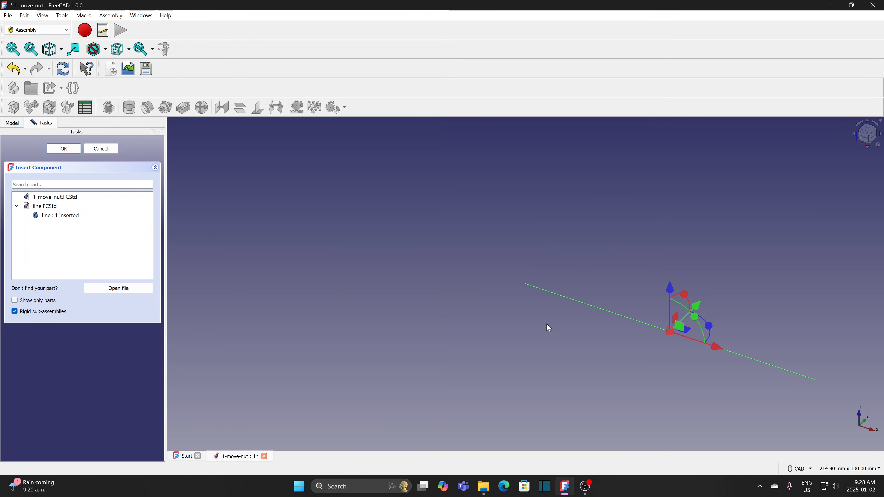
{"action": "middle_click", "coordinate": [649, 362]}
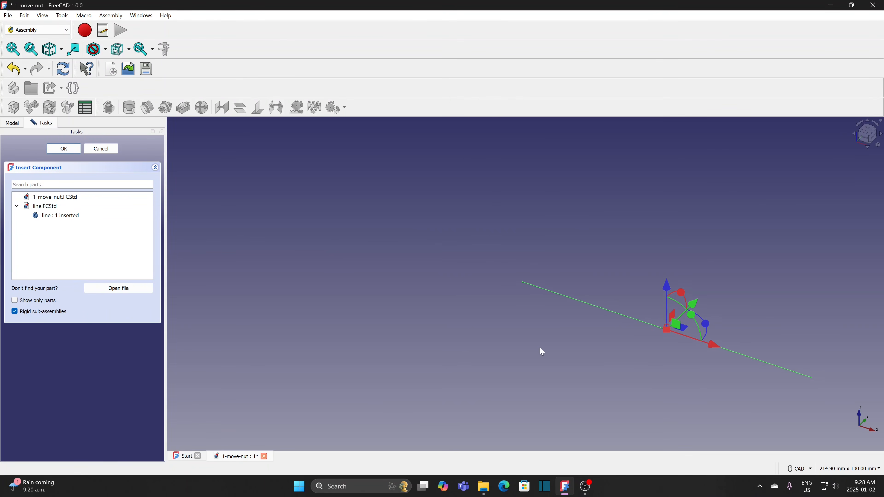
{"action": "left_click", "coordinate": [64, 149]}
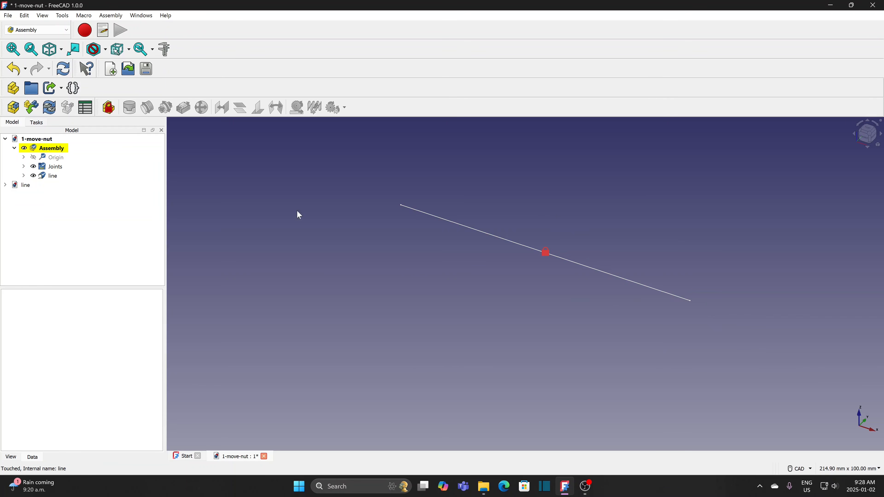
- Insert the M10-Nut and M10x20-Screw parts from the nut and screw files
{"action": "left_click", "coordinate": [31, 107]}
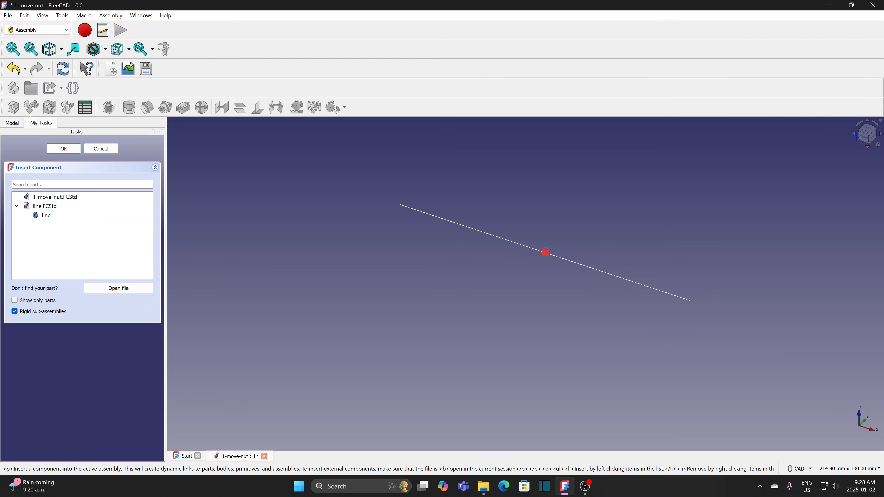
{"action": "left_click", "coordinate": [115, 288]}
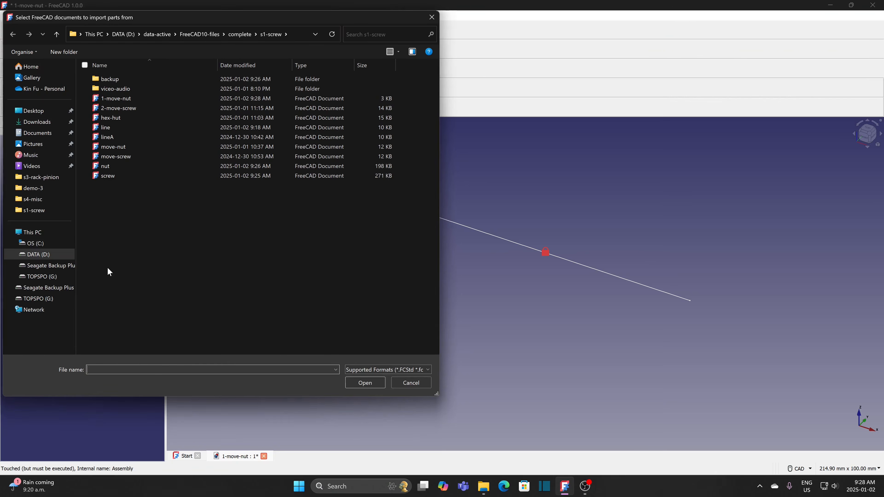
{"action": "left_click", "coordinate": [105, 166]}
{"action": "left_click", "coordinate": [114, 174], "text": "ctrl"}
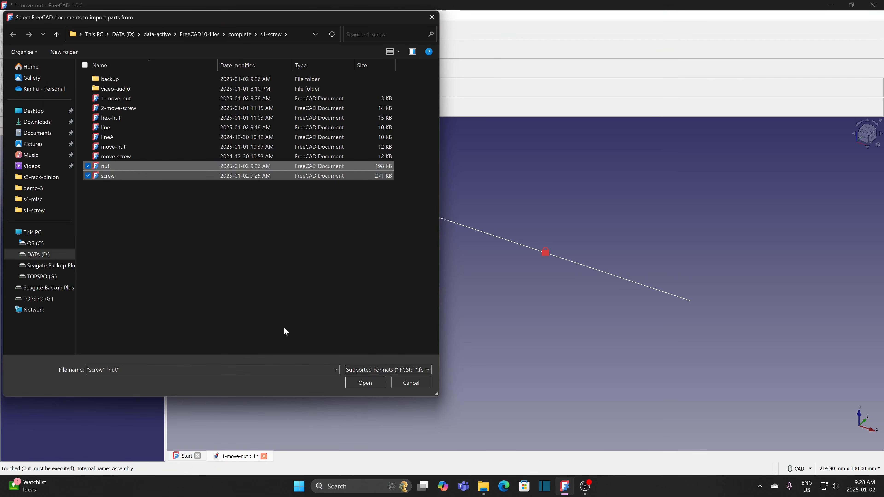
{"action": "left_click", "coordinate": [365, 383]}
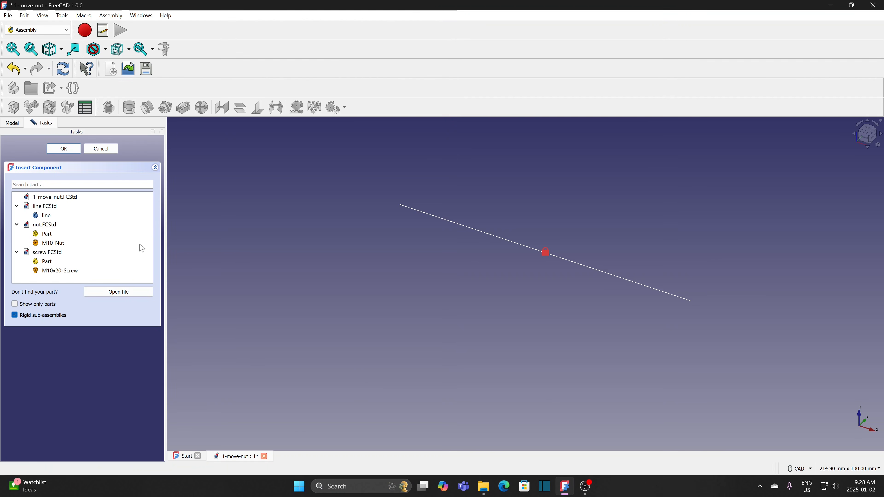
{"action": "left_click", "coordinate": [62, 244]}
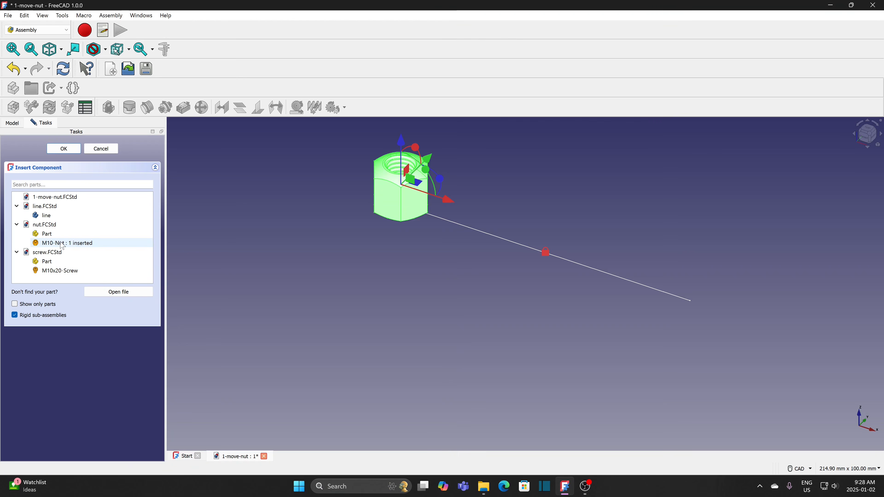
{"action": "left_click", "coordinate": [61, 272]}
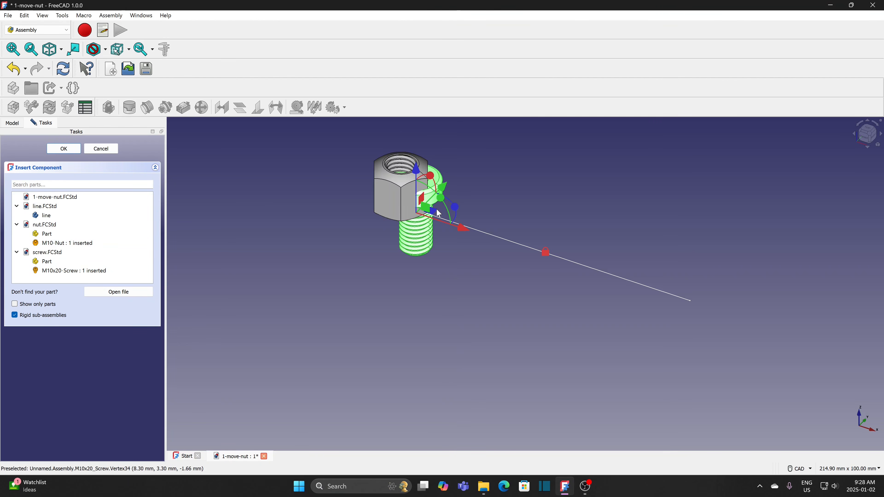
- Turn the screw and nut 90° to lie along the line, moving the screw to the opposite end
{"action": "left_click_drag", "start_coordinate": [443, 202], "coordinate": [454, 271]}
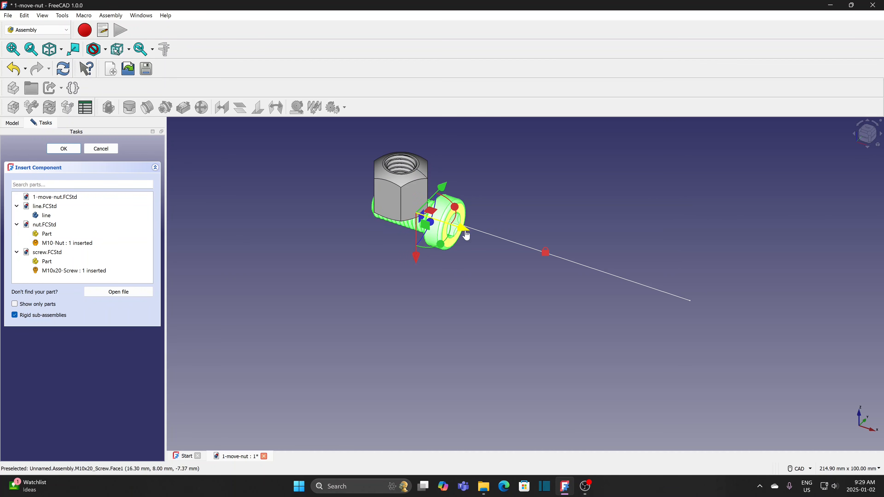
{"action": "left_click_drag", "start_coordinate": [465, 236], "coordinate": [712, 314]}
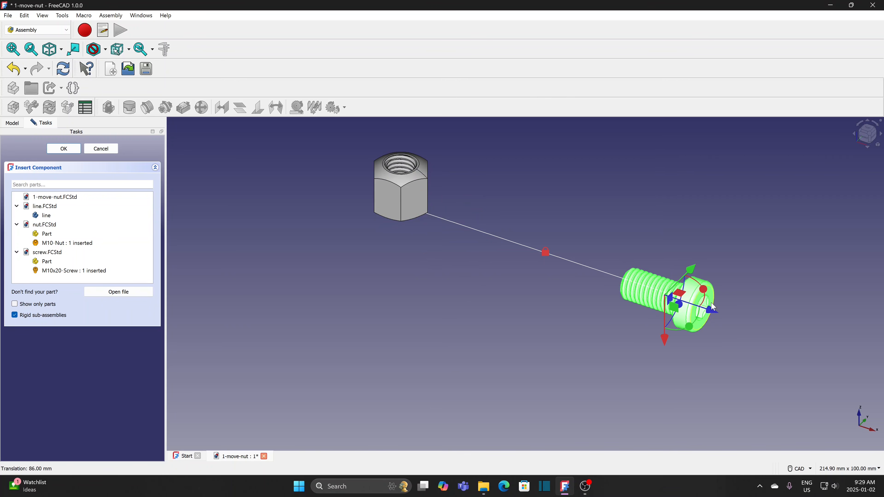
{"action": "left_click", "coordinate": [414, 206]}
{"action": "left_click_drag", "start_coordinate": [428, 171], "coordinate": [433, 229]}
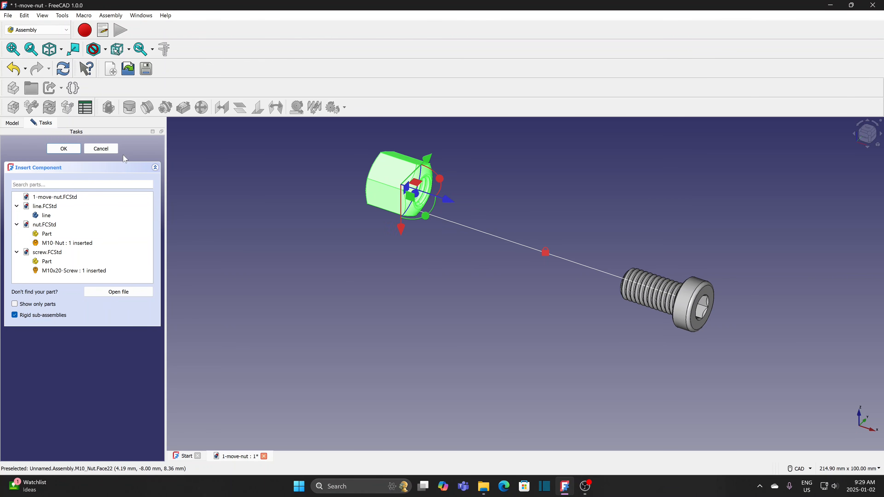
{"action": "left_click", "coordinate": [64, 149]}
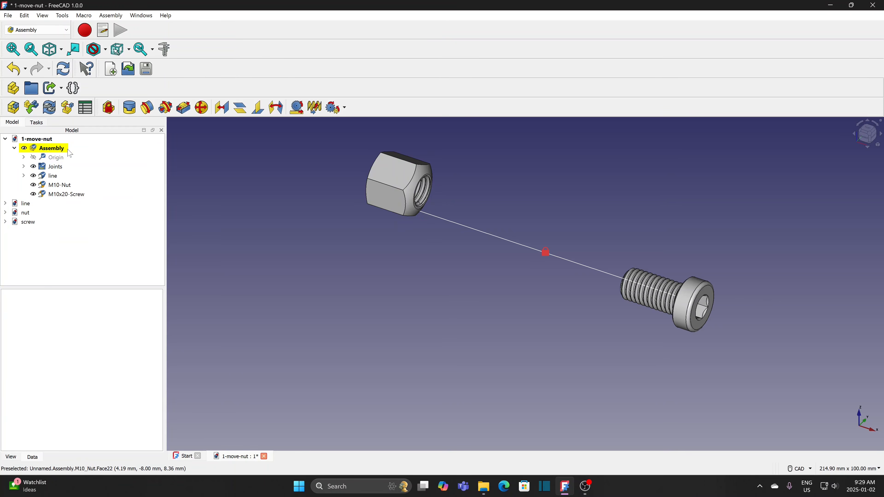
- Join the M10-Nut's circular thread edge to the line sketch with a Slider joint
{"action": "scroll", "coordinate": [416, 217], "scroll_direction": "up", "scroll_amount": 3}
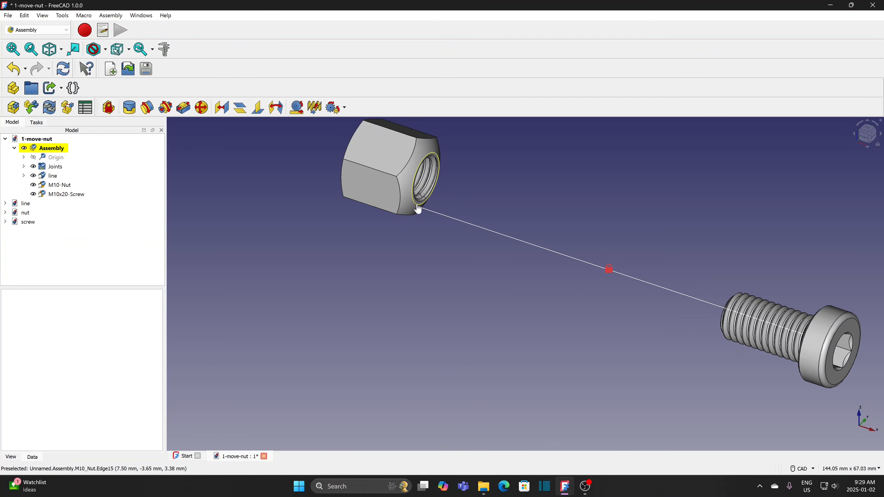
{"action": "left_click", "coordinate": [419, 209]}
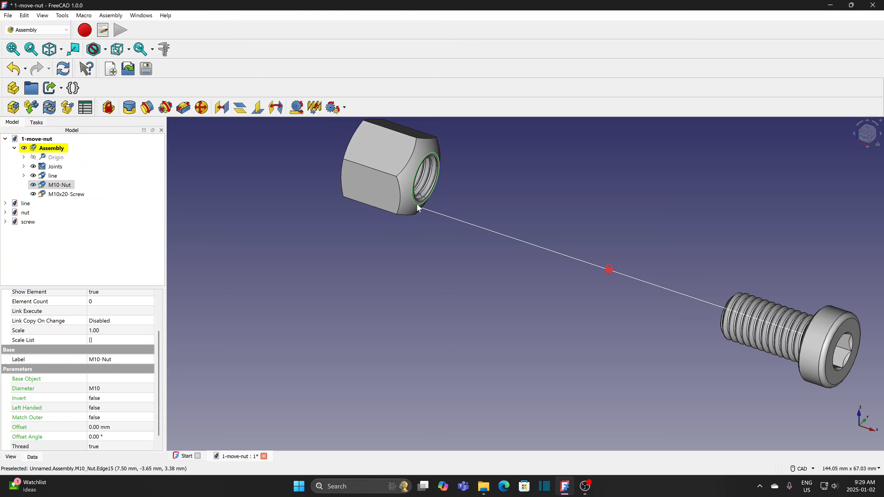
{"action": "left_click", "coordinate": [450, 218], "text": "ctrl"}
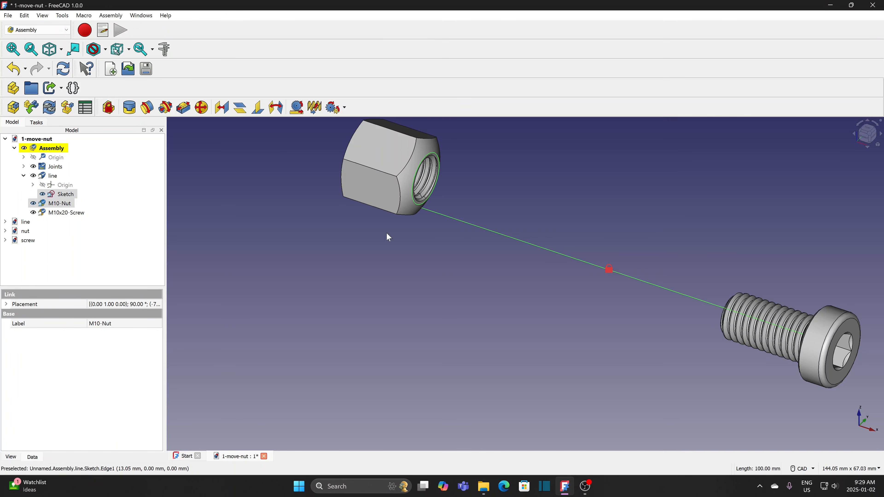
{"action": "left_click", "coordinate": [183, 109]}
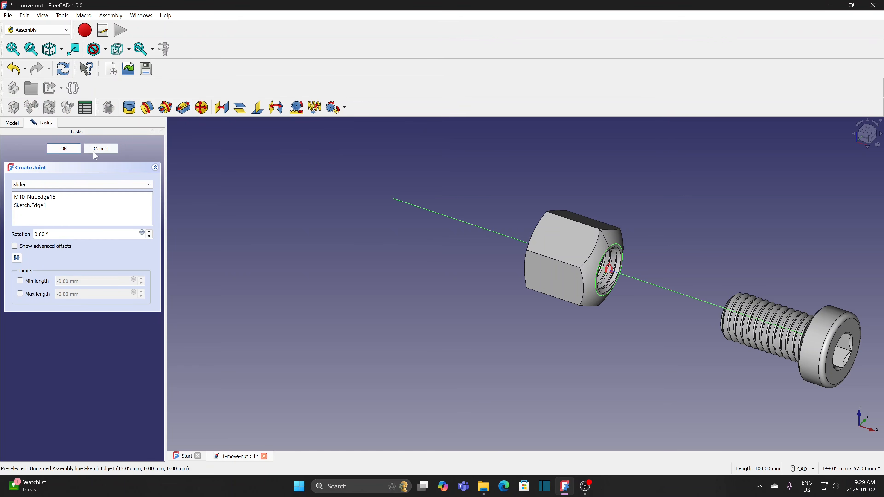
{"action": "left_click", "coordinate": [65, 149]}
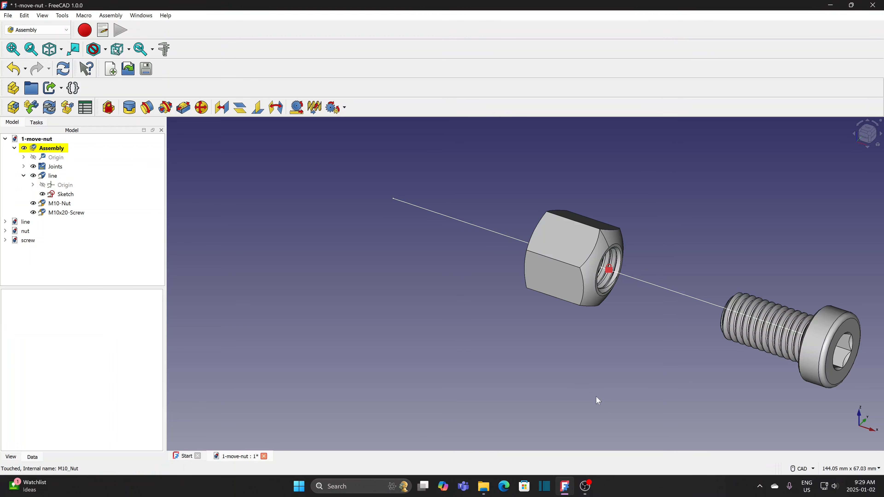
- Join the M10x20-Screw's edge to the line sketch with a Revolute joint
{"action": "middle_click_drag", "start_coordinate": [689, 376], "coordinate": [604, 339]}
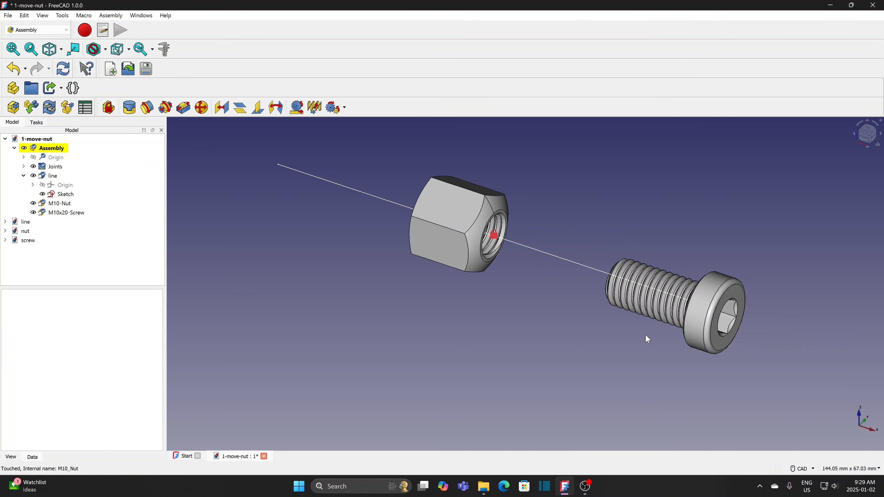
{"action": "middle_click_drag", "start_coordinate": [532, 314], "coordinate": [744, 362]}
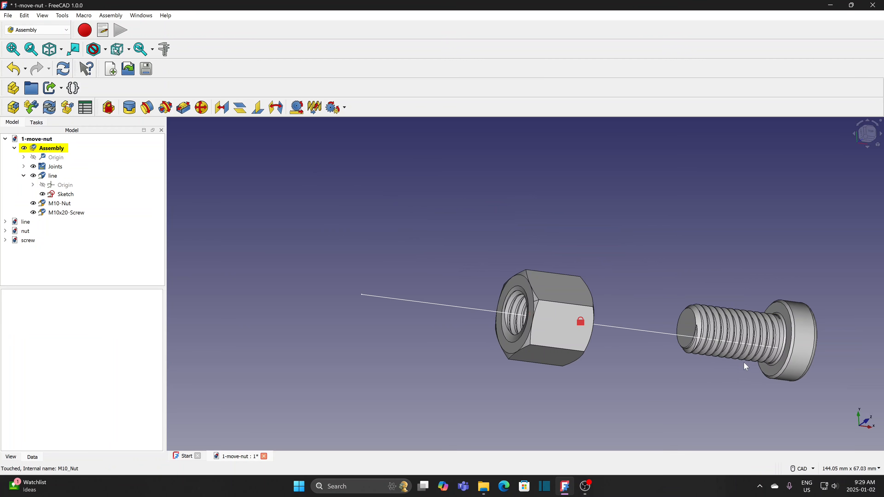
{"action": "left_click", "coordinate": [779, 367]}
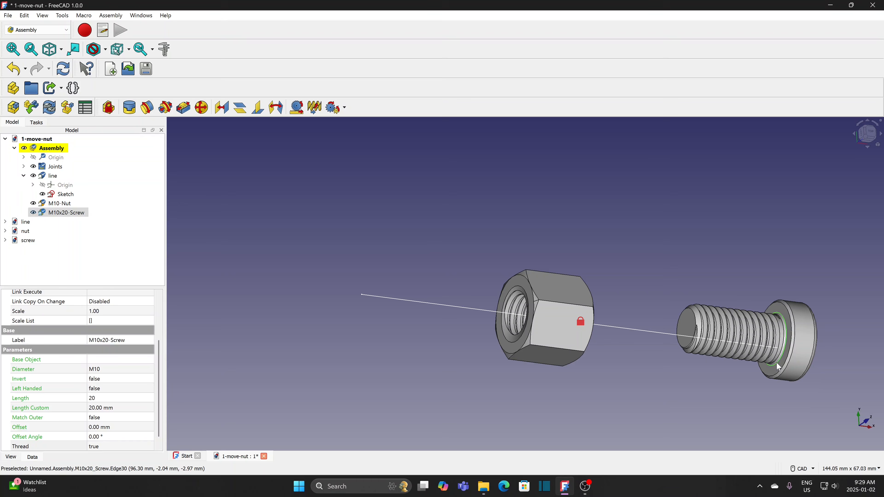
{"action": "left_click", "coordinate": [635, 330], "text": "ctrl"}
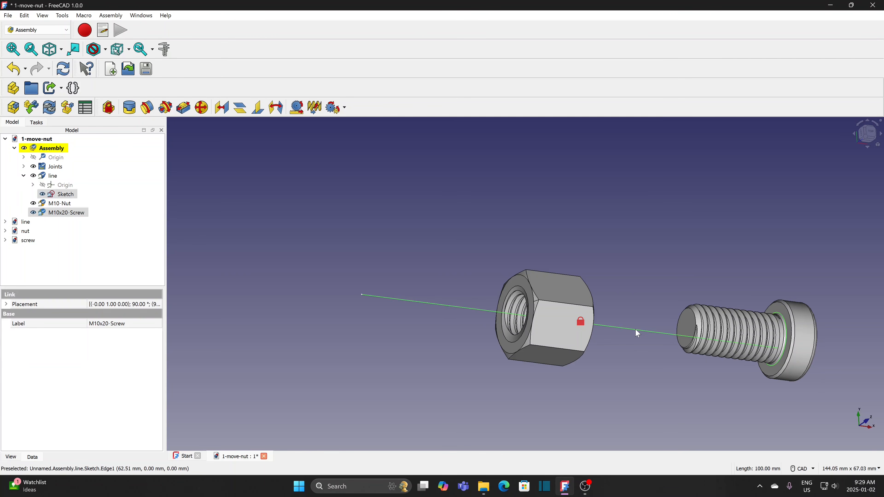
{"action": "left_click", "coordinate": [149, 110]}
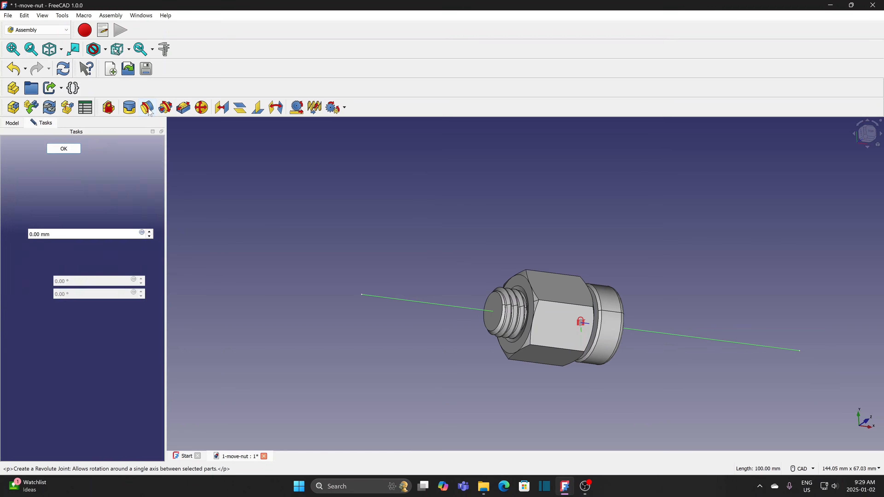
{"action": "left_click", "coordinate": [64, 149]}
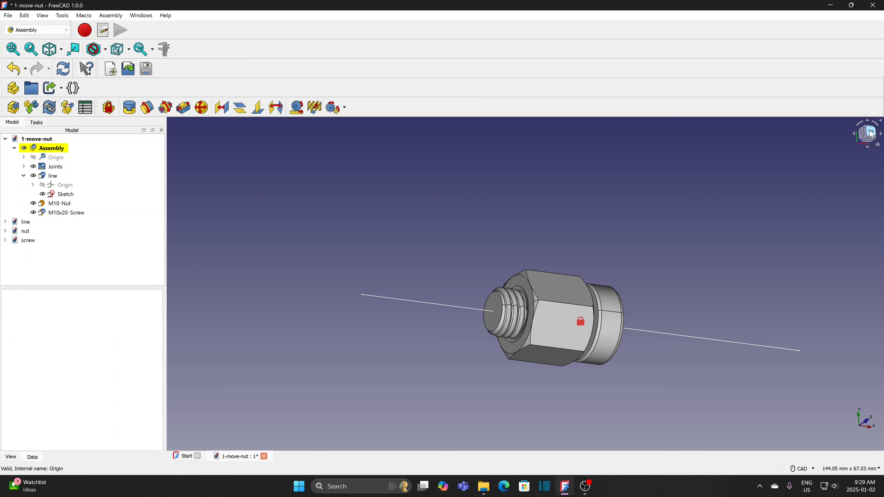
- Switch to the top view centred on the parts and expand the nut document's tree
{"action": "left_click", "coordinate": [870, 133]}
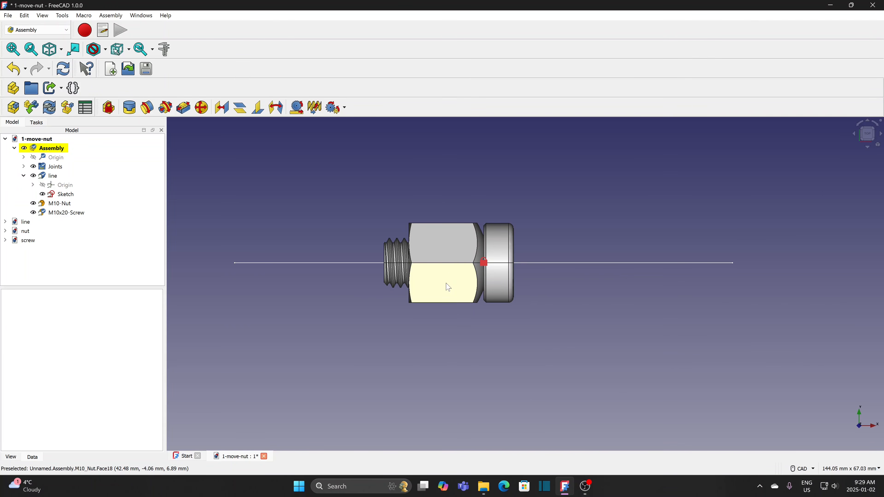
{"action": "scroll", "coordinate": [448, 287], "scroll_direction": "up", "scroll_amount": 5}
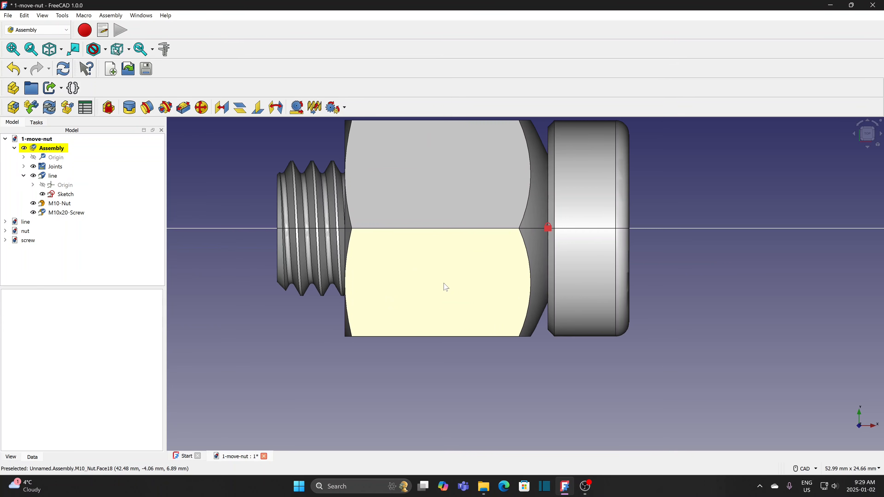
{"action": "middle_click_drag", "start_coordinate": [421, 300], "coordinate": [422, 330]}
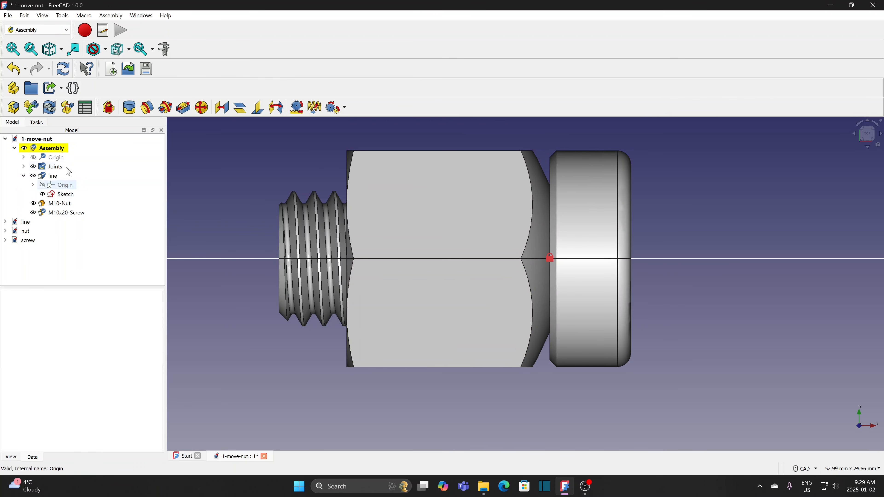
{"action": "left_click", "coordinate": [6, 231]}
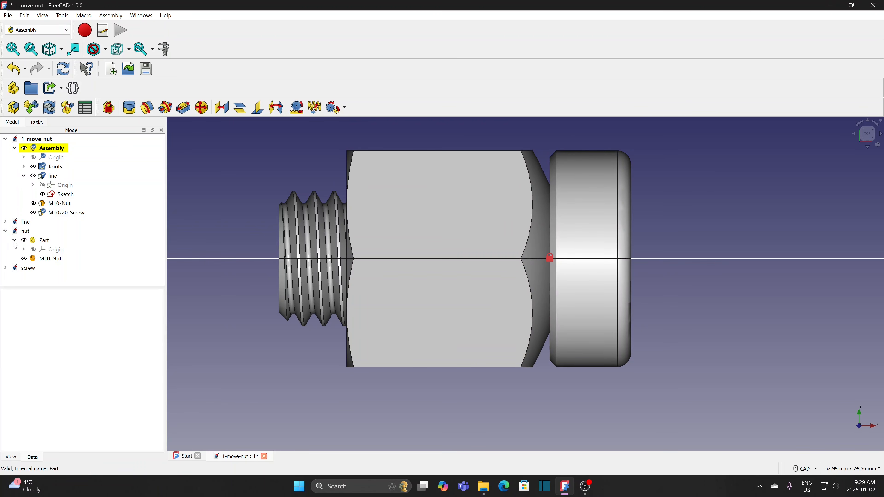
- Set the M10-Nut's Transparency to 80 in its nut document, then return to 1-move-nut
{"action": "double_click", "coordinate": [49, 259]}
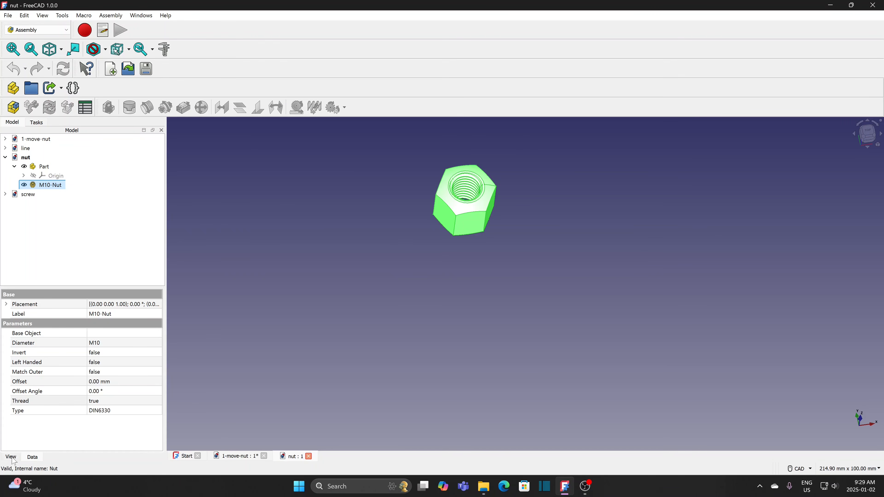
{"action": "left_click", "coordinate": [10, 457]}
{"action": "left_click", "coordinate": [105, 441]}
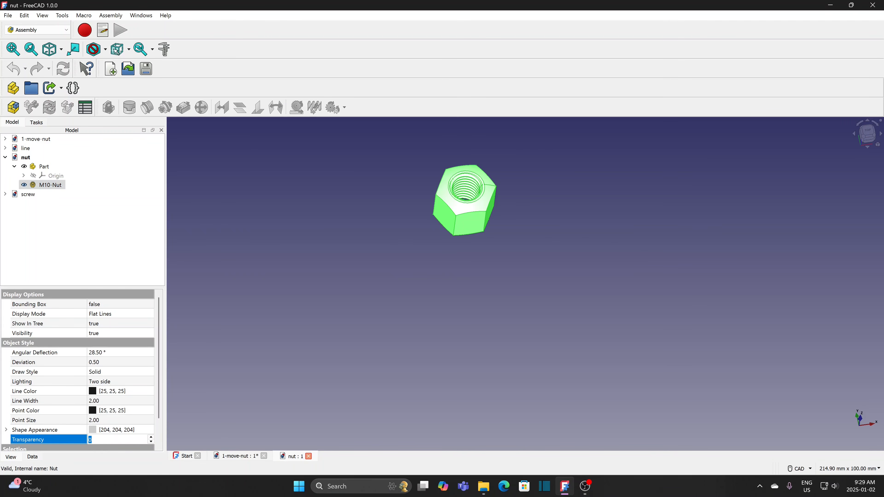
{"action": "type", "text": "80"}
{"action": "key", "text": "Return"}
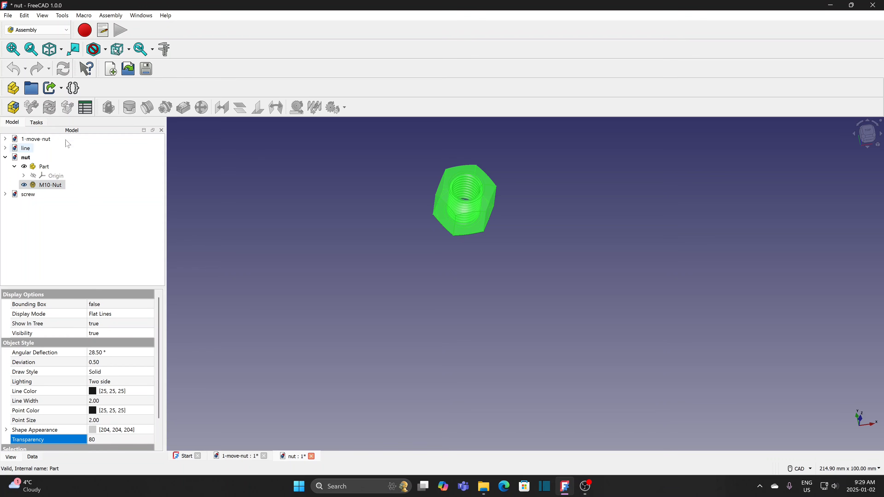
{"action": "double_click", "coordinate": [41, 139]}
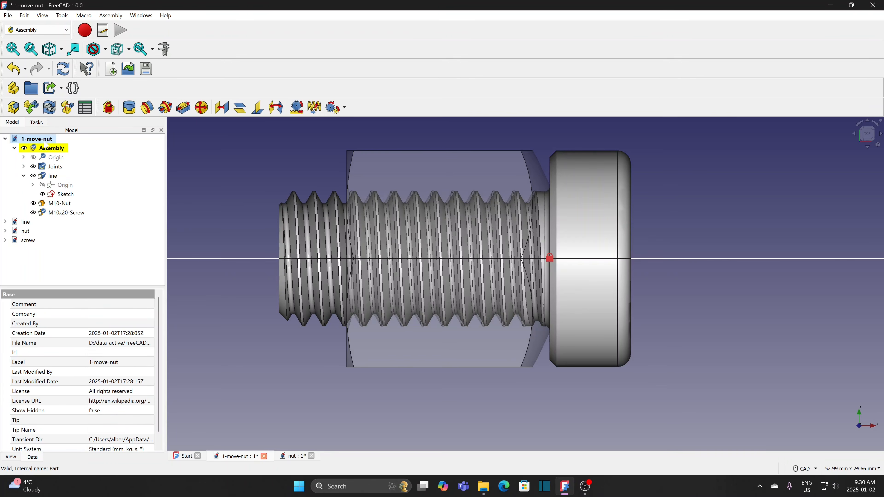
- Slide the translucent nut left along the screw, then view the pair from an oblique angle
{"action": "scroll", "coordinate": [442, 357], "scroll_direction": "up", "scroll_amount": 5}
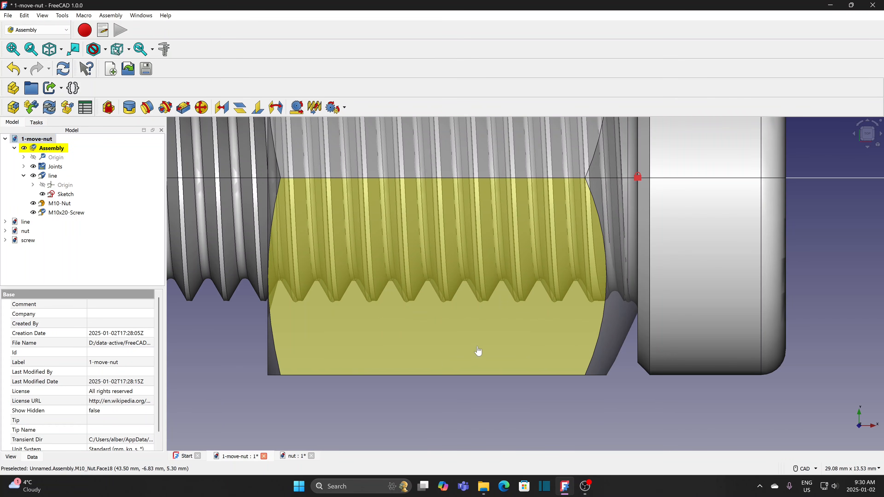
{"action": "left_click_drag", "start_coordinate": [479, 351], "coordinate": [405, 357]}
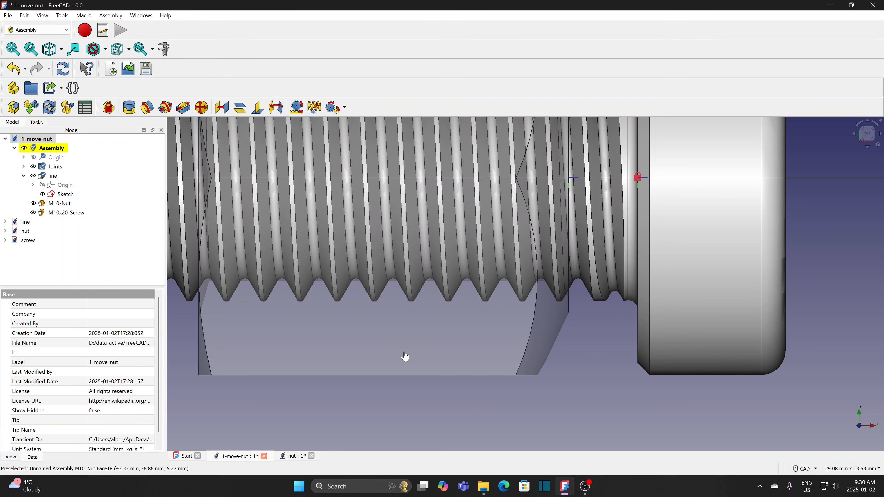
{"action": "scroll", "coordinate": [561, 400], "scroll_direction": "down", "scroll_amount": 3}
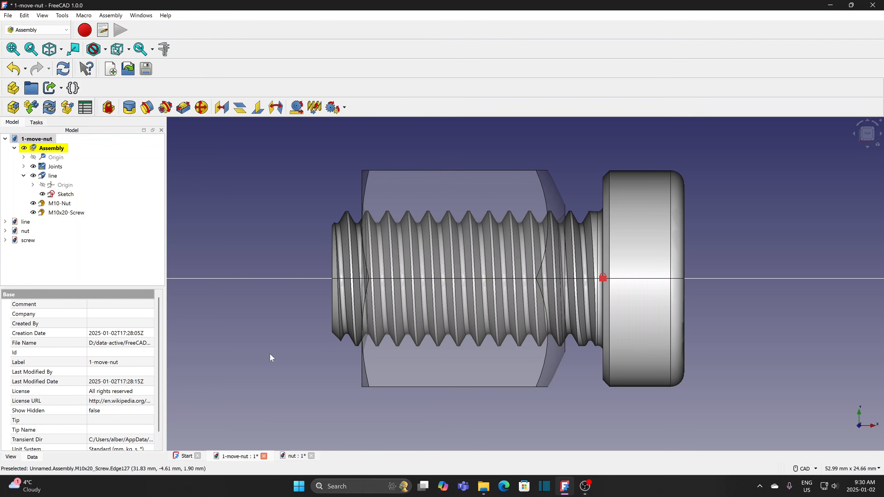
{"action": "middle_click_drag", "start_coordinate": [283, 354], "coordinate": [308, 347]}
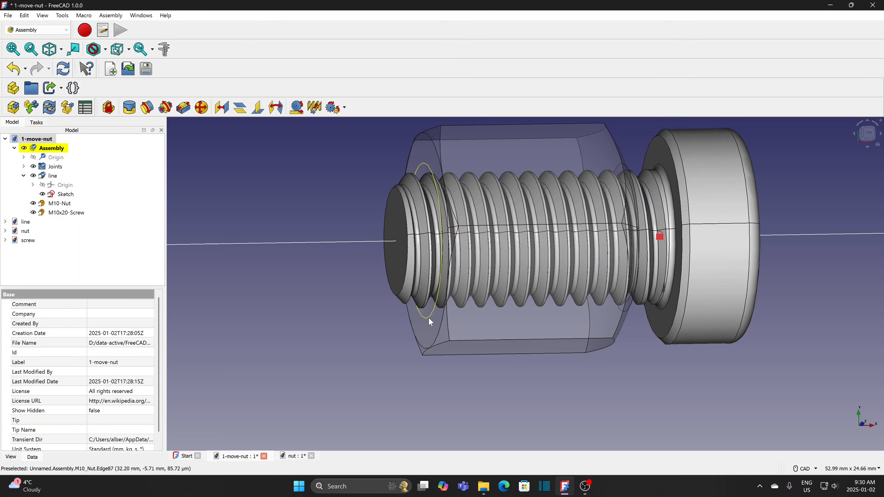
- Couple the nut's inner edge and the screw head's edge with a Screw joint, pitch radius 1.5
{"action": "left_click", "coordinate": [429, 318]}
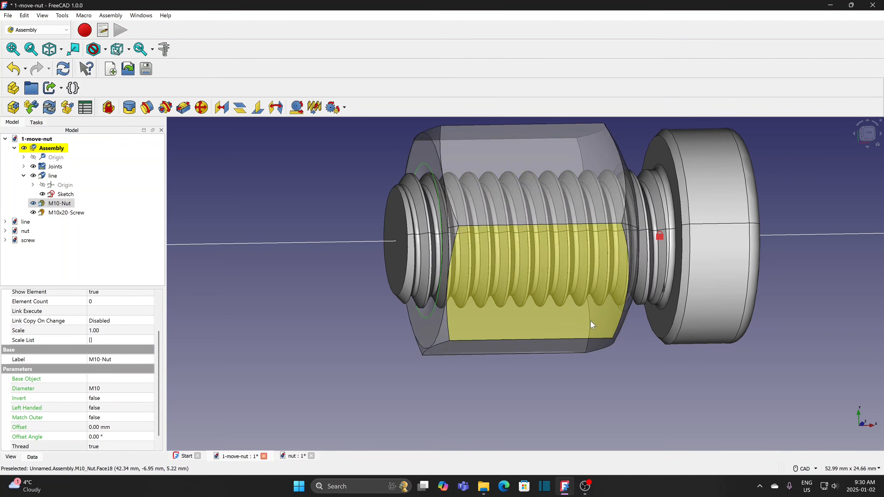
{"action": "left_click", "coordinate": [670, 336], "text": "ctrl"}
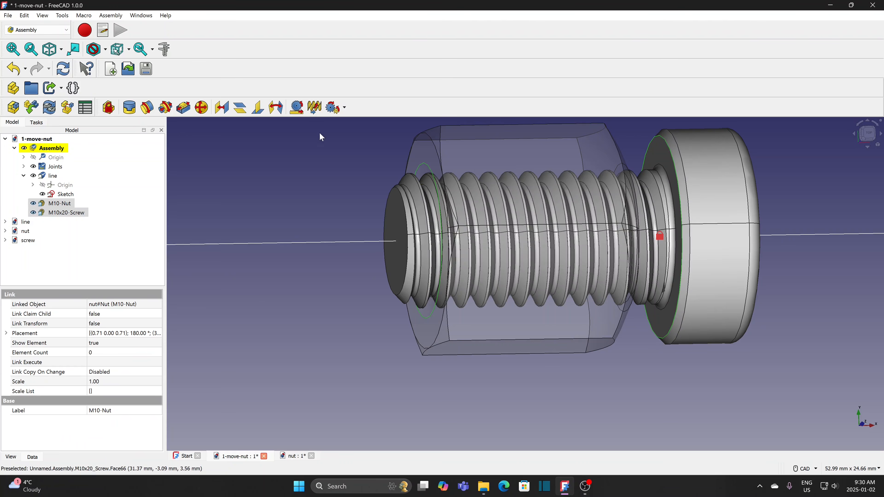
{"action": "left_click", "coordinate": [316, 108]}
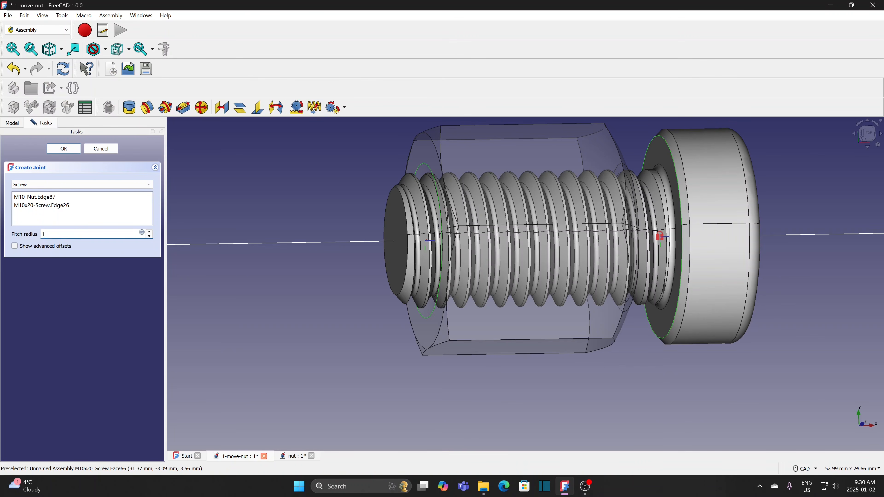
{"action": "left_click", "coordinate": [66, 150]}
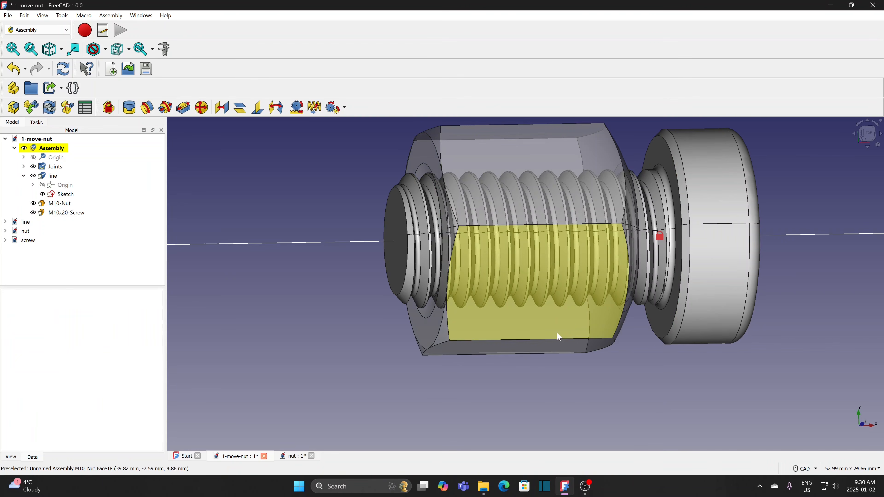
- Screw the nut off and back along the screw to test the joint, then save 1-move-nut
{"action": "left_click_drag", "start_coordinate": [559, 338], "coordinate": [357, 338]}
{"action": "scroll", "coordinate": [533, 355], "scroll_direction": "down", "scroll_amount": 4}
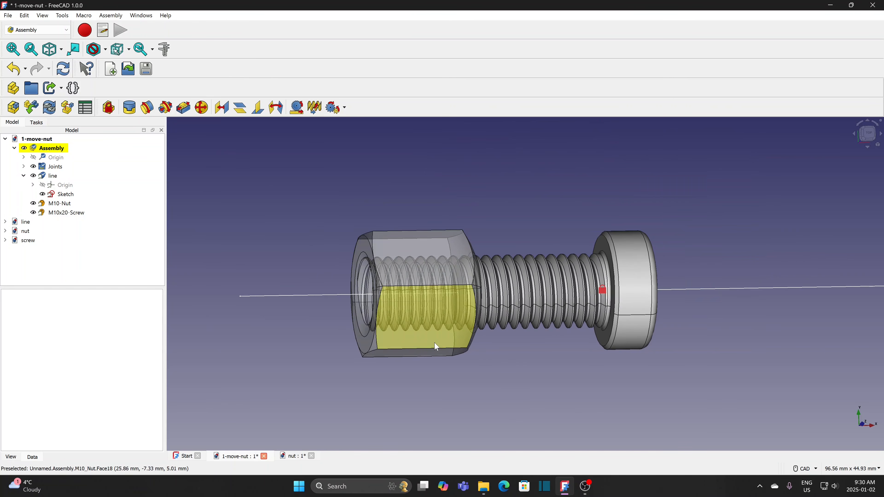
{"action": "left_click_drag", "start_coordinate": [410, 346], "coordinate": [429, 349]}
{"action": "left_click_drag", "start_coordinate": [448, 347], "coordinate": [523, 350]}
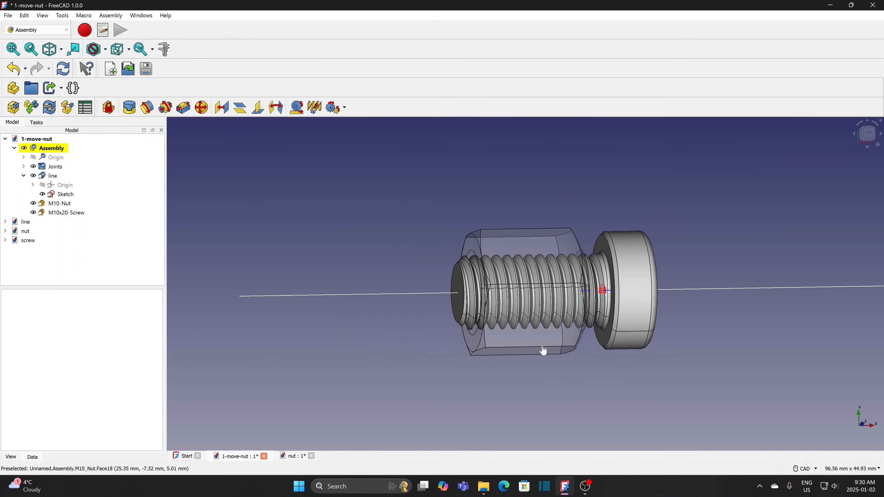
{"action": "left_click_drag", "start_coordinate": [539, 352], "coordinate": [371, 370]}
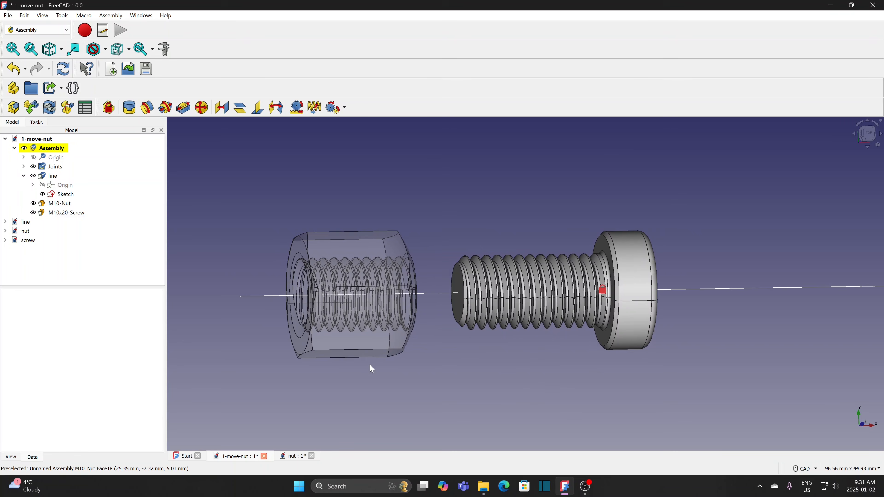
{"action": "key", "text": "ctrl+s"}
{"action": "left_click", "coordinate": [7, 15]}
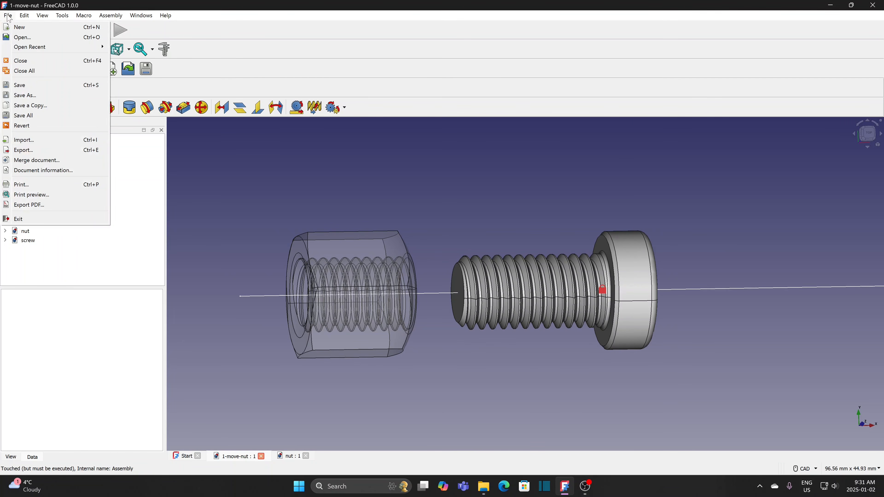
- Create a new empty document, save it as 2-move-screw over the existing file, and select it
{"action": "left_click", "coordinate": [23, 32]}
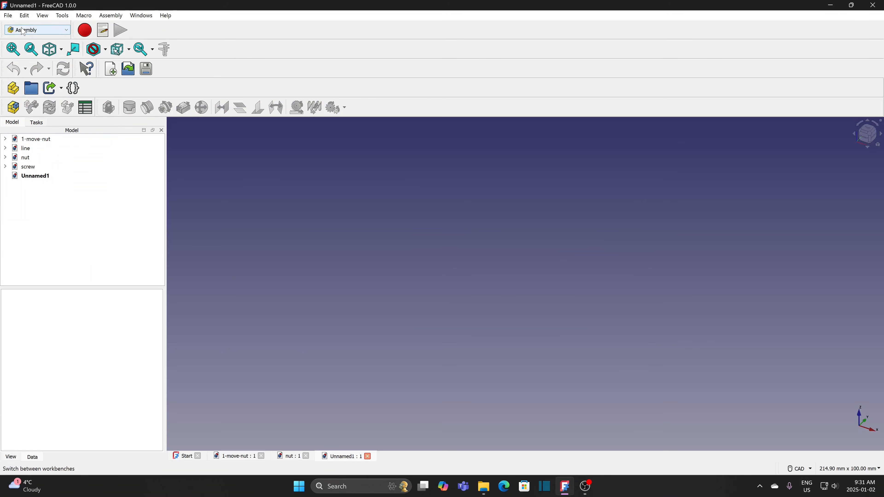
{"action": "left_click", "coordinate": [7, 15]}
{"action": "left_click", "coordinate": [32, 94]}
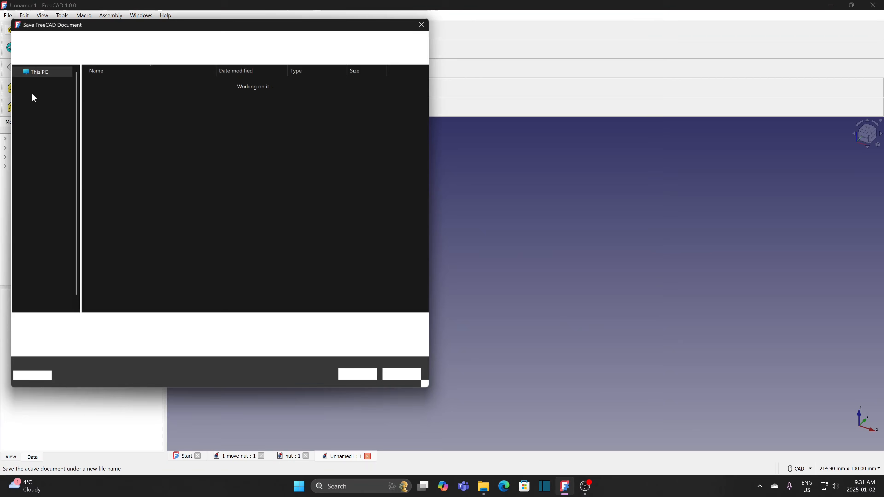
{"action": "left_click", "coordinate": [120, 107]}
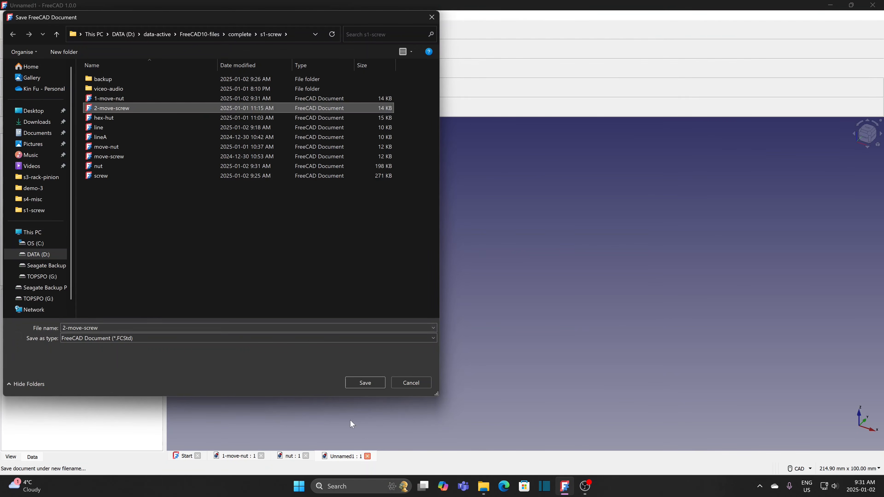
{"action": "left_click", "coordinate": [371, 382]}
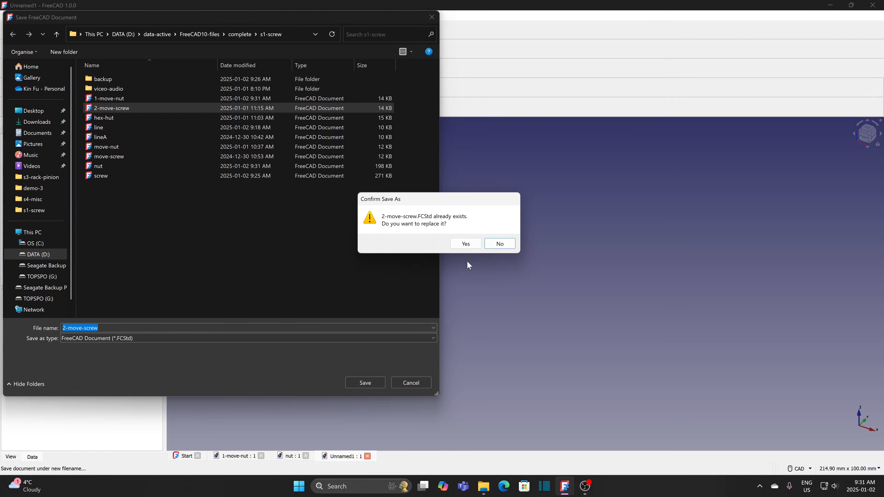
{"action": "left_click", "coordinate": [463, 244]}
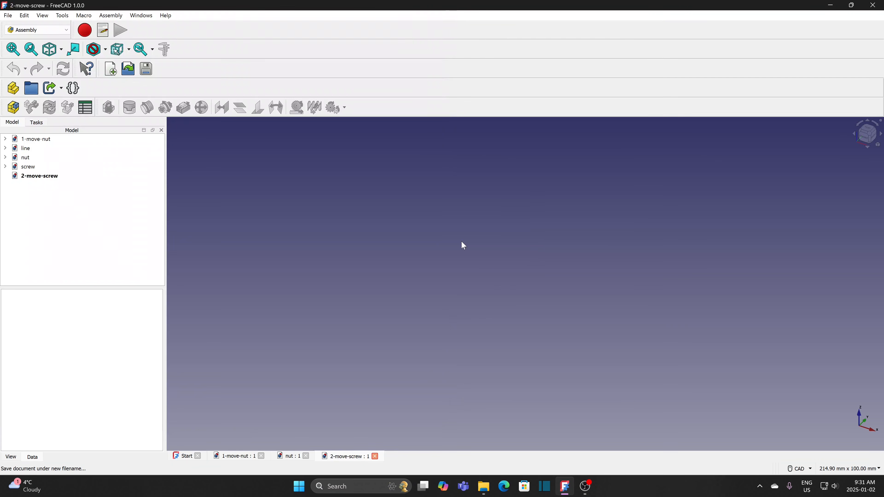
{"action": "left_click", "coordinate": [39, 177]}
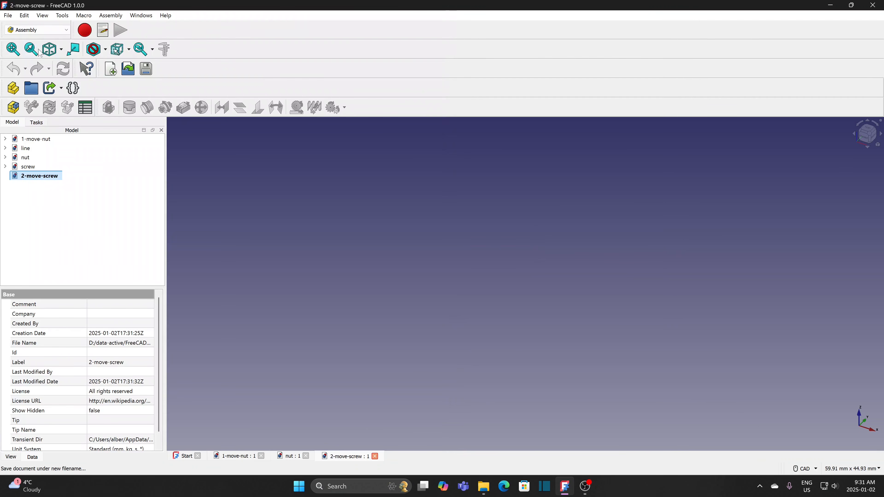
- Create an assembly and insert the line part as the grounded first component
{"action": "left_click", "coordinate": [13, 107]}
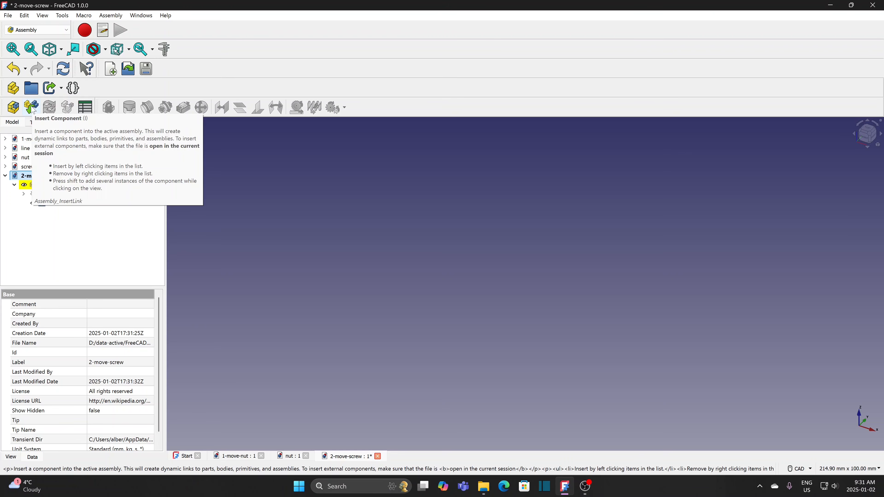
{"action": "left_click", "coordinate": [32, 108]}
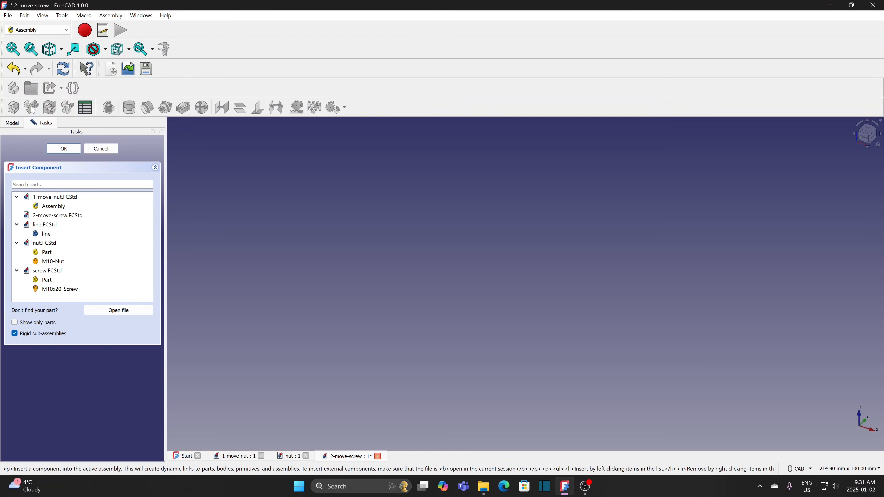
{"action": "left_click", "coordinate": [48, 234]}
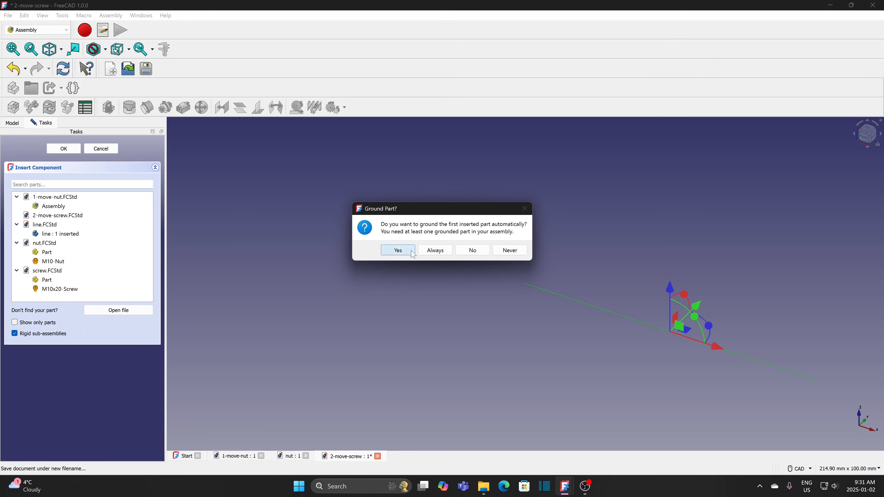
{"action": "left_click", "coordinate": [398, 251]}
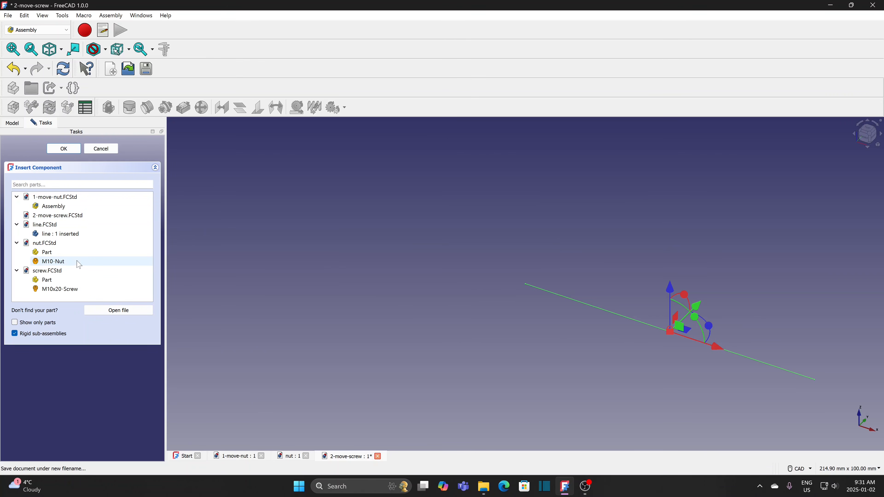
- Add the M10-Nut, turned on its side 80 mm away, and the M10x20-Screw, rotated about 112.5° beside the line
{"action": "left_click", "coordinate": [52, 261]}
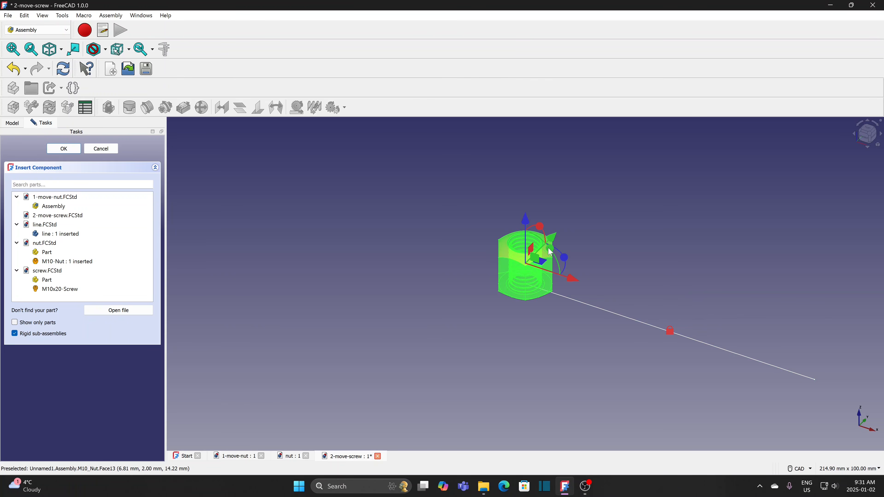
{"action": "left_click_drag", "start_coordinate": [551, 252], "coordinate": [560, 307]}
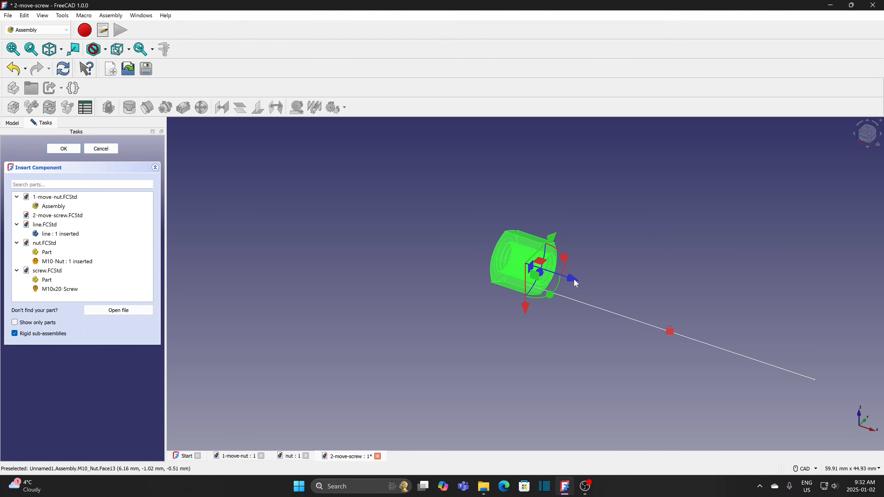
{"action": "left_click_drag", "start_coordinate": [576, 284], "coordinate": [284, 258]}
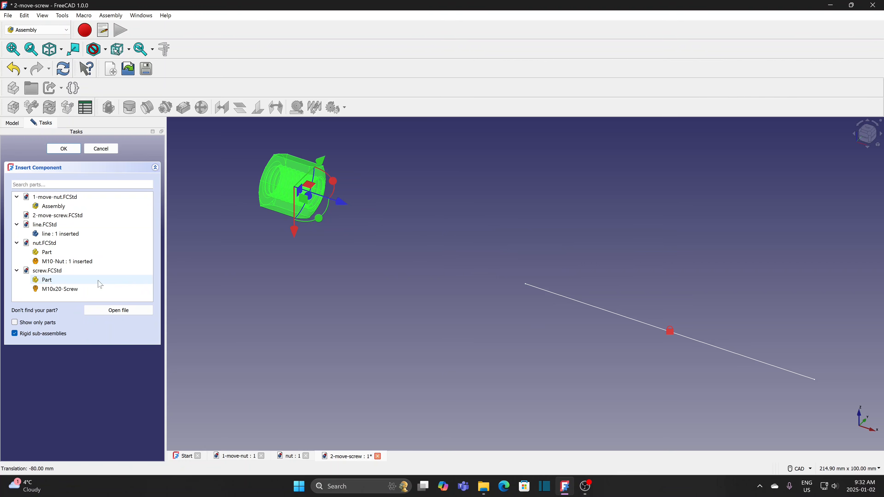
{"action": "left_click", "coordinate": [66, 289]}
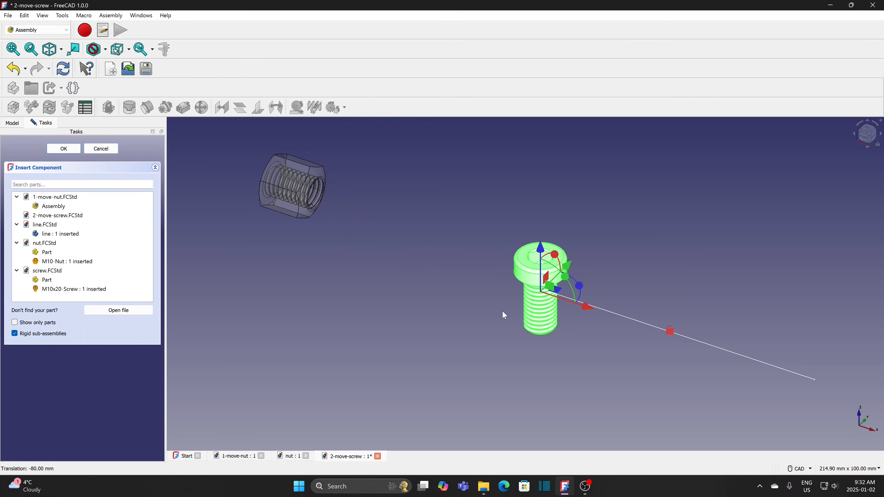
{"action": "left_click_drag", "start_coordinate": [566, 281], "coordinate": [579, 366]}
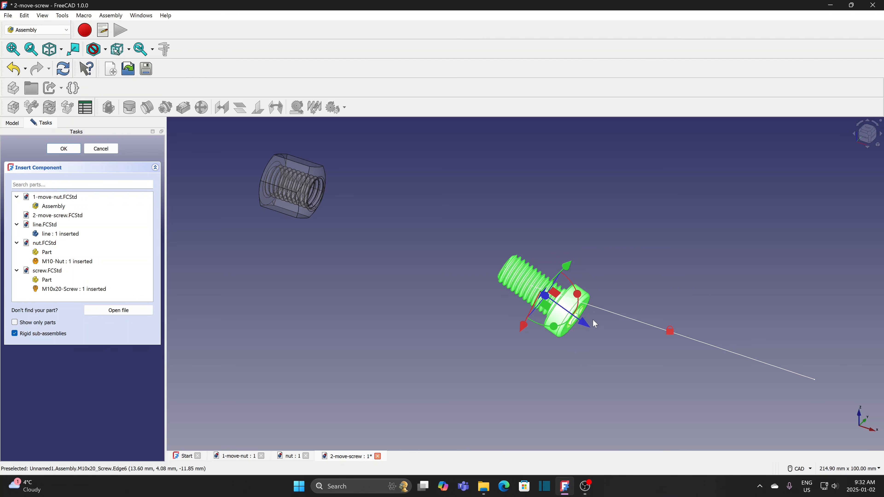
{"action": "left_click_drag", "start_coordinate": [586, 321], "coordinate": [714, 382]}
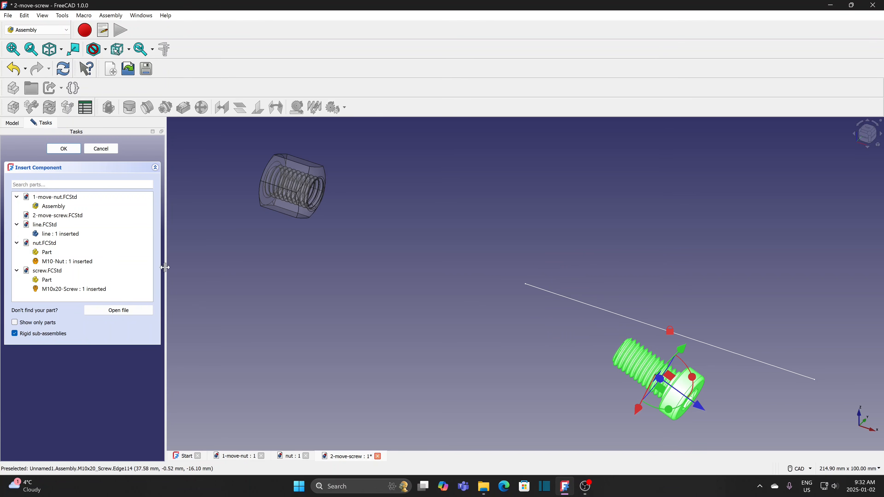
- Load lineA's file into the component list, zoom out to see all parts, and finish inserting
{"action": "left_click", "coordinate": [115, 311]}
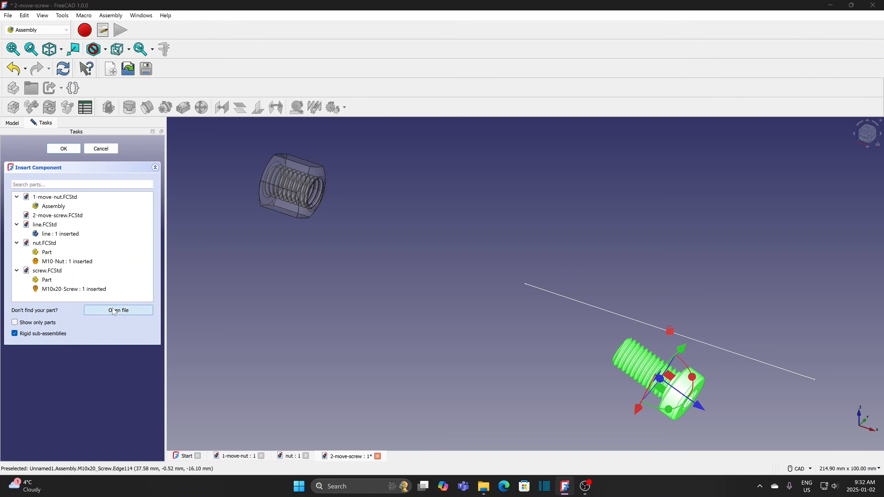
{"action": "left_click", "coordinate": [108, 137]}
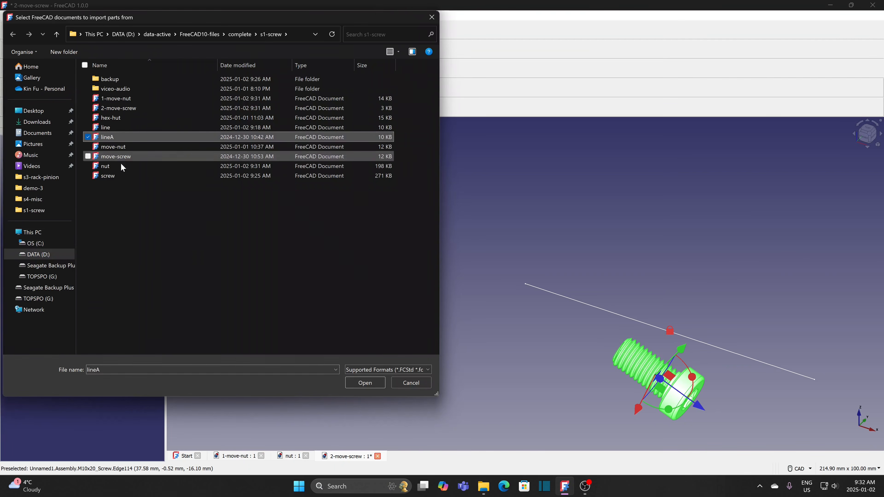
{"action": "left_click", "coordinate": [357, 382]}
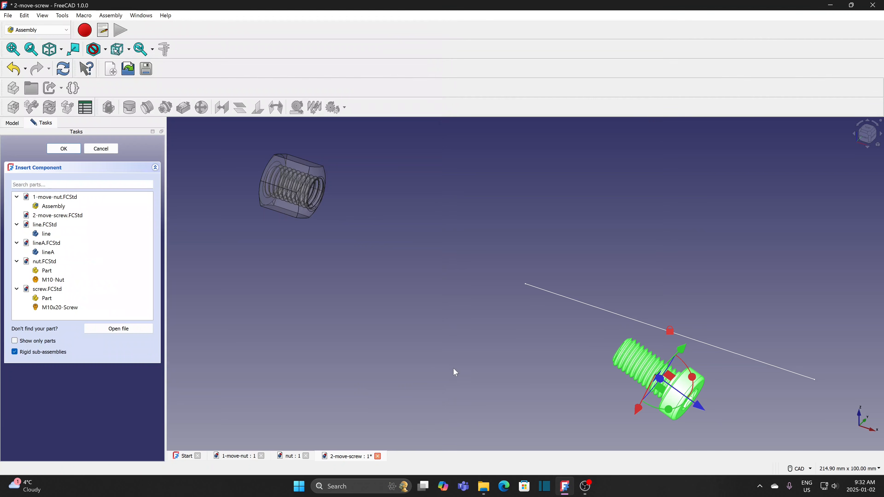
{"action": "scroll", "coordinate": [542, 363], "scroll_direction": "down", "scroll_amount": 2}
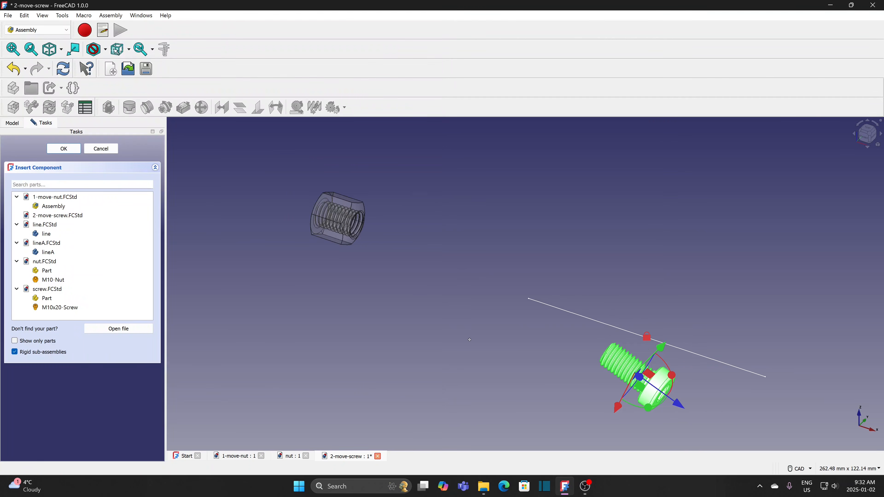
{"action": "middle_click_drag", "start_coordinate": [542, 361], "coordinate": [404, 304]}
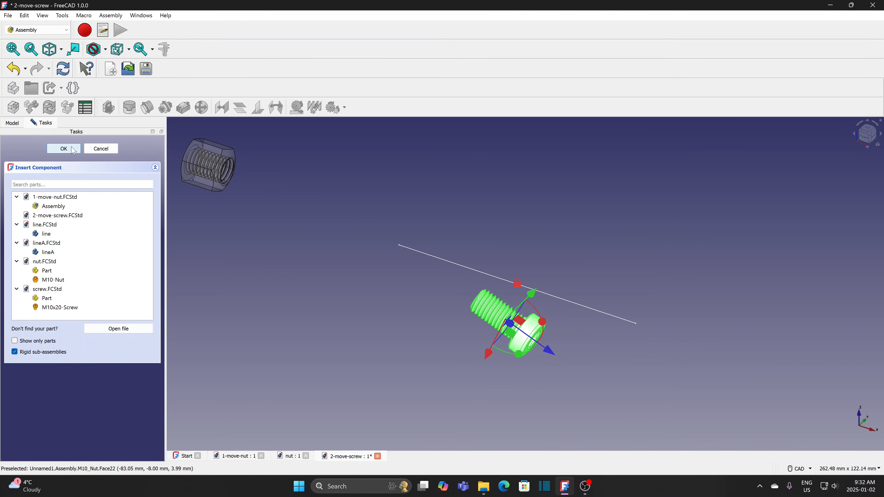
{"action": "left_click", "coordinate": [64, 149]}
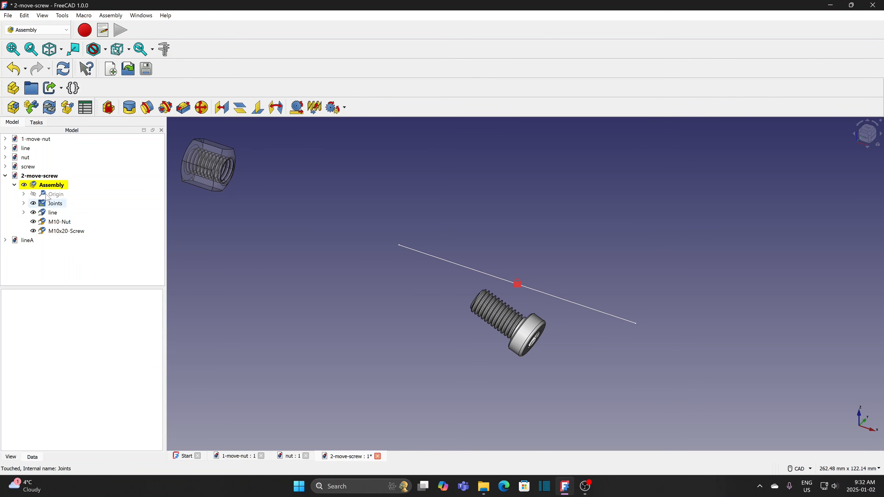
- Insert lineA into the assembly, placed 106 mm past the first line's end
{"action": "left_click", "coordinate": [31, 107]}
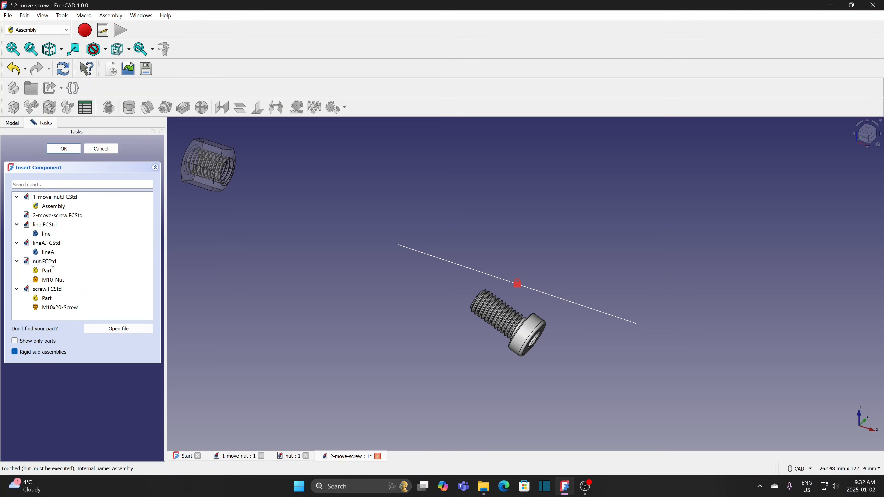
{"action": "left_click", "coordinate": [53, 252]}
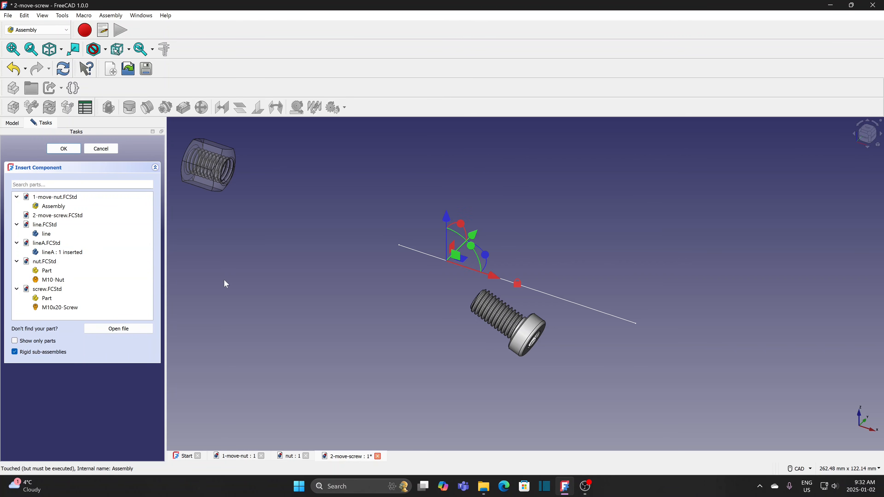
{"action": "left_click_drag", "start_coordinate": [495, 276], "coordinate": [755, 365]}
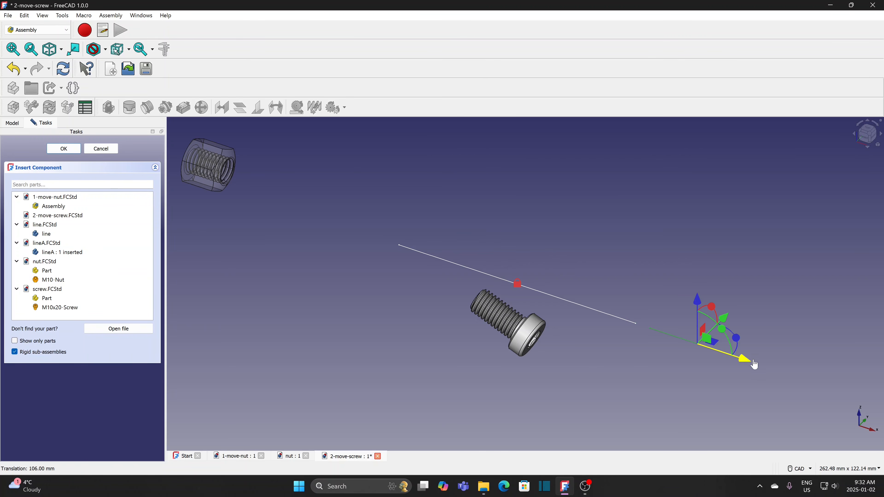
{"action": "left_click", "coordinate": [65, 149]}
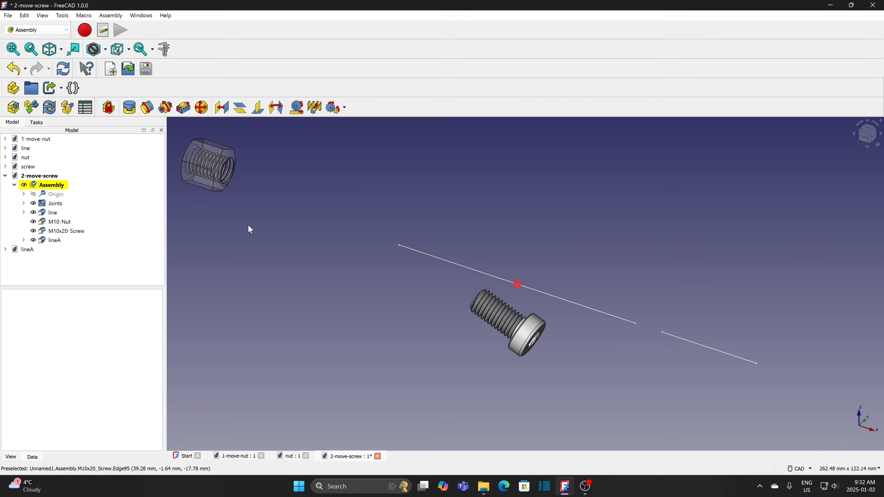
- Move the M10-Nut further right above the line
{"action": "left_click_drag", "start_coordinate": [207, 184], "coordinate": [614, 201]}
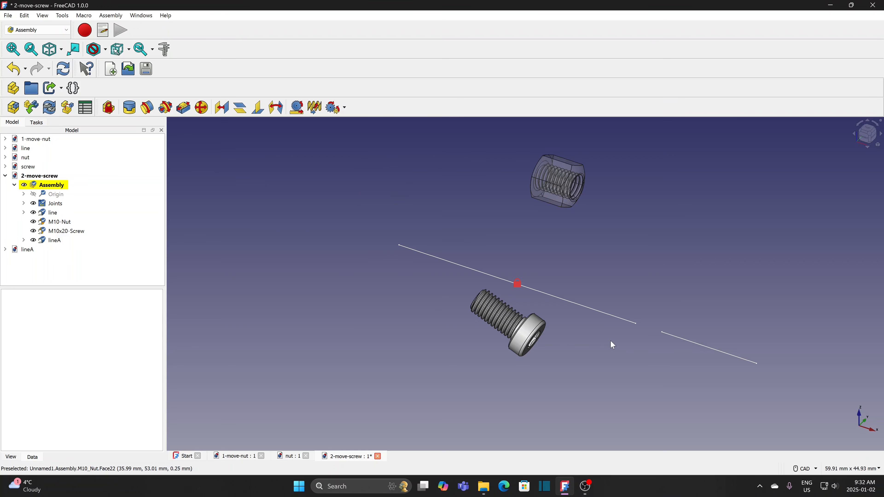
{"action": "middle_click_drag", "start_coordinate": [612, 346], "coordinate": [477, 333]}
{"action": "scroll", "coordinate": [476, 333], "scroll_direction": "up", "scroll_amount": 3}
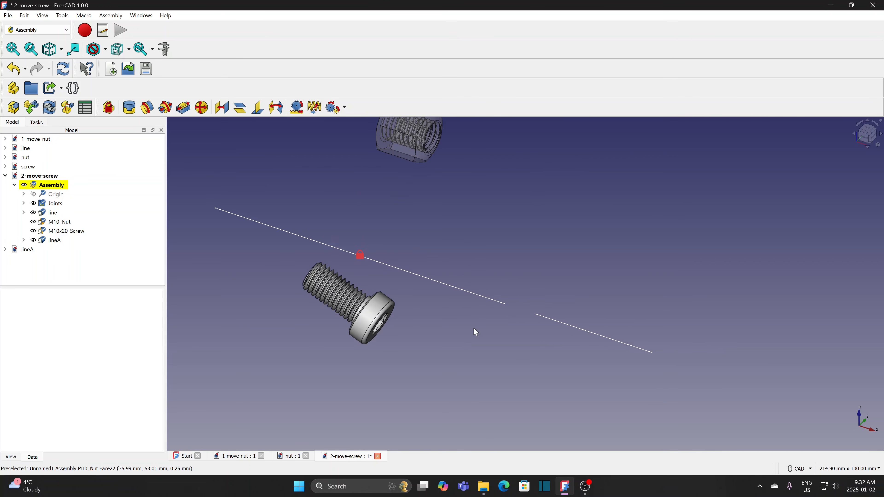
- Create a slider joint between lineA's sketch edge and the first line's edge
{"action": "left_click", "coordinate": [544, 316]}
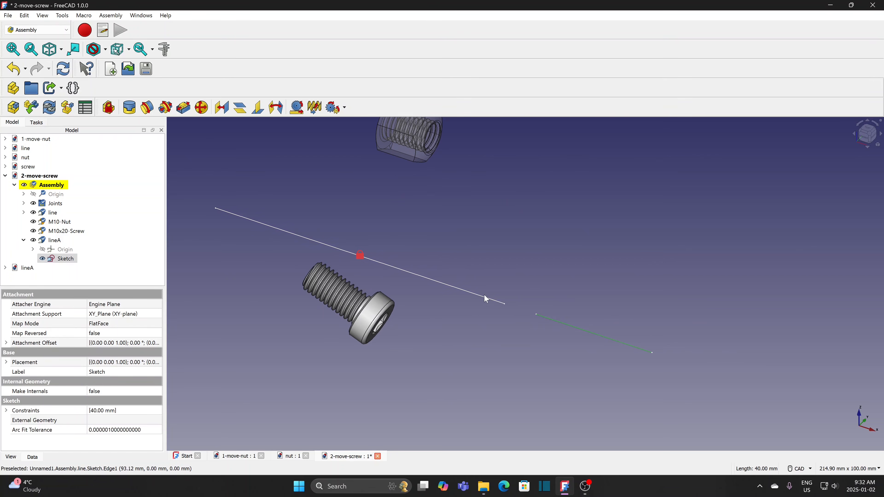
{"action": "left_click", "coordinate": [486, 301], "text": "ctrl"}
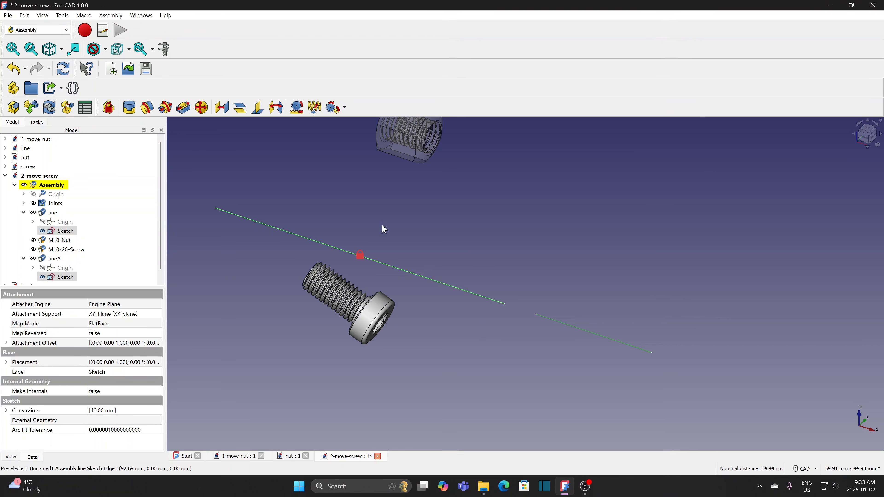
{"action": "left_click", "coordinate": [184, 108]}
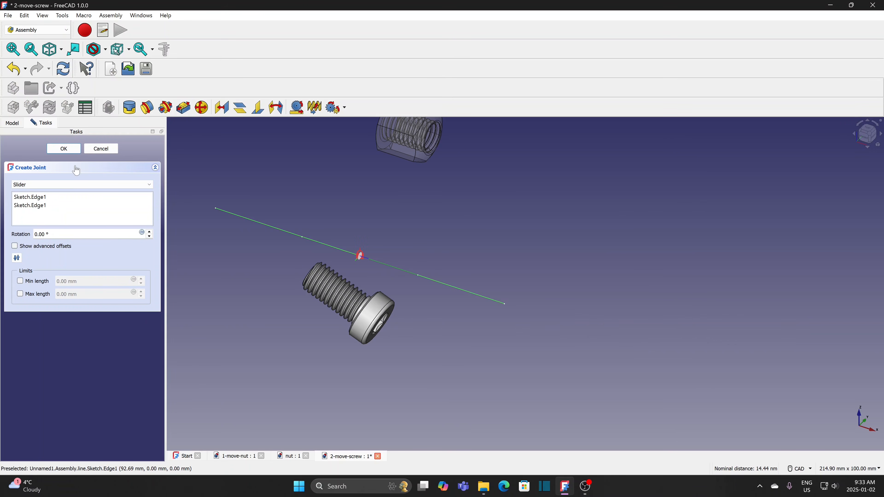
{"action": "left_click", "coordinate": [64, 149]}
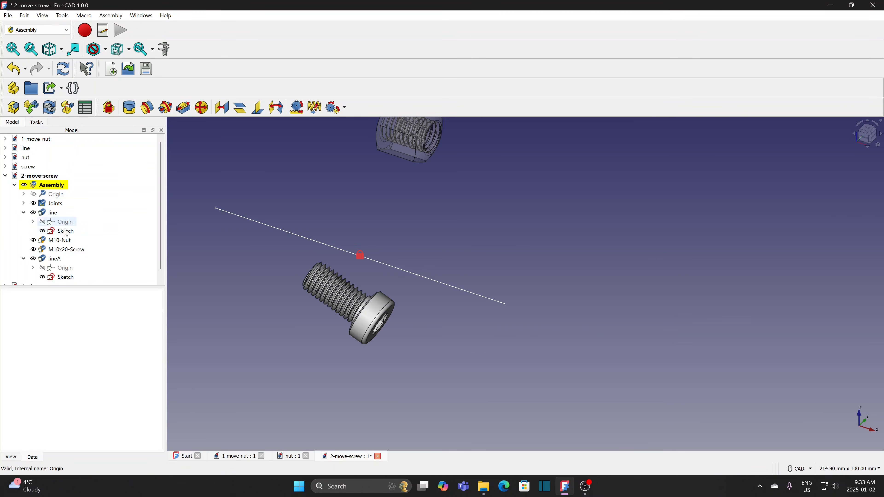
- Slide lineA 72 mm along the first line
{"action": "left_click", "coordinate": [53, 258]}
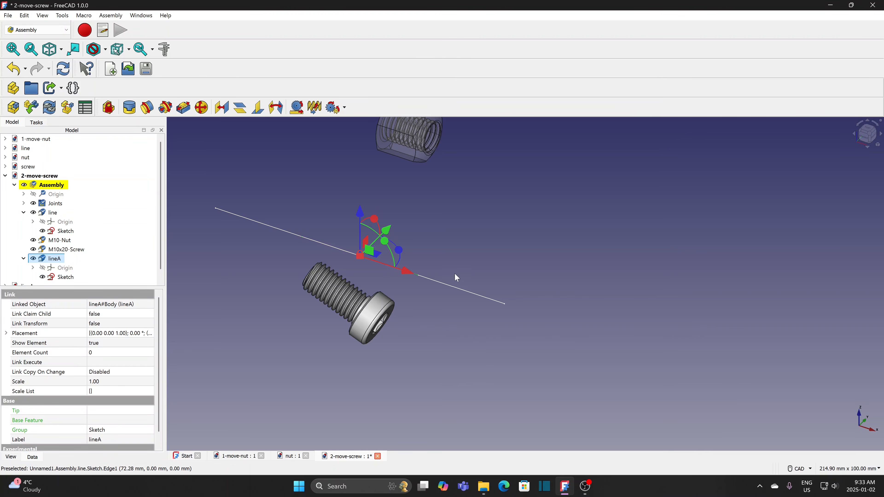
{"action": "left_click_drag", "start_coordinate": [411, 274], "coordinate": [567, 363]}
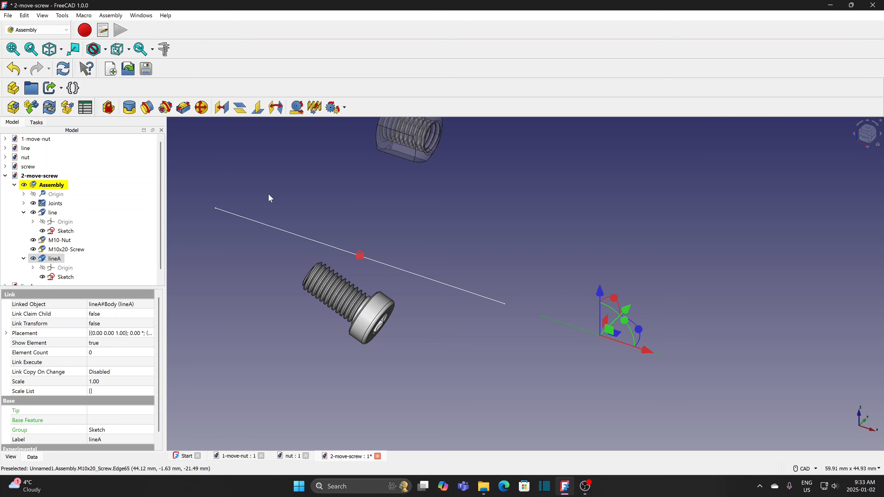
{"action": "left_click", "coordinate": [295, 195]}
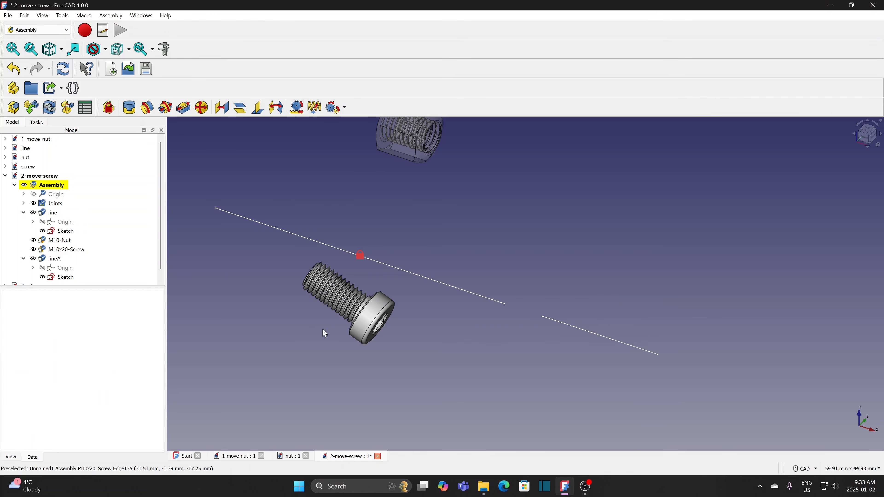
{"action": "scroll", "coordinate": [331, 329], "scroll_direction": "down", "scroll_amount": 2}
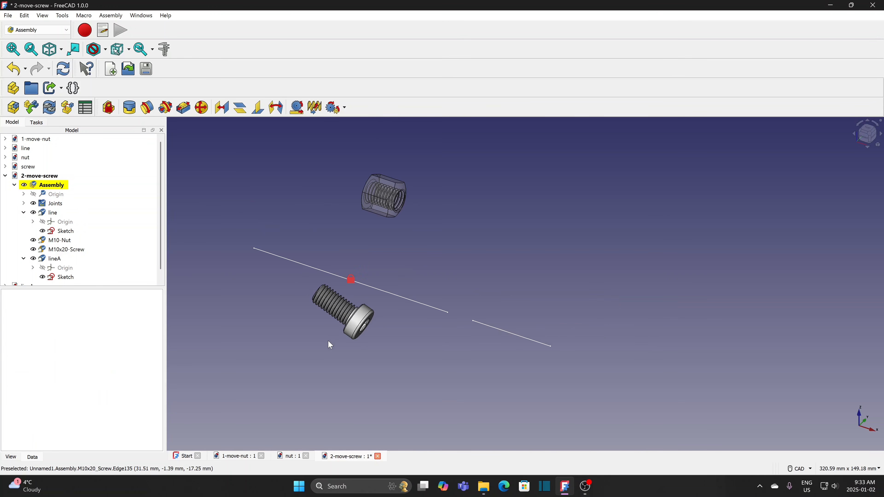
- Create a revolute joint between the M10x20-Screw head's circular edge and lineA's sketch edge
{"action": "middle_click_drag", "start_coordinate": [328, 340], "coordinate": [358, 336]}
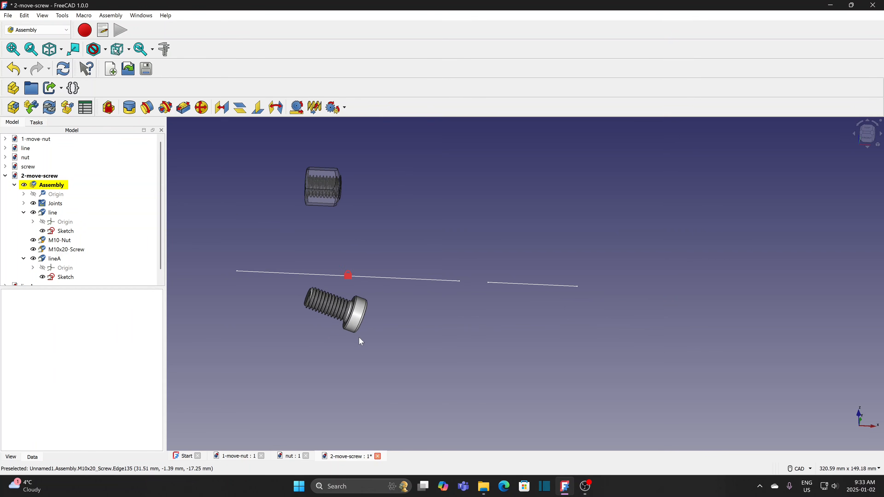
{"action": "scroll", "coordinate": [347, 340], "scroll_direction": "up", "scroll_amount": 3}
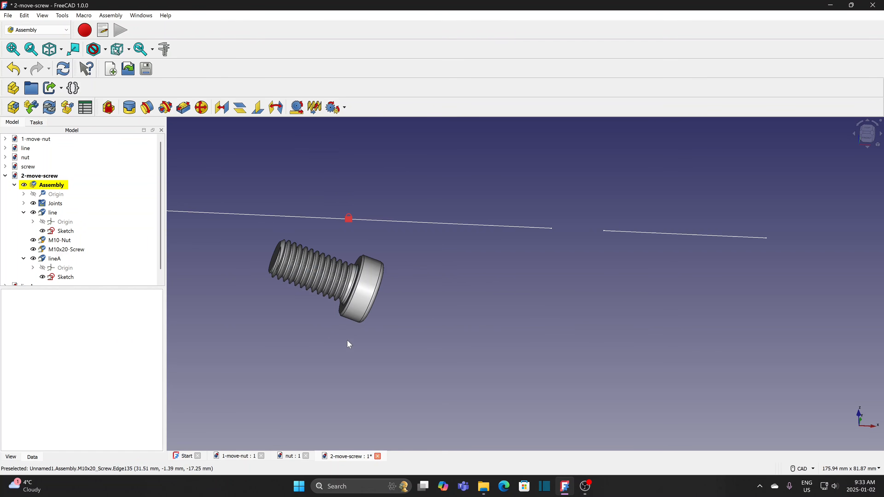
{"action": "left_click", "coordinate": [352, 307]}
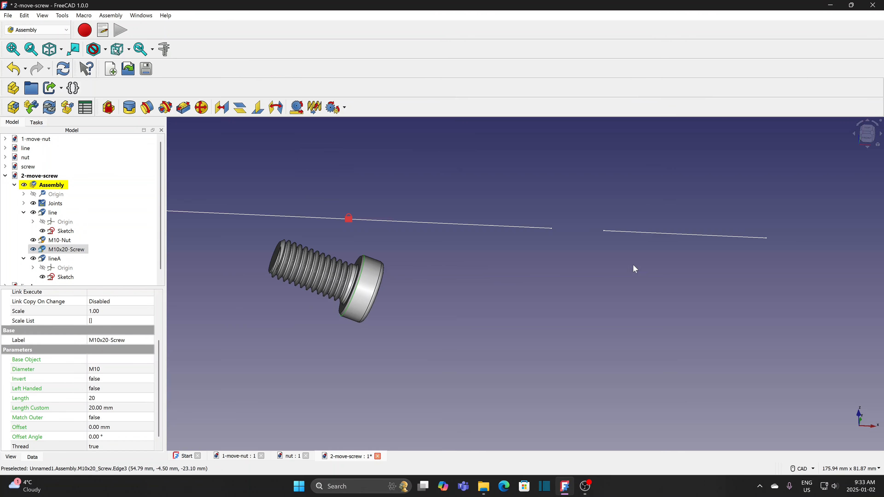
{"action": "left_click", "coordinate": [664, 237], "text": "ctrl"}
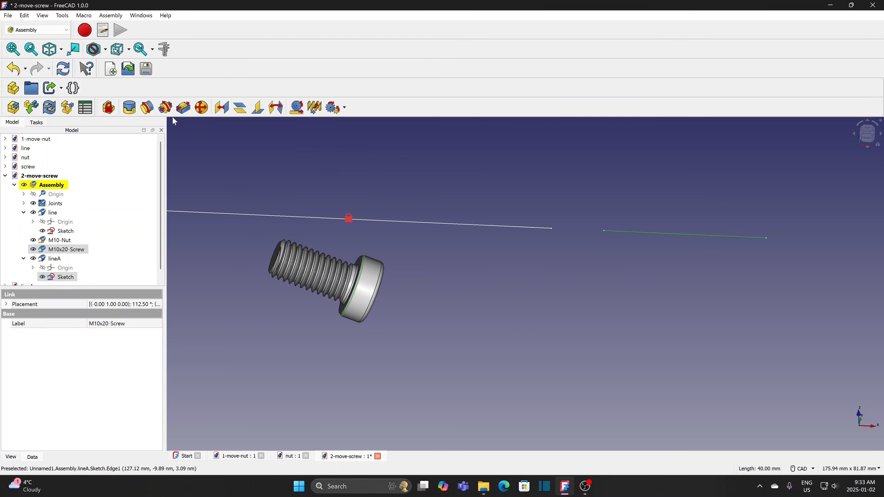
{"action": "left_click", "coordinate": [147, 108]}
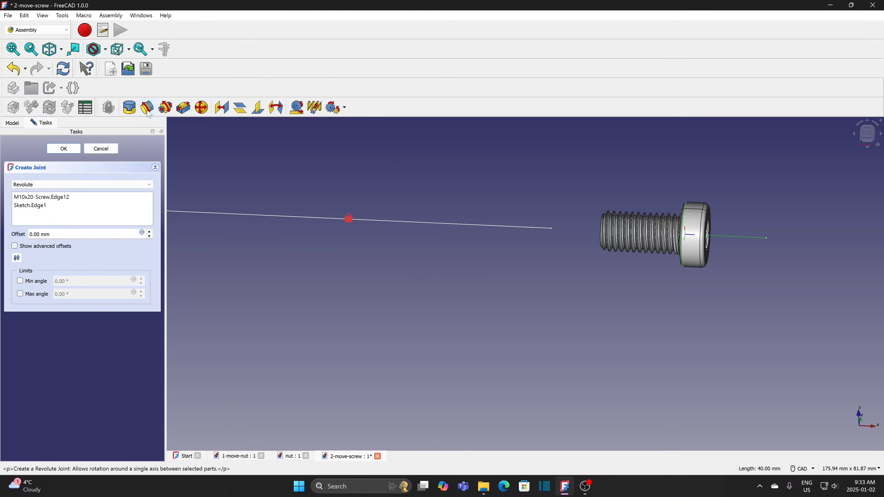
{"action": "left_click", "coordinate": [77, 149]}
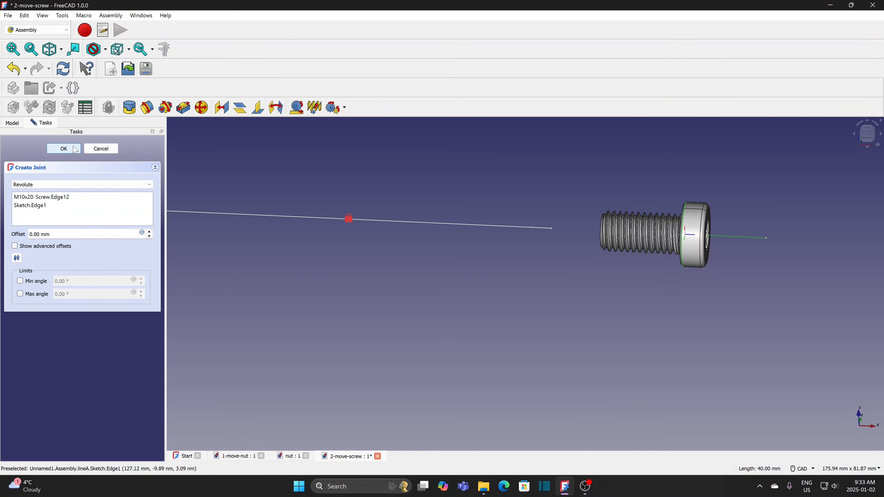
{"action": "scroll", "coordinate": [574, 293], "scroll_direction": "down", "scroll_amount": 2}
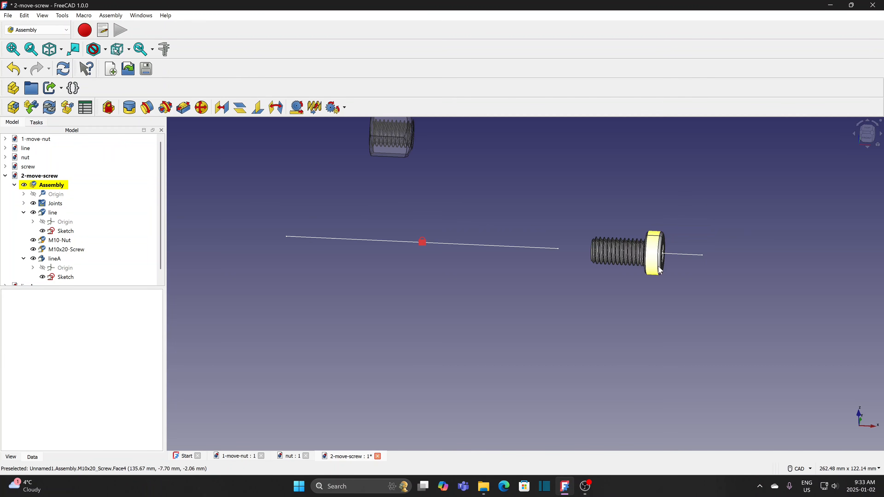
- Slide the screw right along lineA and bring the nut down beside the first line
{"action": "left_click_drag", "start_coordinate": [676, 255], "coordinate": [614, 244]}
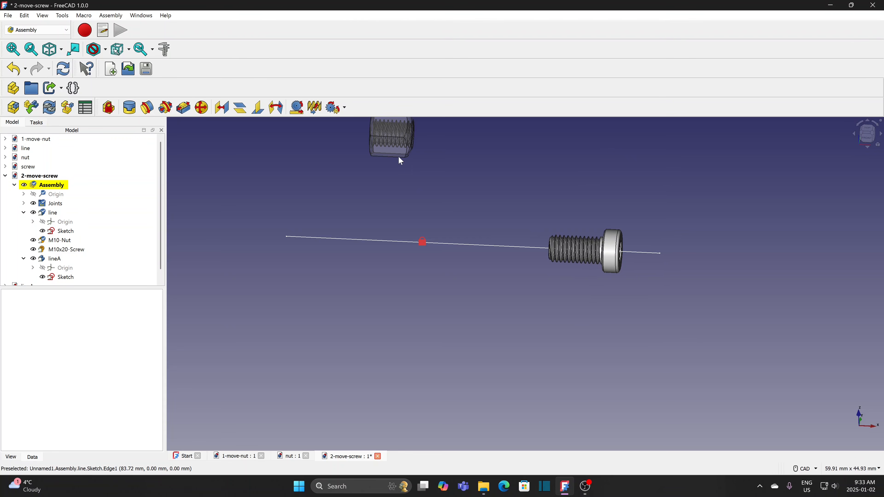
{"action": "left_click_drag", "start_coordinate": [396, 155], "coordinate": [387, 224]}
{"action": "scroll", "coordinate": [420, 284], "scroll_direction": "up", "scroll_amount": 1}
{"action": "scroll", "coordinate": [417, 271], "scroll_direction": "down", "scroll_amount": 1}
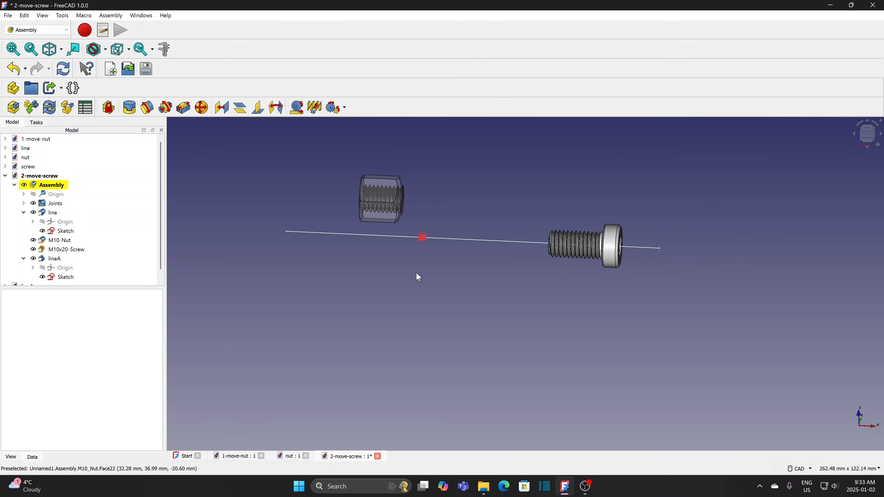
{"action": "middle_click_drag", "start_coordinate": [416, 273], "coordinate": [362, 269]}
{"action": "scroll", "coordinate": [432, 265], "scroll_direction": "up", "scroll_amount": 2}
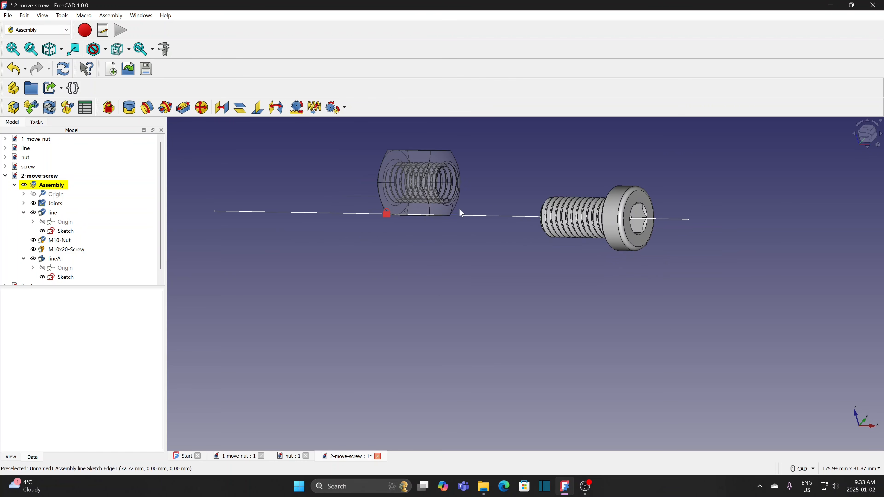
- Create a fixed joint between the M10-Nut's circular edge and the first line's edge
{"action": "left_click", "coordinate": [452, 210]}
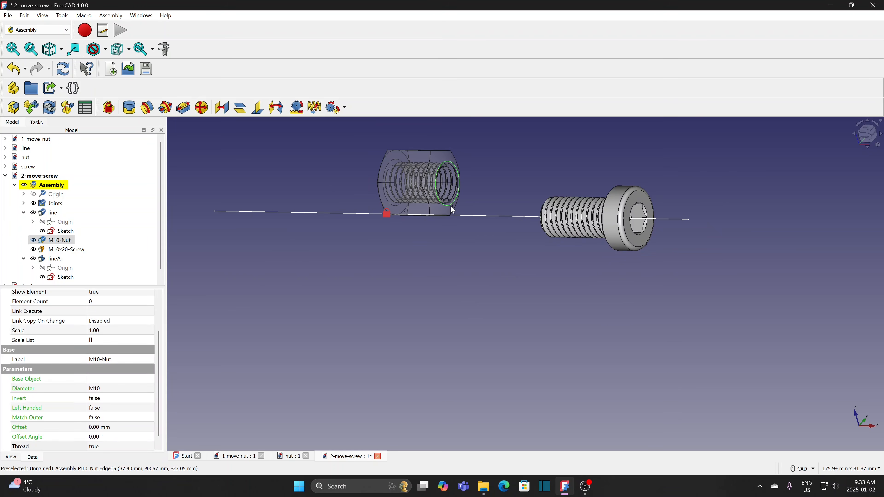
{"action": "left_click", "coordinate": [359, 214], "text": "ctrl"}
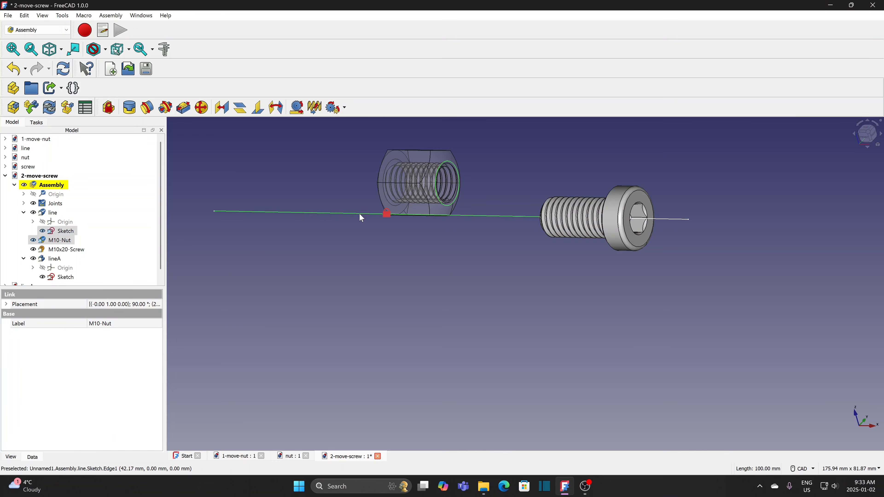
{"action": "left_click", "coordinate": [130, 108]}
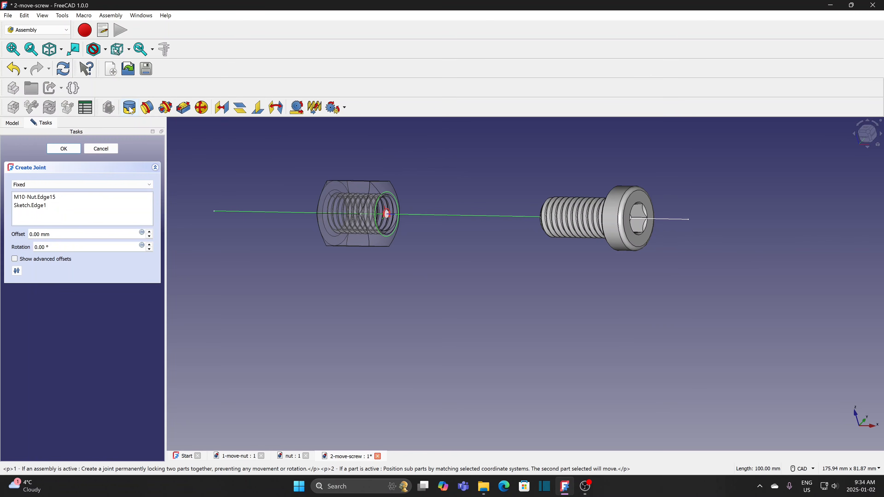
{"action": "left_click", "coordinate": [64, 148]}
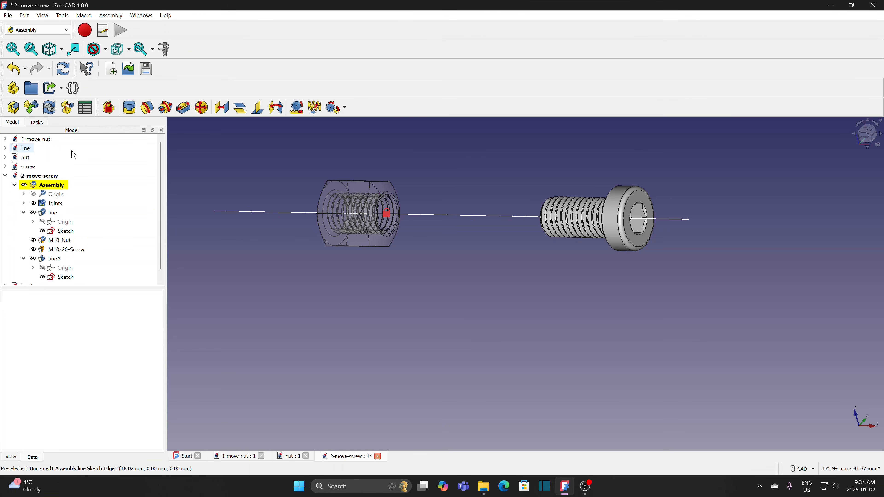
{"action": "left_click", "coordinate": [377, 243]}
{"action": "left_click", "coordinate": [458, 263]}
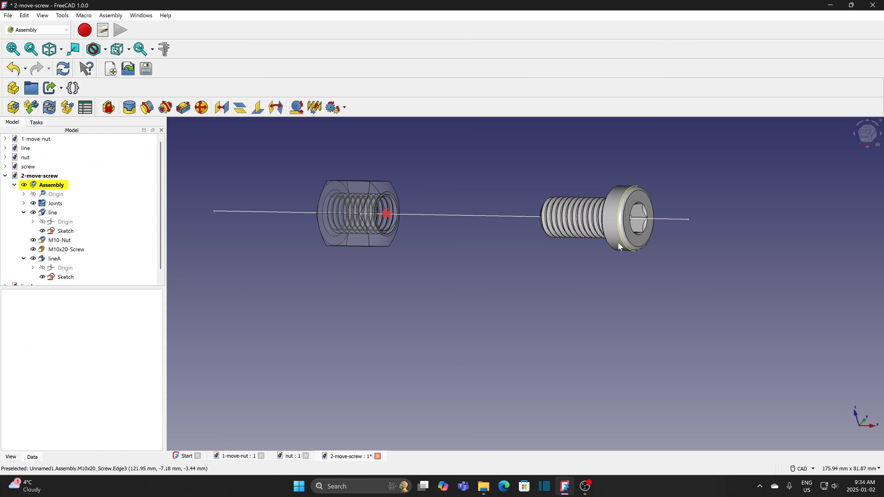
- Slide the M10x20-Screw along its axis into the M10-Nut and inspect the fit from the front
{"action": "left_click_drag", "start_coordinate": [626, 225], "coordinate": [470, 236]}
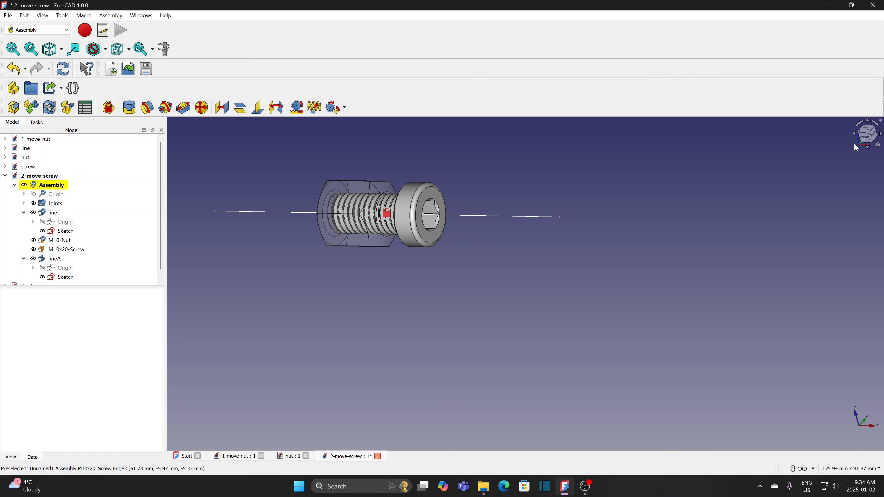
{"action": "left_click", "coordinate": [865, 140]}
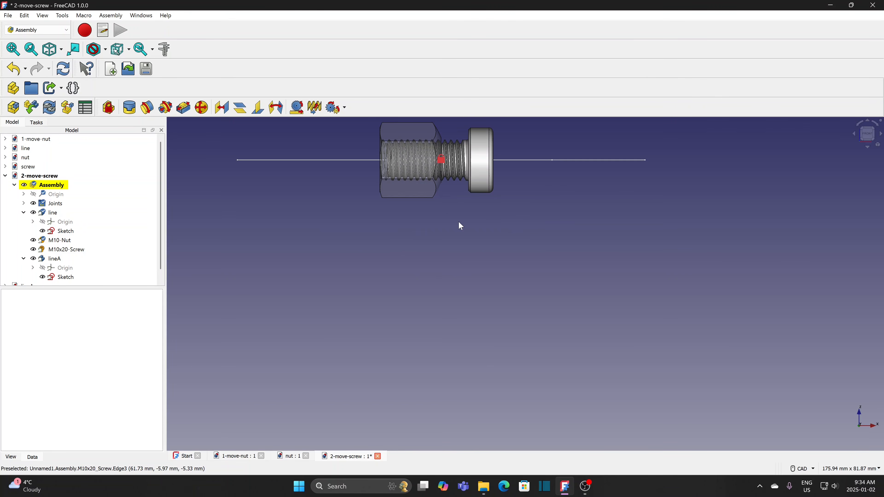
{"action": "scroll", "coordinate": [448, 240], "scroll_direction": "up", "scroll_amount": 8}
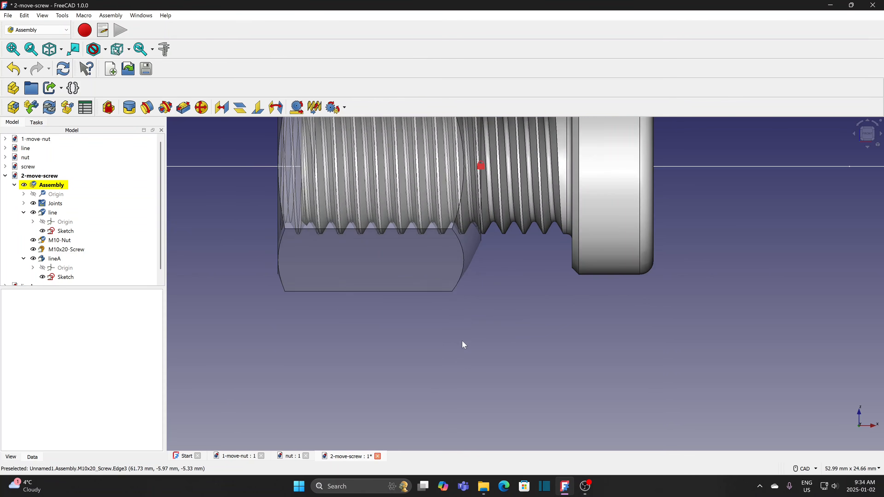
{"action": "middle_click_drag", "start_coordinate": [467, 366], "coordinate": [494, 389]}
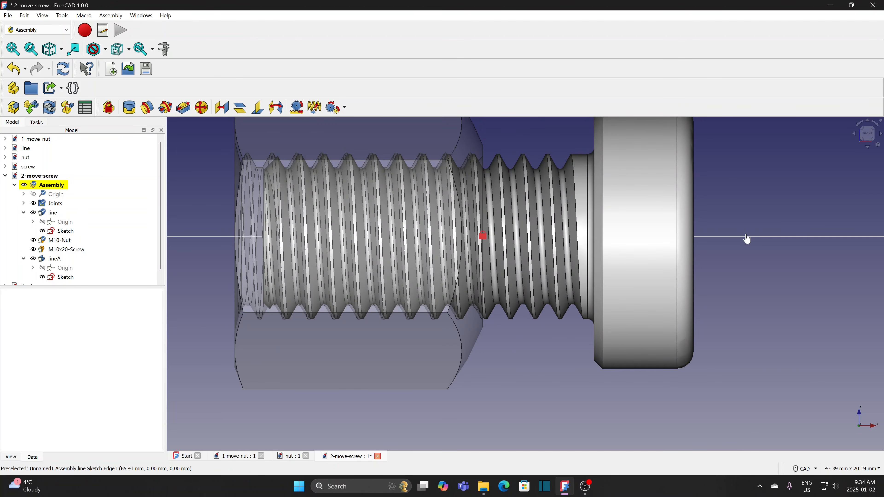
{"action": "scroll", "coordinate": [761, 241], "scroll_direction": "down", "scroll_amount": 4}
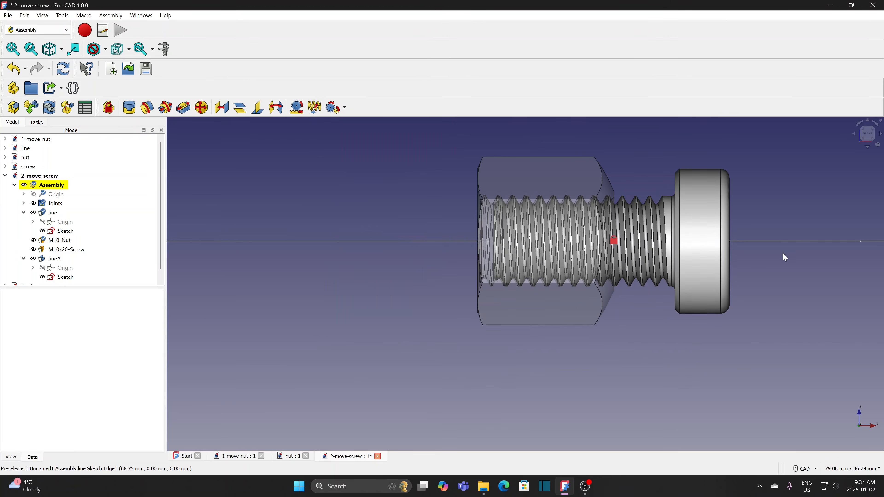
{"action": "middle_click_drag", "start_coordinate": [785, 257], "coordinate": [563, 288]}
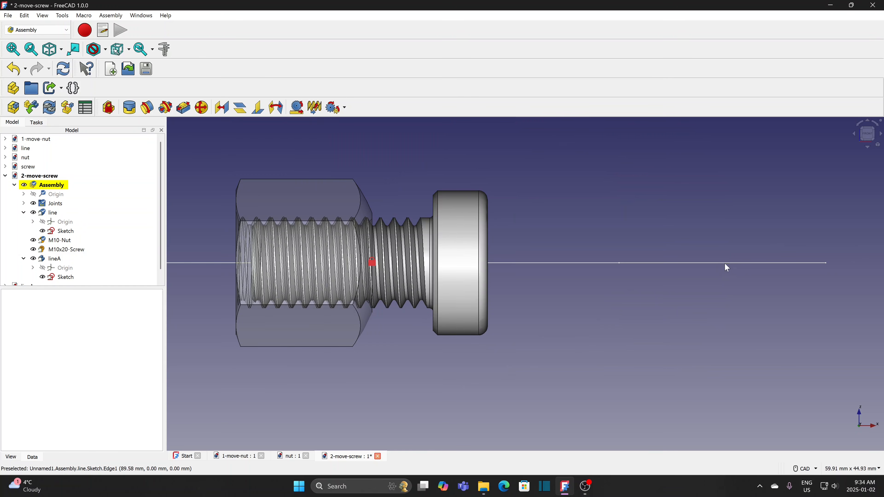
{"action": "scroll", "coordinate": [701, 266], "scroll_direction": "down", "scroll_amount": 4}
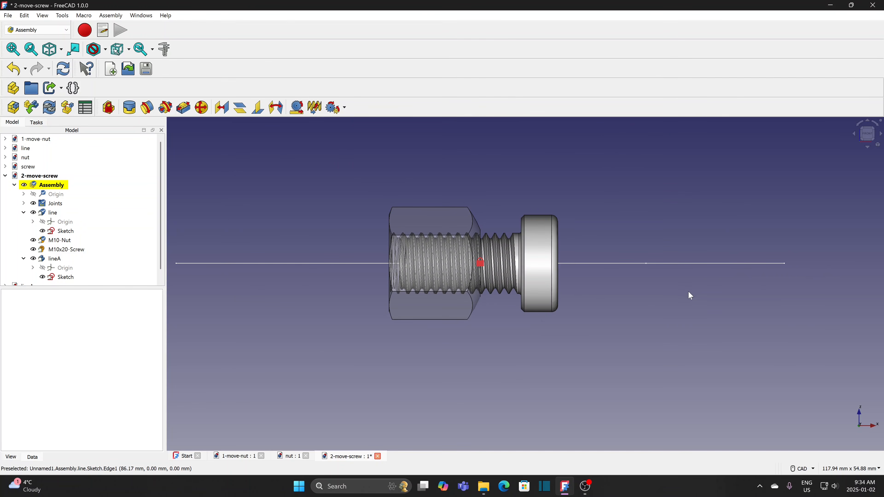
{"action": "scroll", "coordinate": [682, 290], "scroll_direction": "down", "scroll_amount": 1}
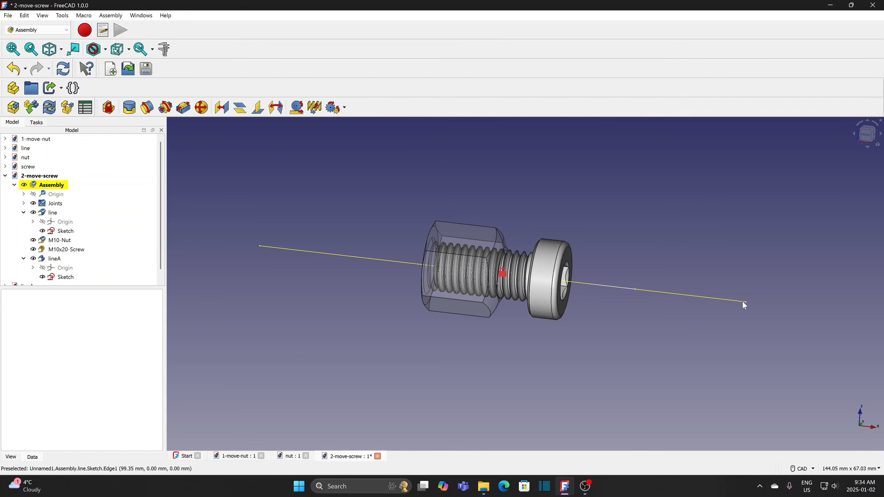
- Move lineA's Sketch further right along X and re-solve the assembly
{"action": "left_click", "coordinate": [71, 277]}
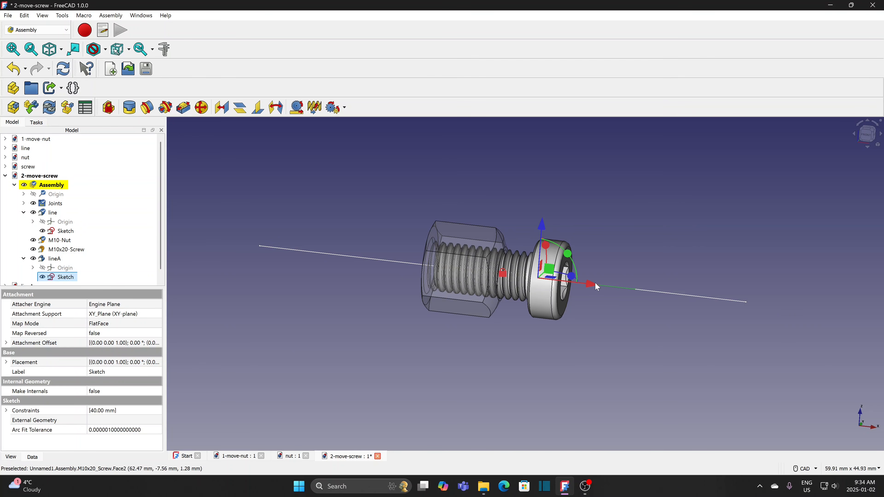
{"action": "left_click_drag", "start_coordinate": [597, 286], "coordinate": [883, 316]}
{"action": "scroll", "coordinate": [810, 333], "scroll_direction": "down", "scroll_amount": 1}
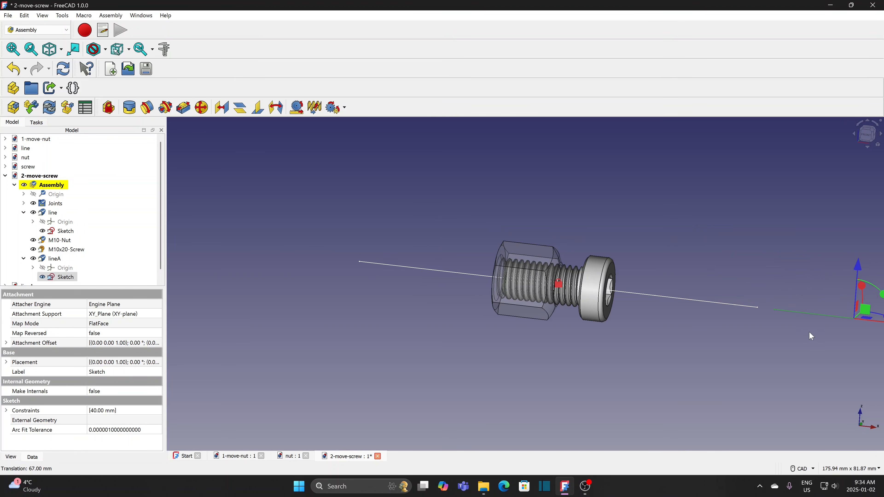
{"action": "middle_click_drag", "start_coordinate": [810, 333], "coordinate": [644, 342]}
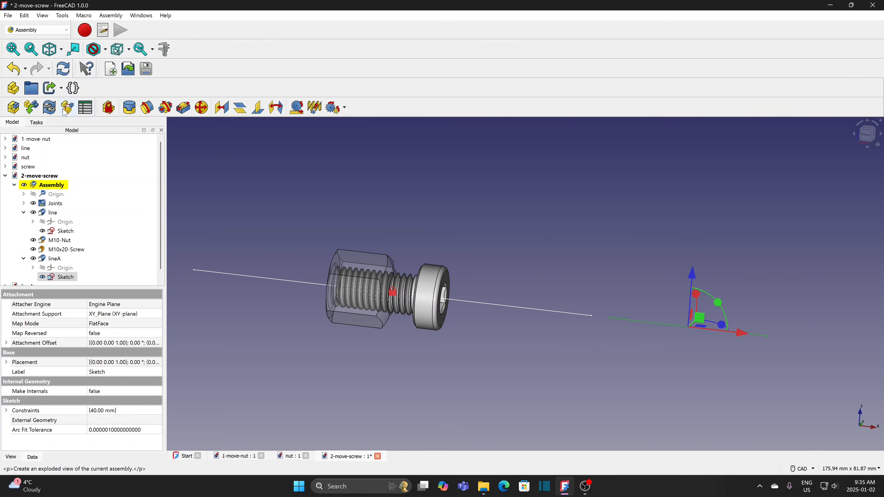
{"action": "left_click", "coordinate": [51, 108]}
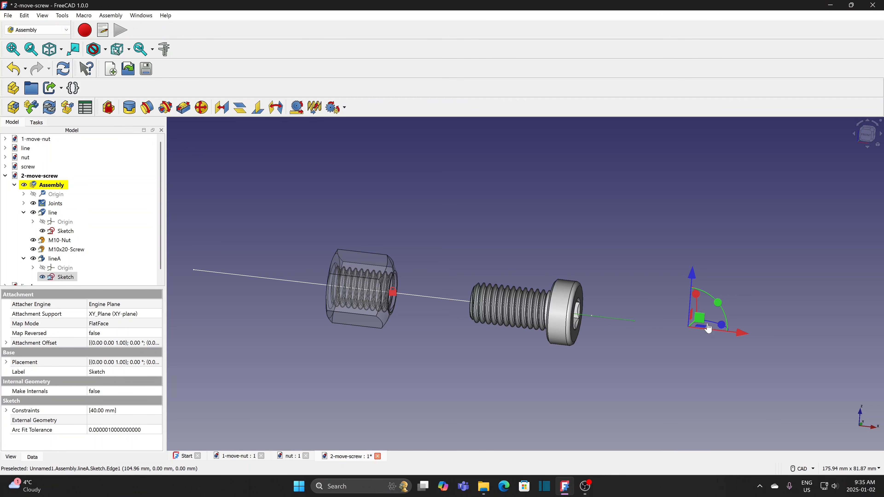
- Slide the M10x20-Screw right along lineA, clear of the nut
{"action": "left_click", "coordinate": [680, 333]}
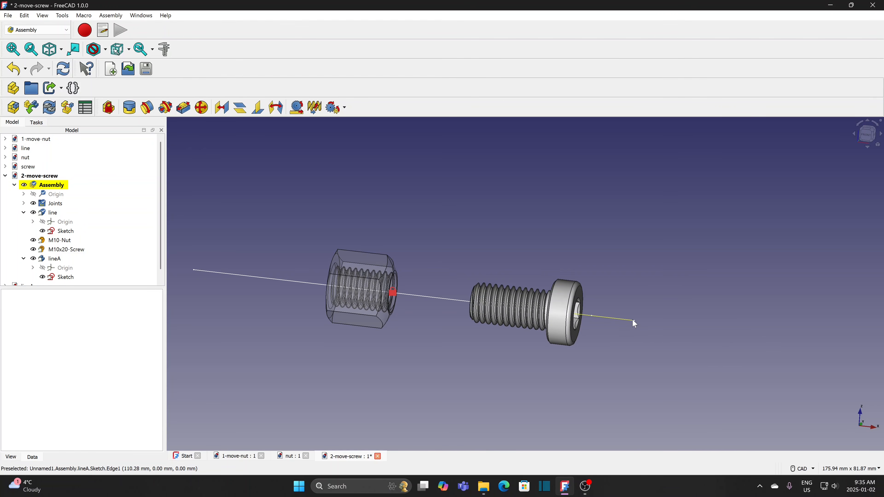
{"action": "left_click_drag", "start_coordinate": [634, 322], "coordinate": [658, 326]}
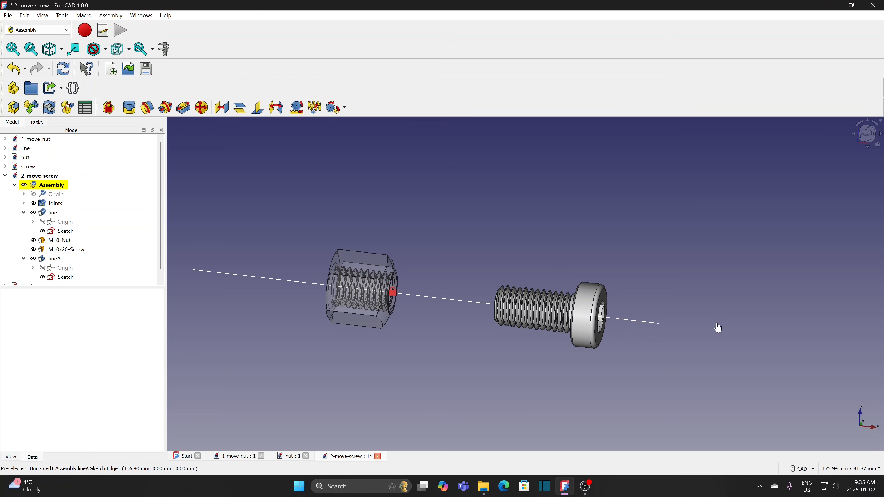
{"action": "left_click_drag", "start_coordinate": [654, 327], "coordinate": [783, 333]}
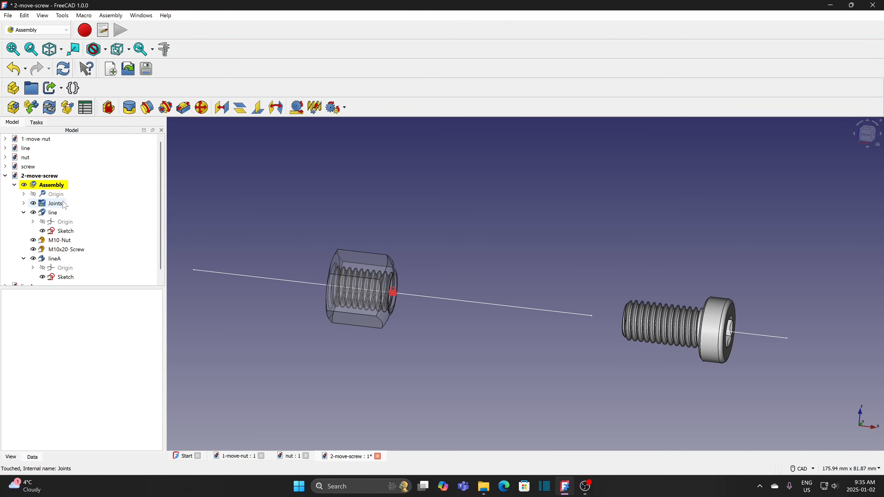
- Raise the Fixed joint's offset to about 46 mm so the nut sits beside the screw
{"action": "left_click", "coordinate": [24, 203]}
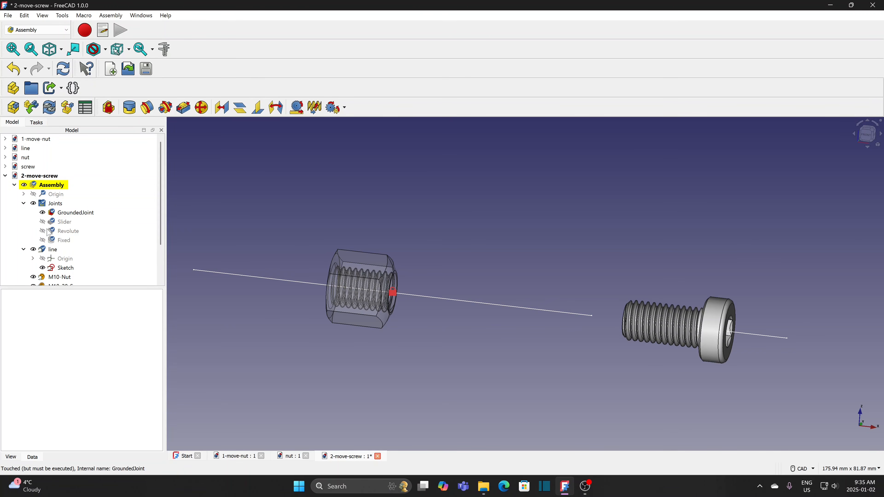
{"action": "double_click", "coordinate": [59, 240]}
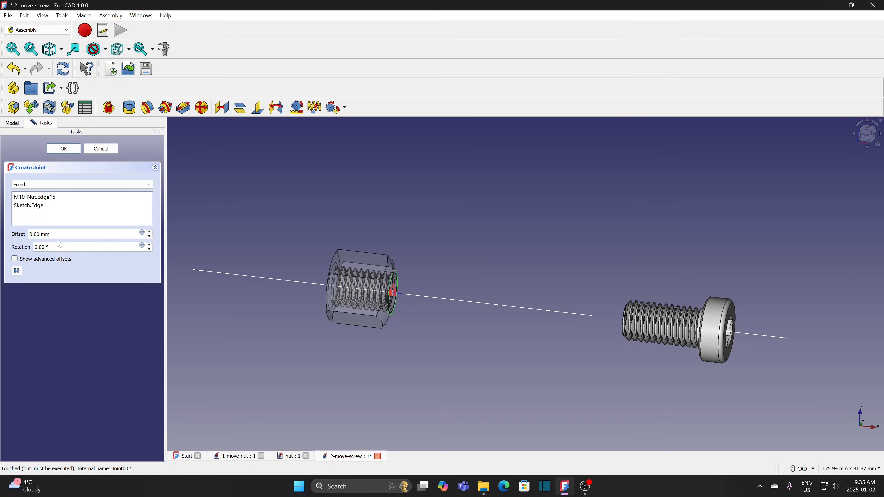
{"action": "left_click", "coordinate": [150, 232]}
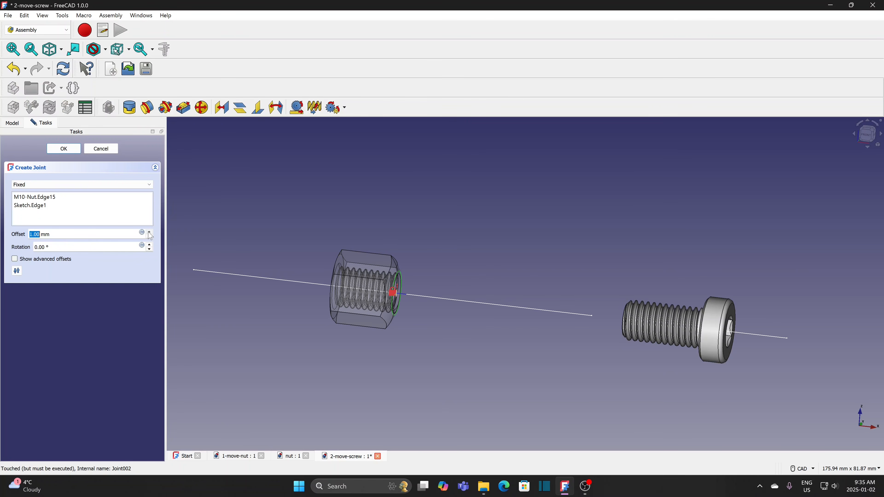
{"action": "left_click_drag", "start_coordinate": [148, 233], "coordinate": [150, 233]}
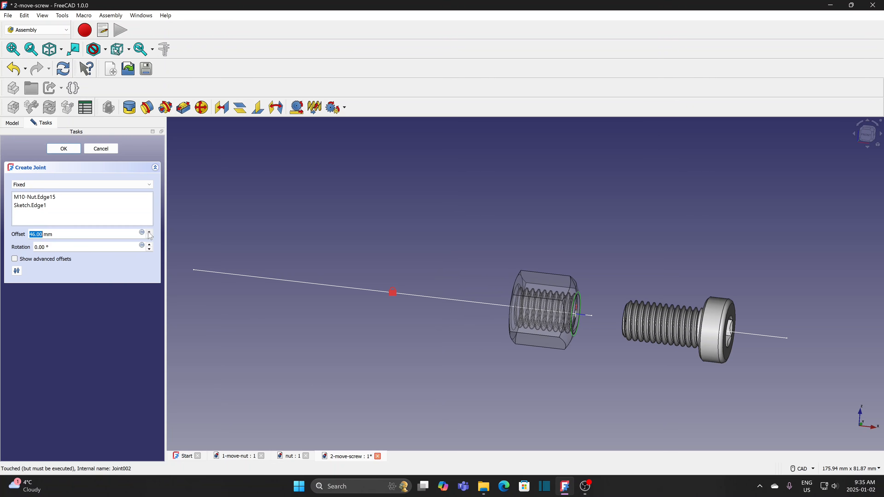
{"action": "left_click", "coordinate": [64, 149]}
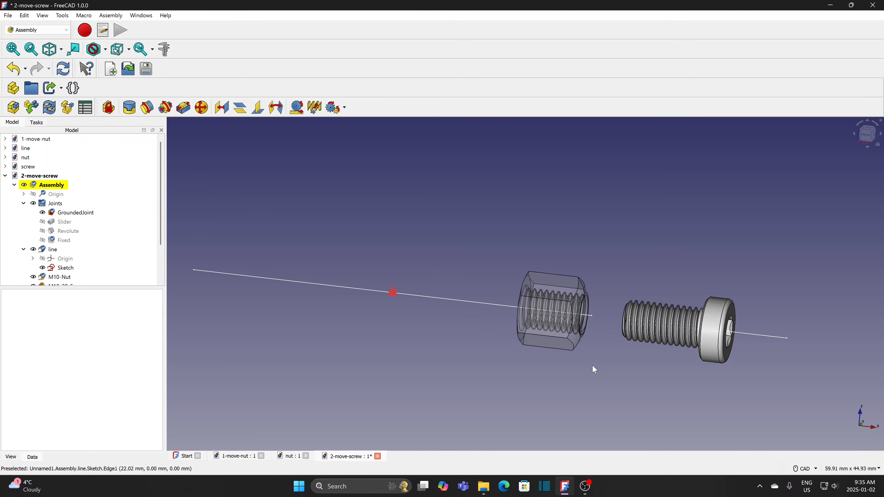
- Slide the M10x20-Screw along its slider joint until its thread sits inside the nut
{"action": "left_click_drag", "start_coordinate": [764, 336], "coordinate": [677, 335]}
{"action": "left_click", "coordinate": [867, 134]}
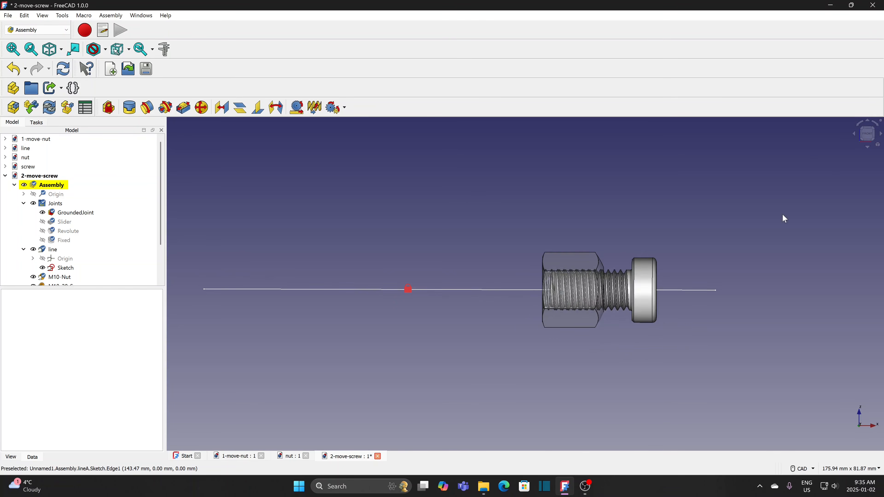
{"action": "scroll", "coordinate": [658, 339], "scroll_direction": "up", "scroll_amount": 9}
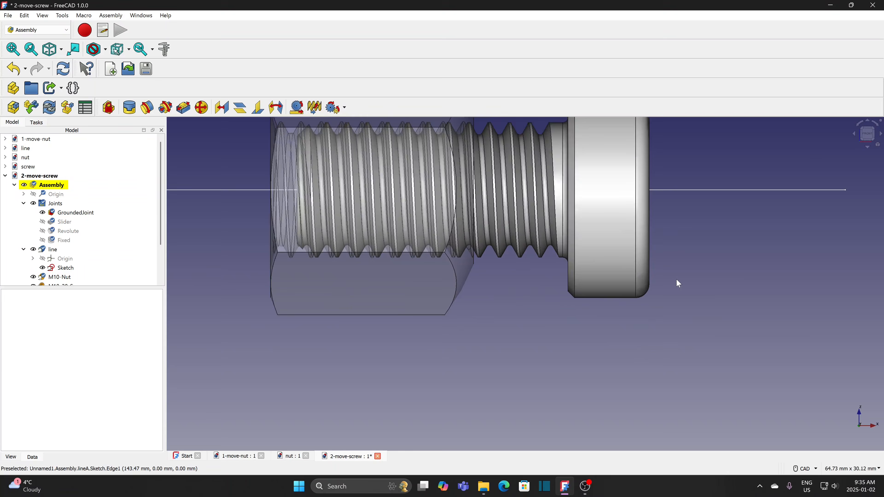
{"action": "middle_click_drag", "start_coordinate": [674, 273], "coordinate": [719, 341]}
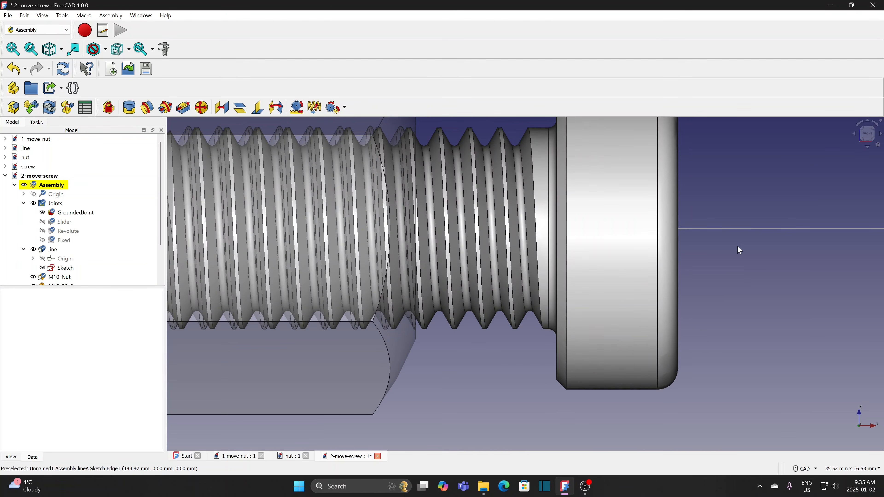
{"action": "left_click_drag", "start_coordinate": [723, 229], "coordinate": [716, 239]}
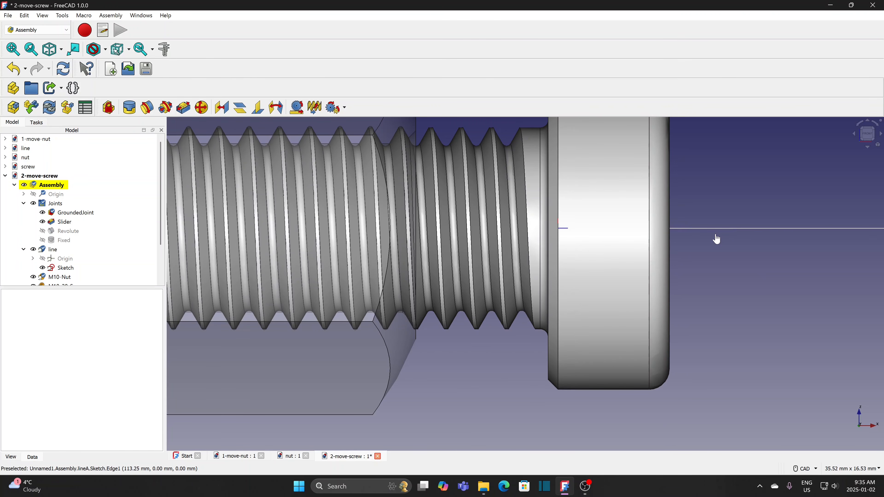
{"action": "left_click_drag", "start_coordinate": [716, 239], "coordinate": [716, 239]}
- Check screw and nut from an angled view, then select the guide line as the first joint reference
{"action": "scroll", "coordinate": [515, 380], "scroll_direction": "down", "scroll_amount": 3}
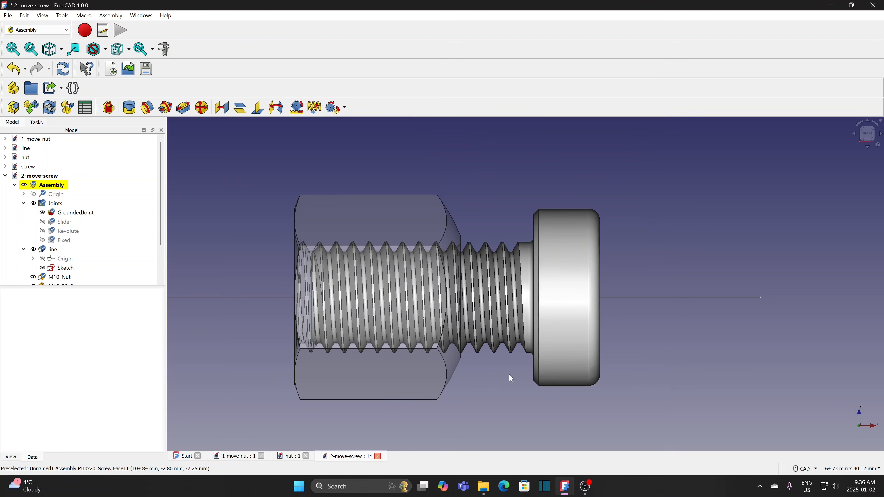
{"action": "middle_click_drag", "start_coordinate": [679, 352], "coordinate": [723, 364]}
{"action": "middle_click_drag", "start_coordinate": [759, 411], "coordinate": [734, 328]}
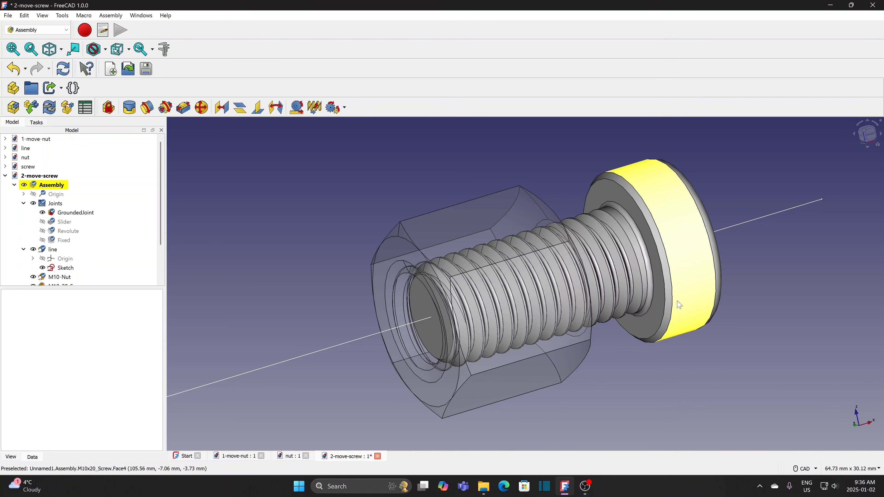
{"action": "scroll", "coordinate": [680, 305], "scroll_direction": "down", "scroll_amount": 2}
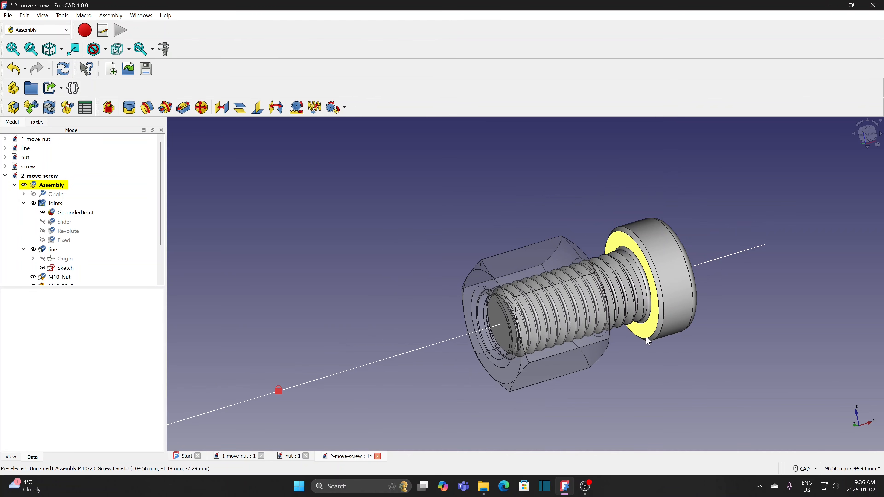
{"action": "middle_click_drag", "start_coordinate": [384, 405], "coordinate": [382, 364]}
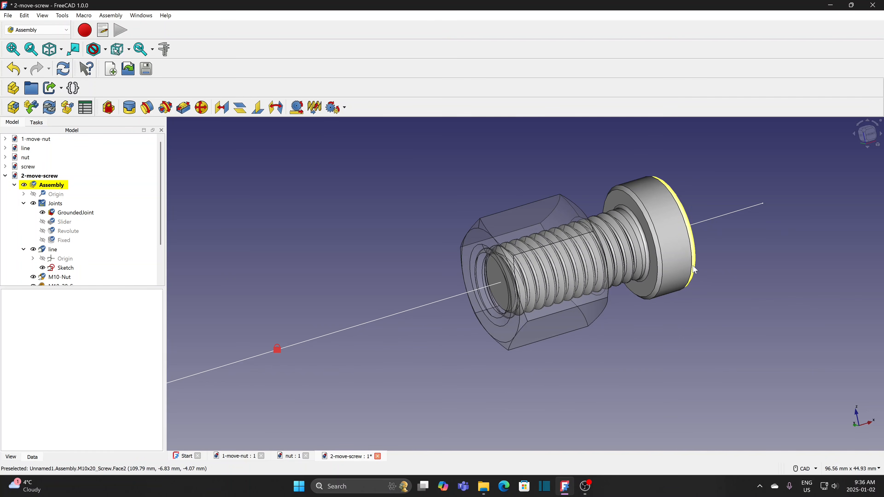
{"action": "left_click", "coordinate": [246, 363]}
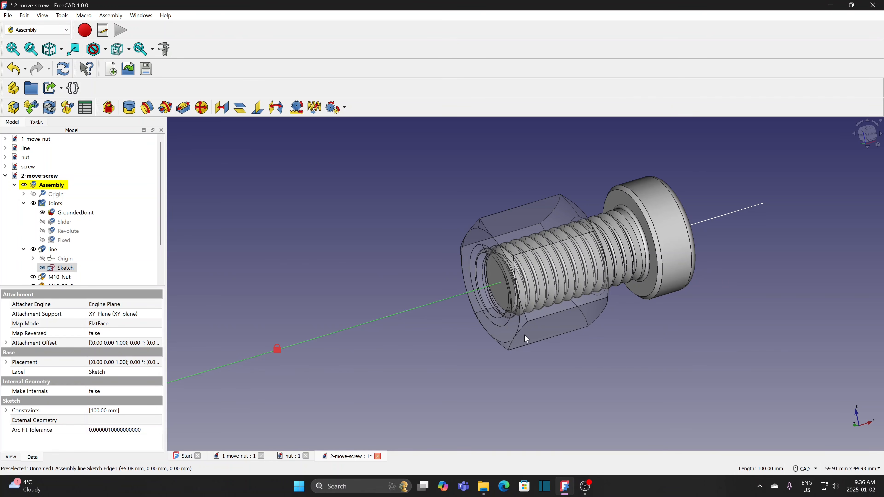
- Create a Screw joint between the guide line and the screw head rim with 1.5 mm pitch radius
{"action": "left_click", "coordinate": [657, 287], "text": "ctrl"}
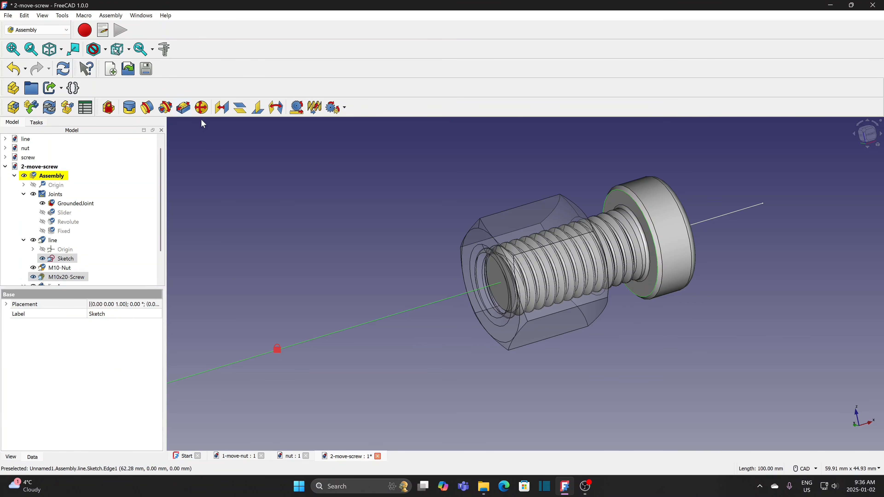
{"action": "left_click", "coordinate": [314, 107]}
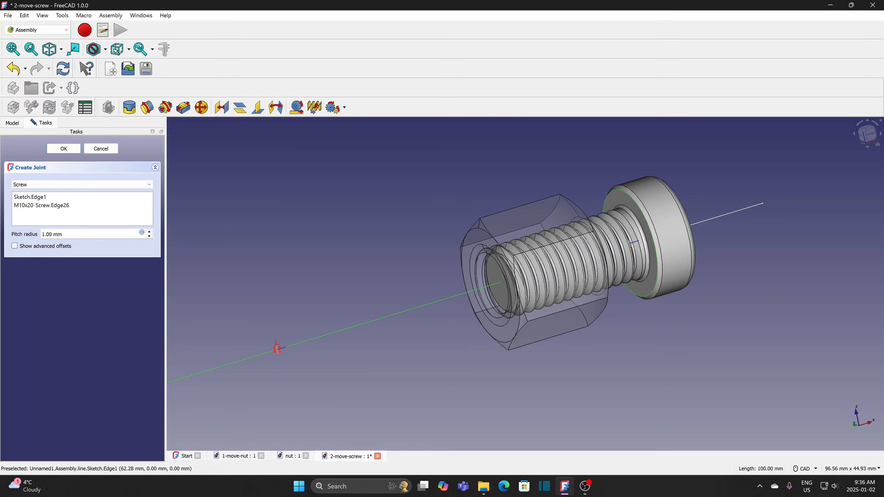
{"action": "left_click_drag", "start_coordinate": [62, 234], "coordinate": [37, 236]}
{"action": "type", "text": "1.5"}
{"action": "left_click", "coordinate": [64, 149]}
- Hide the guide line object and inspect the joined parts
{"action": "scroll", "coordinate": [469, 356], "scroll_direction": "down", "scroll_amount": 2}
{"action": "middle_click_drag", "start_coordinate": [432, 379], "coordinate": [405, 373]}
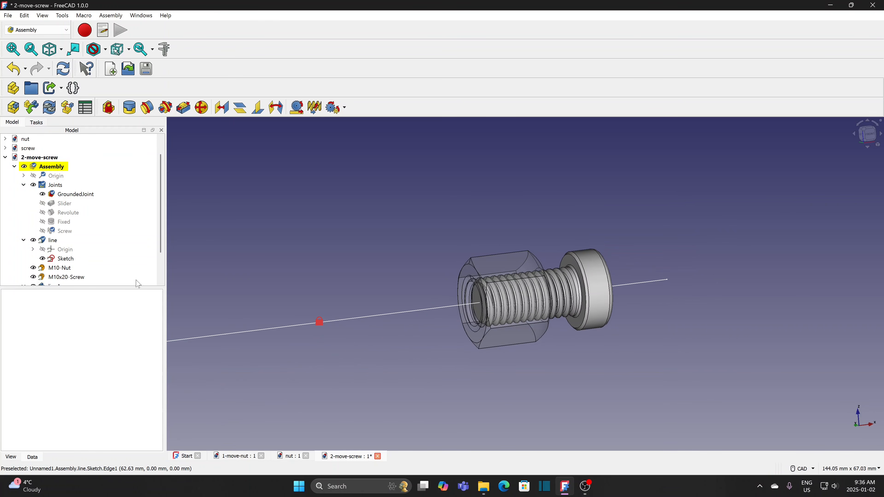
{"action": "left_click", "coordinate": [53, 241]}
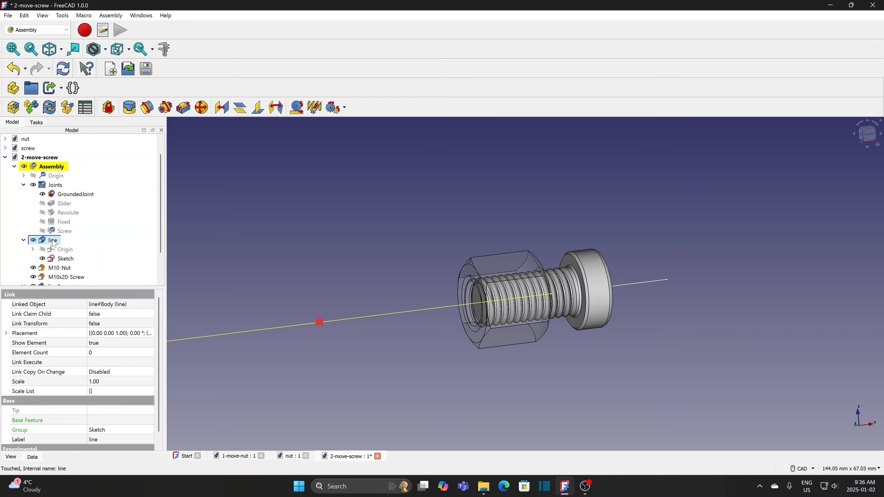
{"action": "key", "text": "space"}
{"action": "scroll", "coordinate": [629, 331], "scroll_direction": "up", "scroll_amount": 3}
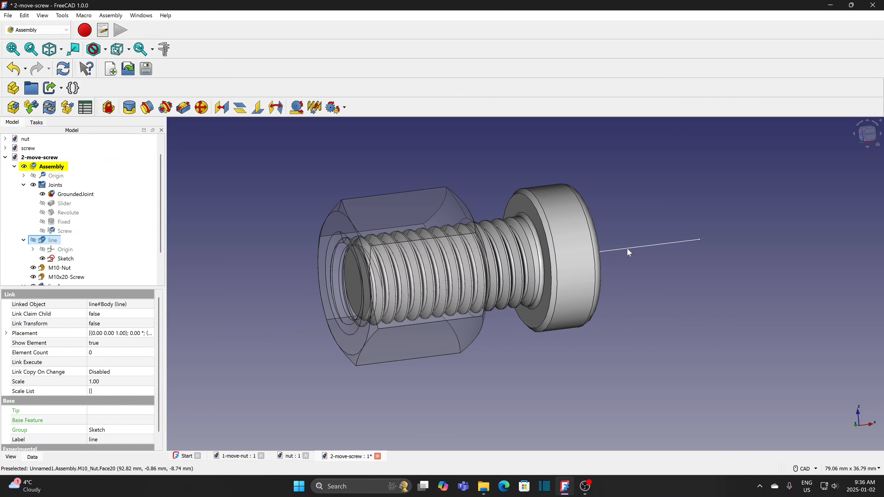
- Drag the screw along its Screw joint, driving it further into the nut
{"action": "left_click_drag", "start_coordinate": [627, 249], "coordinate": [584, 266]}
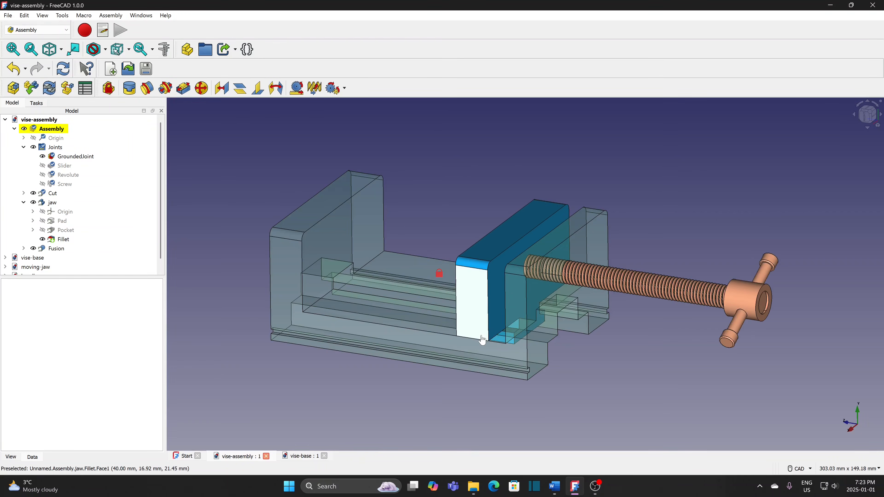
{"action": "left_click_drag", "start_coordinate": [479, 339], "coordinate": [499, 341]}
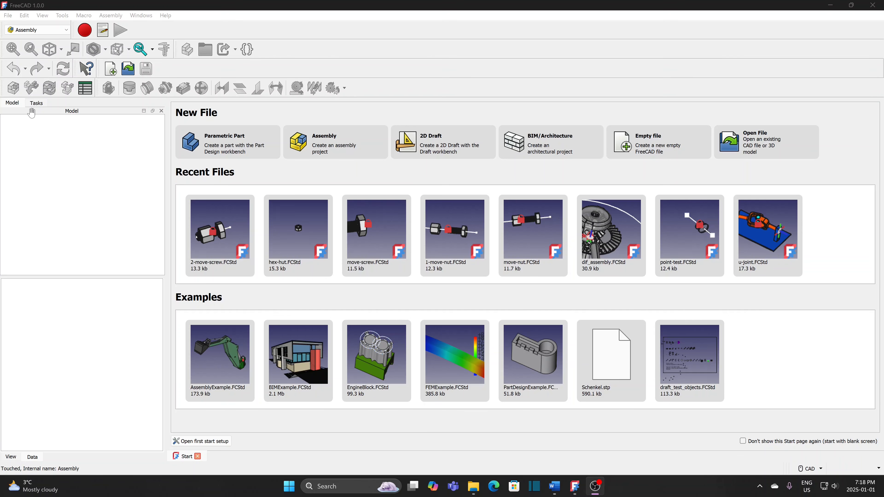
- Create a new document, save it as vise-assembly replacing the old file, and add an Assembly
{"action": "left_click", "coordinate": [8, 16]}
{"action": "left_click", "coordinate": [21, 29]}
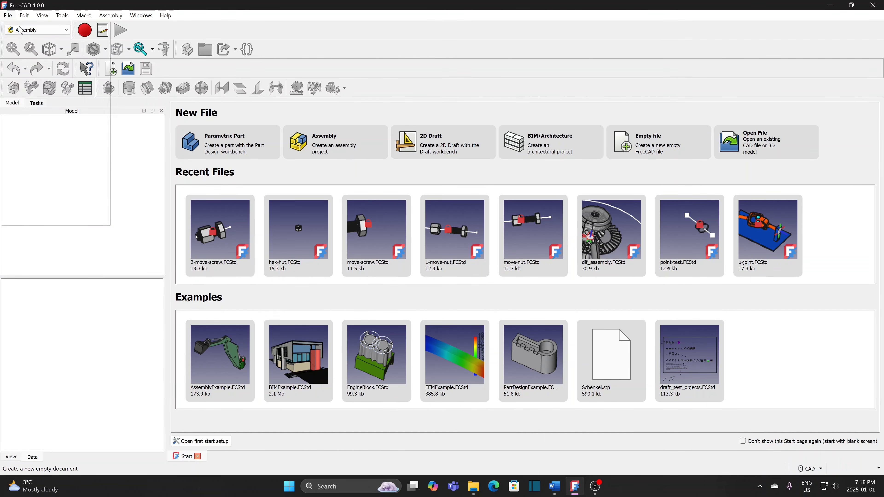
{"action": "left_click", "coordinate": [7, 15]}
{"action": "left_click", "coordinate": [29, 96]}
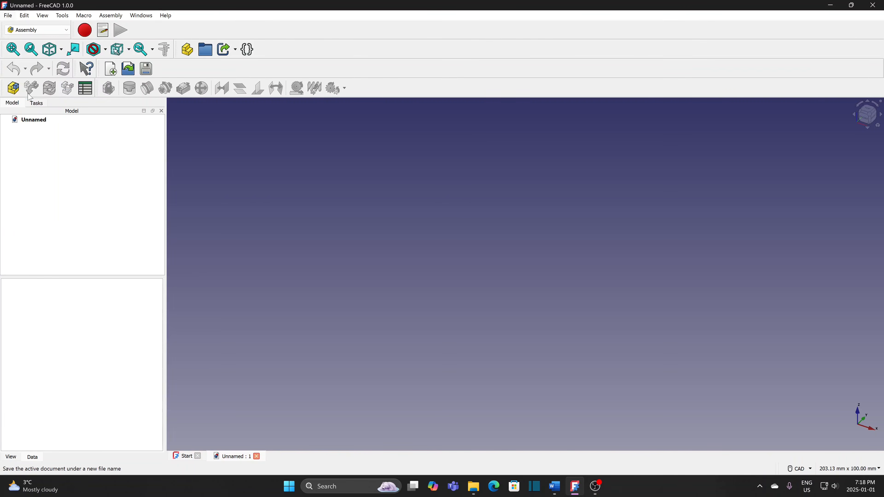
{"action": "left_click", "coordinate": [120, 107]}
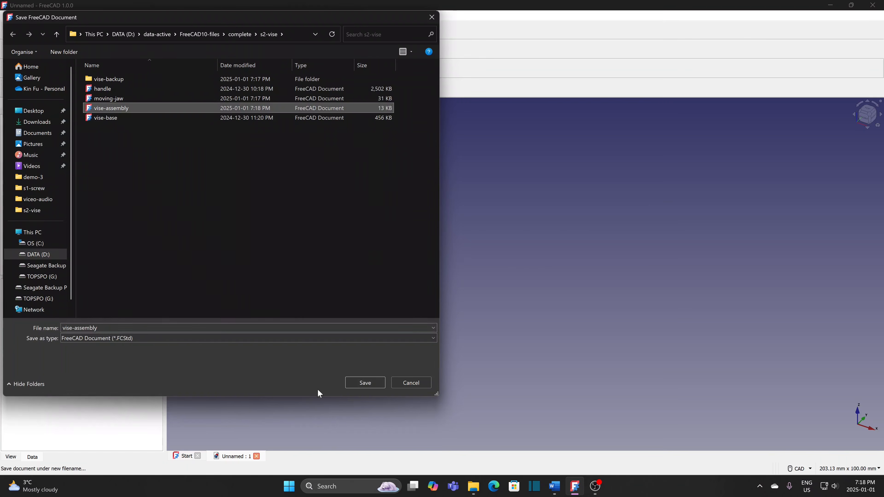
{"action": "left_click", "coordinate": [364, 382]}
{"action": "left_click", "coordinate": [467, 242]}
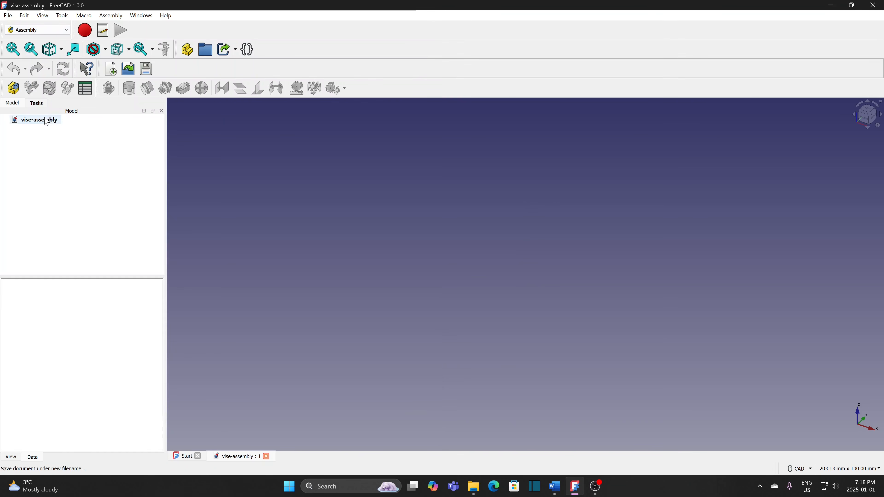
{"action": "left_click", "coordinate": [13, 89]}
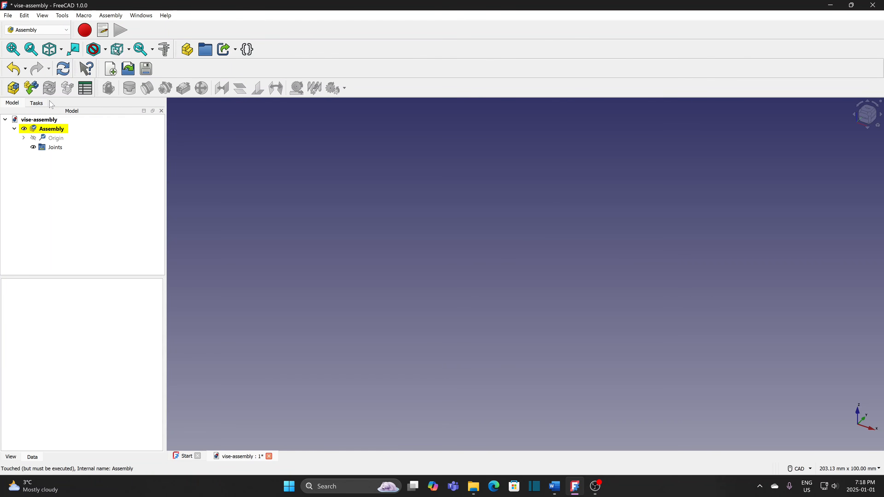
- Insert the Cut body from vise-base.FCStd into the assembly
{"action": "left_click", "coordinate": [32, 88]}
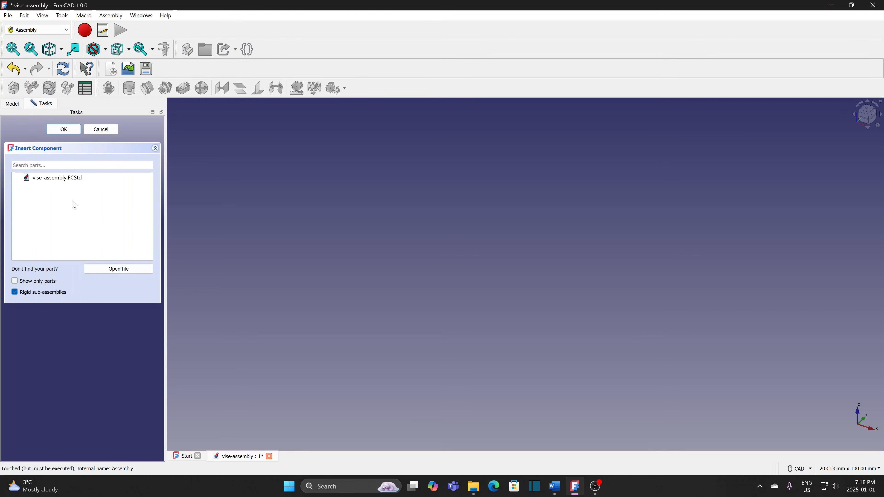
{"action": "left_click", "coordinate": [104, 271]}
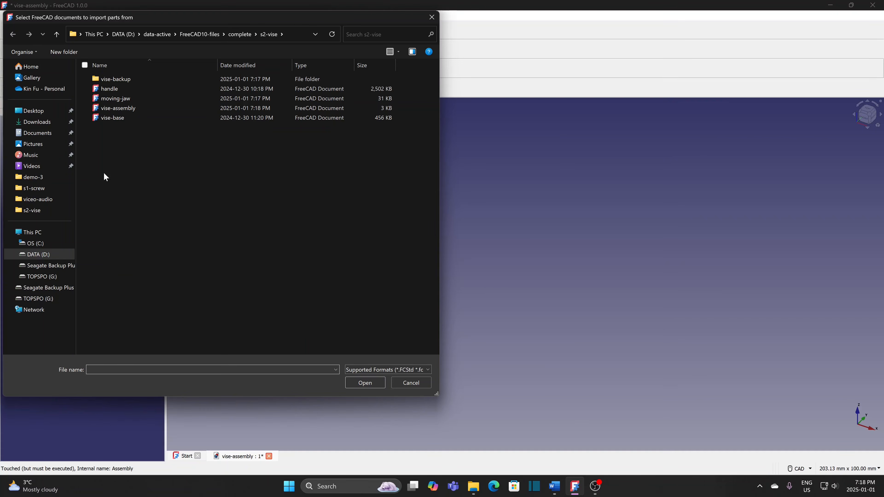
{"action": "left_click", "coordinate": [117, 119]}
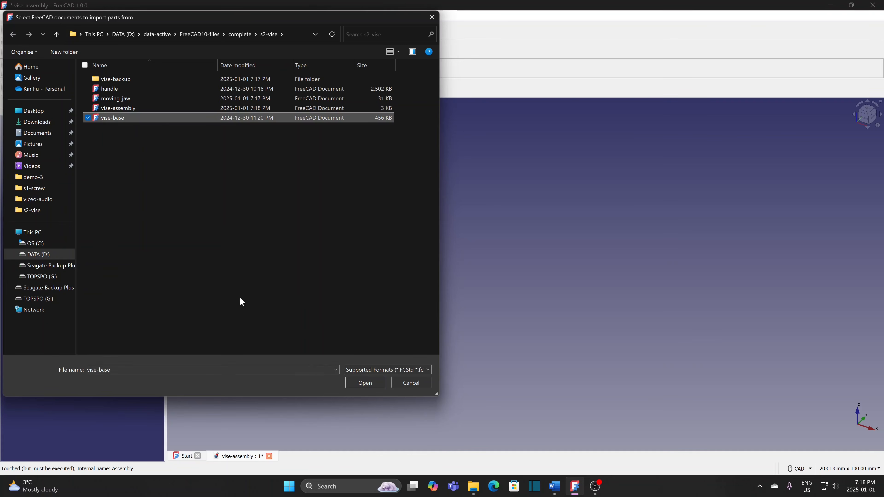
{"action": "left_click", "coordinate": [365, 383]}
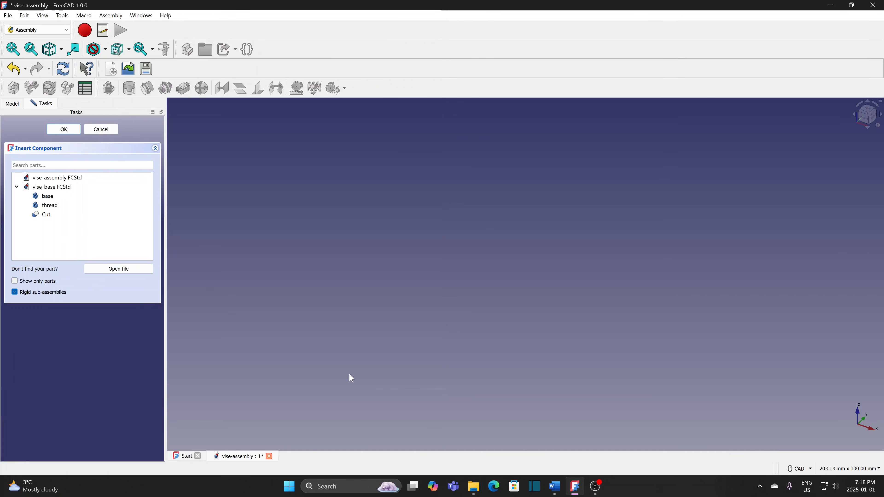
{"action": "left_click", "coordinate": [48, 215]}
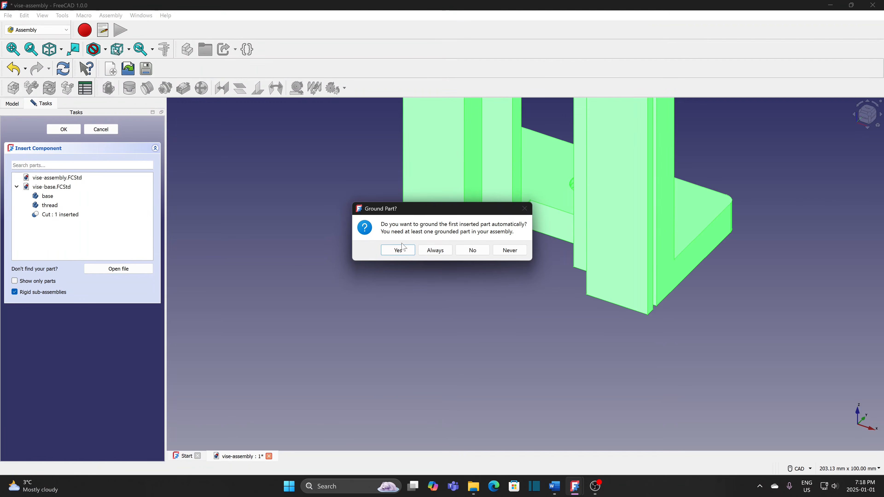
- Ground the Cut body and orbit the view to inspect the U-shaped base
{"action": "left_click", "coordinate": [398, 250]}
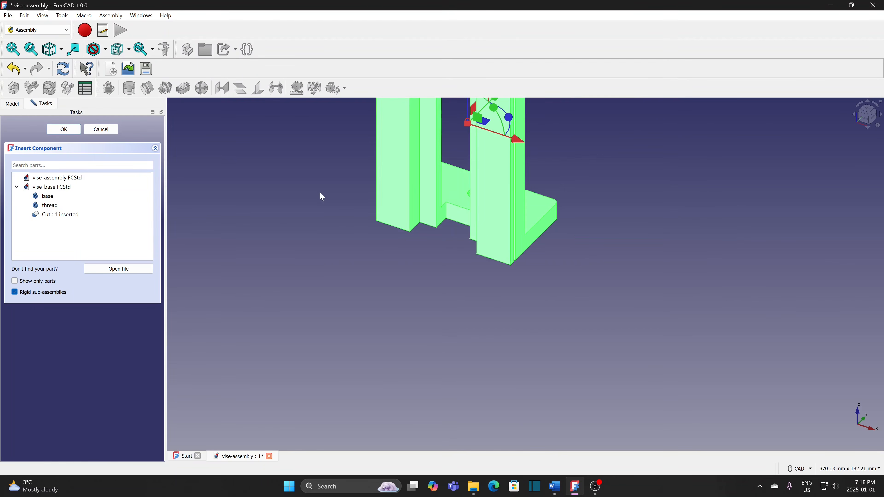
{"action": "middle_click_drag", "start_coordinate": [360, 302], "coordinate": [247, 357]}
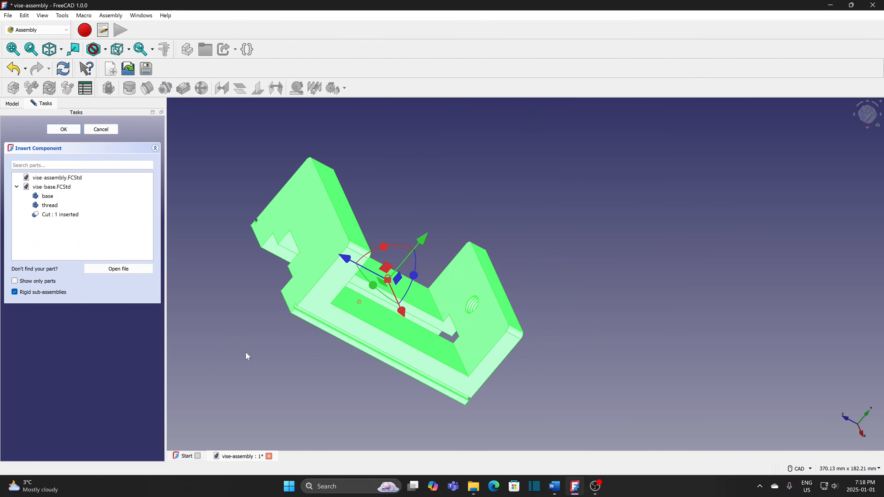
{"action": "middle_click_drag", "start_coordinate": [593, 335], "coordinate": [249, 271]}
{"action": "middle_click_drag", "start_coordinate": [197, 250], "coordinate": [508, 352]}
{"action": "middle_click_drag", "start_coordinate": [337, 328], "coordinate": [349, 359]}
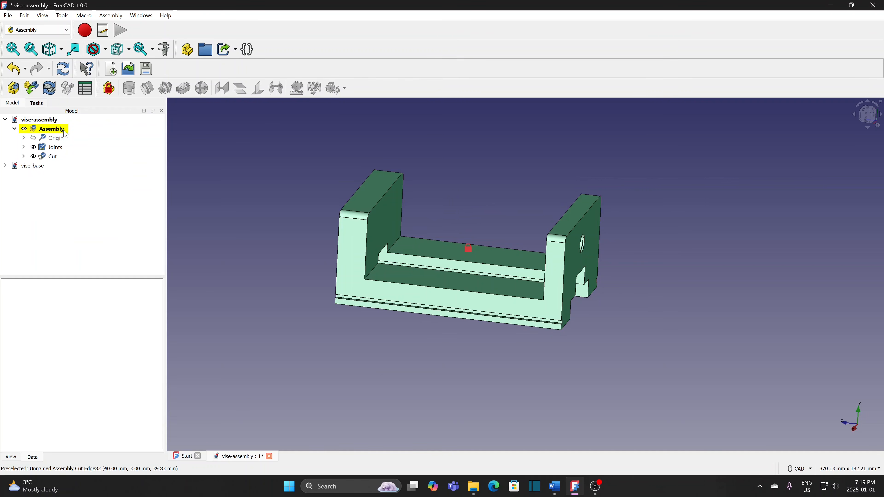
{"action": "scroll", "coordinate": [646, 268], "scroll_direction": "up", "scroll_amount": 1}
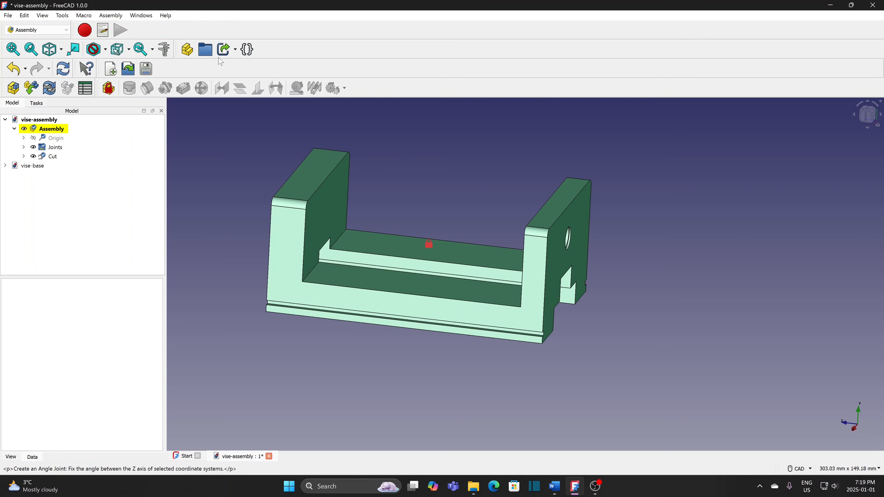
- Insert the jaw body from moving-jaw.FCStd, placing it on the vise base
{"action": "left_click", "coordinate": [32, 88]}
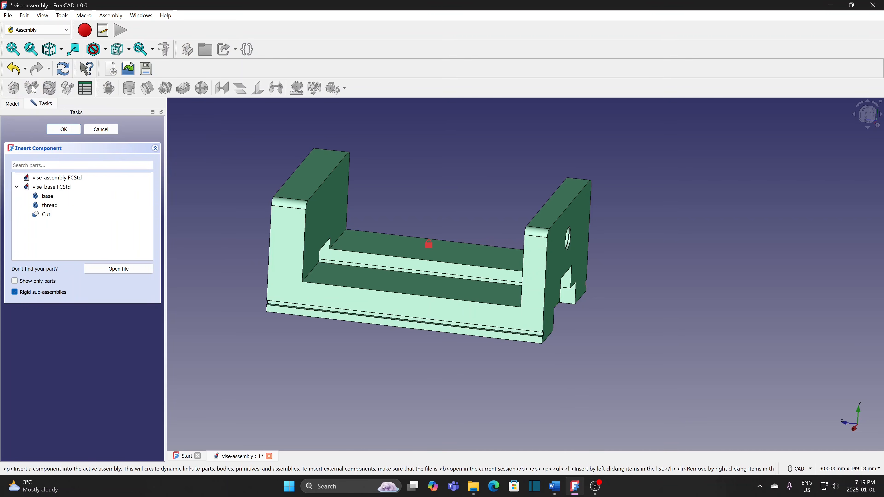
{"action": "left_click", "coordinate": [119, 269]}
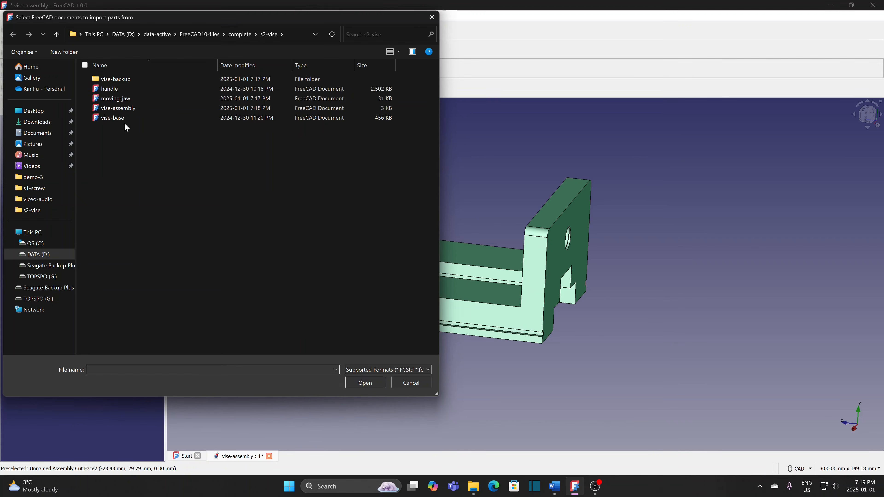
{"action": "left_click", "coordinate": [125, 99]}
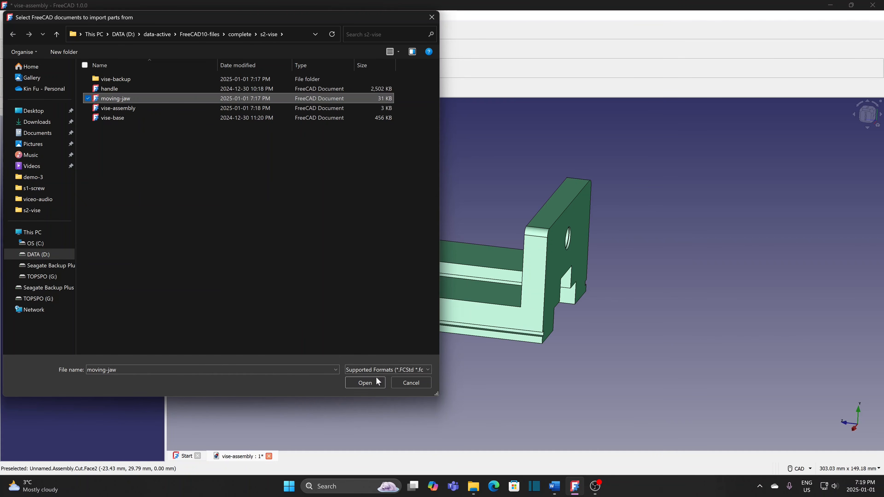
{"action": "left_click", "coordinate": [363, 383]}
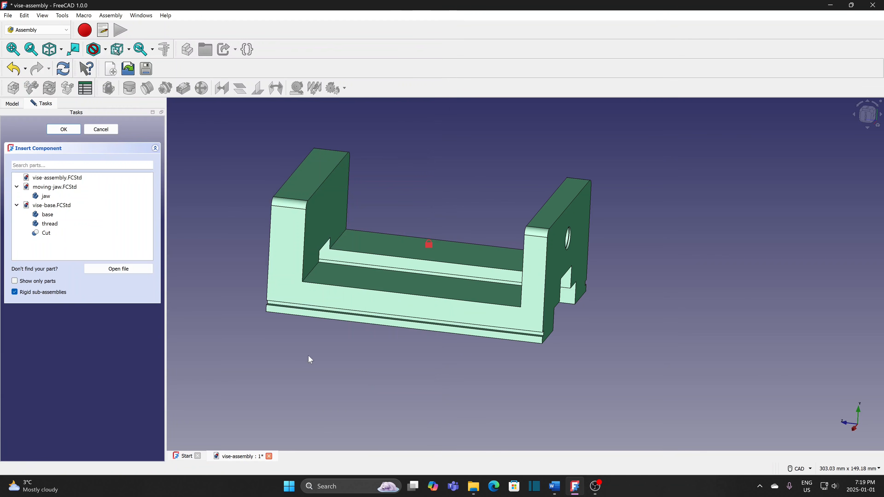
{"action": "left_click", "coordinate": [44, 197]}
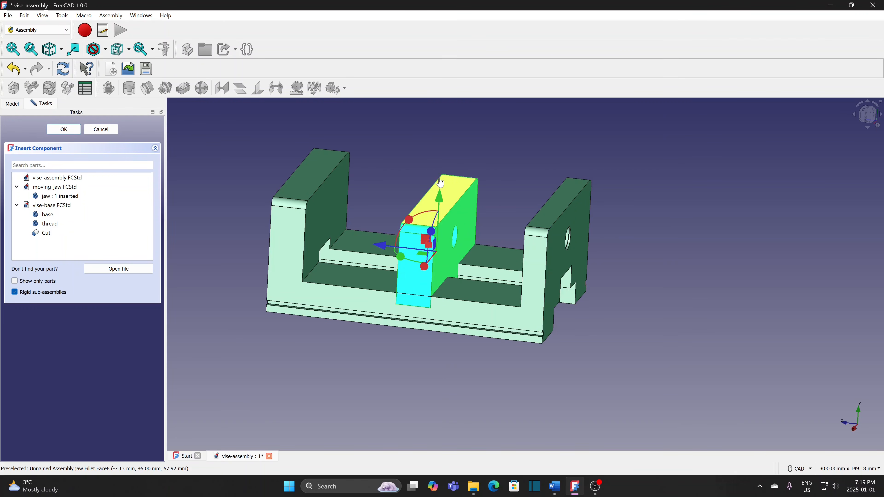
{"action": "left_click", "coordinate": [72, 133]}
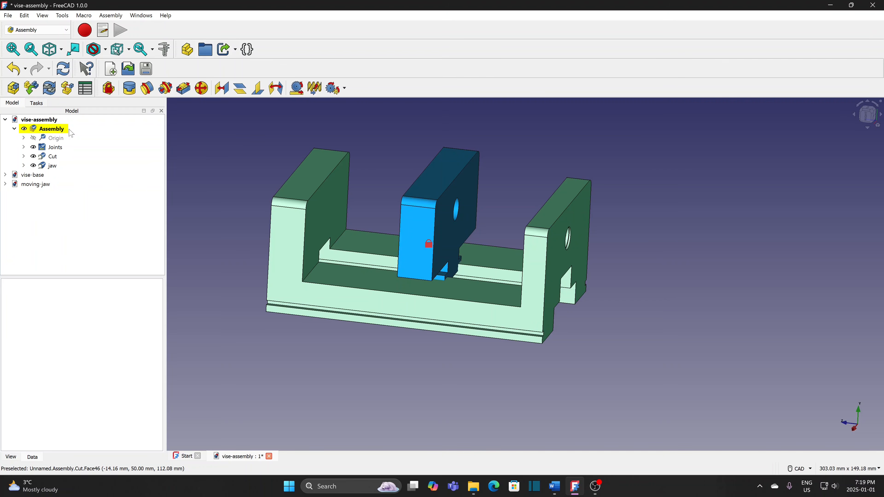
- Create a Slider joint between the jaw's bottom edge and the base's rail edge
{"action": "left_click", "coordinate": [415, 279]}
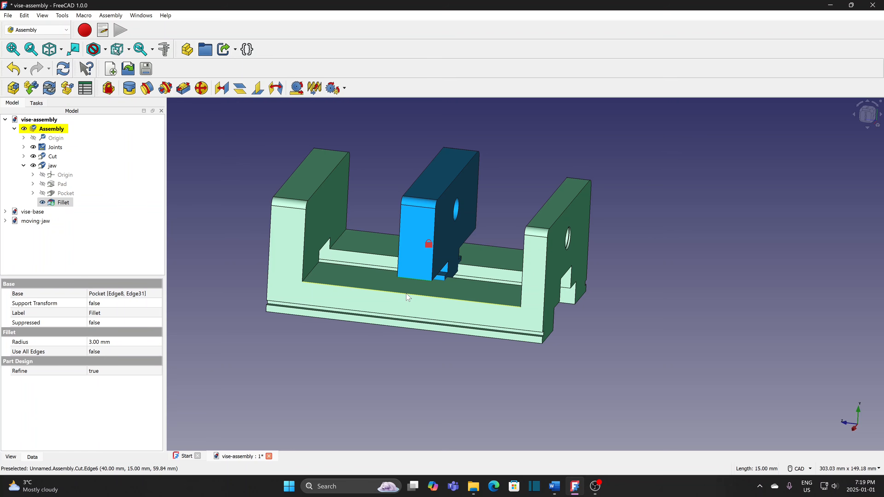
{"action": "left_click", "coordinate": [408, 298], "text": "ctrl"}
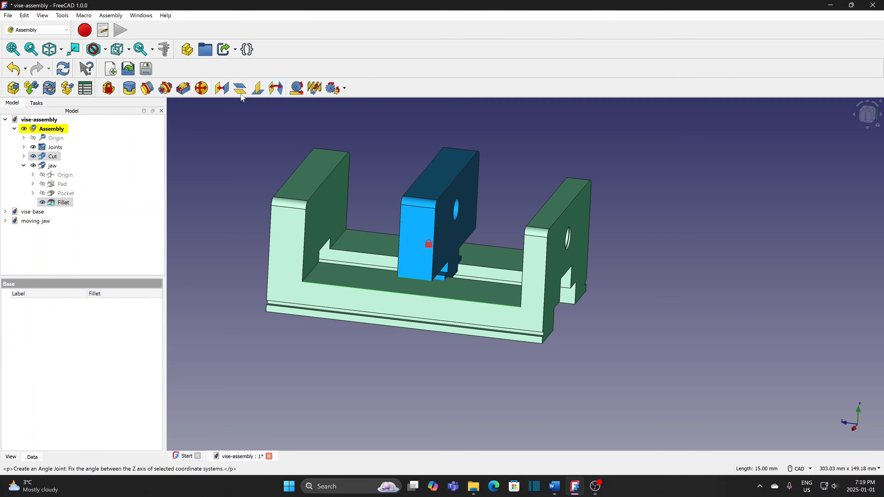
{"action": "left_click", "coordinate": [184, 89]}
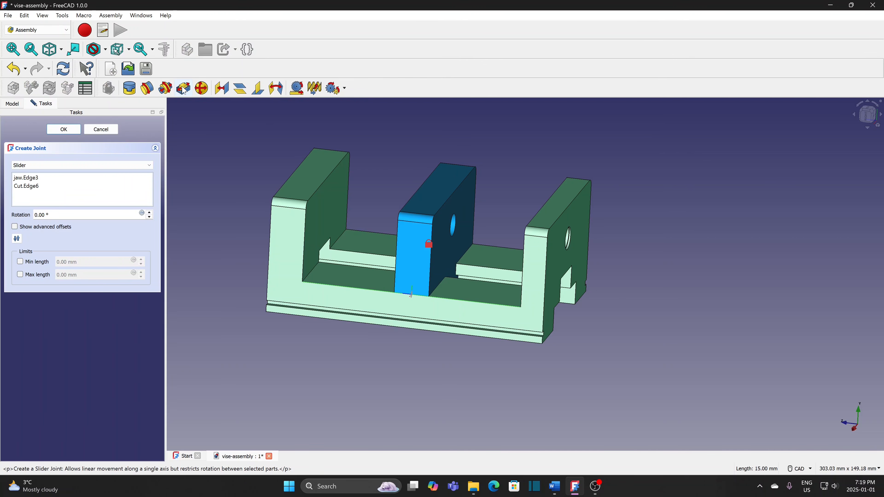
{"action": "left_click", "coordinate": [63, 130]}
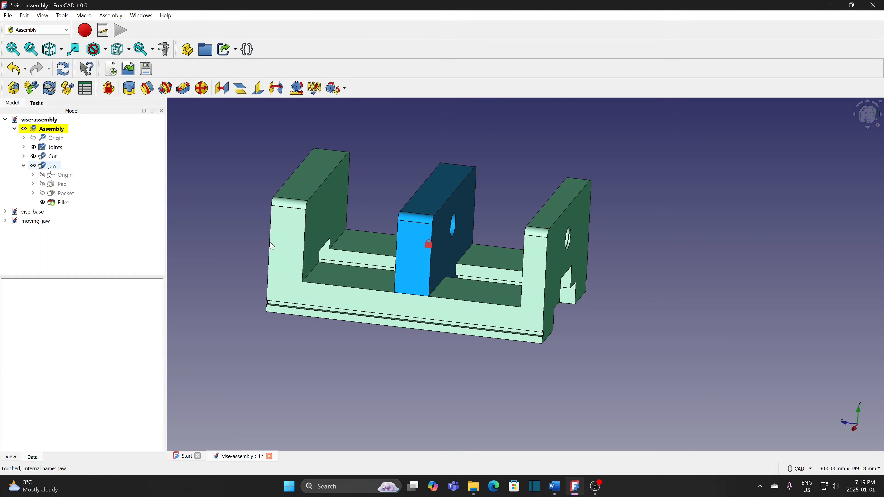
- Drag the jaw left and right along the base rail to test the slider
{"action": "left_click_drag", "start_coordinate": [443, 269], "coordinate": [438, 317]}
{"action": "scroll", "coordinate": [438, 318], "scroll_direction": "up", "scroll_amount": 2}
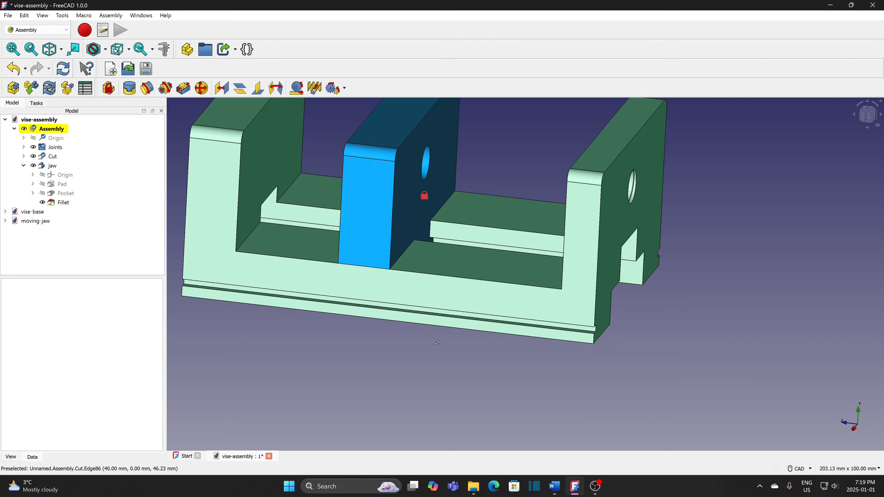
{"action": "middle_click_drag", "start_coordinate": [438, 343], "coordinate": [345, 381]}
{"action": "middle_click_drag", "start_coordinate": [395, 353], "coordinate": [457, 387]}
{"action": "scroll", "coordinate": [420, 370], "scroll_direction": "down", "scroll_amount": 1}
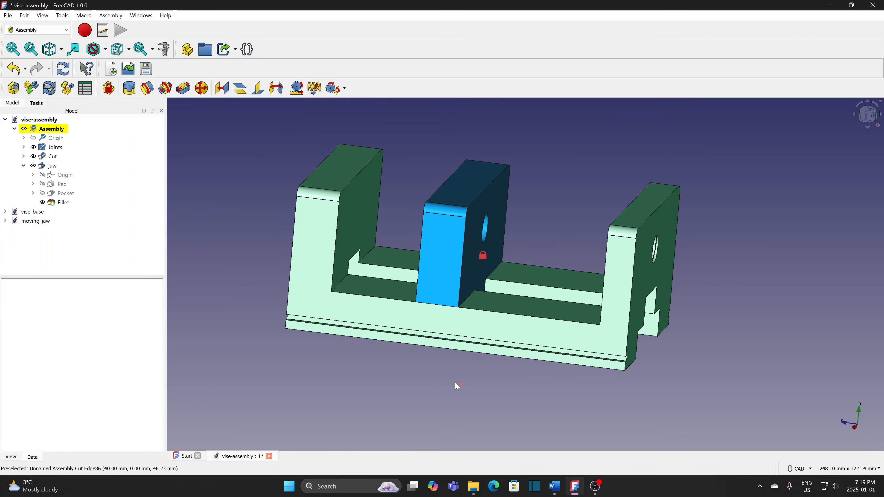
{"action": "middle_click_drag", "start_coordinate": [722, 305], "coordinate": [714, 274]}
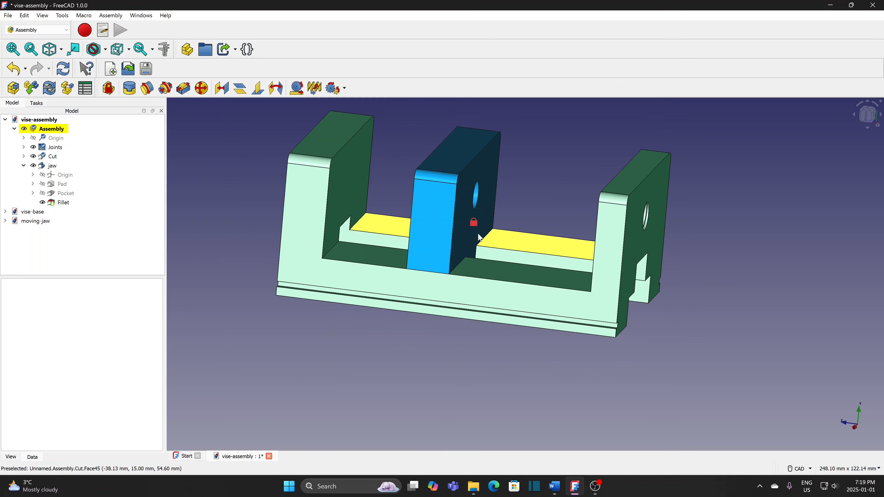
{"action": "left_click_drag", "start_coordinate": [442, 233], "coordinate": [378, 217]}
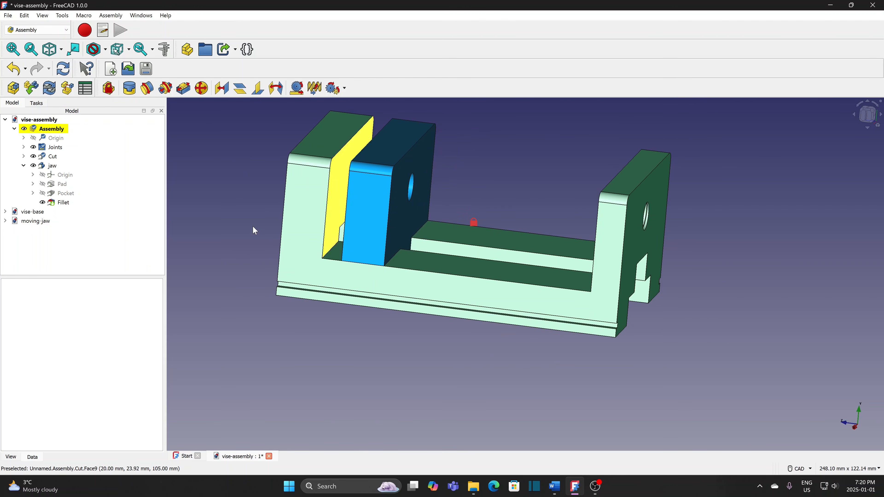
{"action": "middle_click_drag", "start_coordinate": [241, 231], "coordinate": [245, 240]}
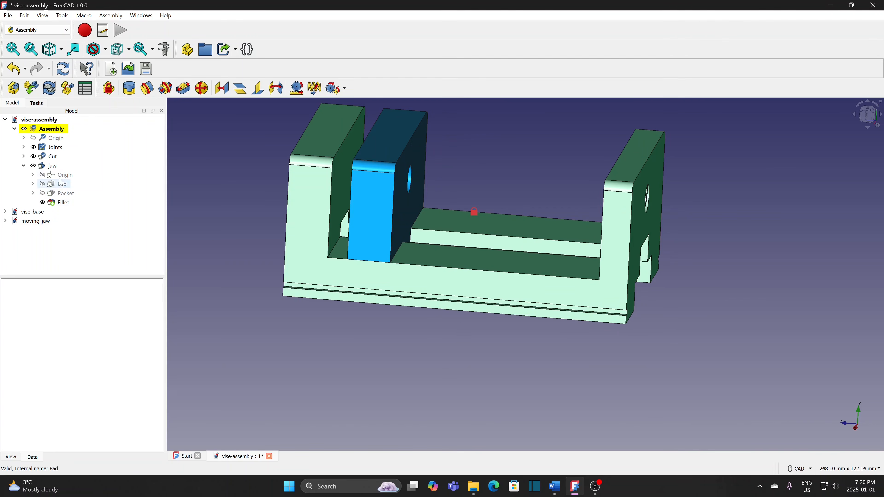
- Edit the Slider joint to enable Min length -39.28 mm and Max length 31.98 mm
{"action": "left_click", "coordinate": [24, 147]}
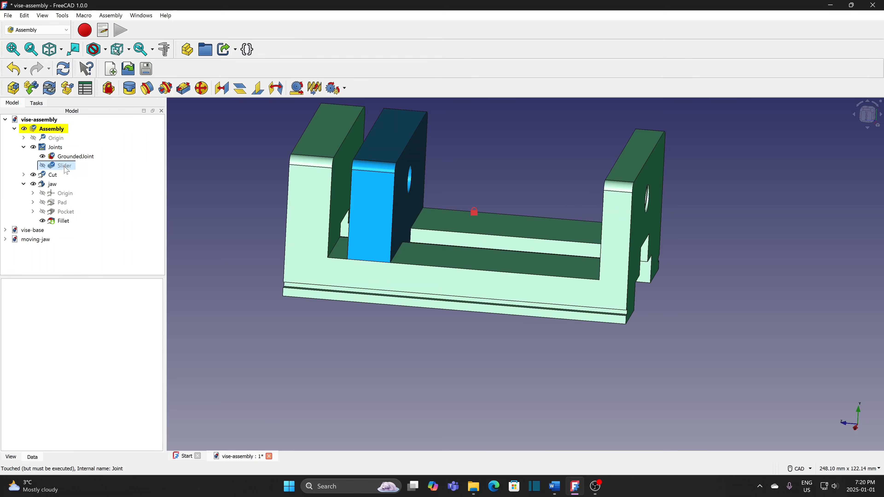
{"action": "double_click", "coordinate": [53, 166]}
{"action": "left_click_drag", "start_coordinate": [382, 230], "coordinate": [362, 241]}
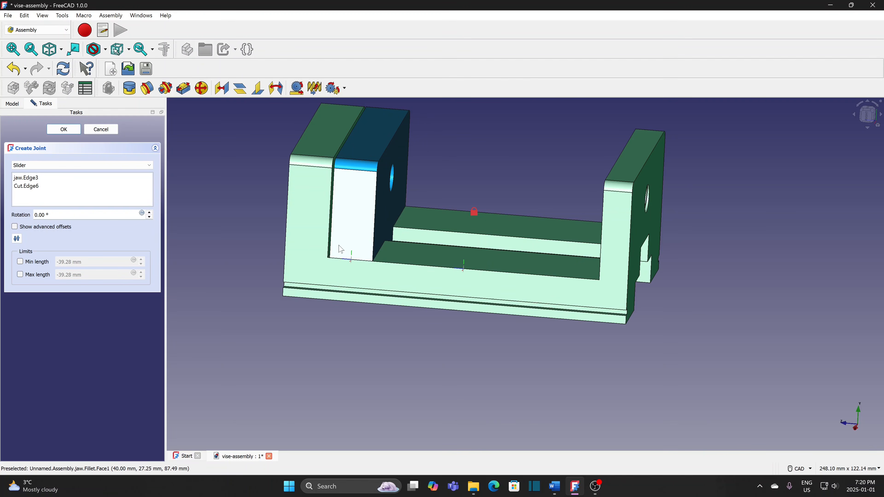
{"action": "left_click", "coordinate": [20, 262]}
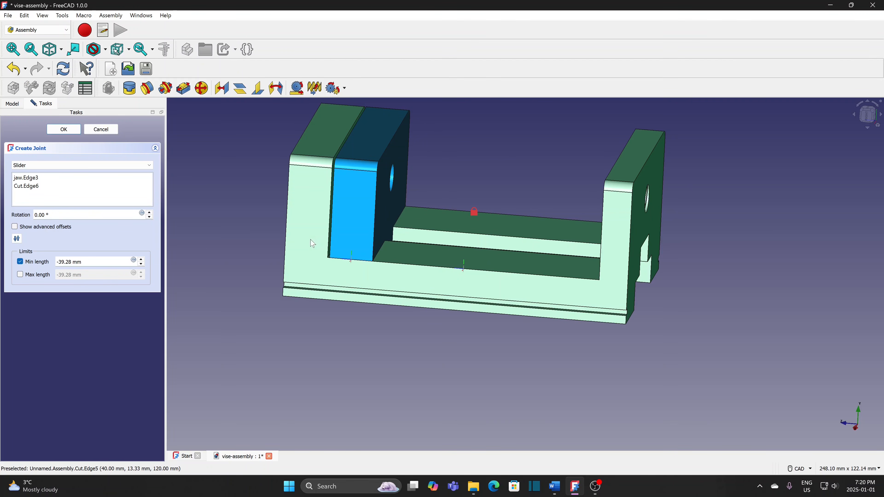
{"action": "left_click_drag", "start_coordinate": [346, 231], "coordinate": [551, 250]}
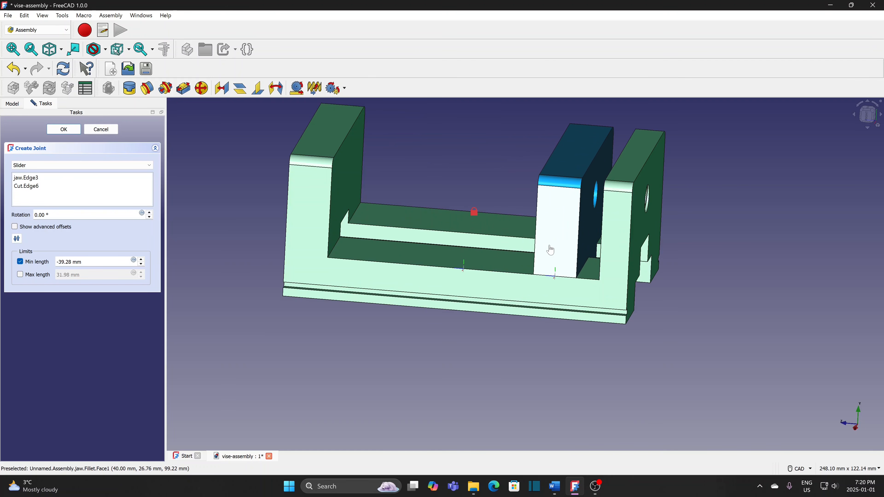
{"action": "left_click", "coordinate": [21, 274]}
{"action": "left_click_drag", "start_coordinate": [558, 240], "coordinate": [526, 245]}
{"action": "left_click", "coordinate": [64, 130]}
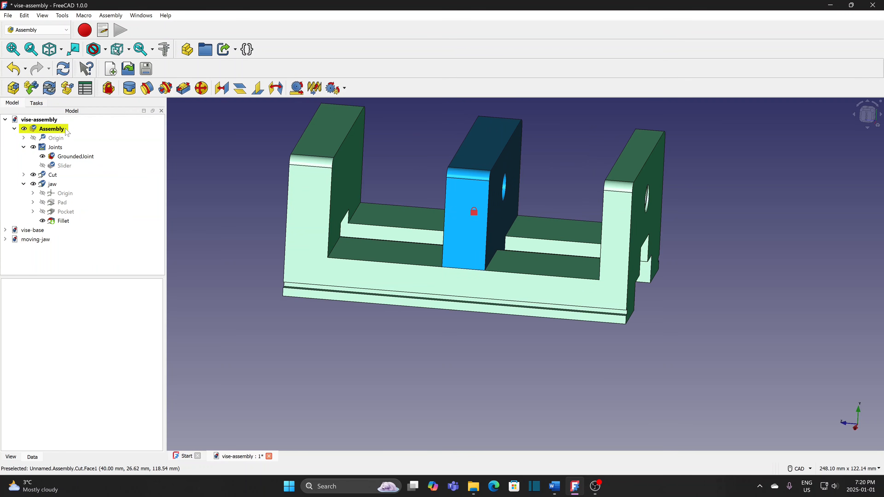
{"action": "scroll", "coordinate": [245, 310], "scroll_direction": "down", "scroll_amount": 1}
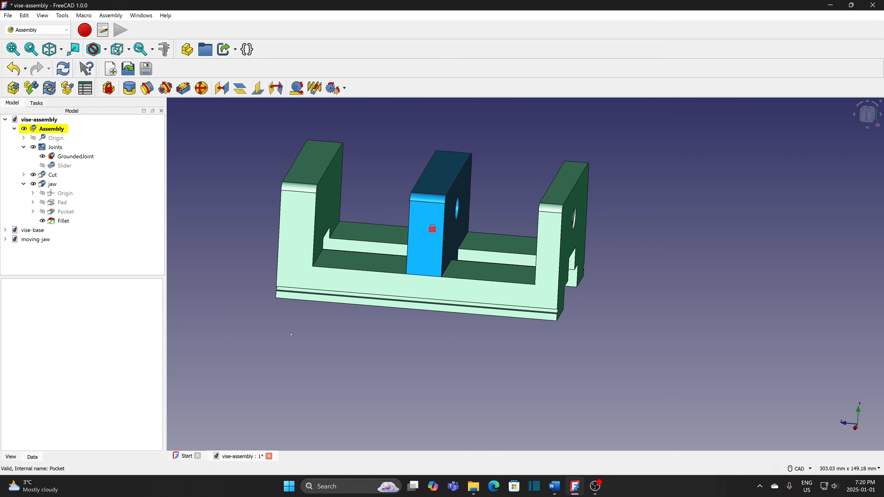
{"action": "middle_click_drag", "start_coordinate": [291, 334], "coordinate": [295, 359]}
{"action": "middle_click_drag", "start_coordinate": [653, 221], "coordinate": [616, 204]}
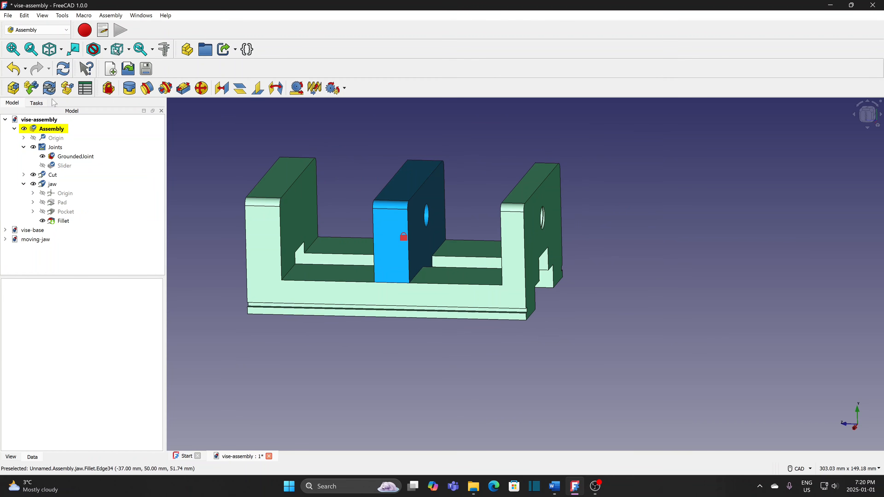
- Insert the Fusion from handle.FCStd, rotated horizontal and placed right of the vise base
{"action": "left_click", "coordinate": [32, 88]}
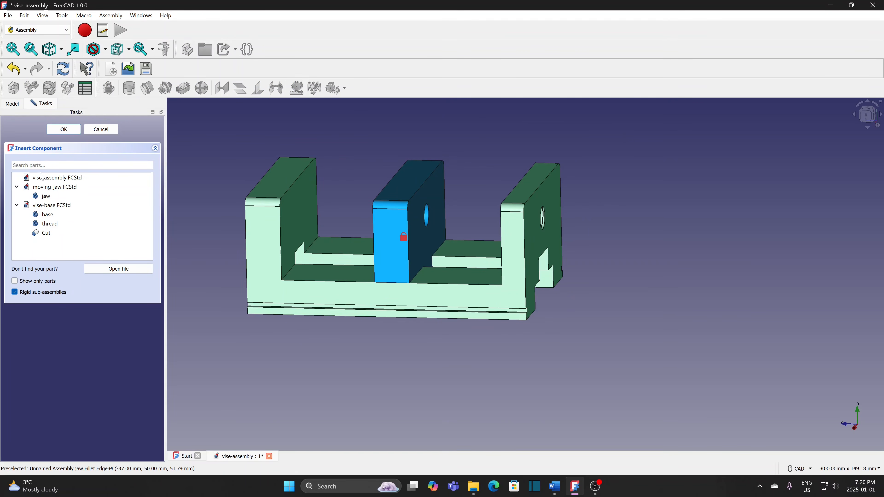
{"action": "left_click", "coordinate": [118, 269]}
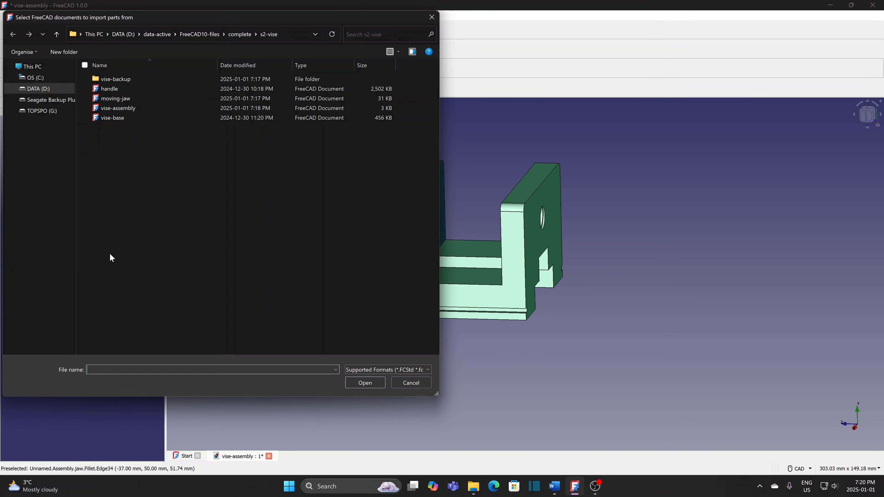
{"action": "left_click", "coordinate": [112, 88]}
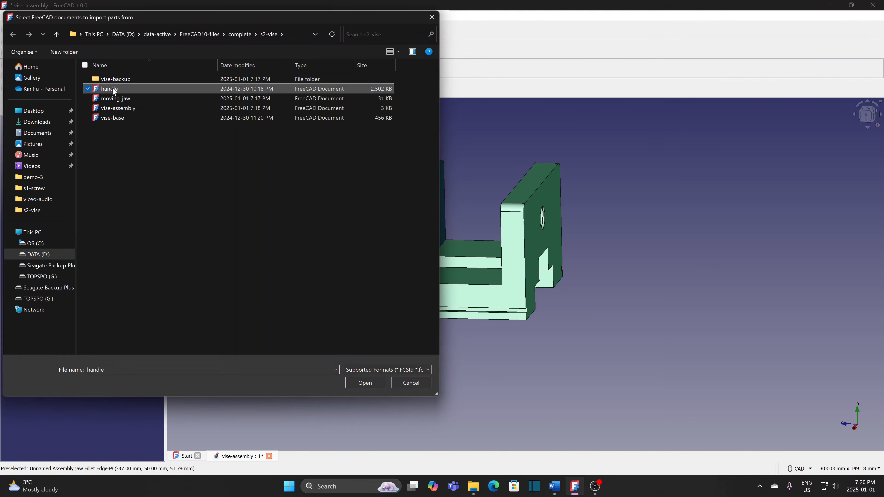
{"action": "left_click", "coordinate": [365, 382]}
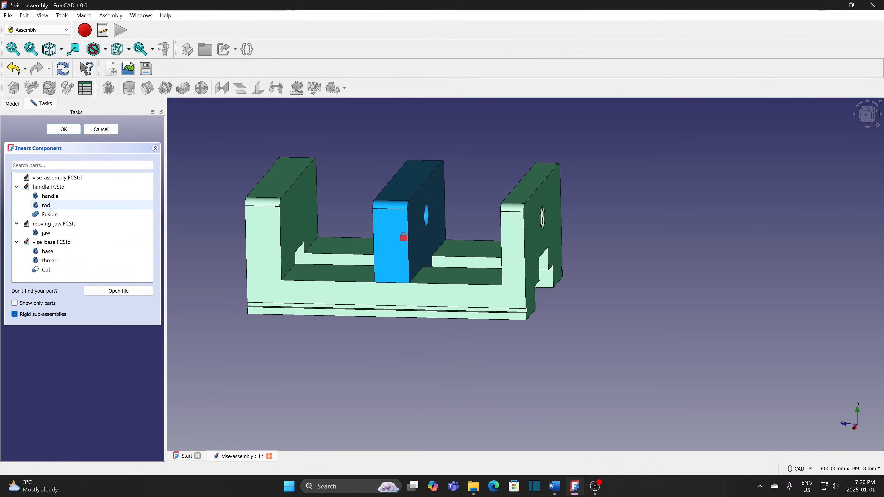
{"action": "left_click", "coordinate": [50, 214]}
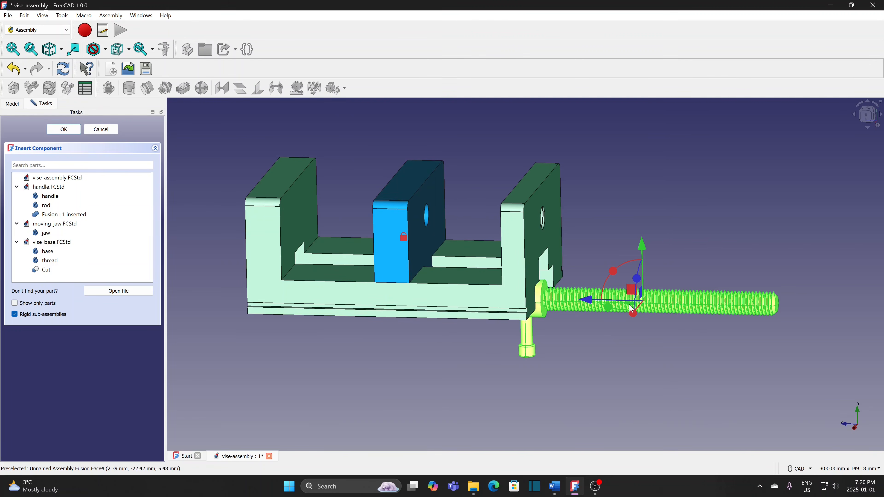
{"action": "left_click_drag", "start_coordinate": [614, 273], "coordinate": [724, 403]}
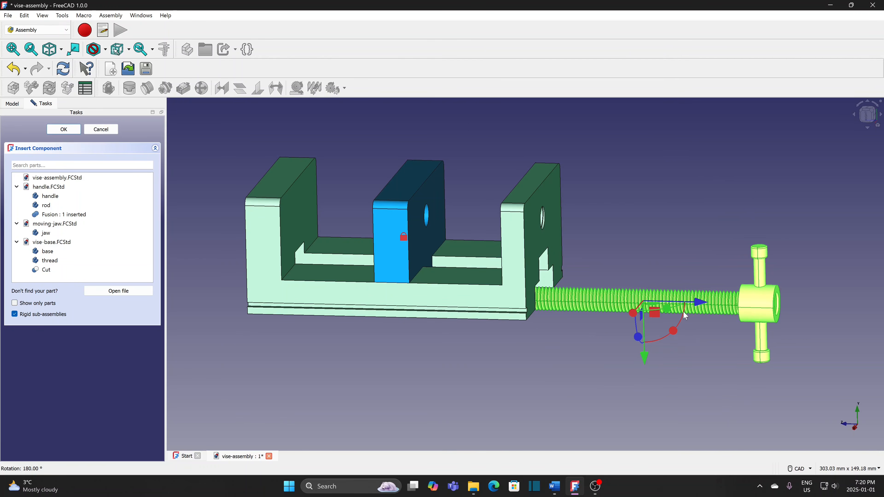
{"action": "left_click_drag", "start_coordinate": [698, 302], "coordinate": [752, 303]}
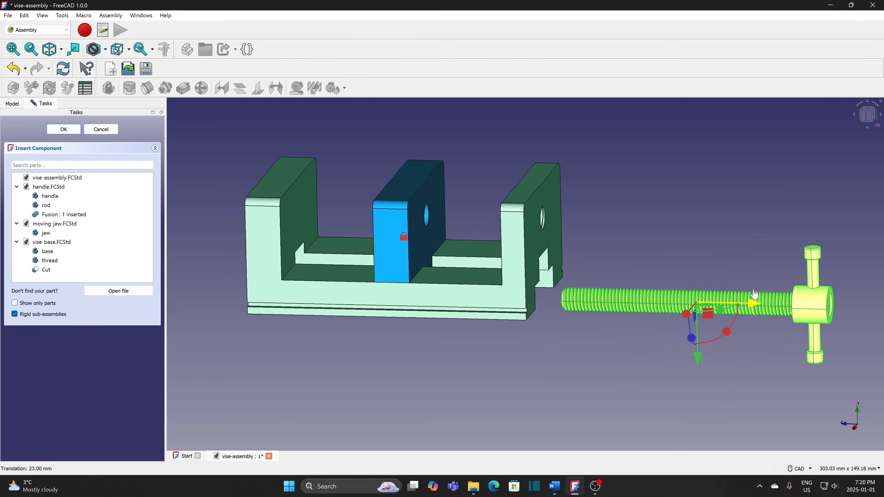
{"action": "left_click", "coordinate": [76, 131]}
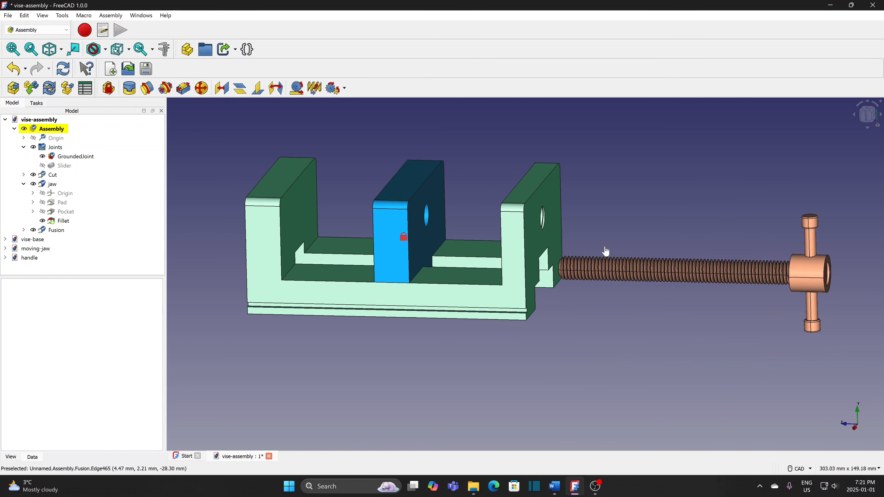
{"action": "left_click_drag", "start_coordinate": [605, 248], "coordinate": [627, 223]}
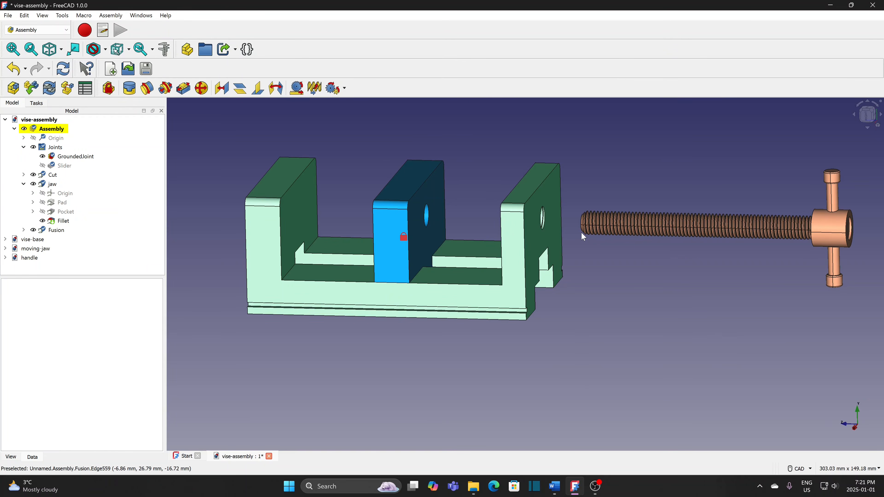
{"action": "scroll", "coordinate": [581, 233], "scroll_direction": "down", "scroll_amount": 1}
- Join the threaded rod's end edge to the jaw's hole edge with a Revolute joint
{"action": "scroll", "coordinate": [577, 246], "scroll_direction": "down", "scroll_amount": 1}
{"action": "scroll", "coordinate": [578, 246], "scroll_direction": "up", "scroll_amount": 1}
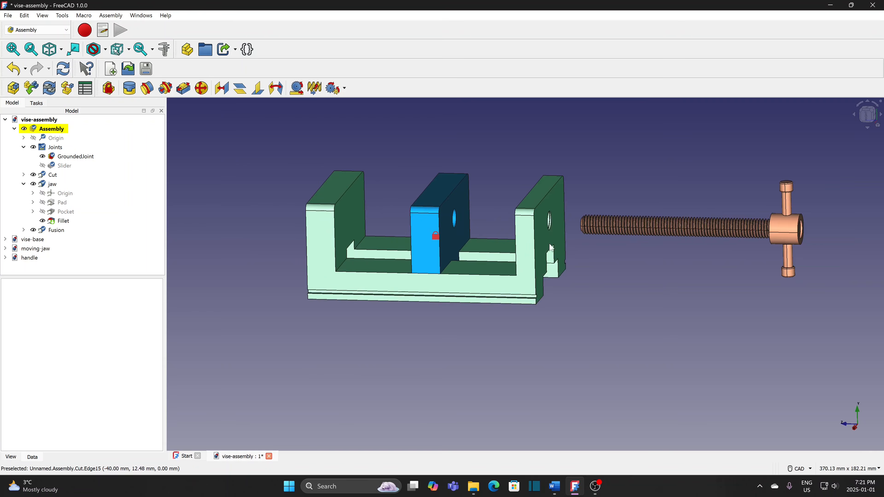
{"action": "middle_click_drag", "start_coordinate": [570, 240], "coordinate": [584, 235]}
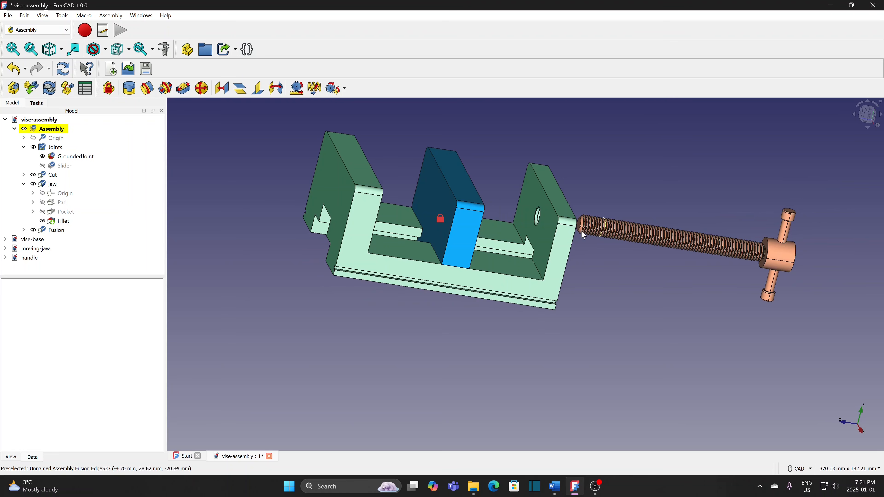
{"action": "left_click", "coordinate": [581, 228]}
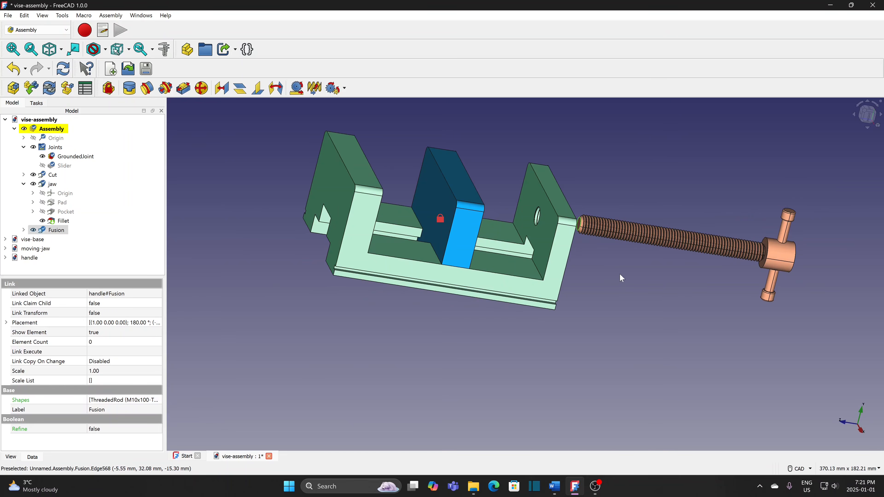
{"action": "middle_click_drag", "start_coordinate": [621, 274], "coordinate": [519, 241]}
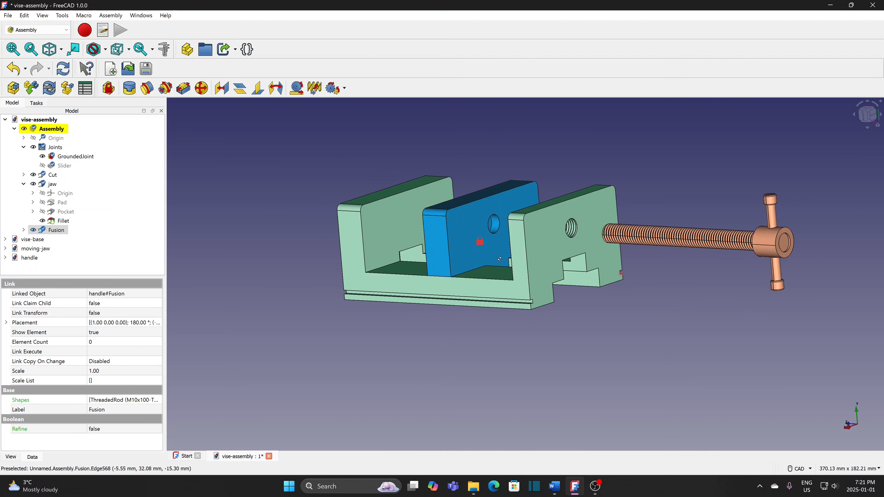
{"action": "left_click", "coordinate": [494, 226]}
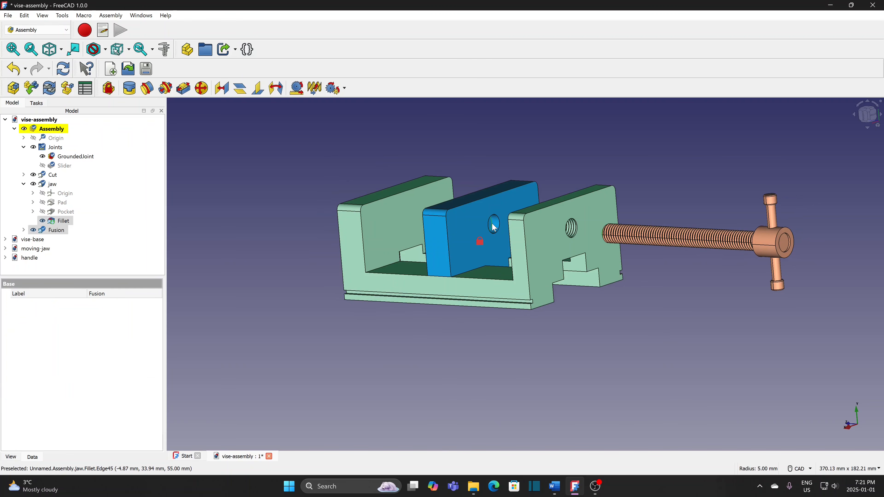
{"action": "left_click", "coordinate": [148, 89]}
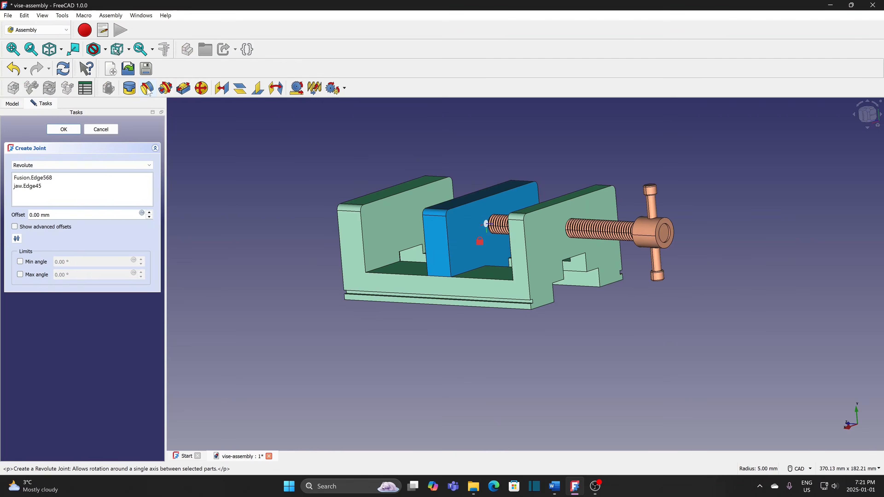
{"action": "left_click", "coordinate": [63, 130]}
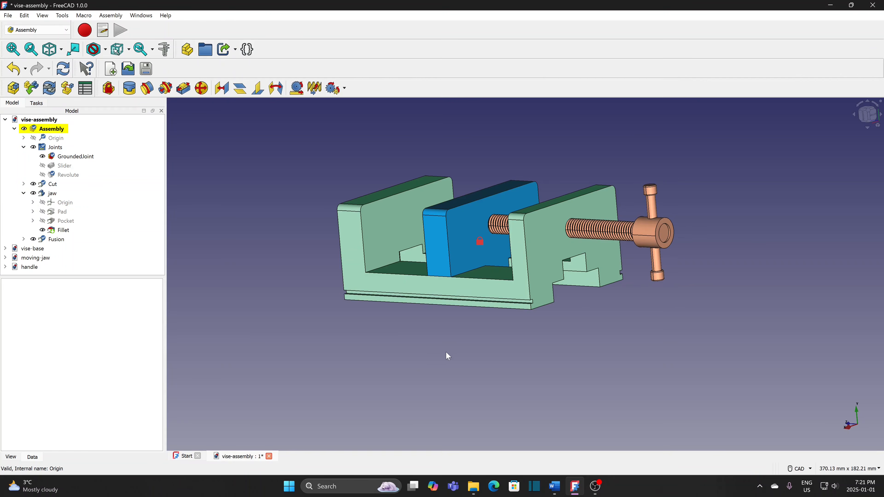
{"action": "left_click", "coordinate": [865, 121]}
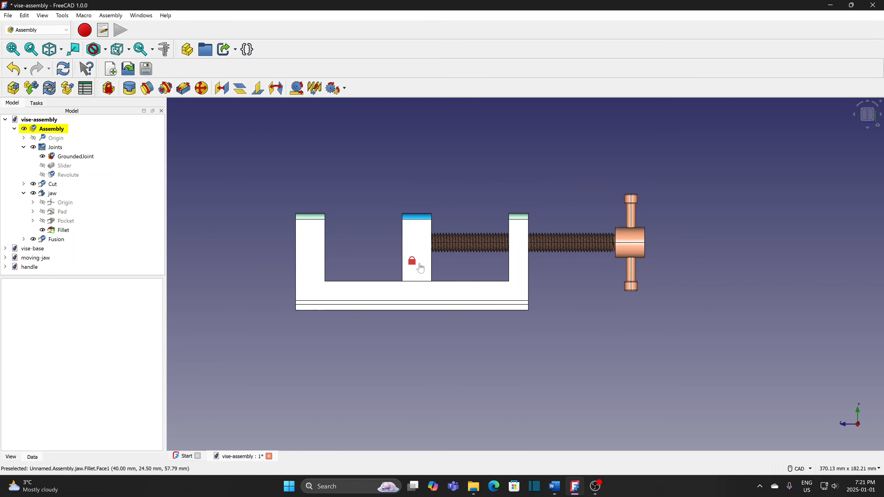
- Slide the jaw, screw and handle toward the base's right upright, then select vise-base
{"action": "left_click_drag", "start_coordinate": [421, 269], "coordinate": [489, 268]}
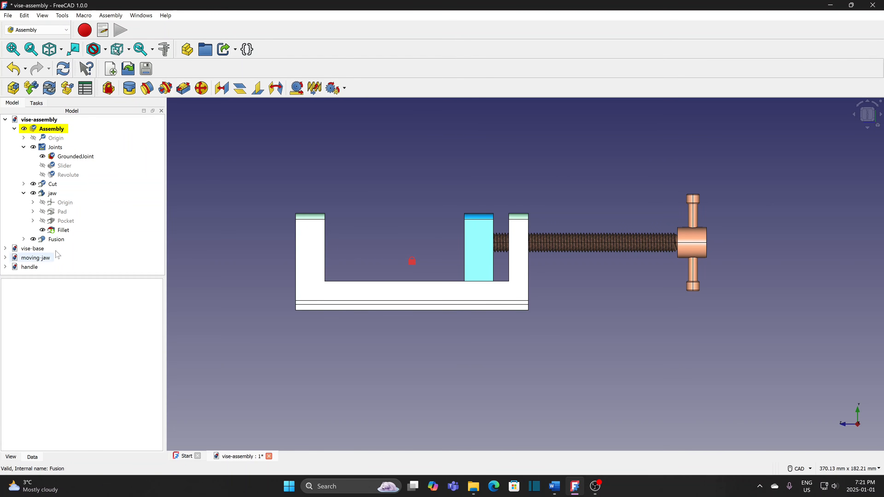
{"action": "left_click", "coordinate": [40, 249]}
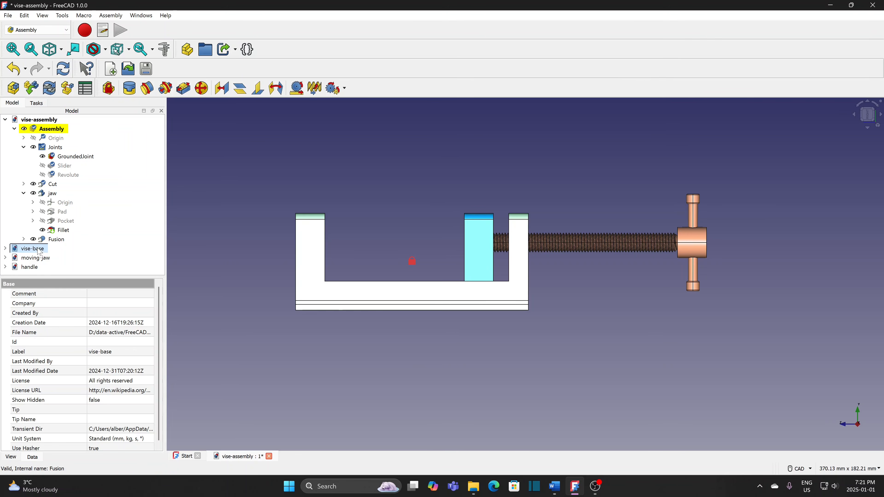
- Set the vise base Cut body's Transparency to 80, then go back to vise-assembly
{"action": "double_click", "coordinate": [4, 250]}
{"action": "left_click", "coordinate": [105, 429]}
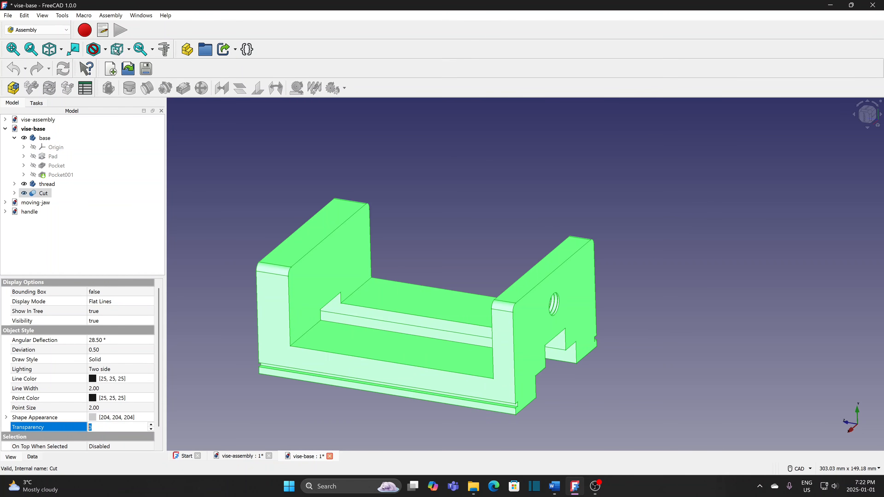
{"action": "type", "text": "80"}
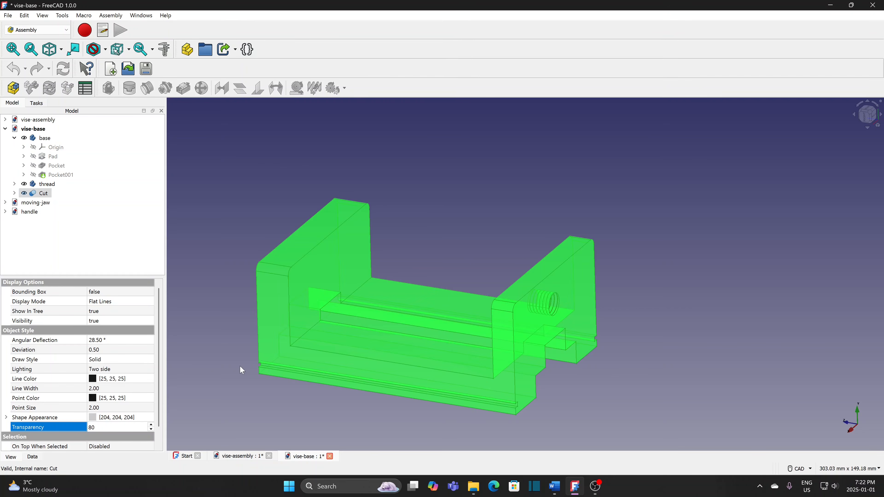
{"action": "left_click", "coordinate": [238, 371]}
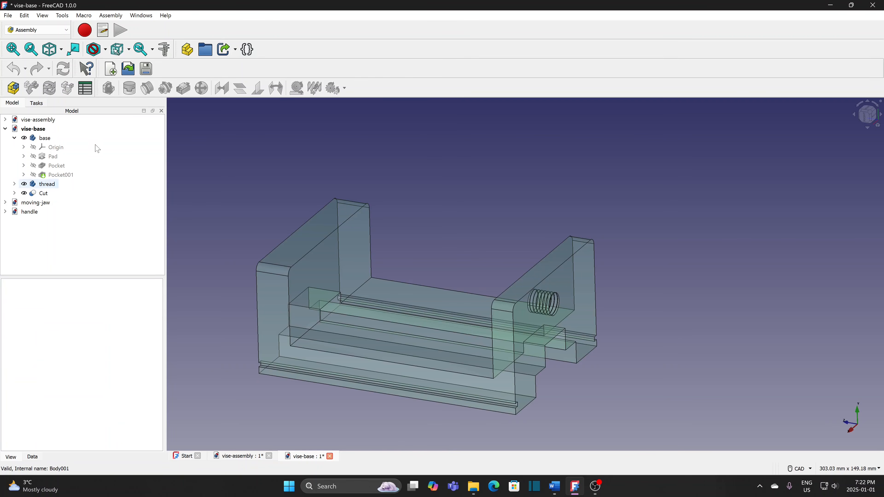
{"action": "left_click", "coordinate": [35, 120]}
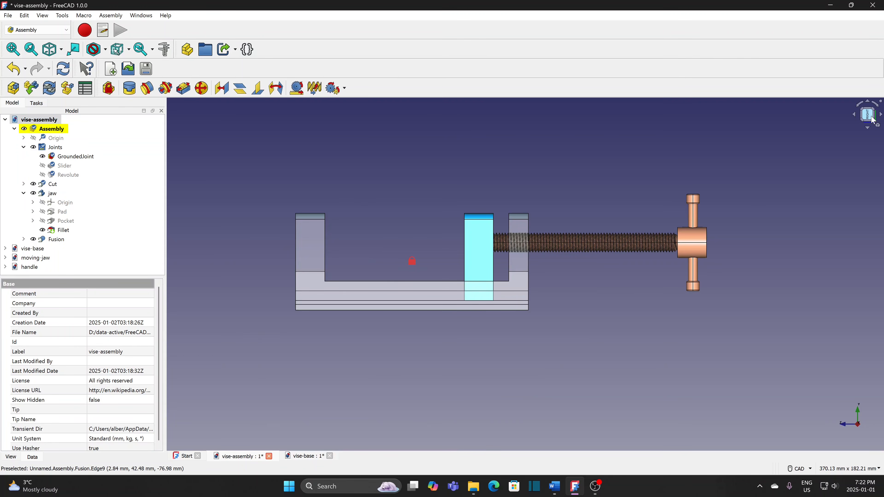
- Zoom in on the screw threads, slide the jaw slightly left twice, then zoom back out
{"action": "scroll", "coordinate": [536, 282], "scroll_direction": "up", "scroll_amount": 8}
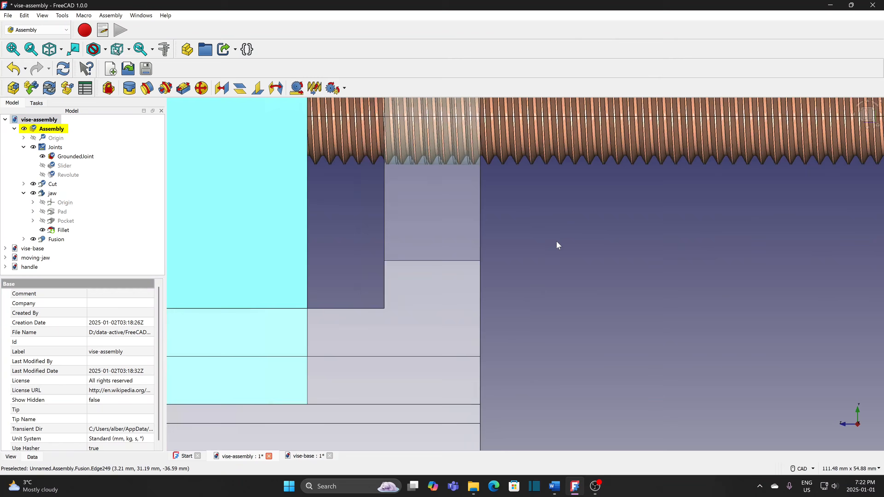
{"action": "scroll", "coordinate": [556, 241], "scroll_direction": "up", "scroll_amount": 1}
{"action": "middle_click_drag", "start_coordinate": [532, 215], "coordinate": [642, 348]}
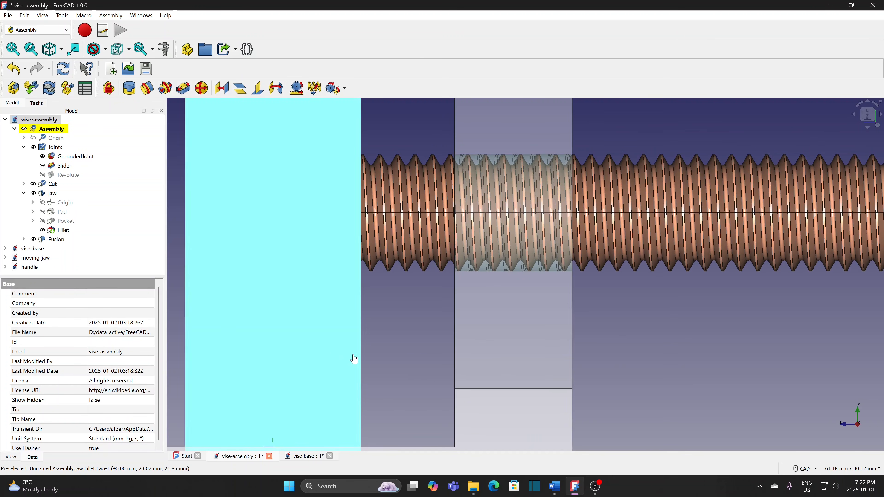
{"action": "left_click_drag", "start_coordinate": [315, 354], "coordinate": [295, 355]}
{"action": "scroll", "coordinate": [442, 360], "scroll_direction": "up", "scroll_amount": 3}
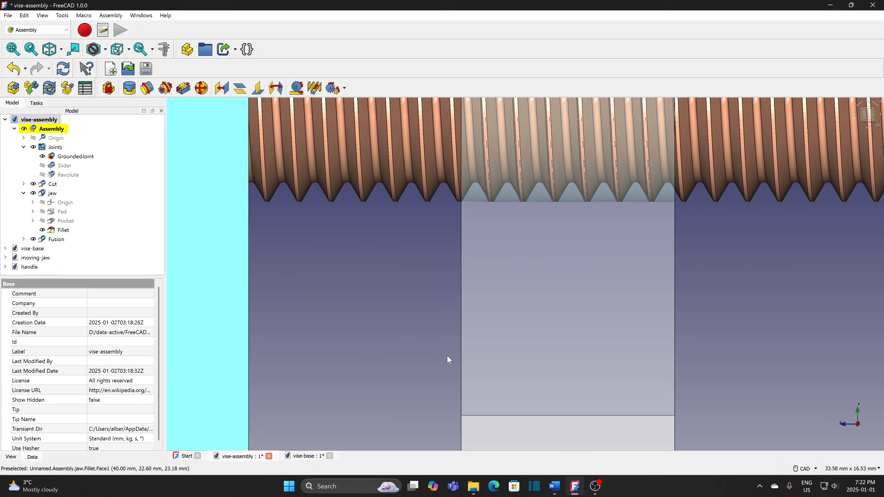
{"action": "left_click_drag", "start_coordinate": [198, 335], "coordinate": [200, 339]}
{"action": "scroll", "coordinate": [739, 329], "scroll_direction": "down", "scroll_amount": 6}
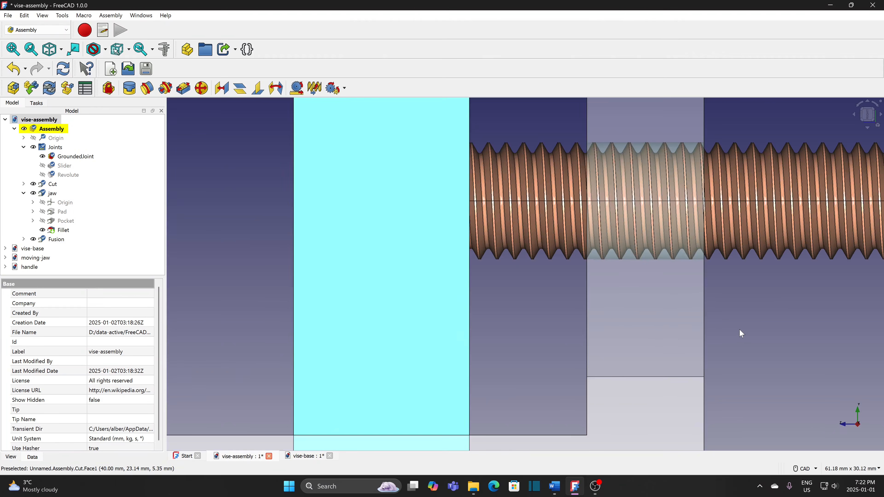
{"action": "scroll", "coordinate": [595, 198], "scroll_direction": "down", "scroll_amount": 5}
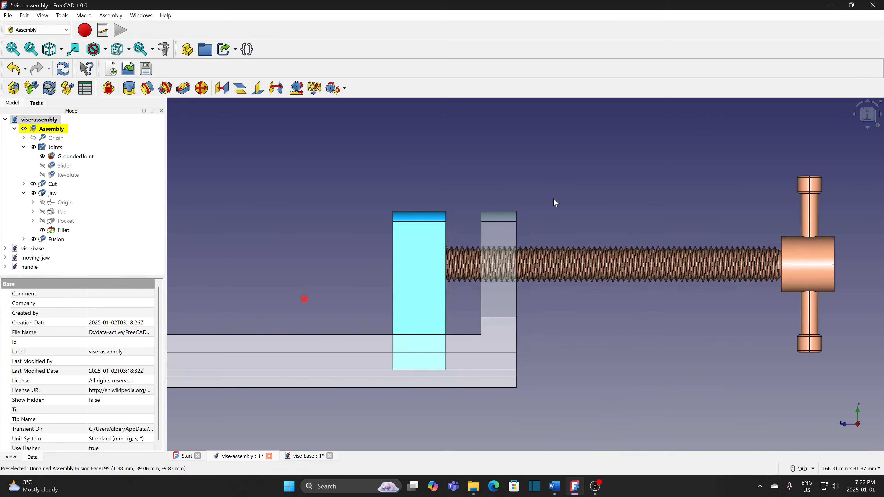
- Join a handle screw edge to a vise base edge with a Screw joint of pitch radius 1.5
{"action": "middle_click_drag", "start_coordinate": [613, 170], "coordinate": [570, 222]}
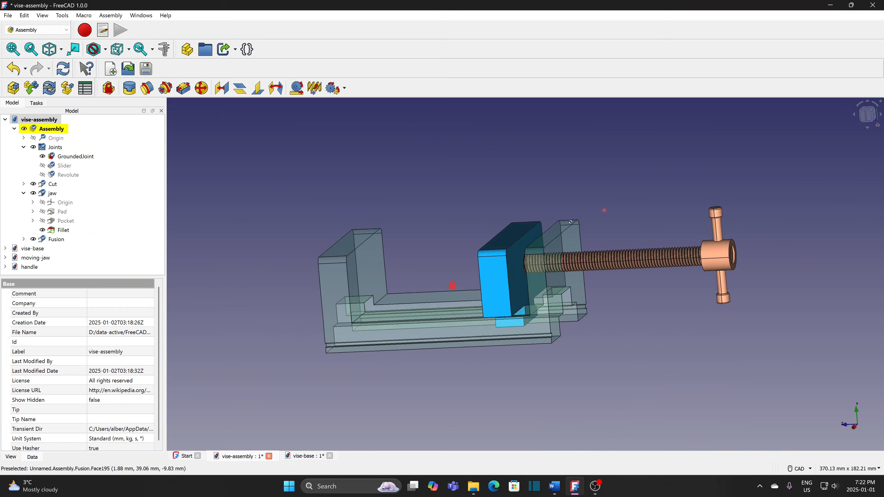
{"action": "middle_click_drag", "start_coordinate": [637, 202], "coordinate": [541, 230]}
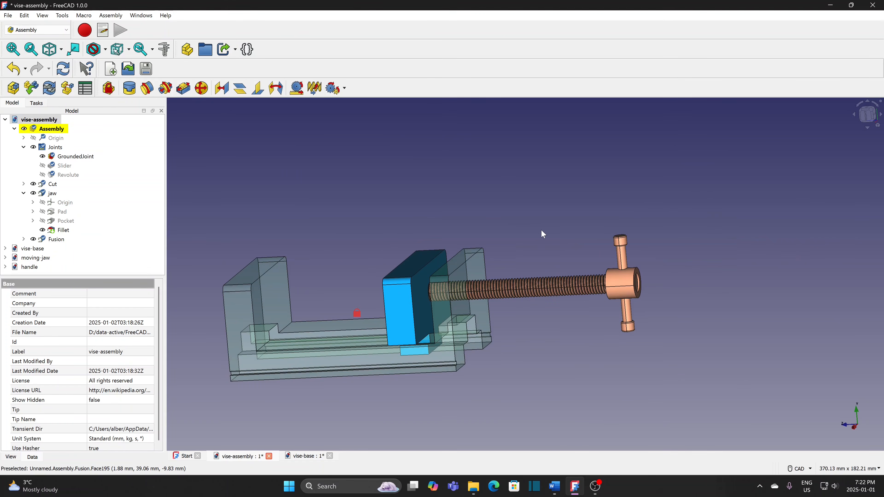
{"action": "left_click", "coordinate": [608, 298]}
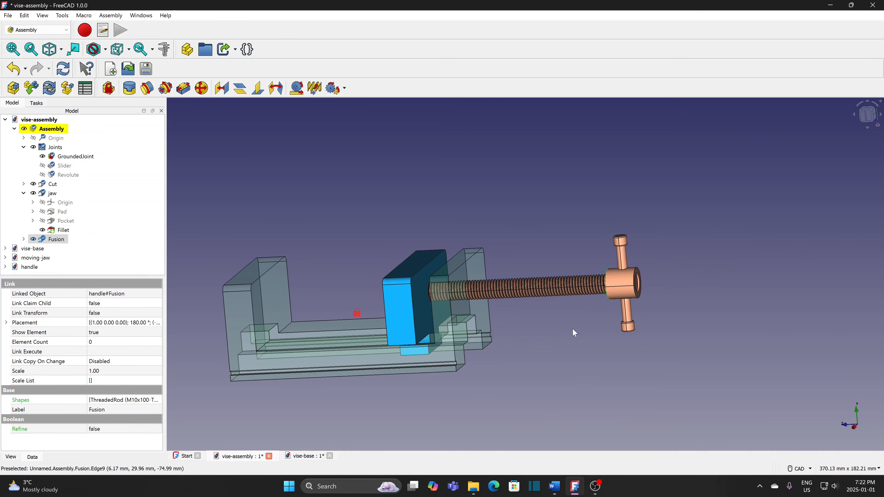
{"action": "scroll", "coordinate": [443, 377], "scroll_direction": "up", "scroll_amount": 3}
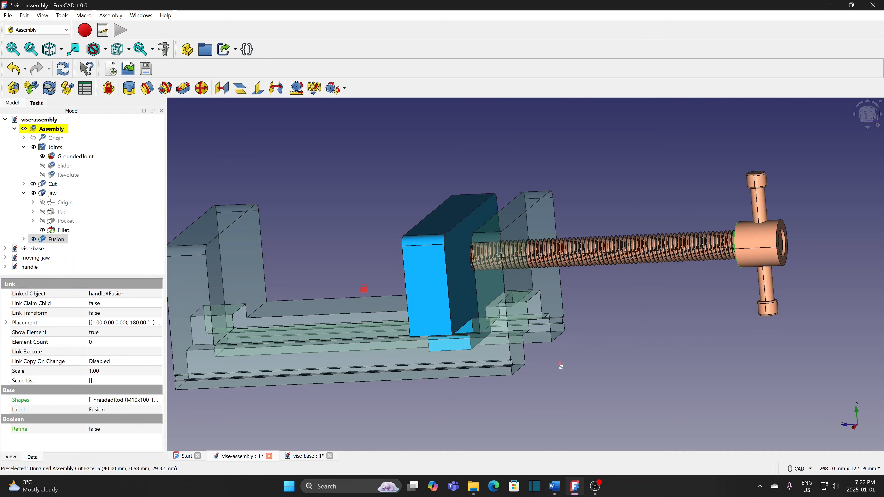
{"action": "middle_click_drag", "start_coordinate": [560, 363], "coordinate": [562, 381]}
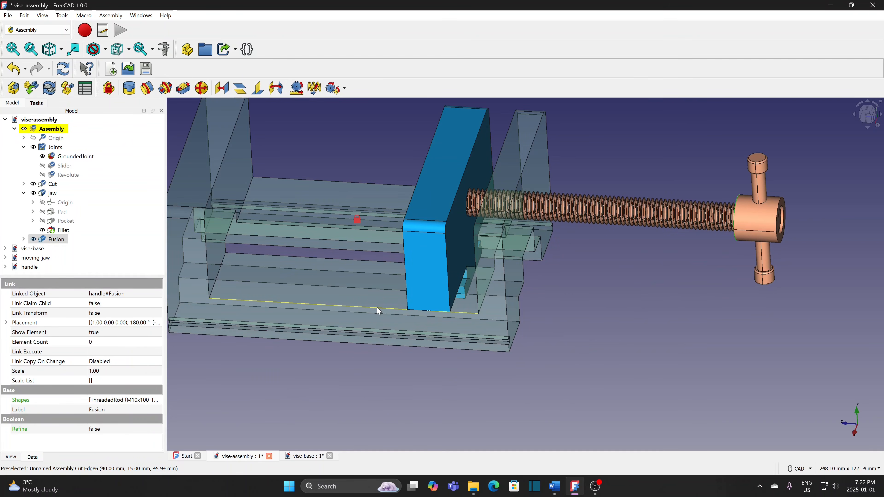
{"action": "left_click", "coordinate": [377, 308], "text": "ctrl"}
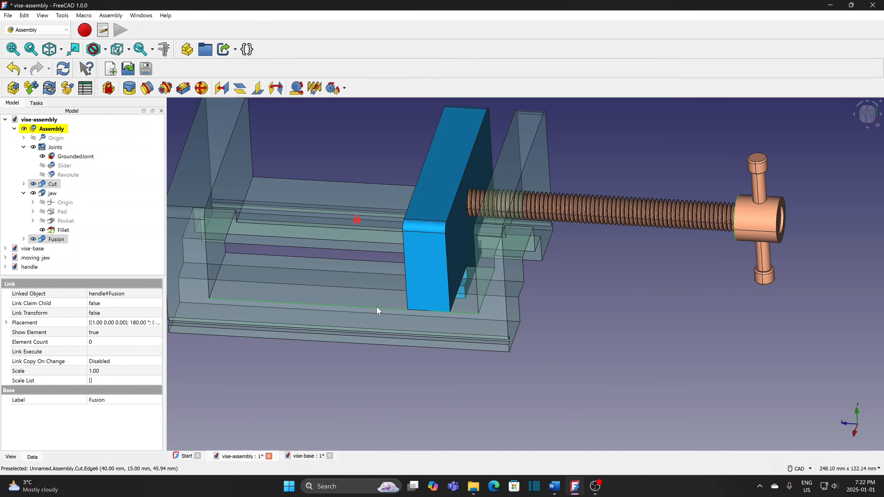
{"action": "left_click", "coordinate": [315, 89]}
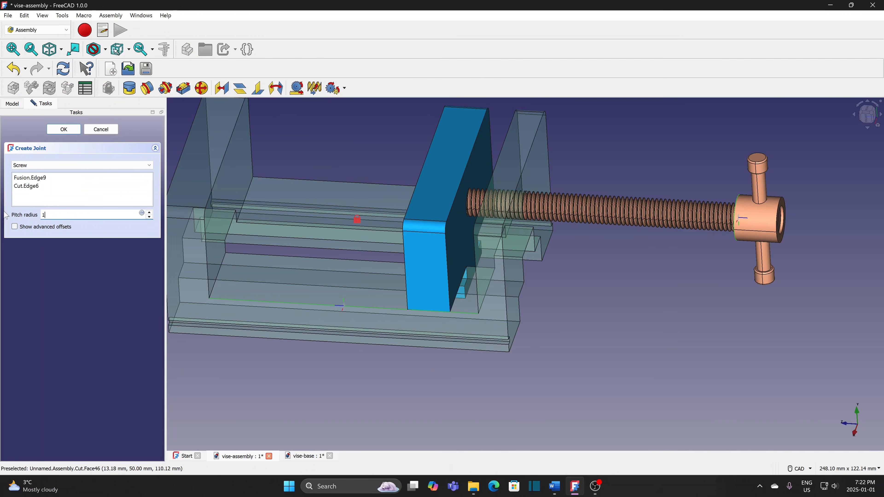
{"action": "left_click", "coordinate": [64, 130]}
{"action": "scroll", "coordinate": [593, 279], "scroll_direction": "down", "scroll_amount": 2}
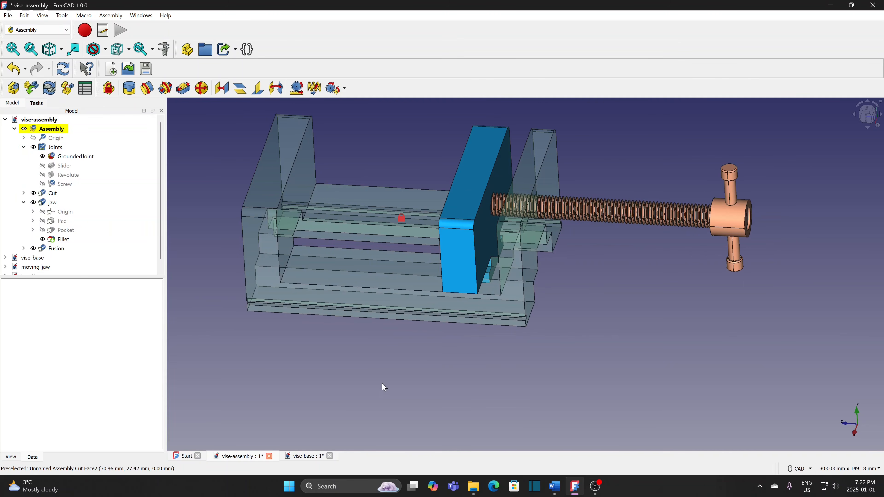
- Tilt the view and drag the jaw left along the base to test the screw joint
{"action": "middle_click_drag", "start_coordinate": [387, 367], "coordinate": [409, 384]}
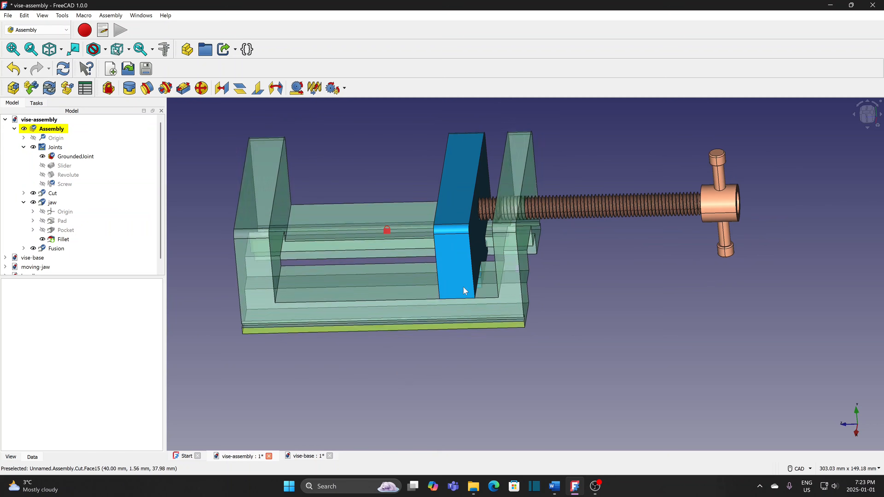
{"action": "left_click_drag", "start_coordinate": [458, 272], "coordinate": [291, 293]}
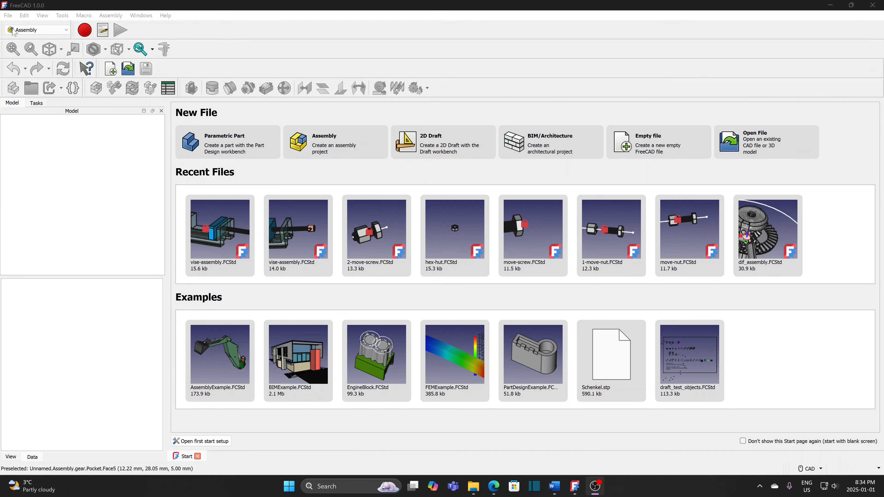
- Create a new document, save it as rack-pinion over the existing file, and add an Assembly
{"action": "left_click", "coordinate": [11, 16]}
{"action": "left_click", "coordinate": [18, 30]}
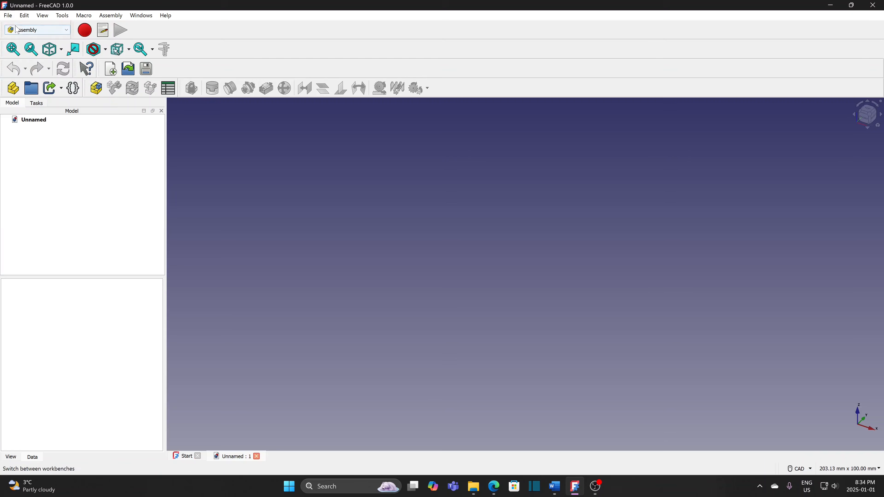
{"action": "left_click", "coordinate": [8, 15]}
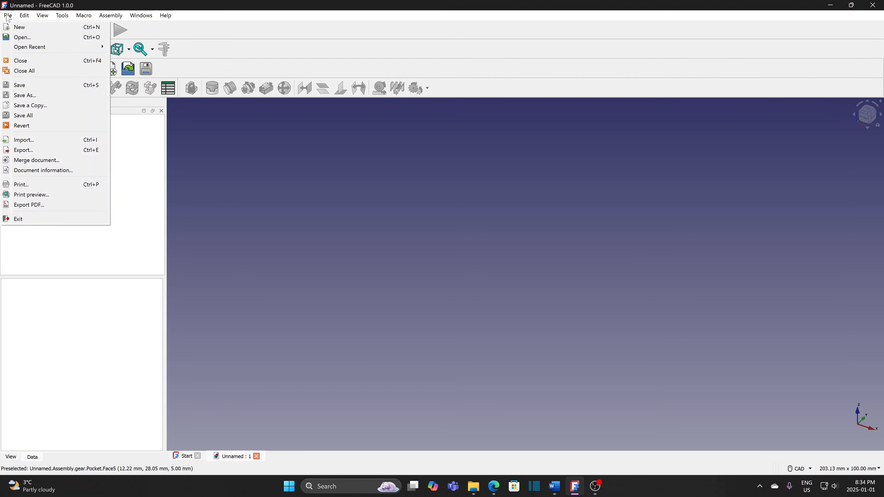
{"action": "left_click", "coordinate": [29, 97]}
{"action": "left_click", "coordinate": [115, 109]}
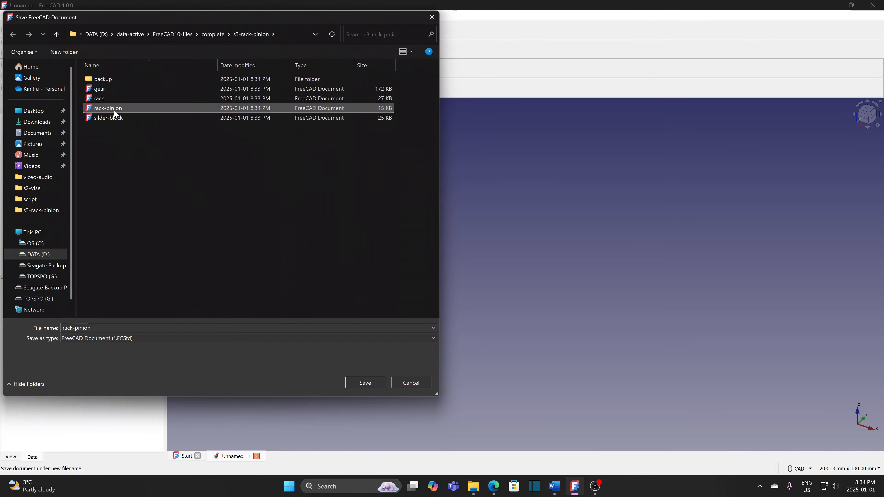
{"action": "left_click", "coordinate": [364, 383]}
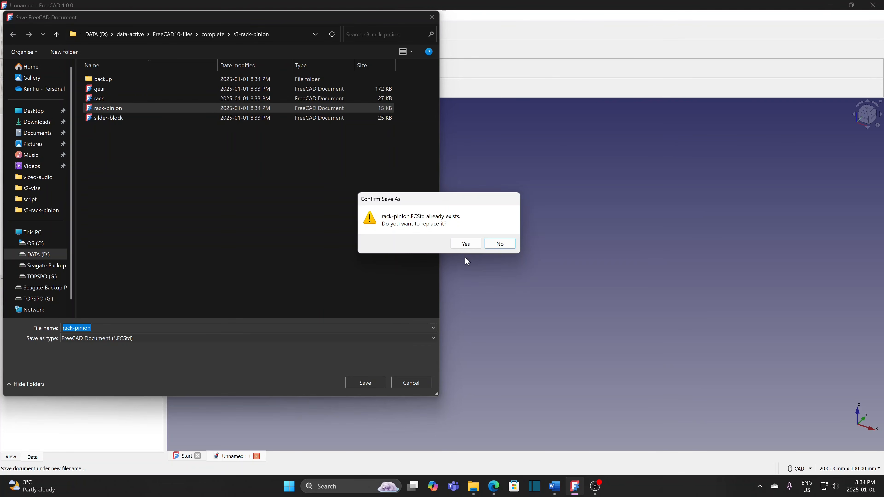
{"action": "left_click", "coordinate": [466, 248]}
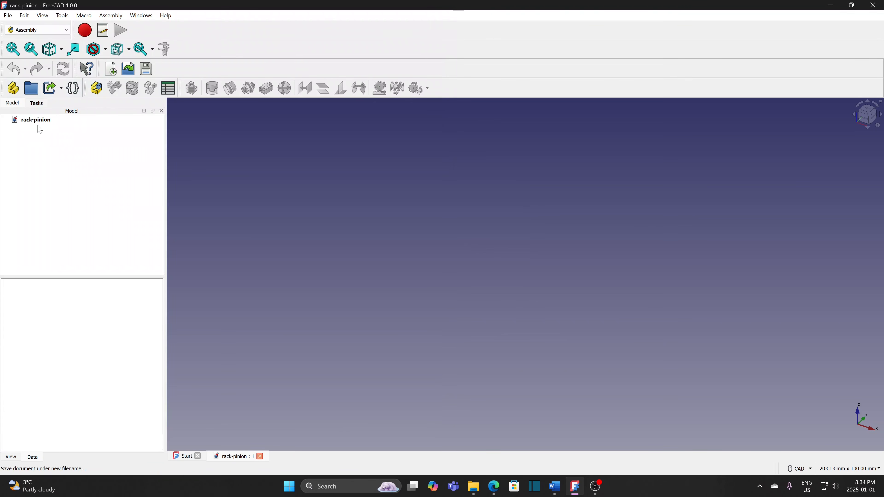
{"action": "left_click", "coordinate": [96, 89]}
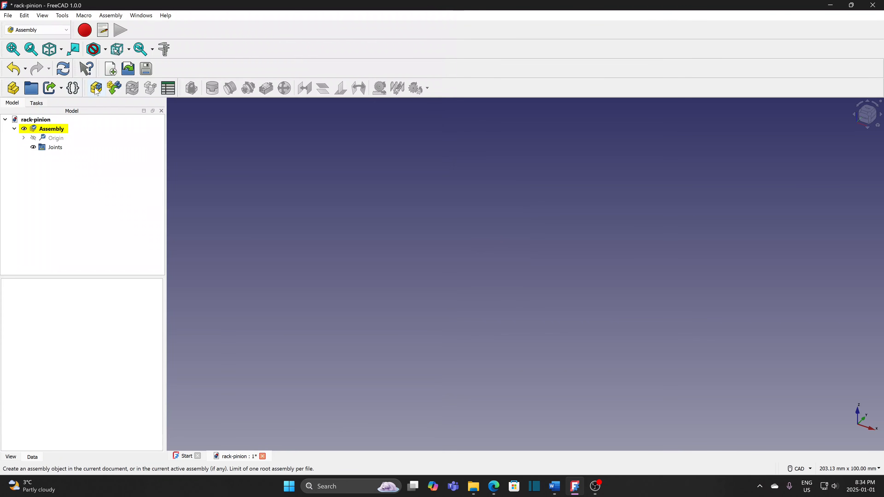
- Insert the rack part from rack.FCStd into the assembly and ground it
{"action": "left_click", "coordinate": [115, 88]}
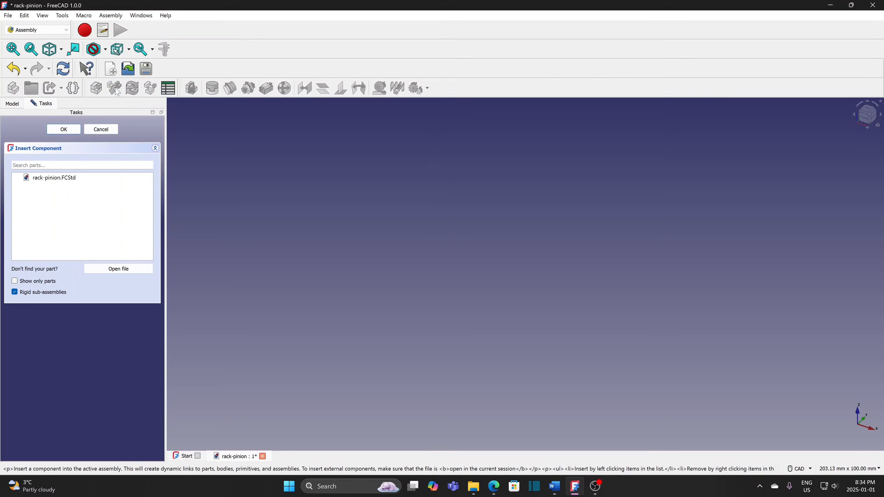
{"action": "left_click", "coordinate": [99, 269]}
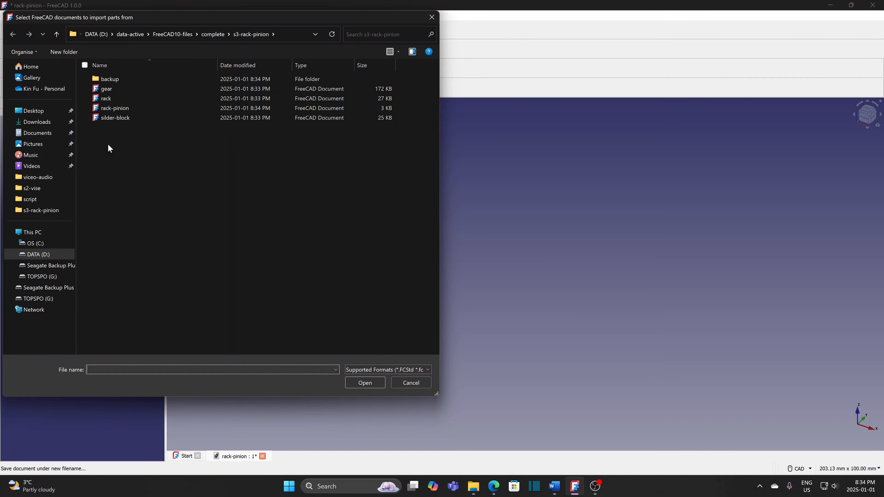
{"action": "left_click", "coordinate": [106, 98]}
{"action": "left_click", "coordinate": [363, 382]}
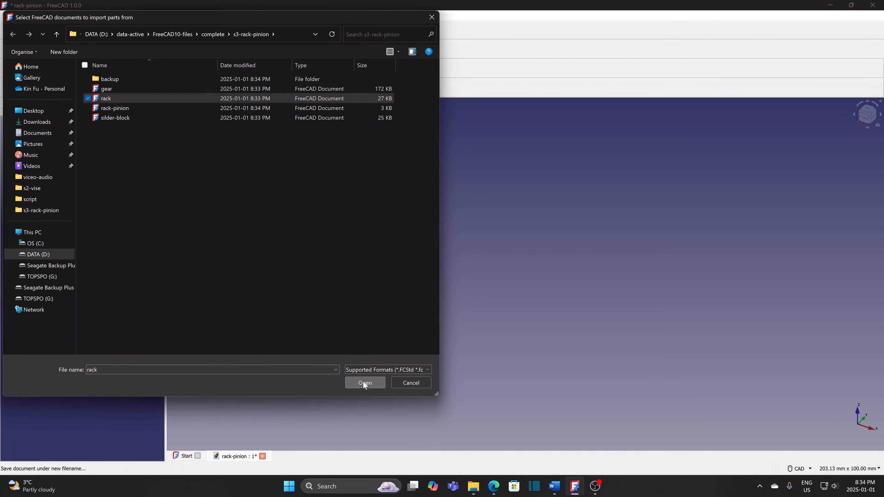
{"action": "left_click", "coordinate": [56, 197]}
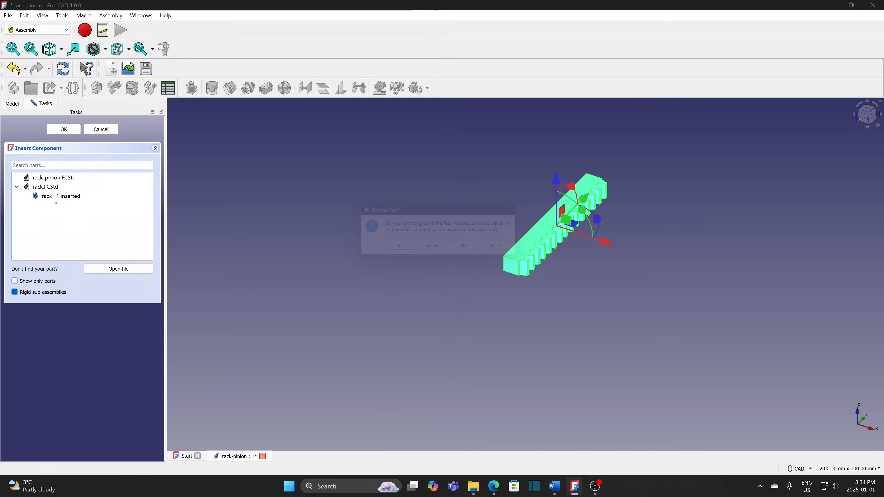
{"action": "left_click", "coordinate": [393, 249]}
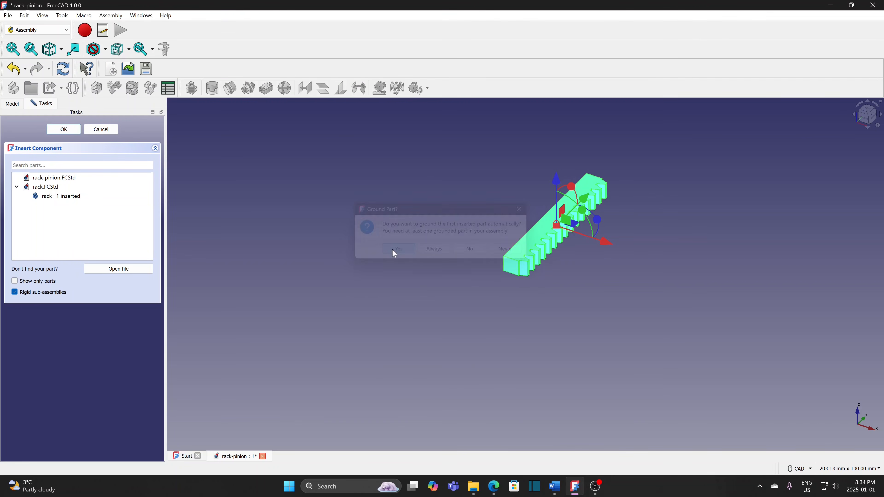
{"action": "left_click", "coordinate": [81, 131]}
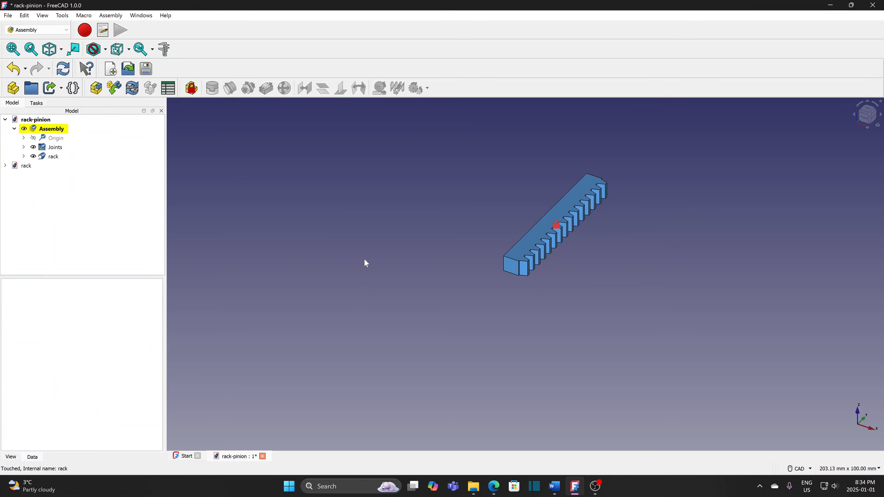
{"action": "left_click", "coordinate": [868, 111]}
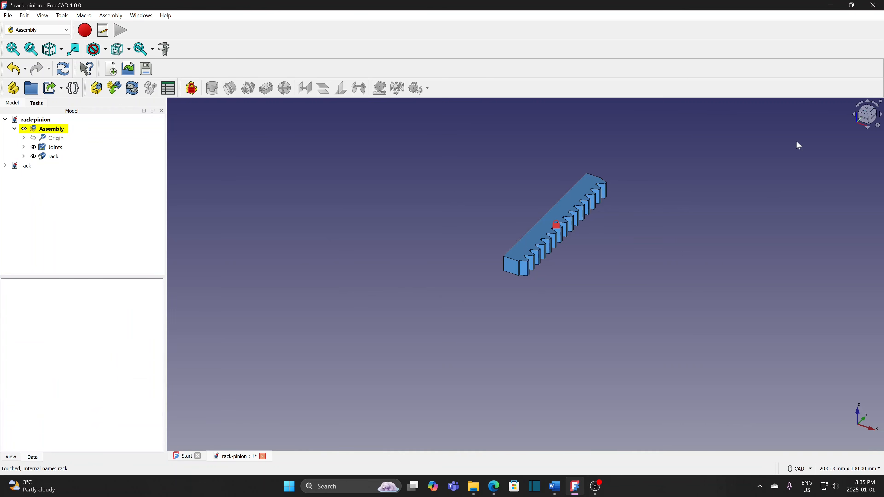
{"action": "middle_click_drag", "start_coordinate": [462, 142], "coordinate": [520, 407]}
{"action": "scroll", "coordinate": [416, 390], "scroll_direction": "up", "scroll_amount": 2}
{"action": "scroll", "coordinate": [433, 383], "scroll_direction": "up", "scroll_amount": 1}
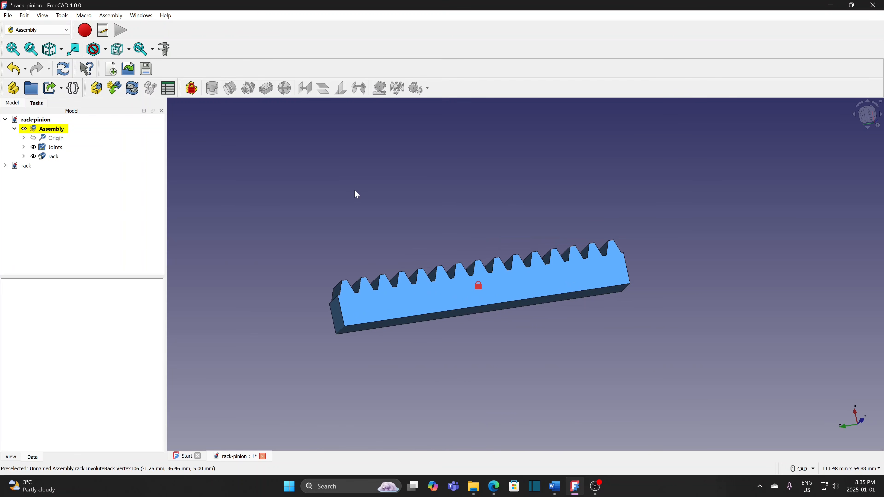
- Insert the block part from the silder-block file into the assembly
{"action": "left_click", "coordinate": [114, 89]}
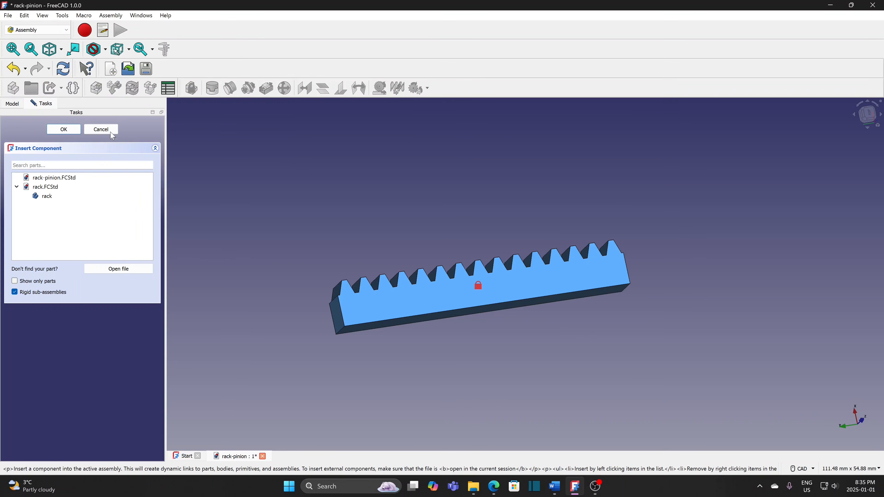
{"action": "left_click", "coordinate": [123, 269]}
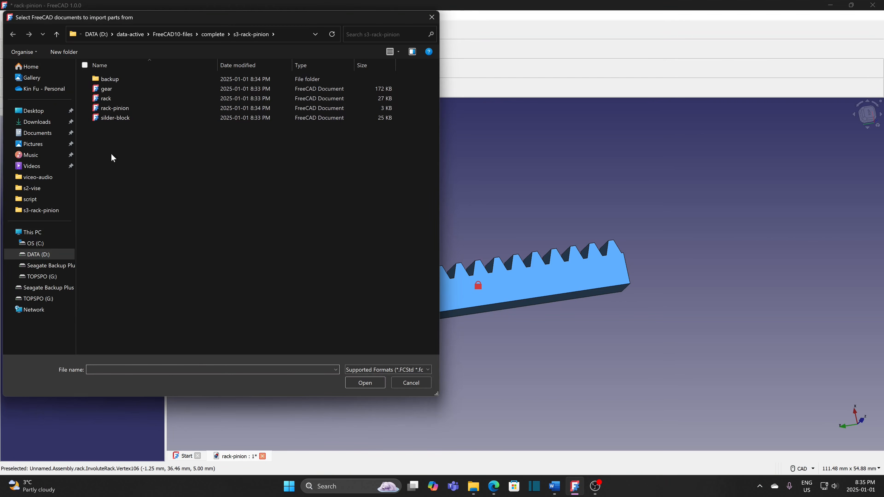
{"action": "left_click", "coordinate": [119, 118]}
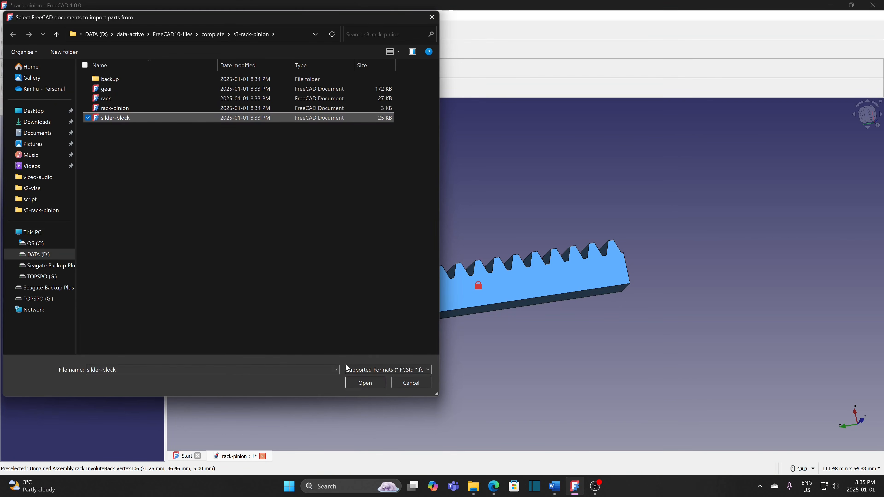
{"action": "left_click", "coordinate": [357, 382]}
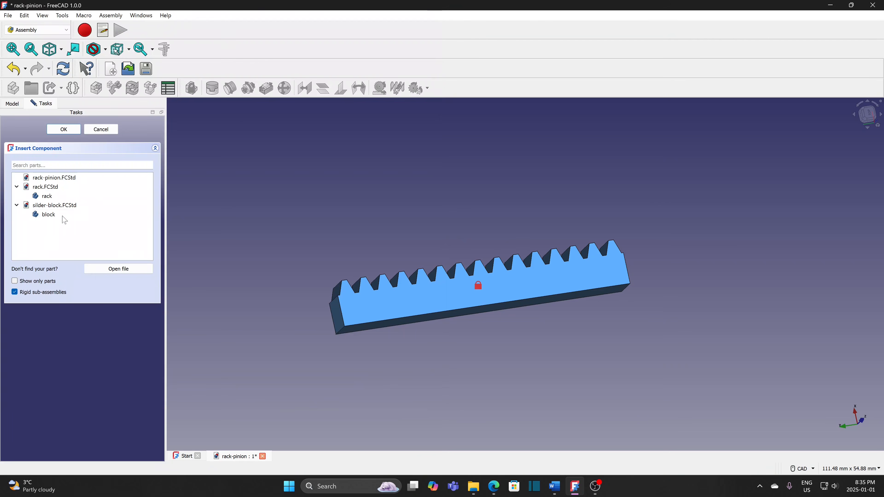
{"action": "left_click", "coordinate": [63, 216]}
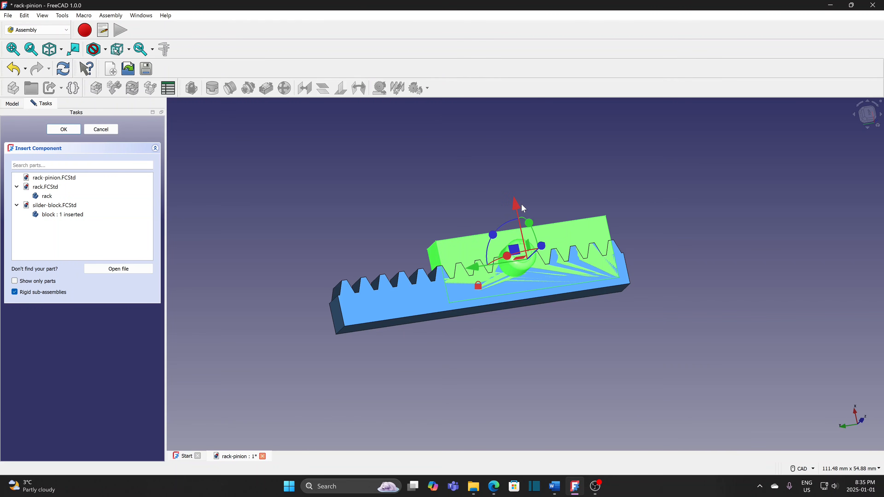
- Place the block 12 mm up, rotated -90° and shifted -9 mm, standing upright
{"action": "left_click_drag", "start_coordinate": [517, 205], "coordinate": [482, 140]}
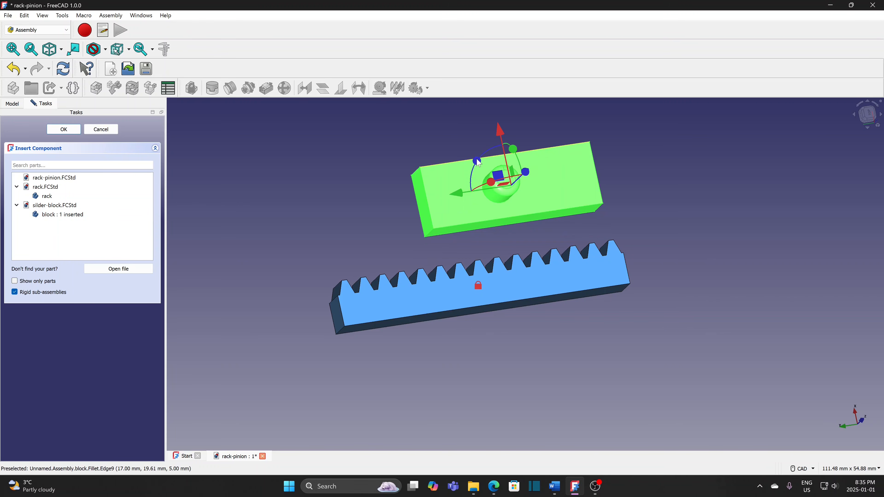
{"action": "left_click_drag", "start_coordinate": [479, 163], "coordinate": [567, 132]}
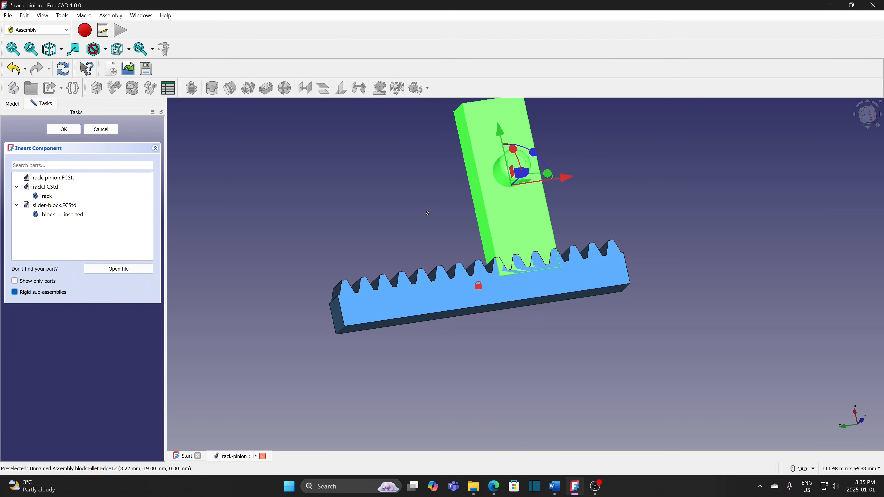
{"action": "middle_click_drag", "start_coordinate": [427, 213], "coordinate": [518, 197]}
{"action": "left_click_drag", "start_coordinate": [517, 197], "coordinate": [462, 199]}
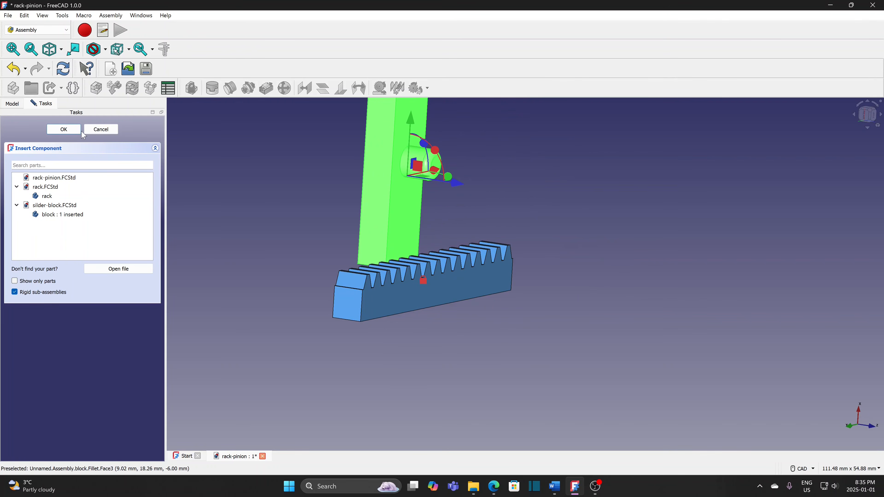
{"action": "left_click", "coordinate": [64, 129]}
{"action": "middle_click_drag", "start_coordinate": [365, 362], "coordinate": [367, 396]}
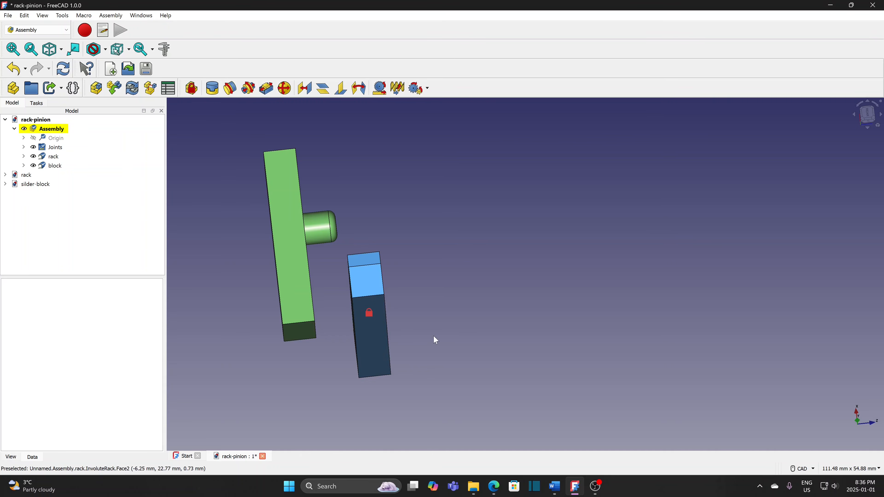
- Create a Slider joint between an edge of the rack and an edge of the block
{"action": "middle_click_drag", "start_coordinate": [434, 340], "coordinate": [392, 339]}
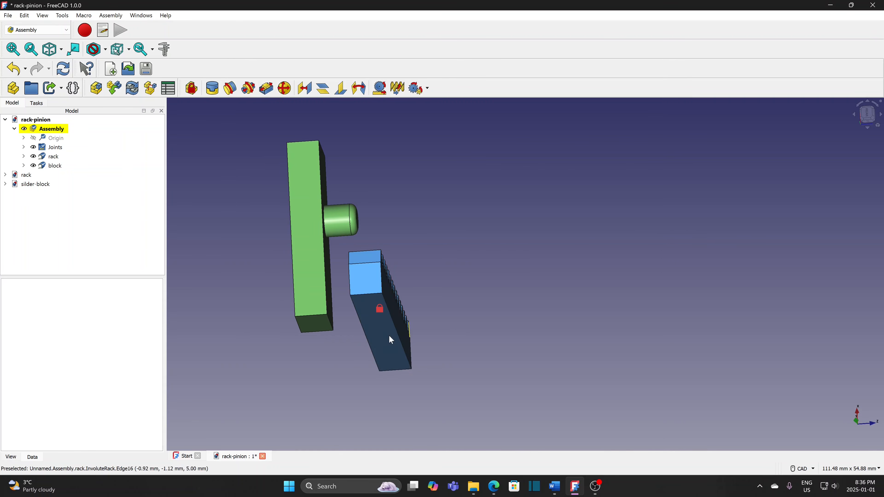
{"action": "left_click", "coordinate": [364, 331]}
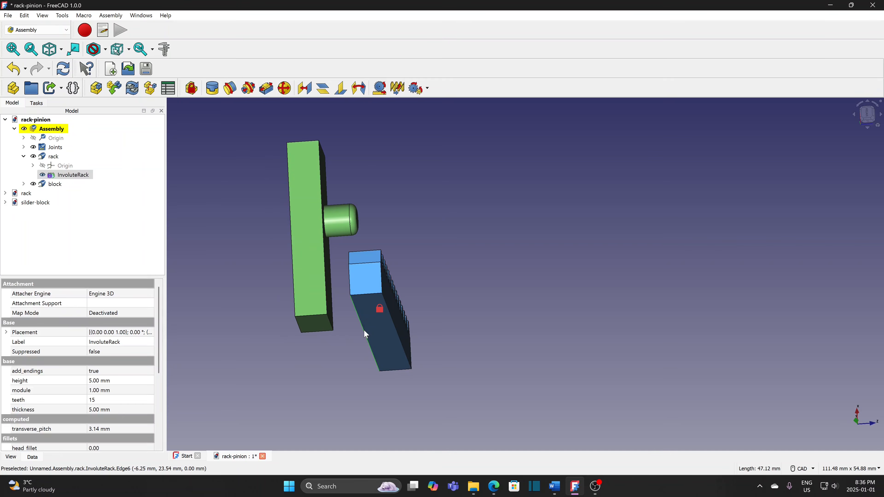
{"action": "left_click", "coordinate": [332, 327], "text": "ctrl"}
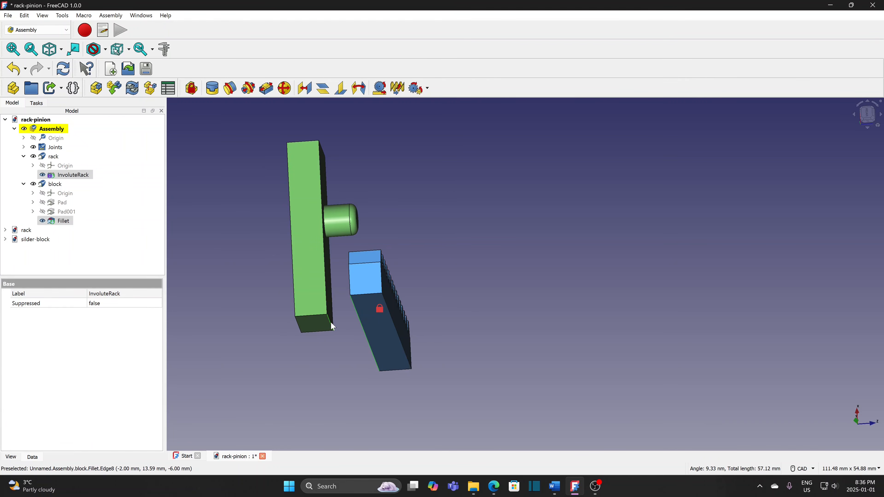
{"action": "left_click", "coordinate": [266, 90]}
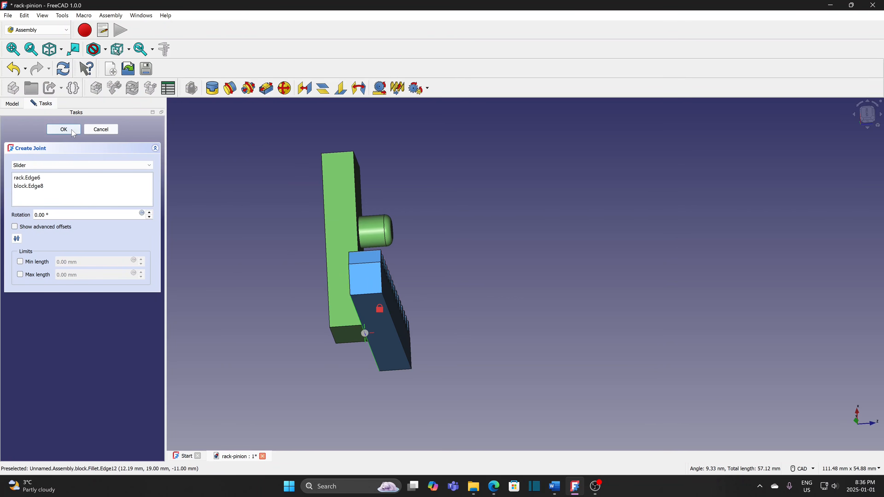
{"action": "left_click", "coordinate": [64, 129]}
- Orbit around the parts and slide the block along the rack to test the joint
{"action": "middle_click_drag", "start_coordinate": [480, 240], "coordinate": [394, 273]}
{"action": "middle_click_drag", "start_coordinate": [623, 328], "coordinate": [557, 312]}
{"action": "middle_click_drag", "start_coordinate": [557, 312], "coordinate": [512, 370]}
{"action": "mouse_move", "coordinate": [507, 185]}
{"action": "left_mouse_down"}
{"action": "mouse_move", "coordinate": [595, 195]}
{"action": "mouse_move", "coordinate": [470, 195]}
{"action": "mouse_move", "coordinate": [497, 198]}
{"action": "left_mouse_up"}
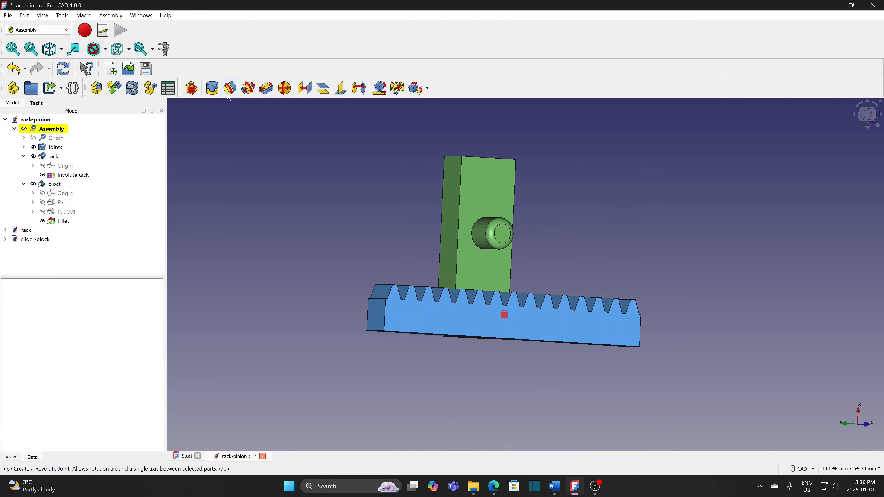
- Insert the gear from gear.FCStd beside the block, then select its bore edge and the pin edge
{"action": "left_click", "coordinate": [113, 88]}
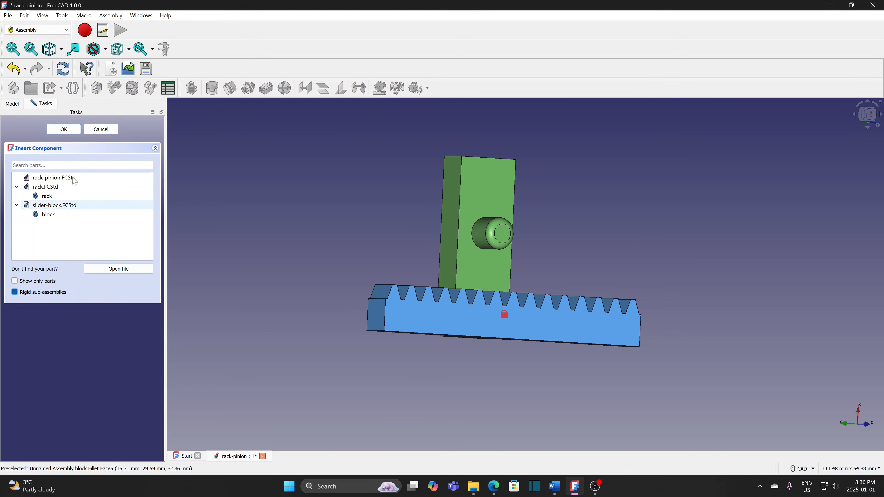
{"action": "left_click", "coordinate": [117, 268]}
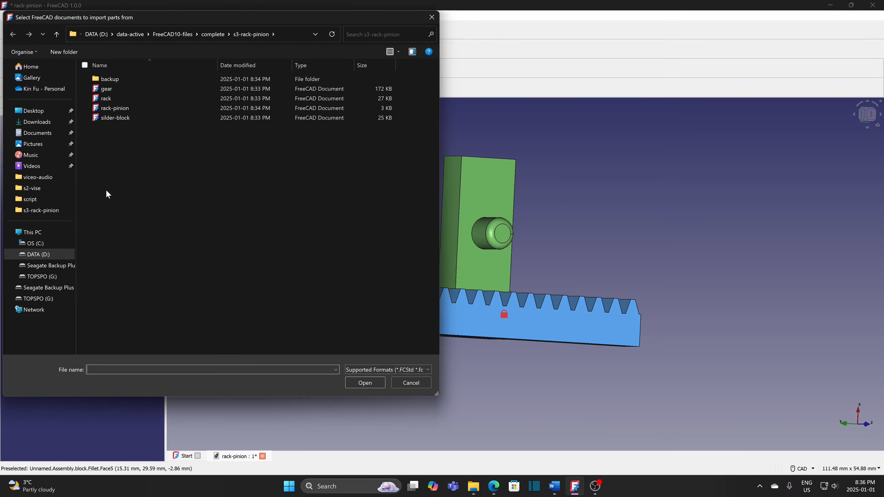
{"action": "left_click", "coordinate": [105, 89]}
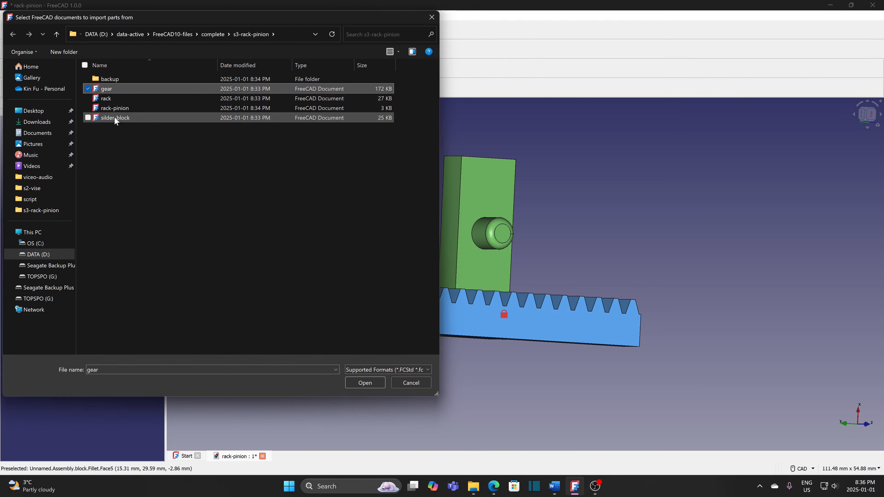
{"action": "left_click", "coordinate": [362, 383]}
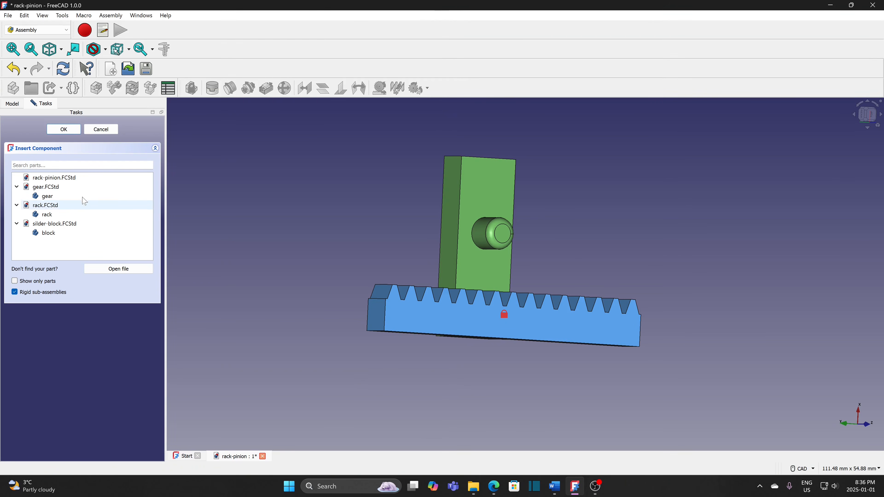
{"action": "left_click", "coordinate": [63, 196]}
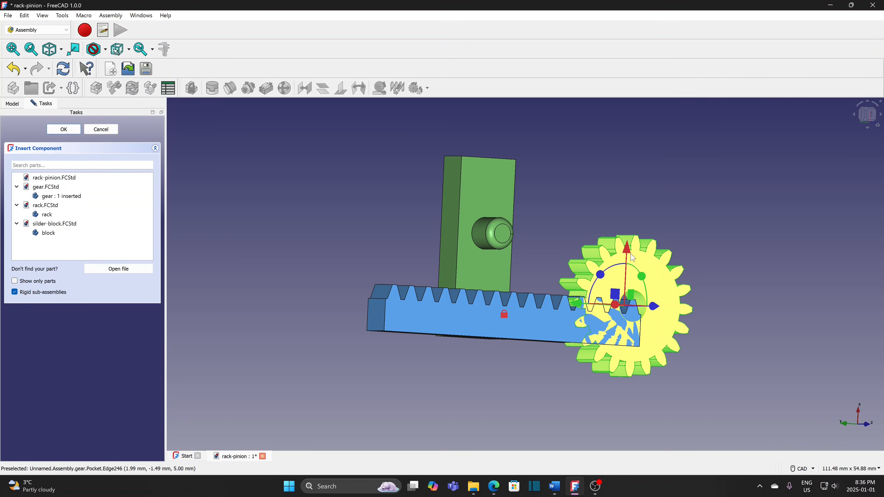
{"action": "left_click", "coordinate": [624, 161]}
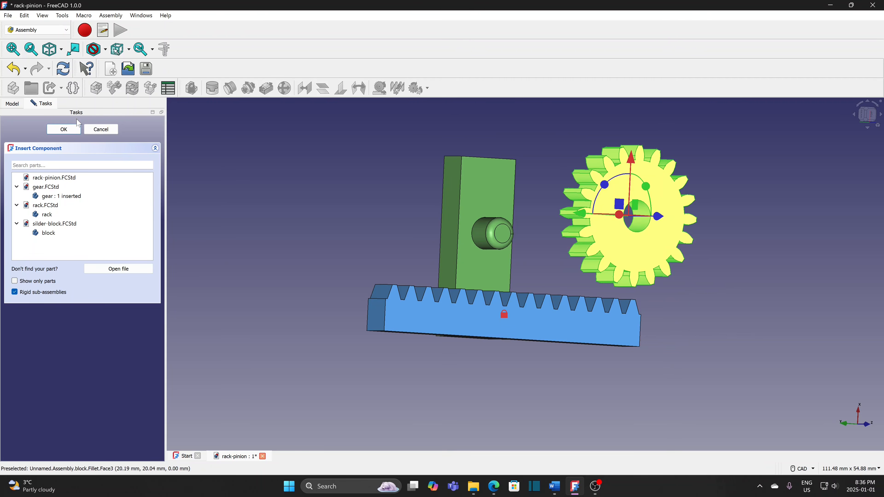
{"action": "left_click", "coordinate": [73, 131]}
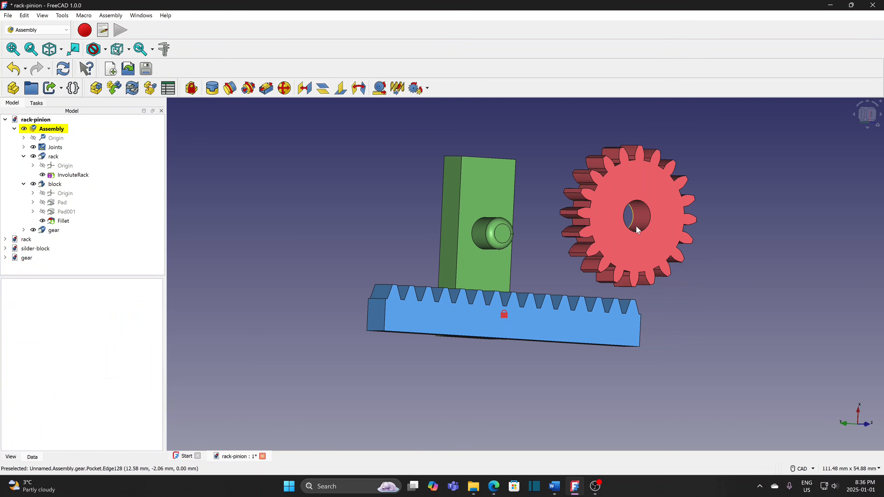
{"action": "left_click", "coordinate": [644, 231]}
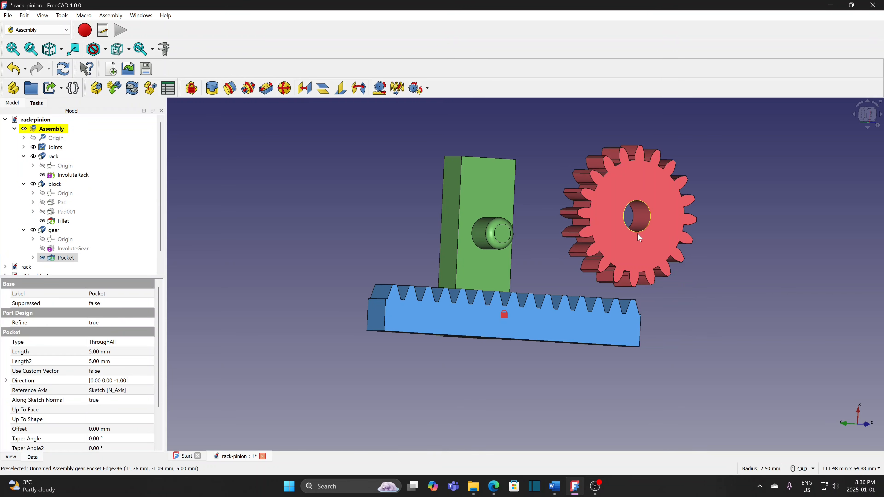
{"action": "left_click", "coordinate": [502, 242], "text": "ctrl"}
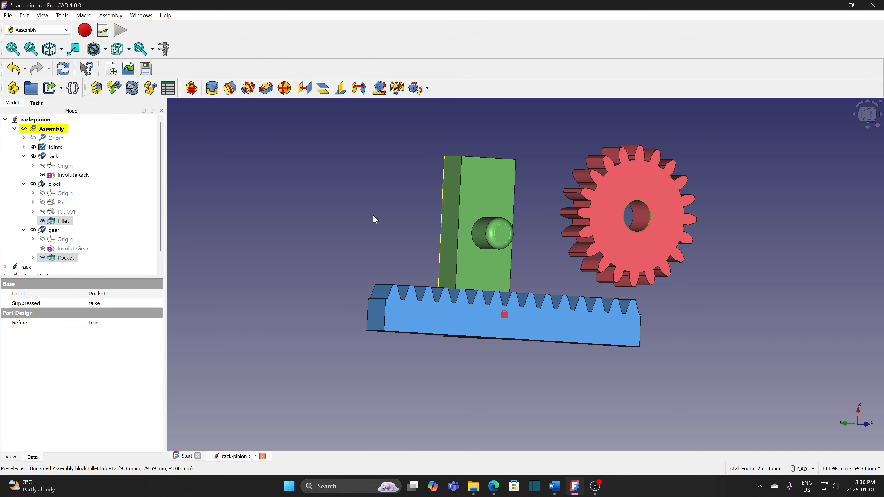
- Create a Revolute joint between the gear bore and the block's pin, then spin the gear to test it
{"action": "left_click", "coordinate": [229, 89]}
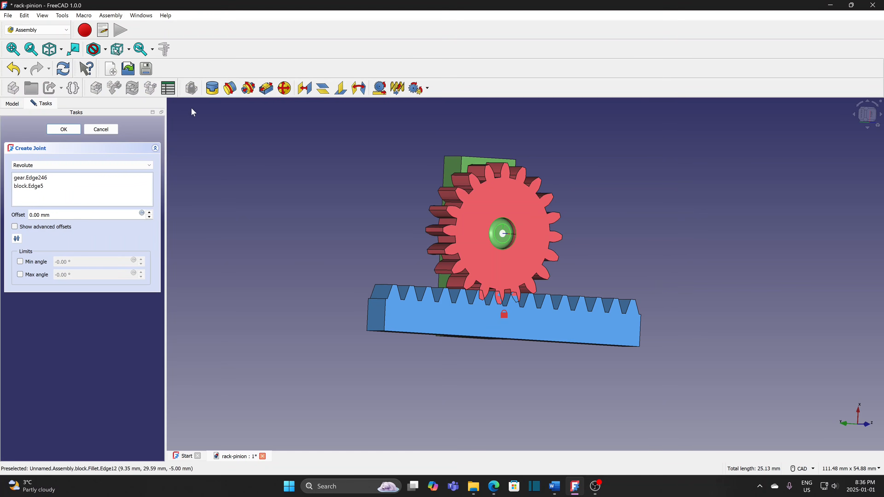
{"action": "left_click", "coordinate": [65, 130]}
{"action": "scroll", "coordinate": [607, 262], "scroll_direction": "up", "scroll_amount": 1}
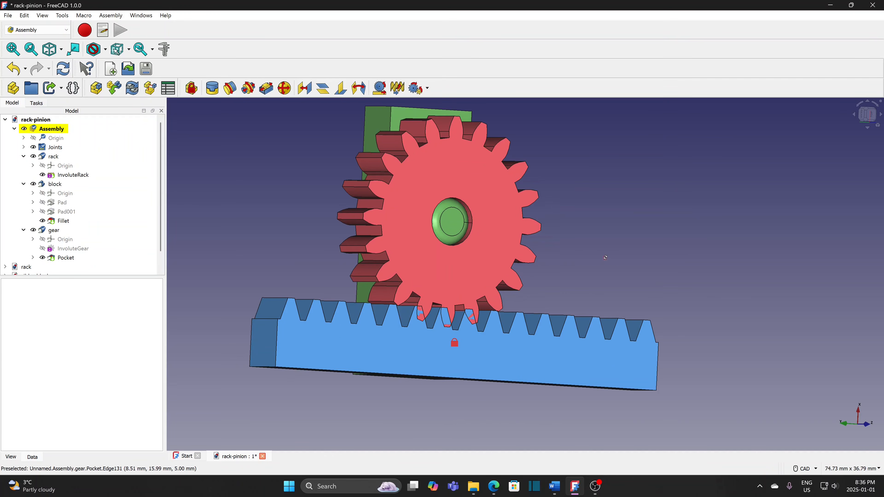
{"action": "middle_click_drag", "start_coordinate": [606, 258], "coordinate": [667, 209]}
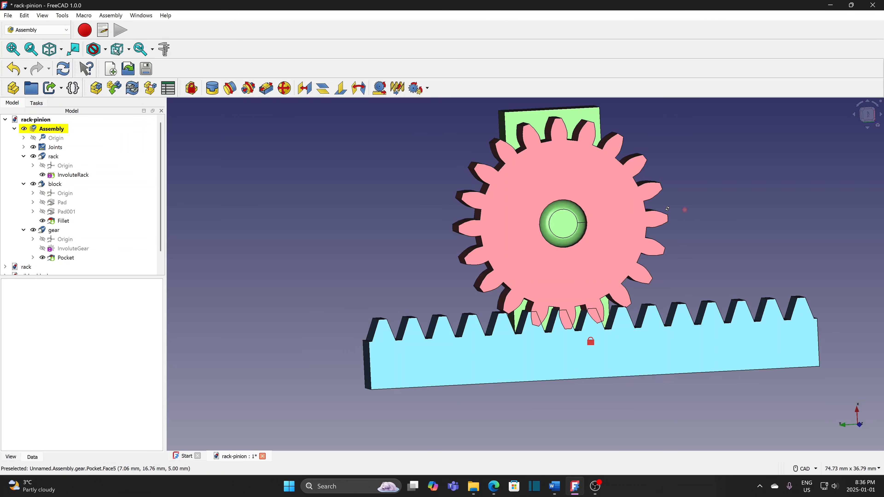
{"action": "middle_click_drag", "start_coordinate": [764, 249], "coordinate": [642, 244]}
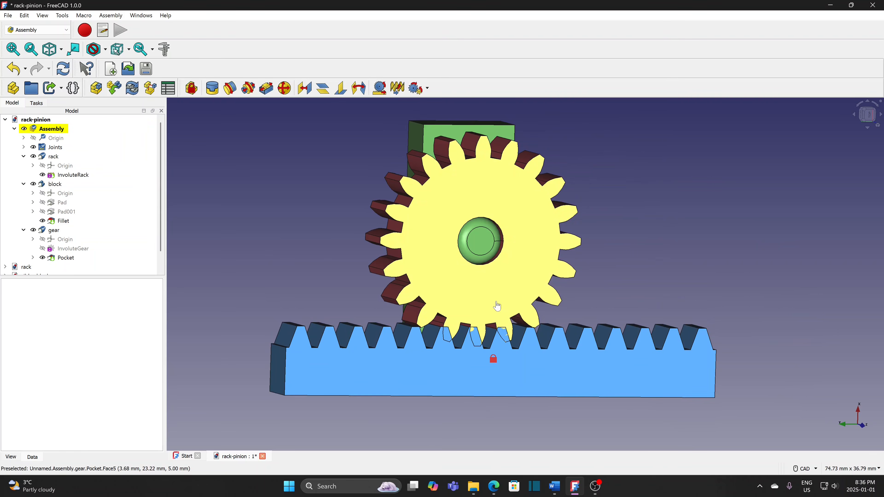
{"action": "left_click_drag", "start_coordinate": [498, 306], "coordinate": [500, 311]}
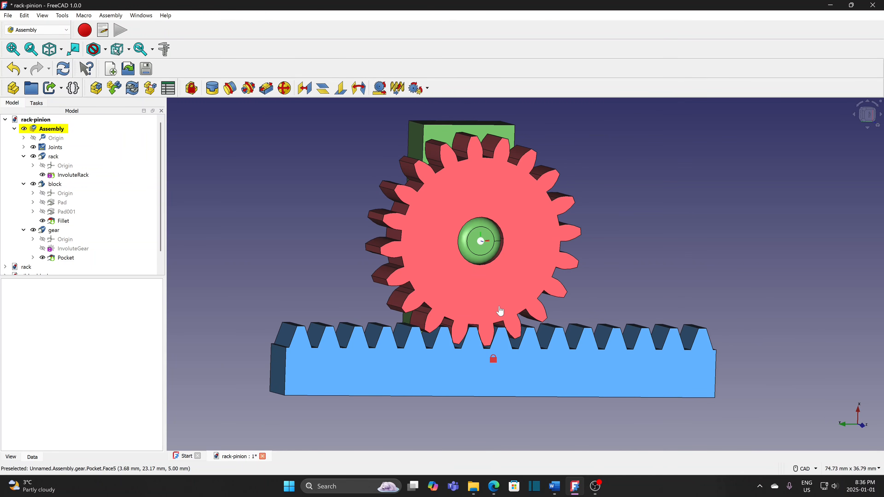
{"action": "left_click_drag", "start_coordinate": [501, 311], "coordinate": [500, 310]}
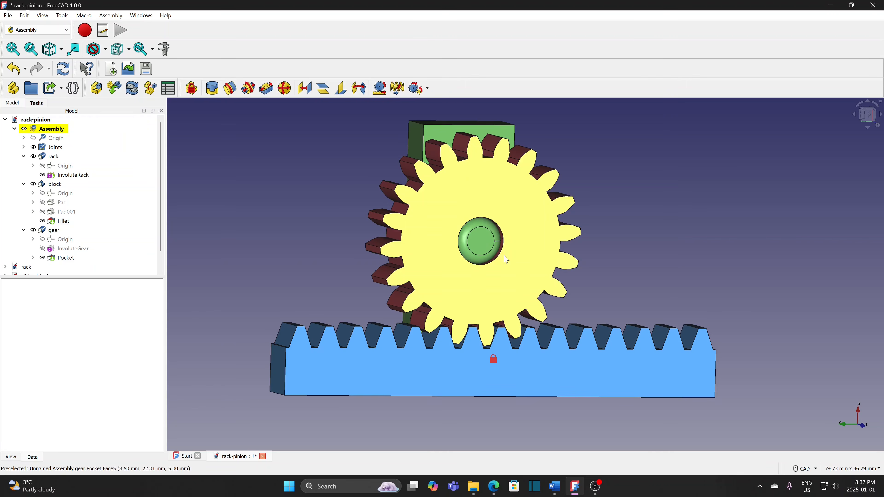
- Couple the gear's hub edge to the rack's bottom edge with a RackPinion joint, pitch radius 10 mm
{"action": "left_click", "coordinate": [502, 256]}
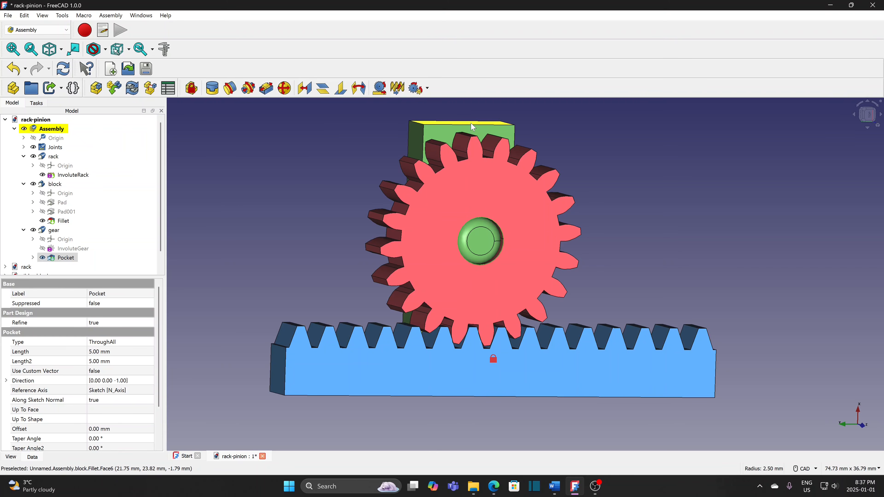
{"action": "left_click", "coordinate": [509, 397]}
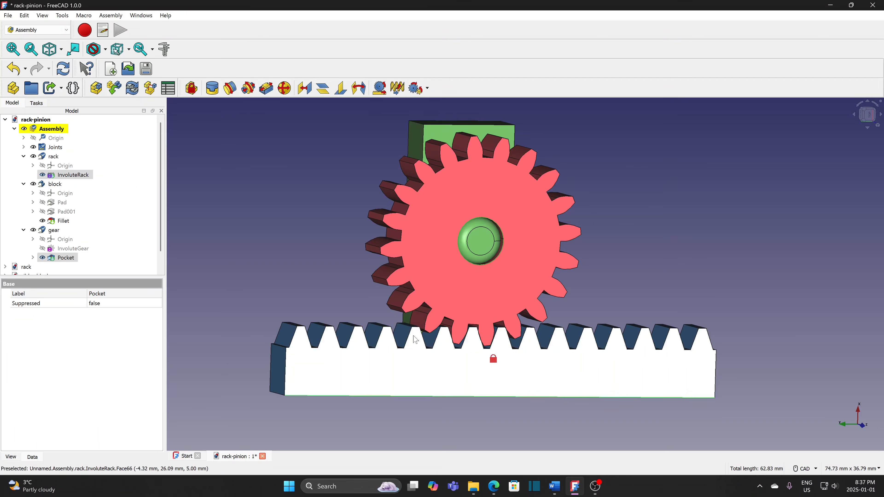
{"action": "left_click", "coordinate": [380, 89]}
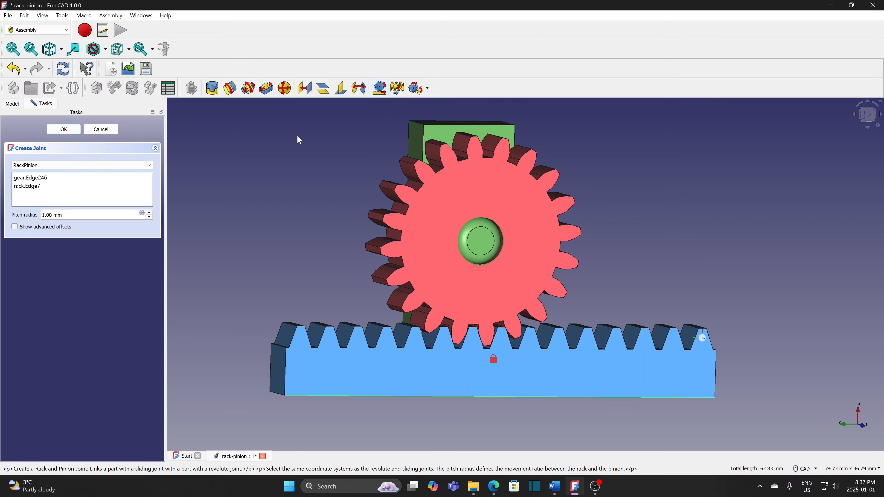
{"action": "left_click", "coordinate": [61, 215]}
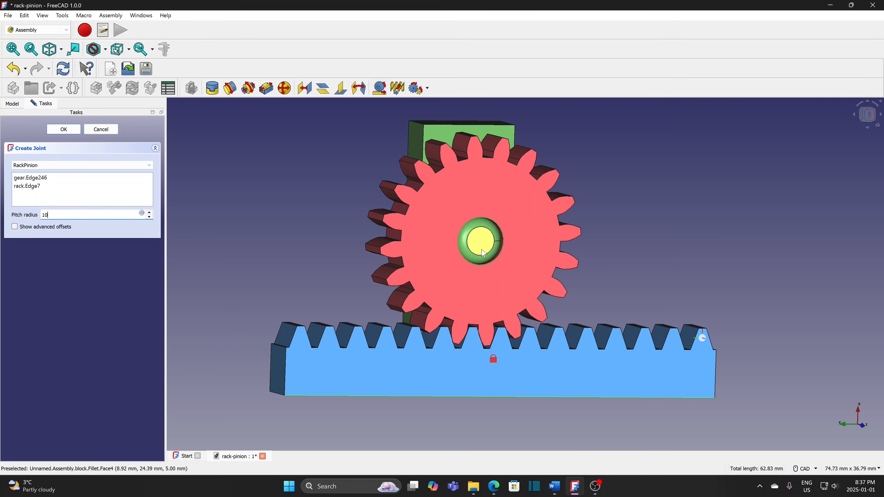
{"action": "left_click", "coordinate": [64, 129]}
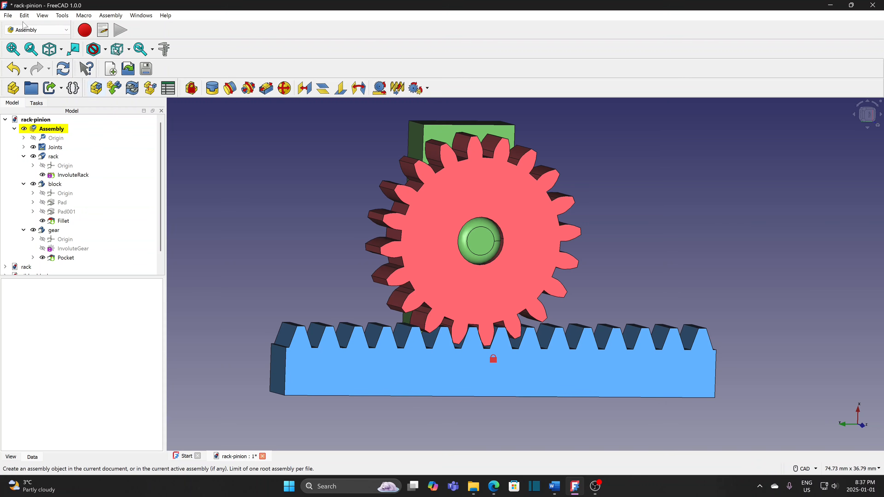
- Save the assembly, then slide the block and gear right along the rack as a test
{"action": "left_click", "coordinate": [8, 15]}
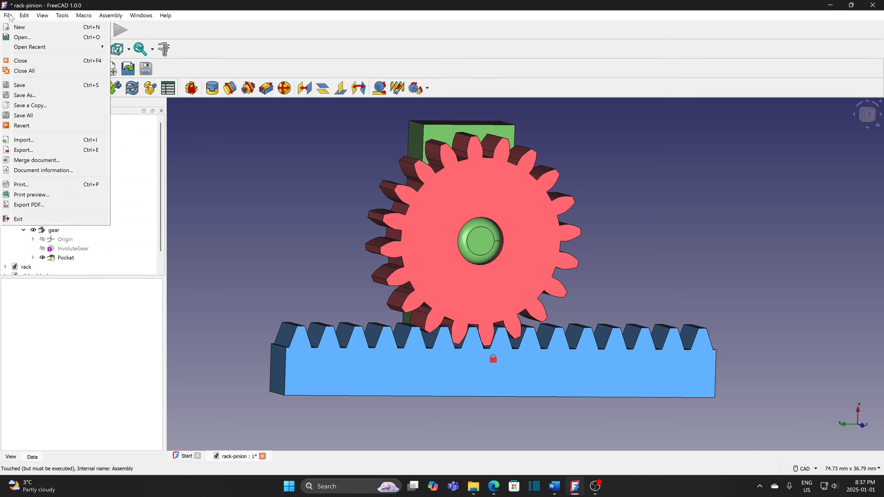
{"action": "left_click", "coordinate": [25, 85]}
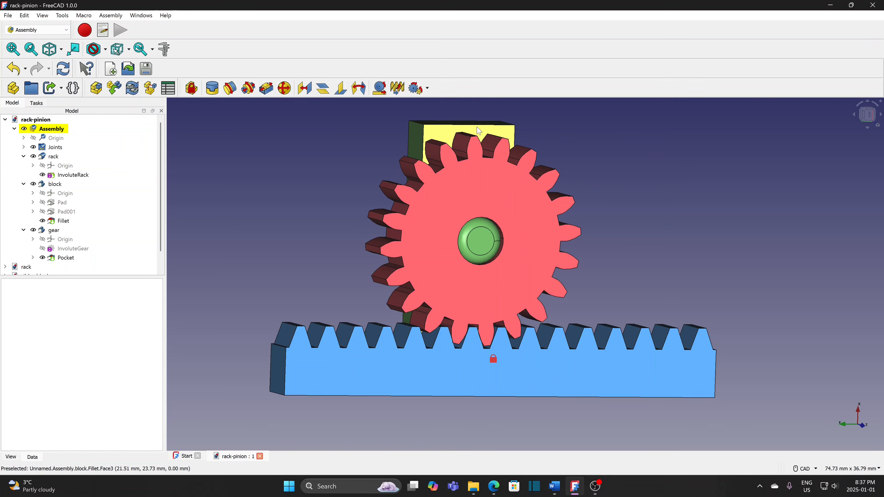
{"action": "left_click_drag", "start_coordinate": [483, 131], "coordinate": [501, 142]}
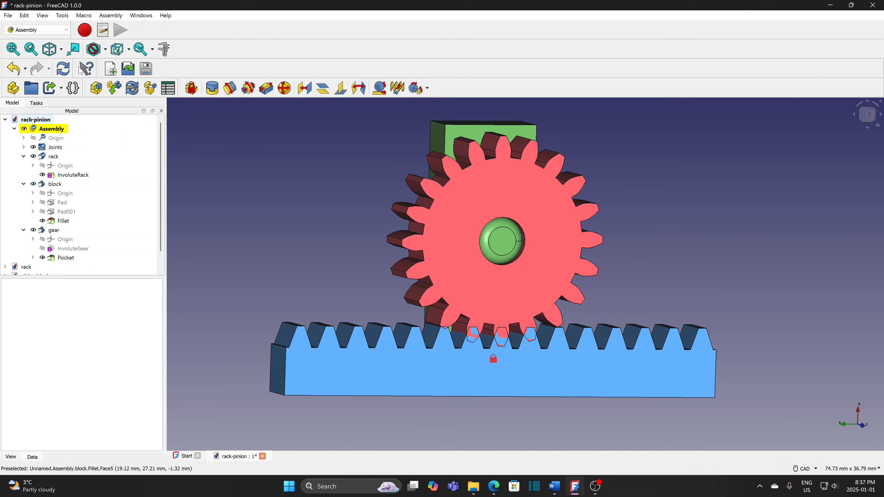
- Close all documents, discarding the test movement, and reopen rack-pinion.FCStd from recent files
{"action": "left_click", "coordinate": [9, 16]}
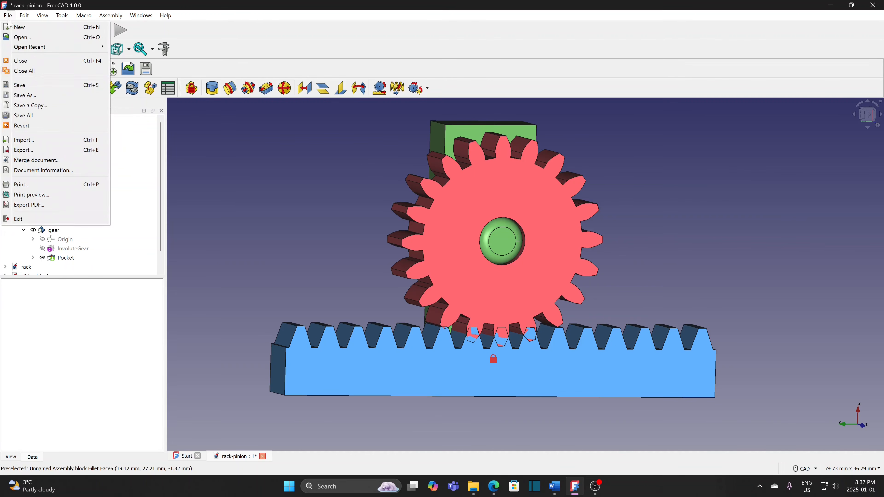
{"action": "left_click", "coordinate": [21, 72]}
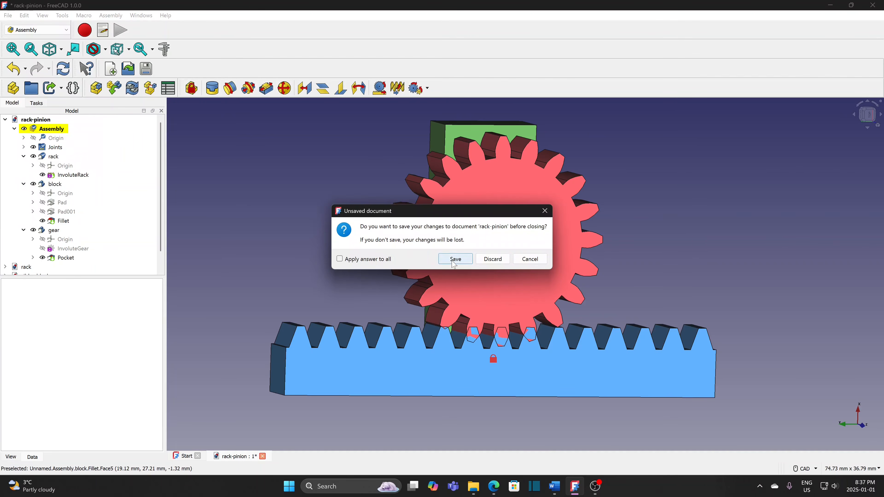
{"action": "left_click", "coordinate": [498, 263]}
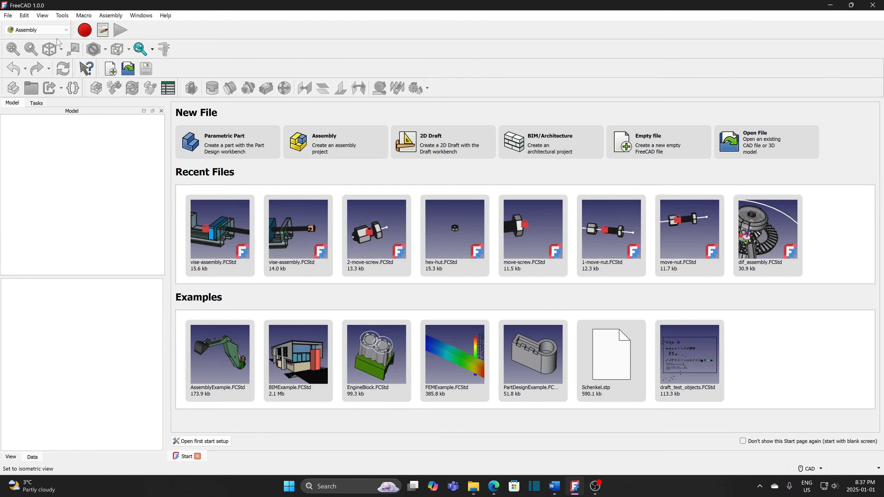
{"action": "left_click", "coordinate": [8, 16]}
{"action": "mouse_move", "coordinate": [53, 47]}
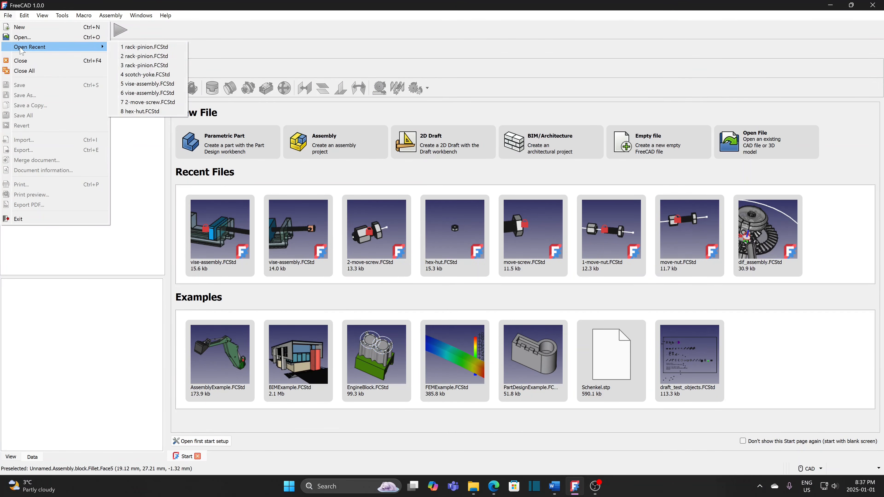
{"action": "left_click", "coordinate": [149, 52]}
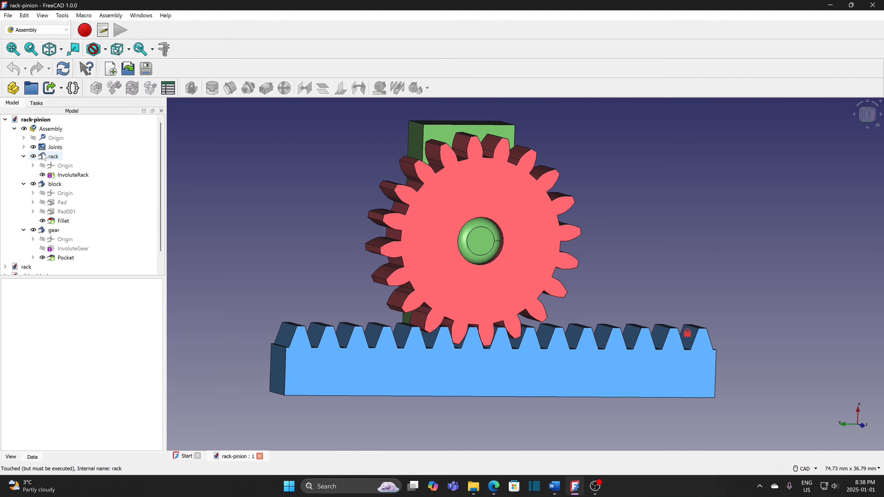
- Change the RackPinion joint's Distance property to -10
{"action": "left_click", "coordinate": [24, 146]}
{"action": "left_click", "coordinate": [72, 186]}
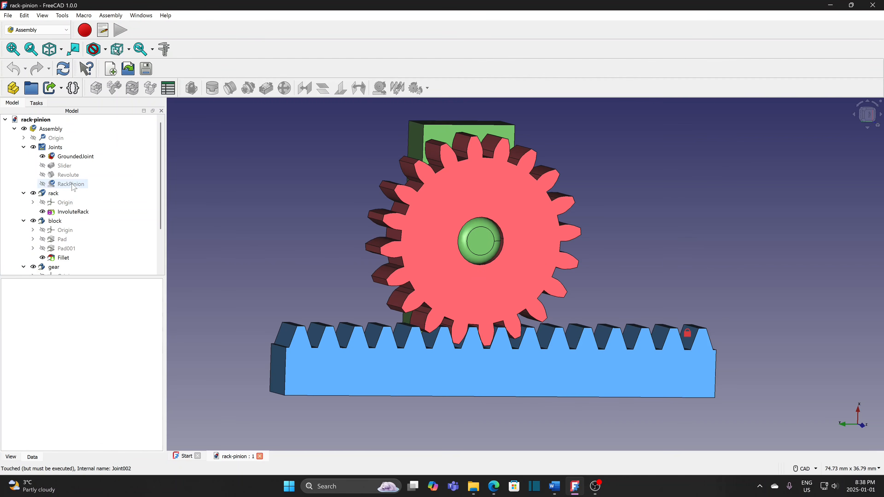
{"action": "left_click", "coordinate": [116, 323]}
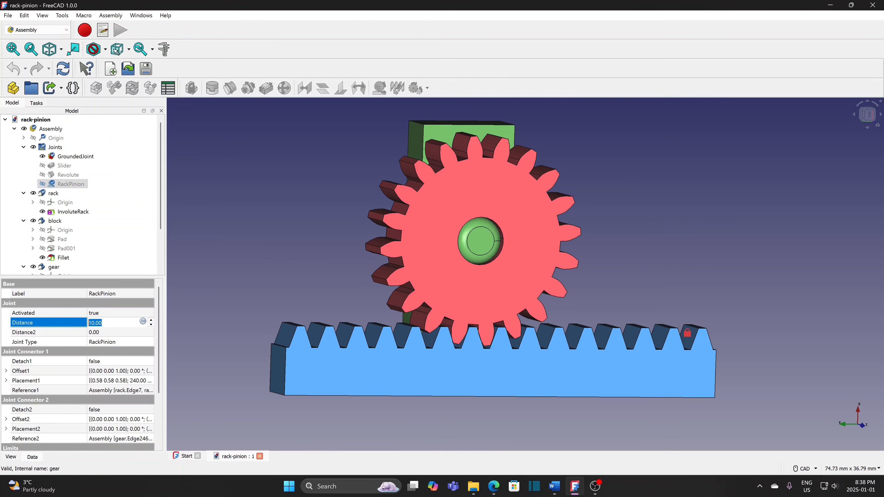
{"action": "type", "text": "-10"}
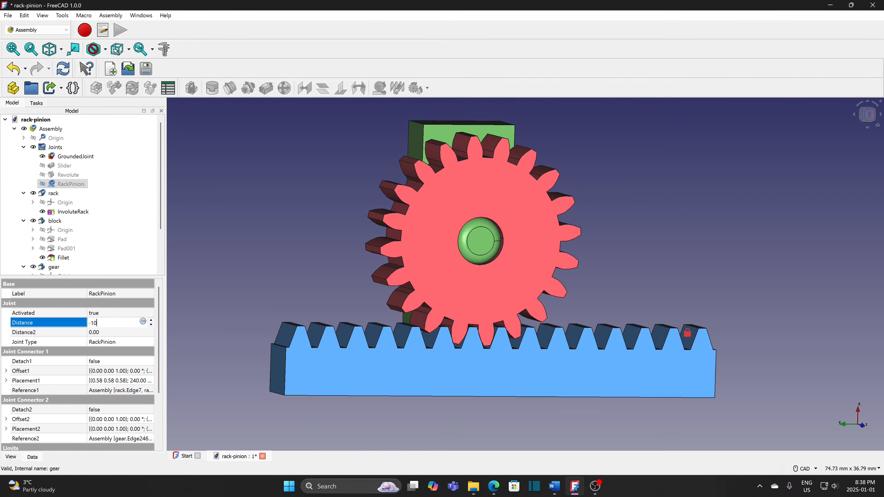
{"action": "left_click", "coordinate": [206, 299]}
- Save the file with the new distance and make the Assembly active again
{"action": "left_click", "coordinate": [8, 16]}
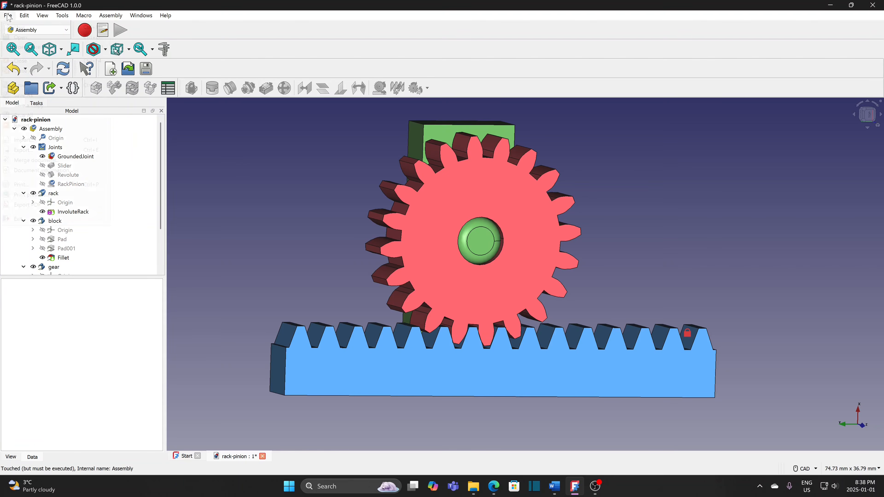
{"action": "left_click", "coordinate": [21, 87]}
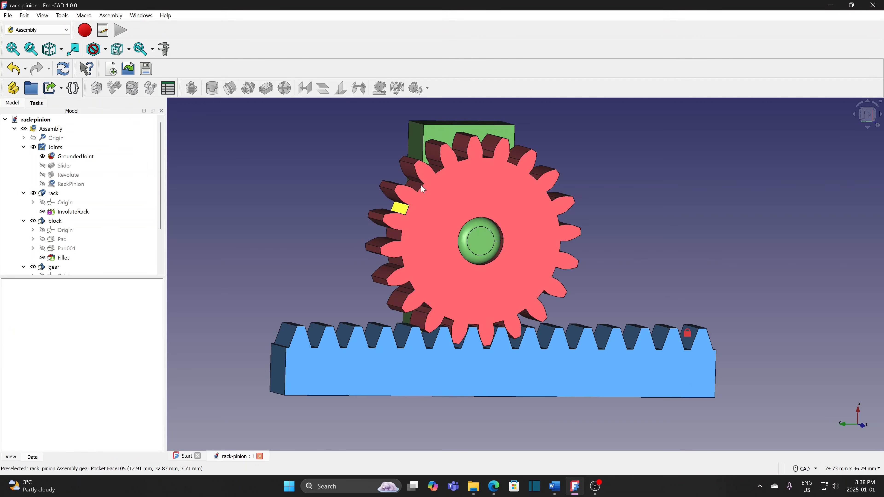
{"action": "left_click", "coordinate": [473, 131]}
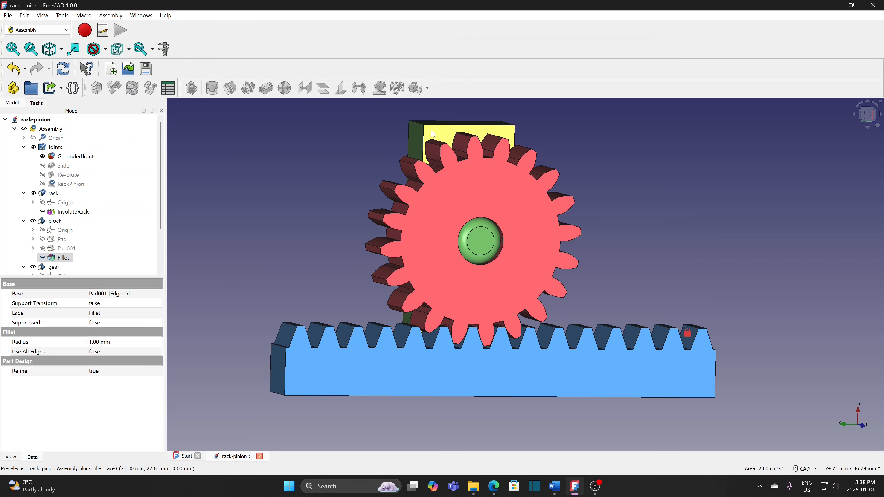
{"action": "double_click", "coordinate": [57, 131]}
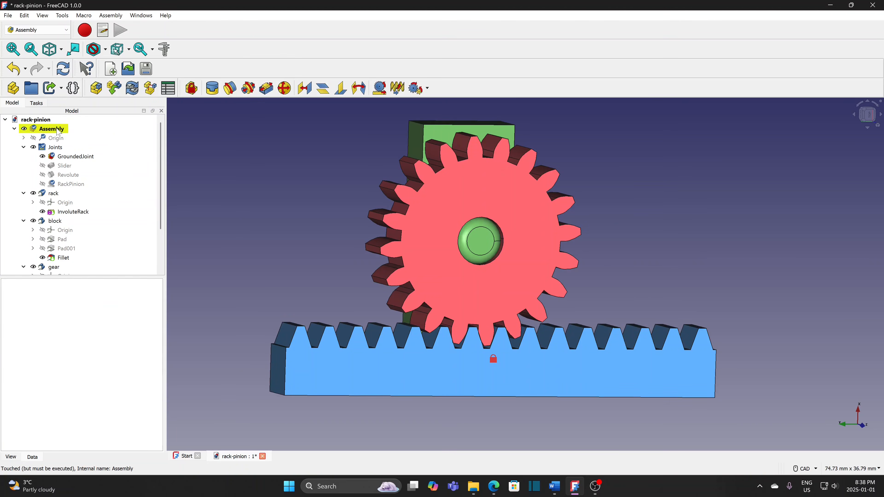
- Drag the block's top face to slide it right, rolling the gear along the rack
{"action": "left_click_drag", "start_coordinate": [439, 134], "coordinate": [451, 218]}
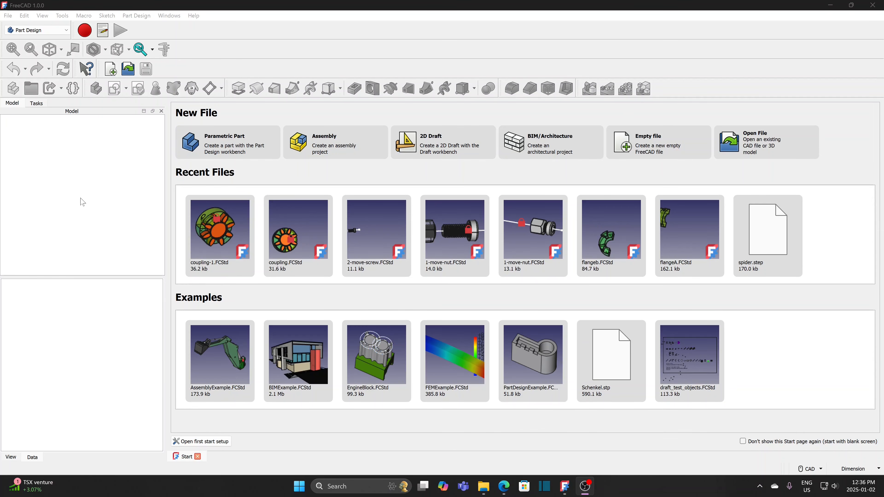
- Create a new empty document and save it as coupling, replacing the existing coupling file
{"action": "left_click", "coordinate": [9, 16]}
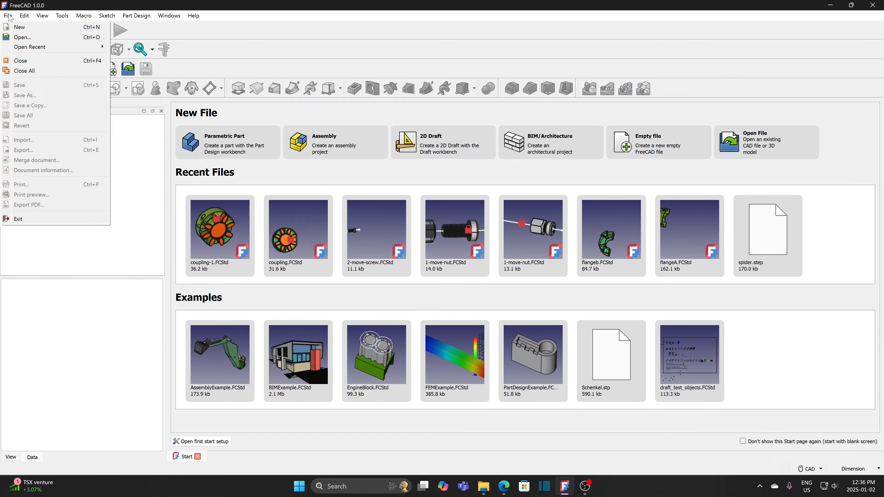
{"action": "left_click", "coordinate": [21, 31]}
{"action": "left_click", "coordinate": [8, 15]}
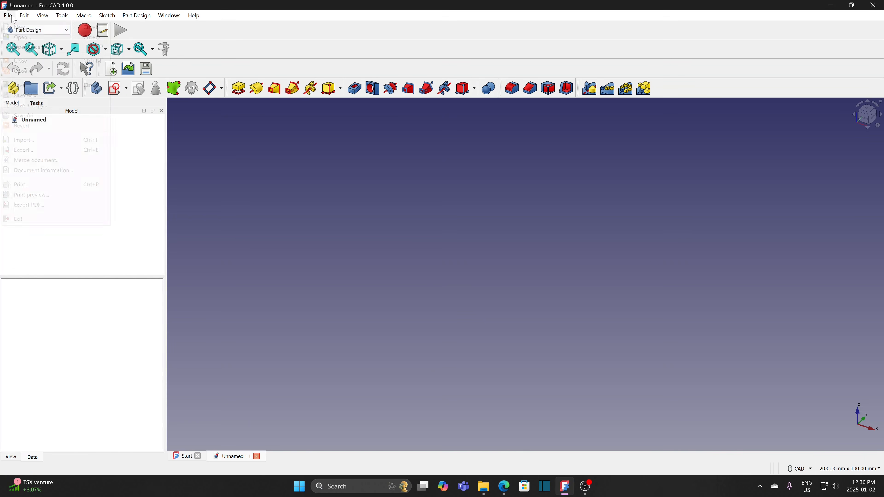
{"action": "left_click", "coordinate": [21, 85]}
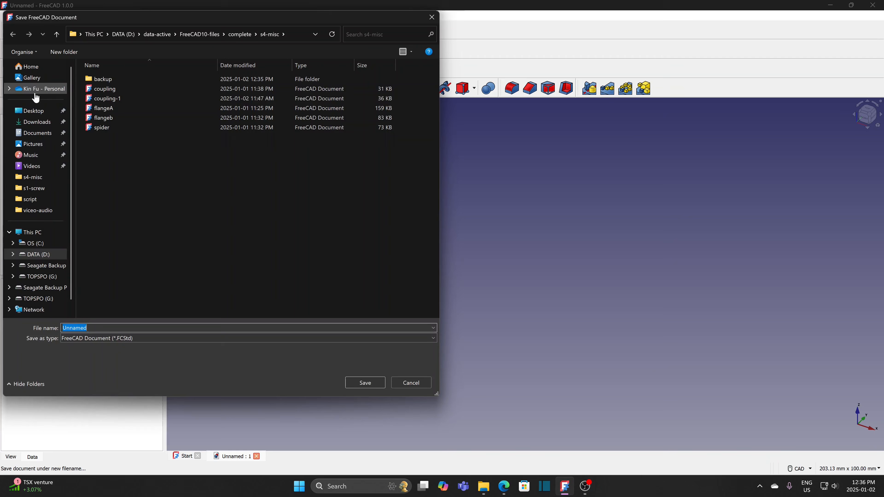
{"action": "left_click", "coordinate": [111, 88]}
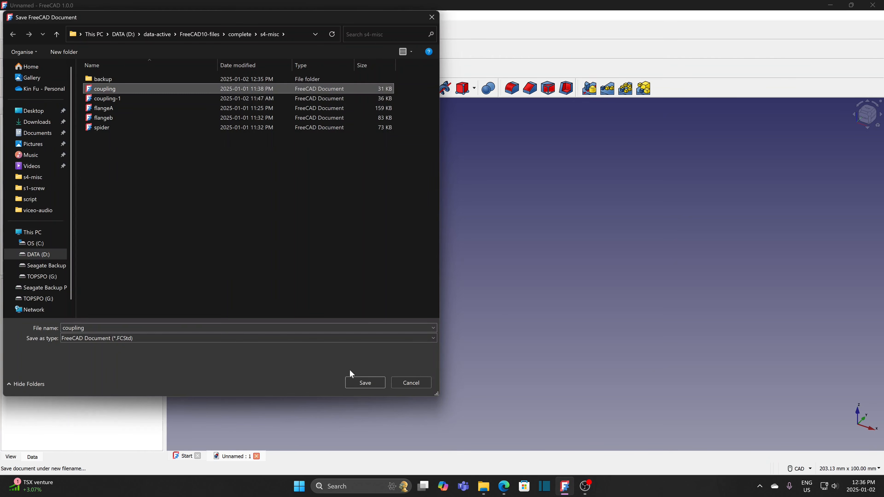
{"action": "left_click", "coordinate": [366, 383]}
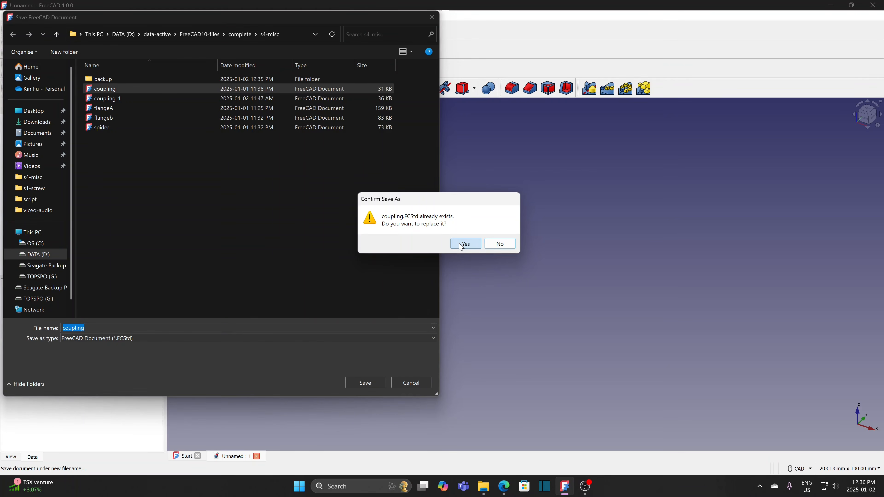
{"action": "left_click", "coordinate": [466, 246]}
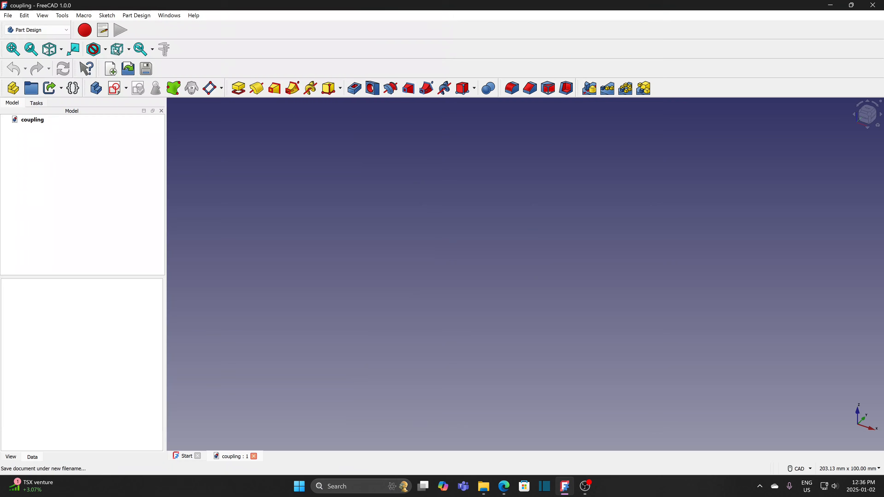
- Switch to the Assembly workbench and create a new assembly
{"action": "left_click", "coordinate": [44, 30]}
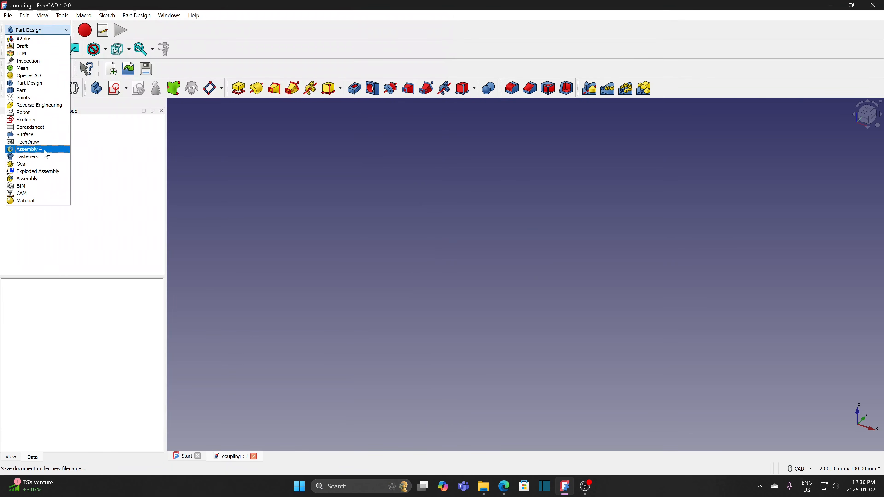
{"action": "left_click", "coordinate": [38, 179]}
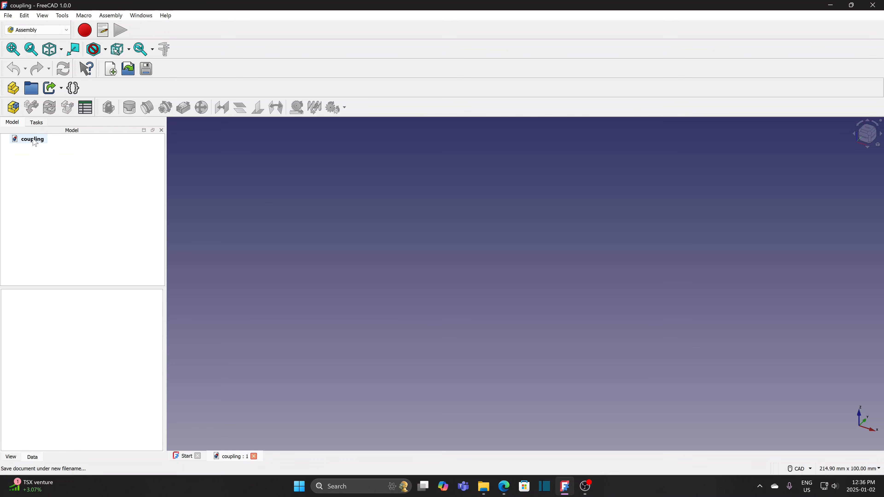
{"action": "left_click", "coordinate": [16, 107]}
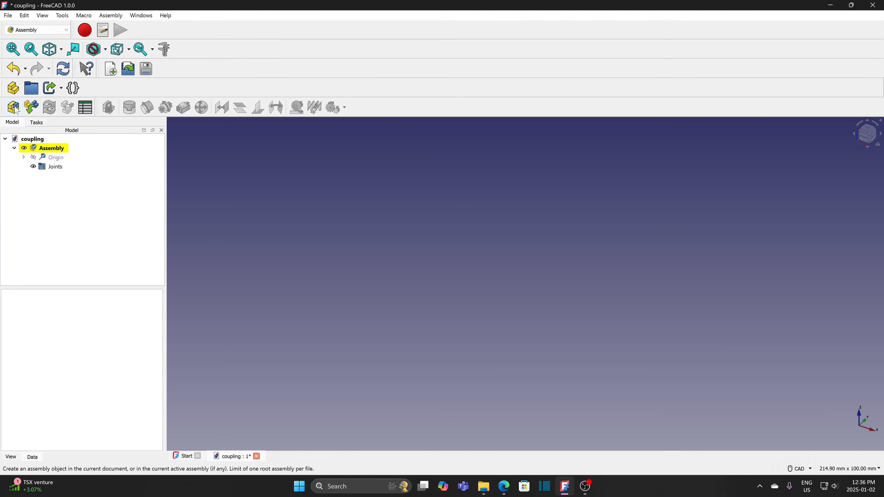
- Insert flangeA, flangeB and spider from their part files, declining automatic grounding
{"action": "left_click", "coordinate": [32, 108]}
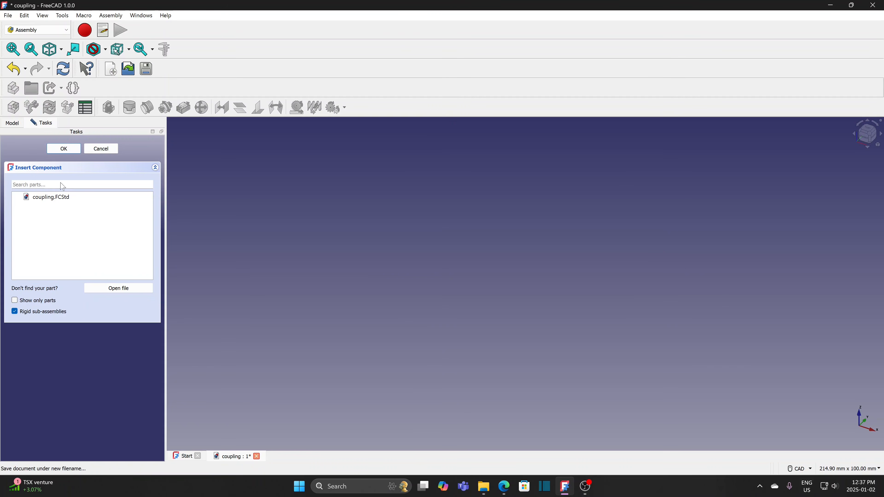
{"action": "left_click", "coordinate": [118, 289]}
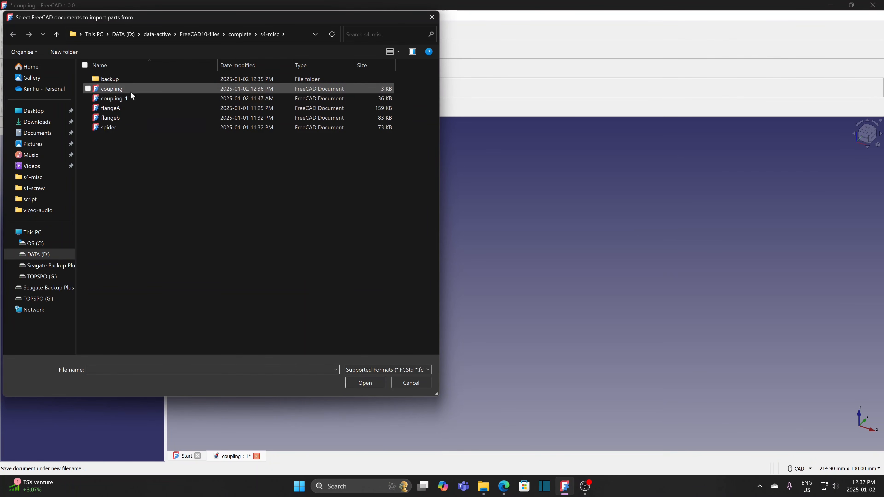
{"action": "left_click", "coordinate": [125, 108]}
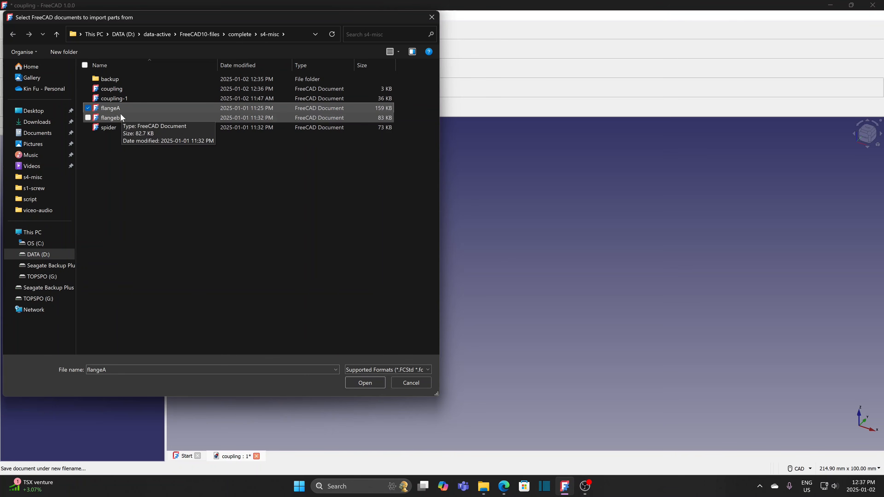
{"action": "left_click", "coordinate": [119, 116], "text": "ctrl"}
{"action": "left_click", "coordinate": [116, 128], "text": "ctrl"}
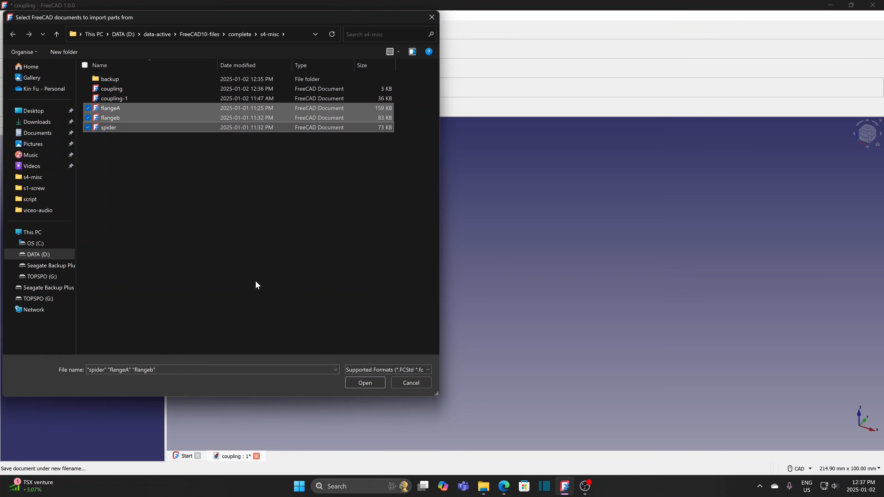
{"action": "left_click", "coordinate": [358, 379]}
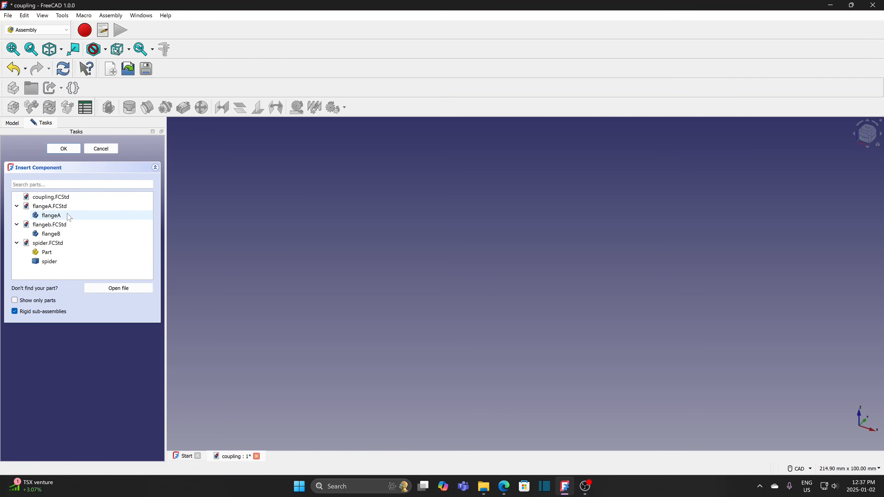
{"action": "left_click", "coordinate": [70, 218]}
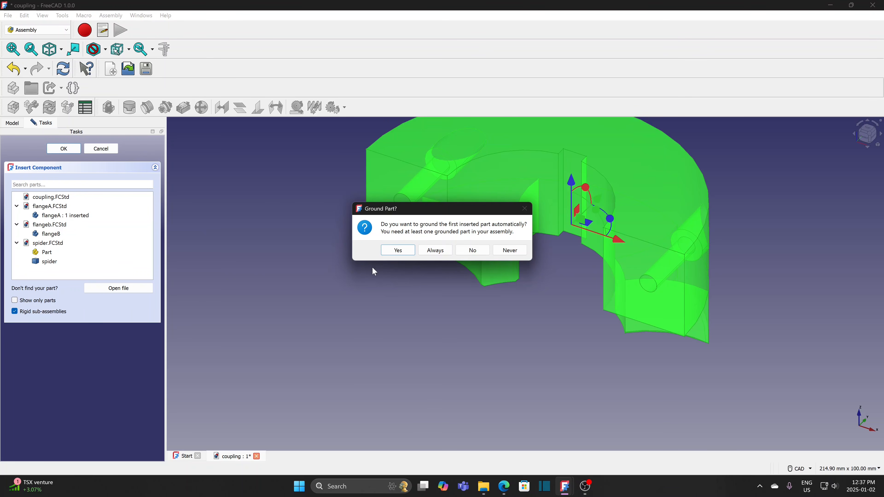
{"action": "left_click", "coordinate": [467, 253]}
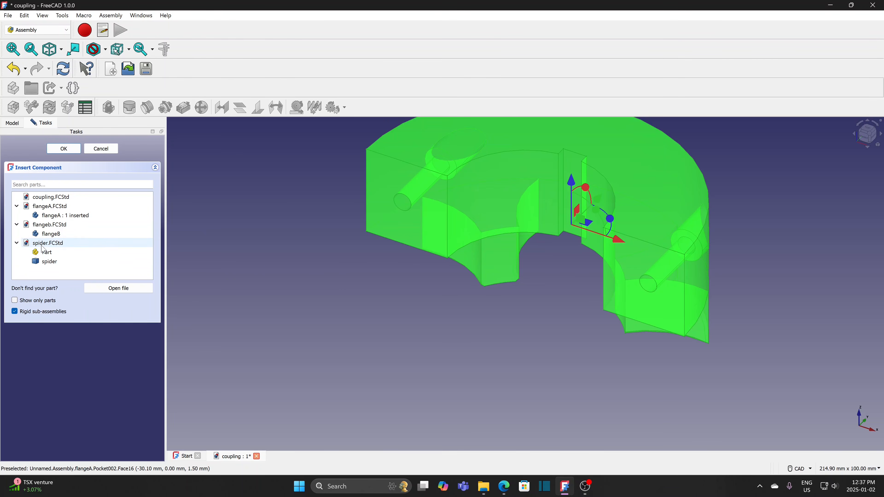
{"action": "left_click", "coordinate": [55, 236]}
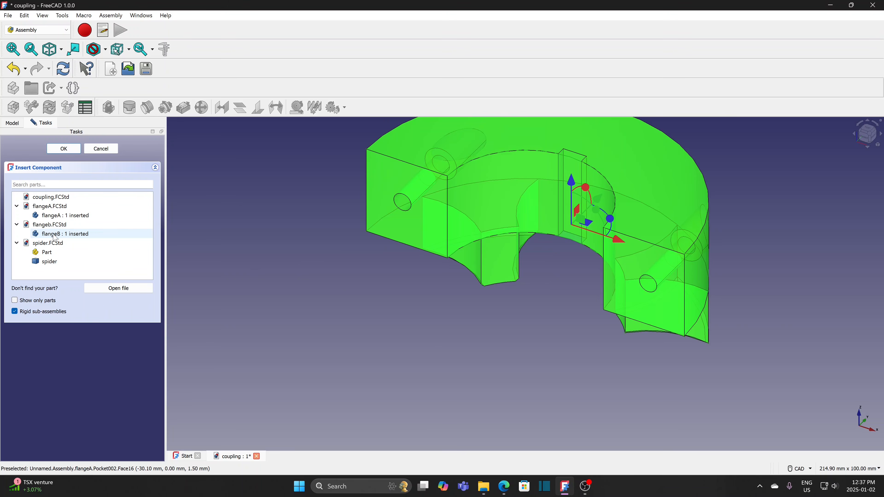
{"action": "left_click", "coordinate": [49, 261]}
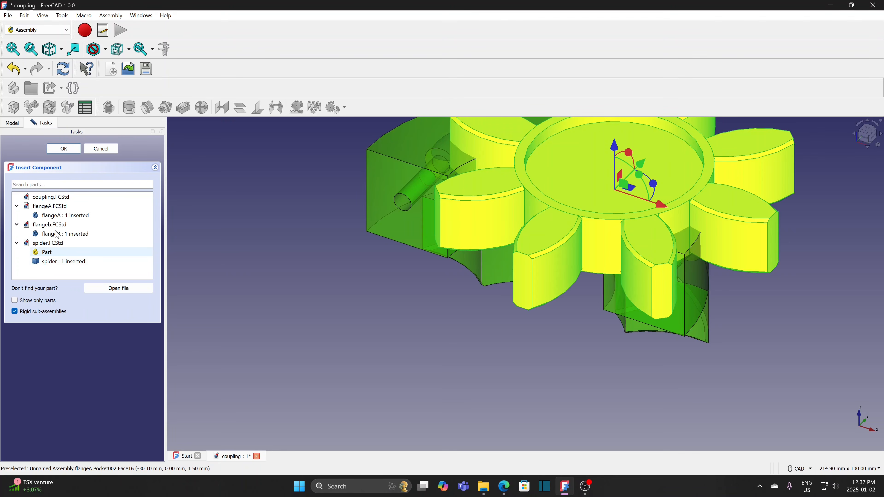
{"action": "left_click", "coordinate": [64, 148]}
- Drag the spider and second flange apart, then ground the green flange
{"action": "scroll", "coordinate": [256, 245], "scroll_direction": "down", "scroll_amount": 3}
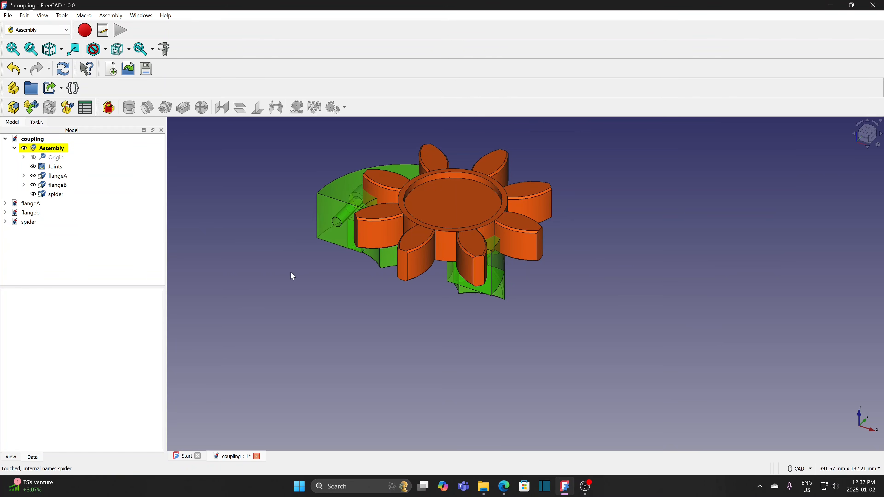
{"action": "left_click_drag", "start_coordinate": [441, 205], "coordinate": [770, 227]}
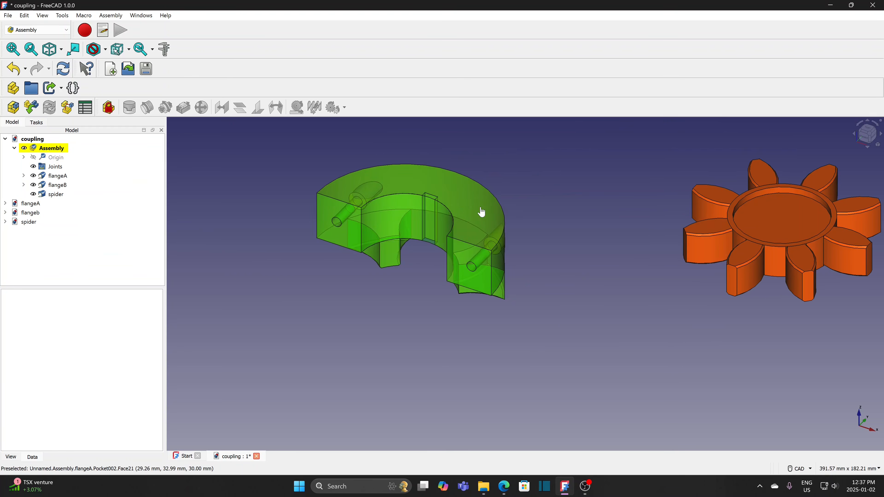
{"action": "left_click_drag", "start_coordinate": [482, 213], "coordinate": [666, 324]}
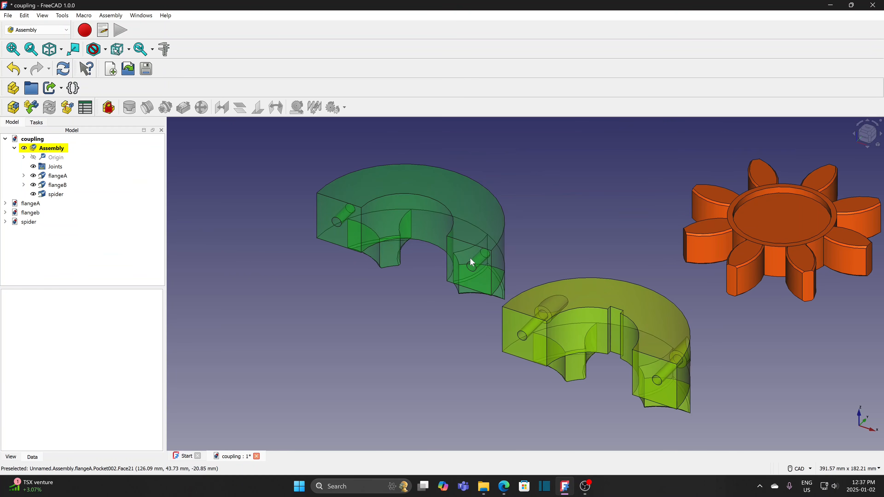
{"action": "left_click", "coordinate": [462, 201]}
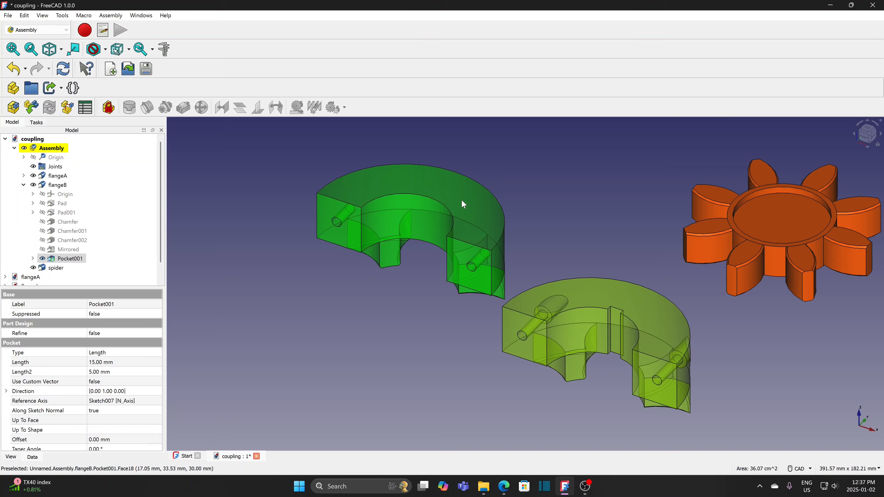
{"action": "left_click", "coordinate": [109, 109]}
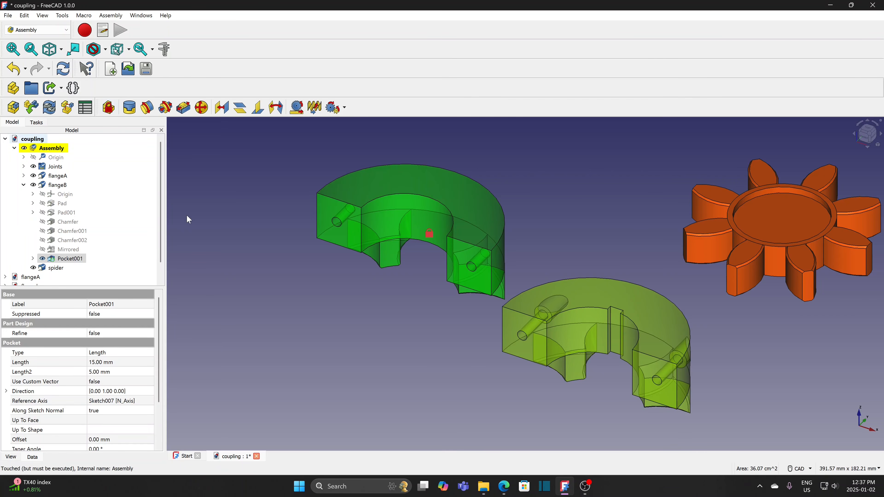
- Reposition the spider so it floats clear of flangeA above the flanges
{"action": "scroll", "coordinate": [353, 309], "scroll_direction": "down", "scroll_amount": 3}
{"action": "scroll", "coordinate": [353, 309], "scroll_direction": "up", "scroll_amount": 1}
{"action": "middle_click_drag", "start_coordinate": [362, 344], "coordinate": [508, 237]}
{"action": "middle_click_drag", "start_coordinate": [481, 313], "coordinate": [478, 262]}
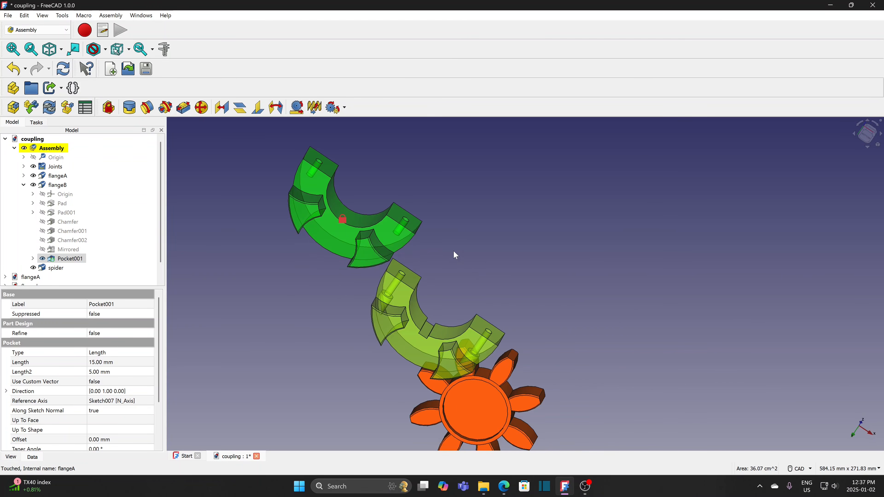
{"action": "left_click_drag", "start_coordinate": [484, 421], "coordinate": [435, 234]}
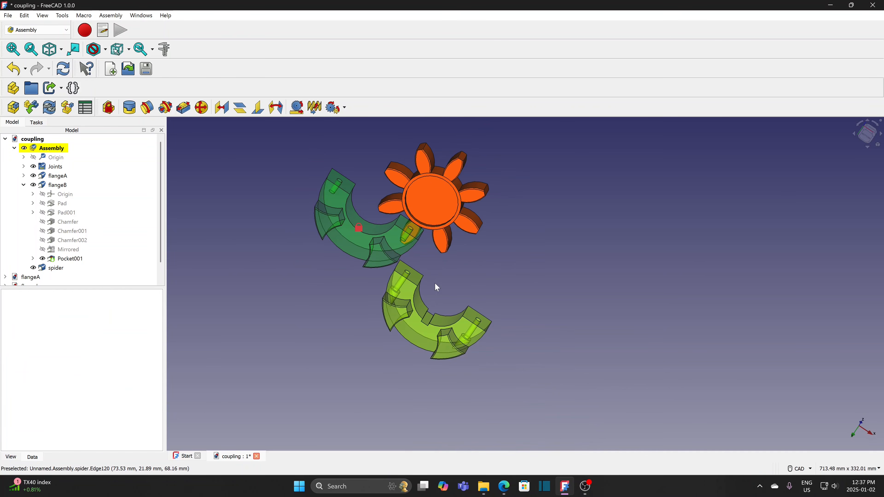
{"action": "middle_click_drag", "start_coordinate": [435, 283], "coordinate": [561, 286]}
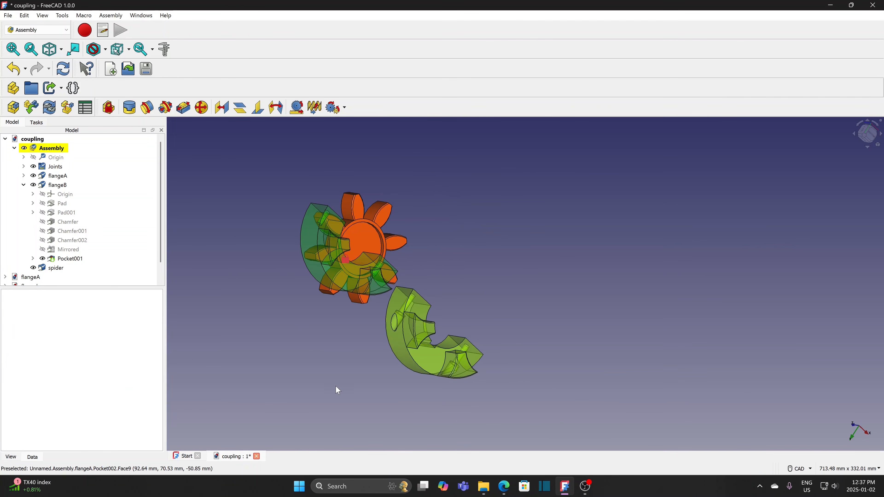
{"action": "middle_click_drag", "start_coordinate": [326, 371], "coordinate": [371, 279]}
{"action": "left_click_drag", "start_coordinate": [289, 292], "coordinate": [364, 244]}
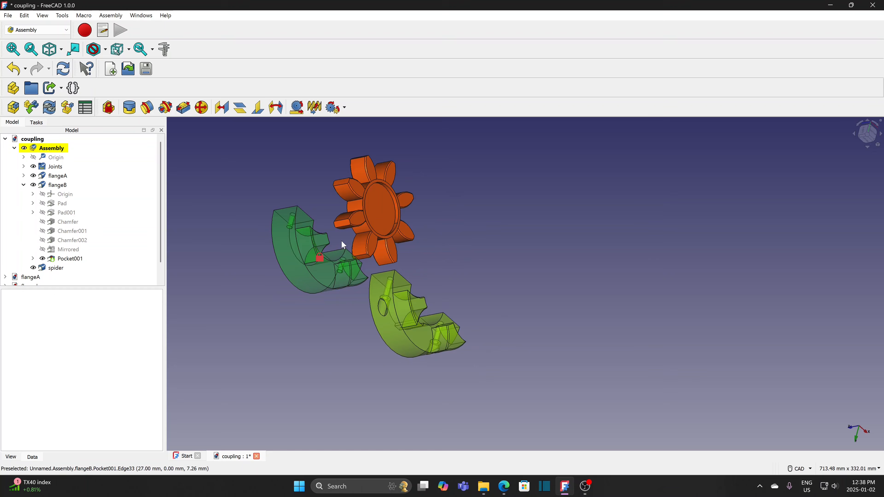
{"action": "middle_click_drag", "start_coordinate": [344, 243], "coordinate": [330, 289]}
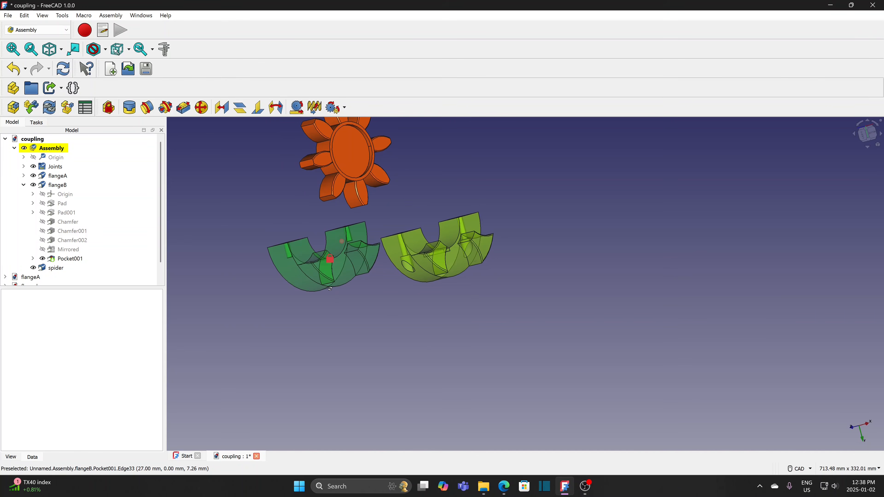
- Revolute-joint the spider to a circular edge of flangeB and test its rotation
{"action": "left_click", "coordinate": [323, 176]}
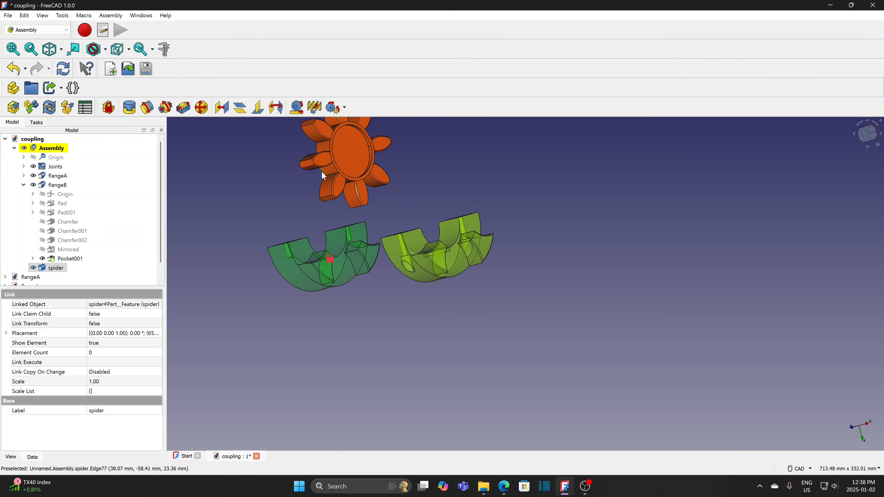
{"action": "left_click", "coordinate": [339, 256], "text": "ctrl"}
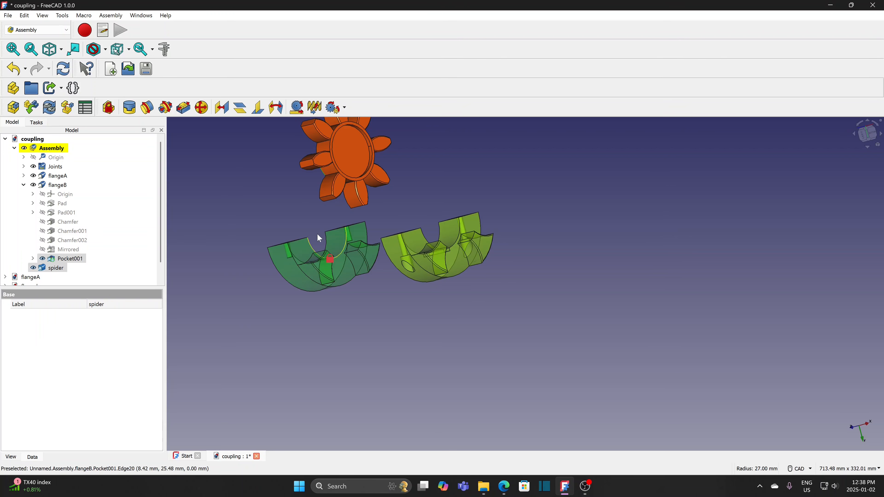
{"action": "left_click", "coordinate": [148, 108]}
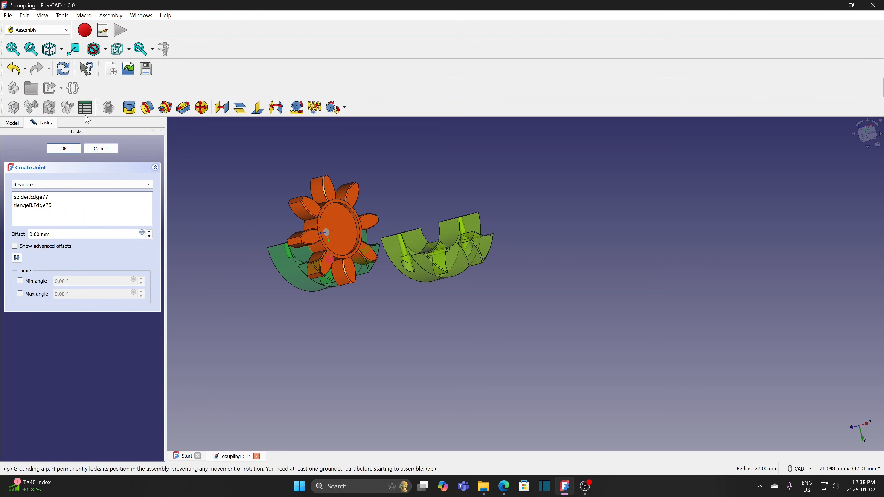
{"action": "left_click", "coordinate": [63, 149]}
{"action": "scroll", "coordinate": [349, 284], "scroll_direction": "up", "scroll_amount": 3}
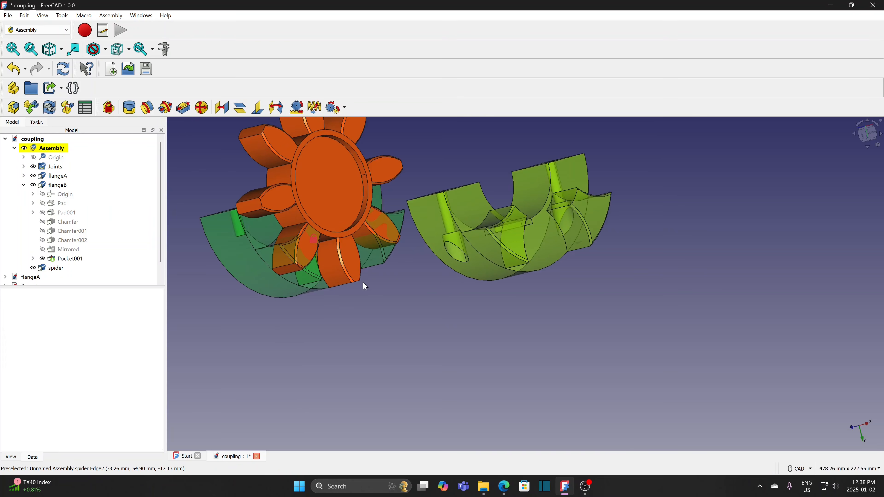
{"action": "middle_click_drag", "start_coordinate": [387, 291], "coordinate": [425, 309]}
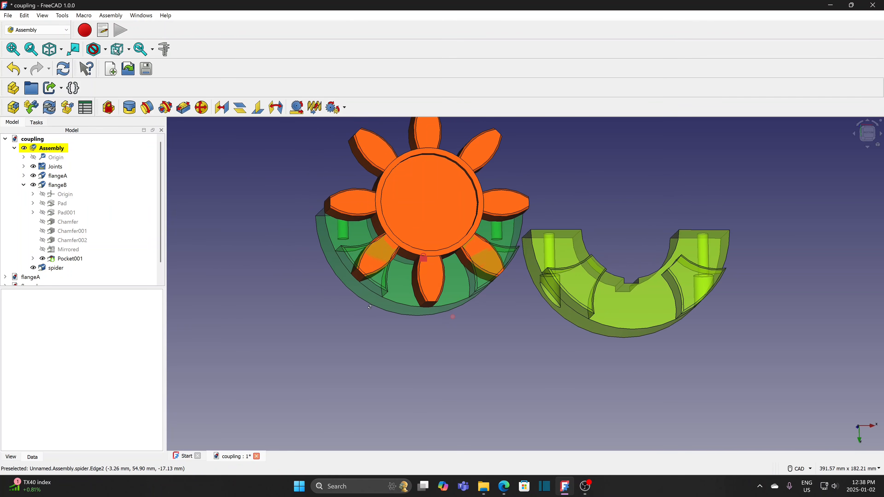
{"action": "left_click_drag", "start_coordinate": [433, 287], "coordinate": [475, 316]}
- Add a slider joint between vertical edges of flangeB and spider, sliding the spider down
{"action": "scroll", "coordinate": [476, 317], "scroll_direction": "up", "scroll_amount": 3}
{"action": "scroll", "coordinate": [478, 322], "scroll_direction": "down", "scroll_amount": 3}
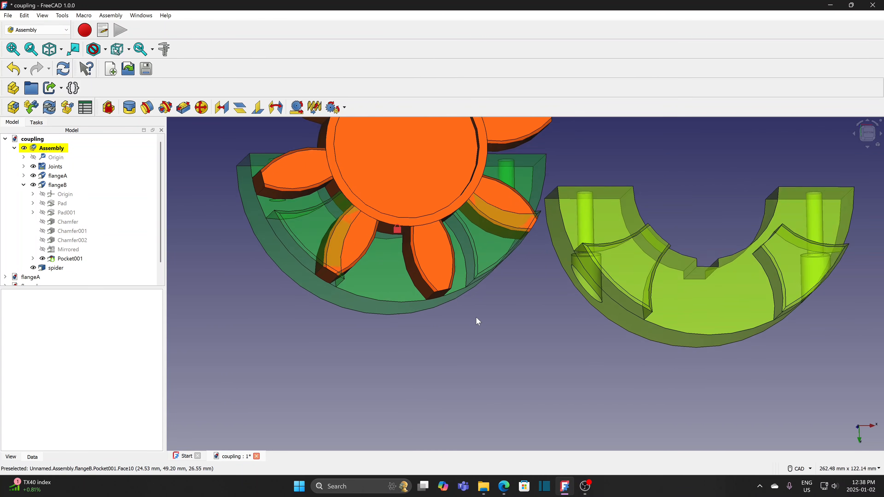
{"action": "middle_click_drag", "start_coordinate": [478, 321], "coordinate": [490, 357]}
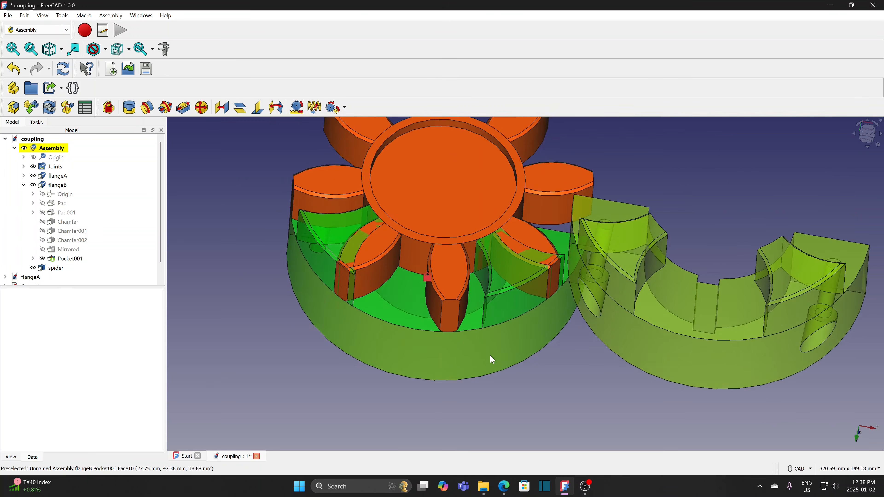
{"action": "scroll", "coordinate": [478, 335], "scroll_direction": "up", "scroll_amount": 3}
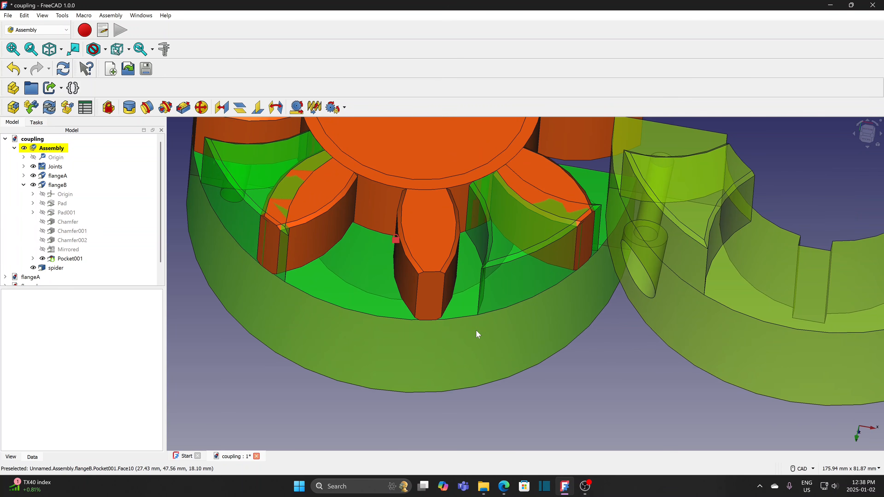
{"action": "left_click", "coordinate": [481, 300]}
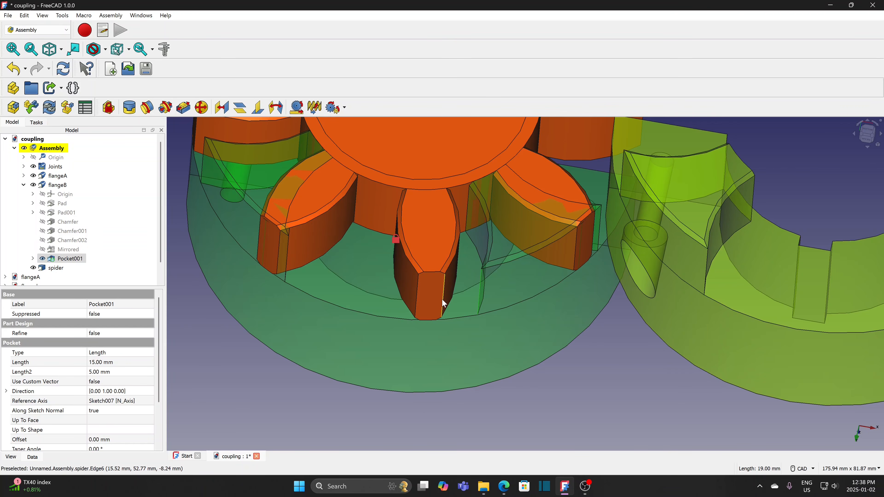
{"action": "left_click", "coordinate": [444, 302]}
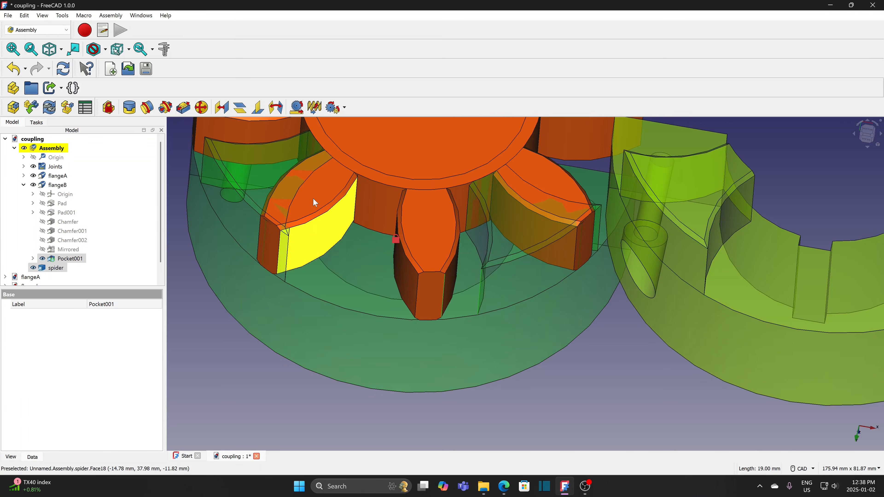
{"action": "left_click", "coordinate": [184, 108]}
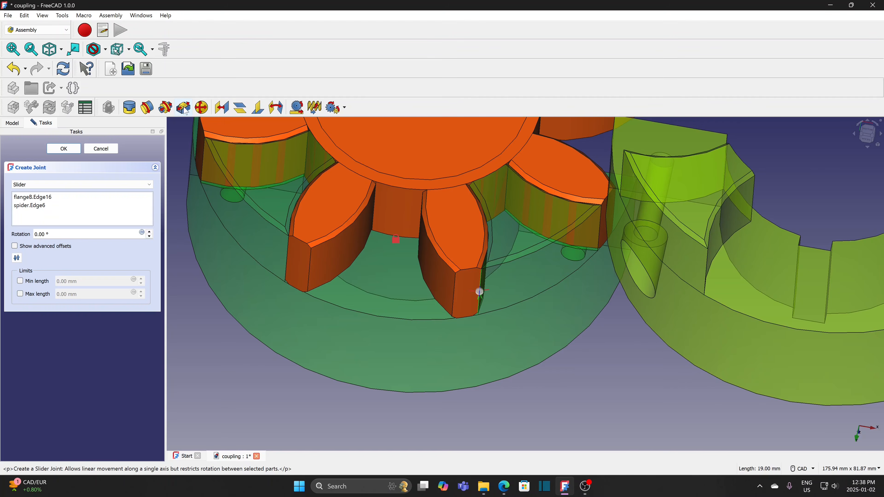
{"action": "left_click", "coordinate": [63, 149]}
{"action": "scroll", "coordinate": [374, 305], "scroll_direction": "down", "scroll_amount": 2}
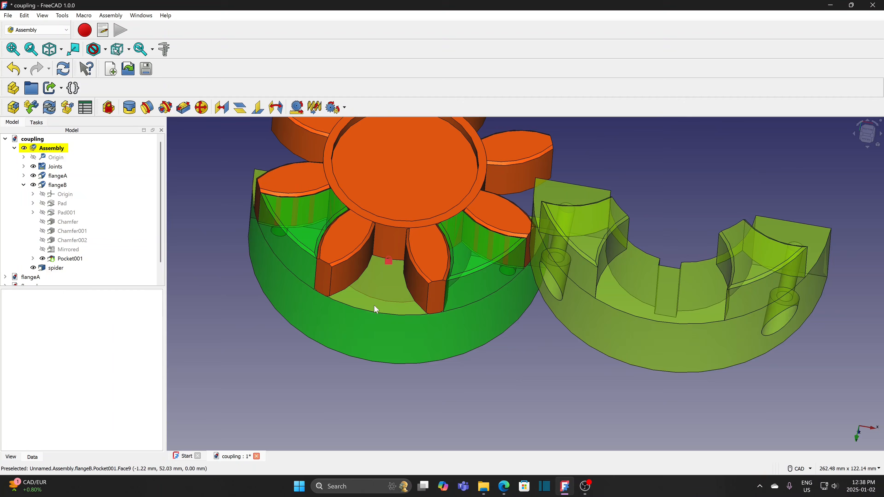
{"action": "left_click_drag", "start_coordinate": [436, 201], "coordinate": [387, 210]}
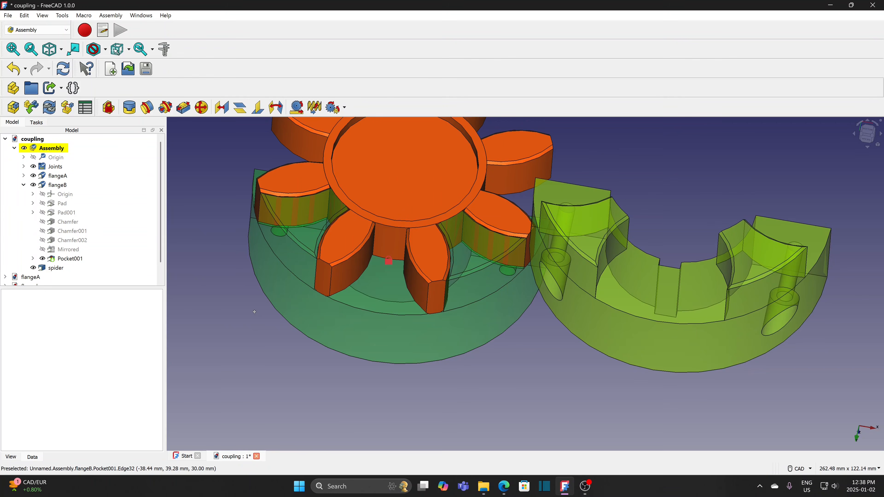
{"action": "middle_click_drag", "start_coordinate": [255, 314], "coordinate": [489, 388]}
{"action": "scroll", "coordinate": [491, 380], "scroll_direction": "down", "scroll_amount": 2}
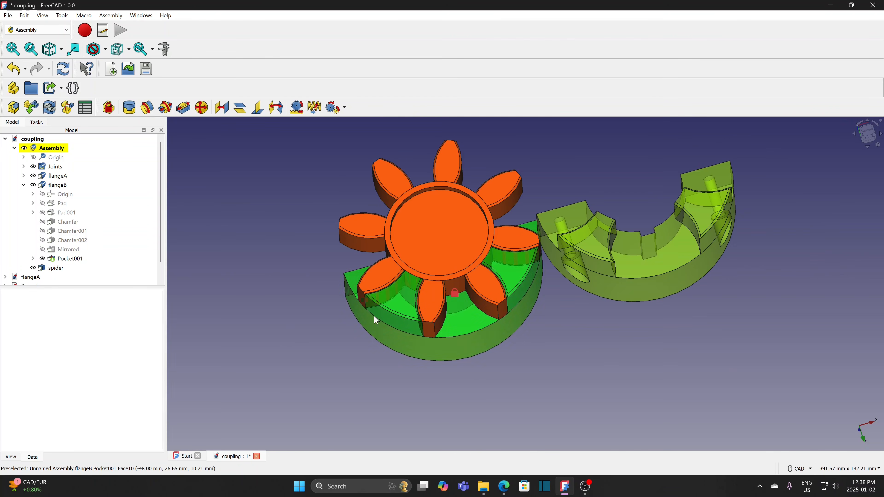
{"action": "middle_click_drag", "start_coordinate": [291, 284], "coordinate": [462, 305]}
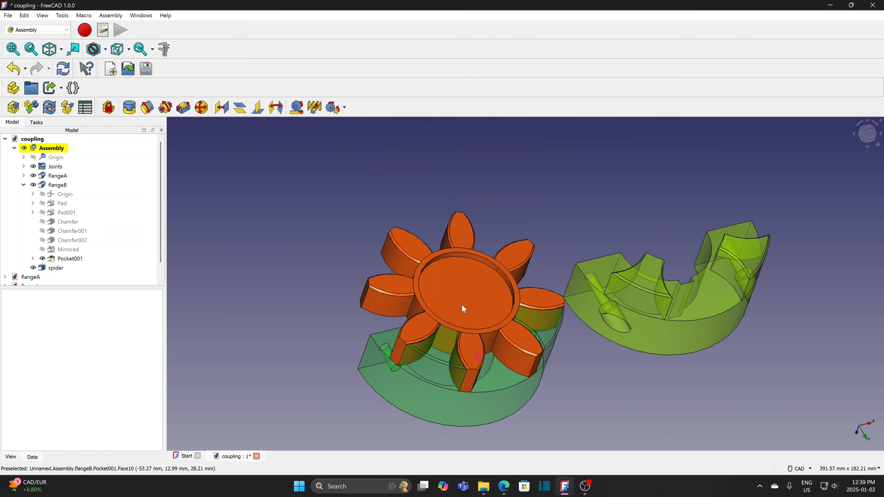
- Delete the Revolute and Slider joints and lift the freed spider upward
{"action": "left_click", "coordinate": [24, 167]}
{"action": "left_click", "coordinate": [78, 188]}
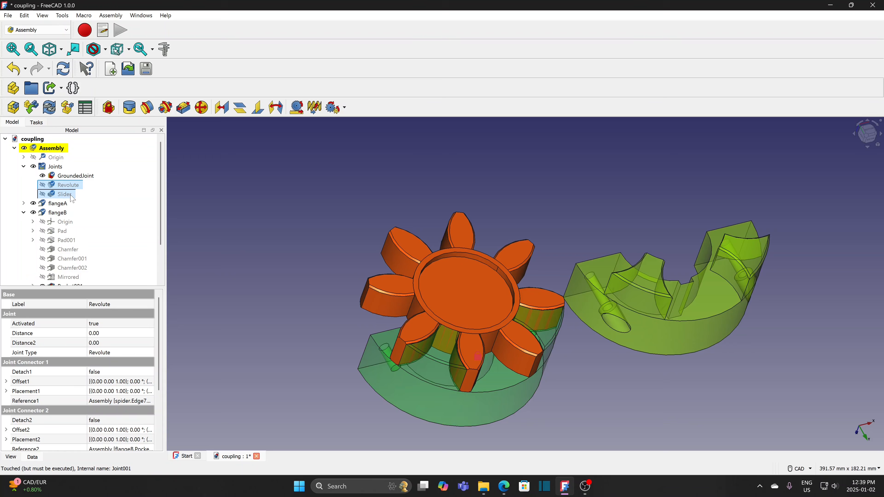
{"action": "key", "text": "Delete"}
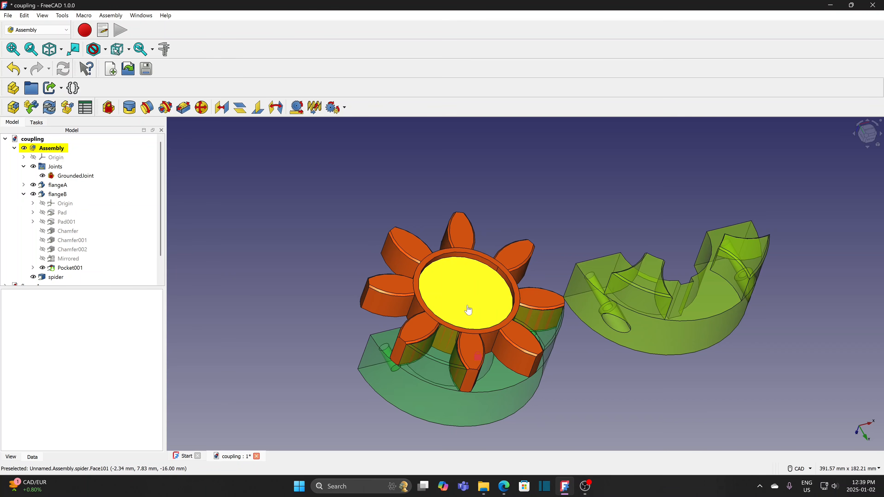
{"action": "left_click_drag", "start_coordinate": [468, 310], "coordinate": [469, 288]}
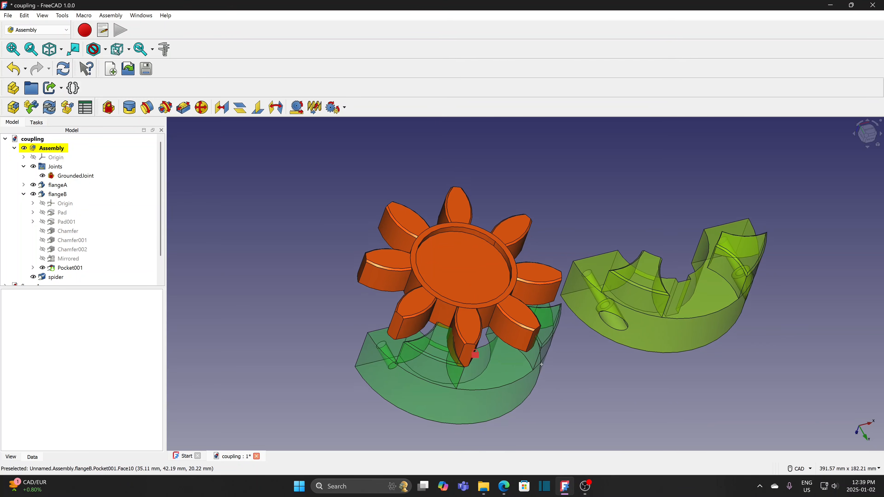
- Select a spider vertex and a flangeB pocket corner point
{"action": "middle_click_drag", "start_coordinate": [542, 364], "coordinate": [571, 362]}
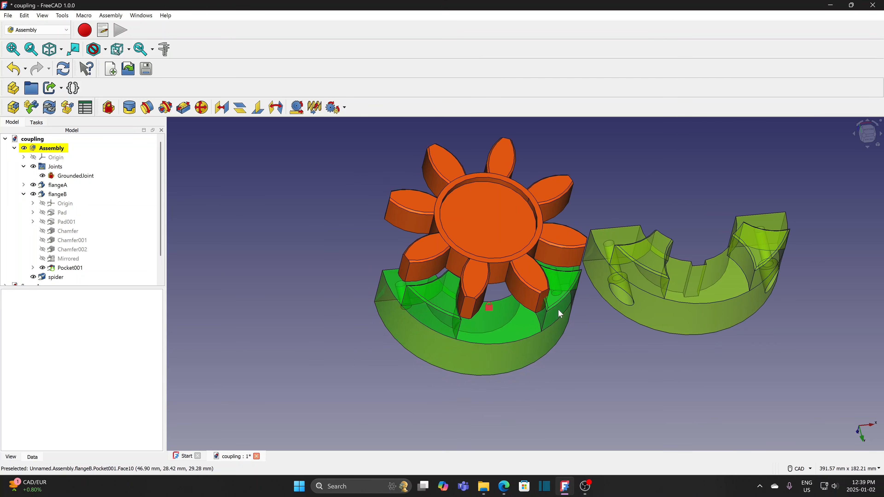
{"action": "scroll", "coordinate": [564, 313], "scroll_direction": "up", "scroll_amount": 1}
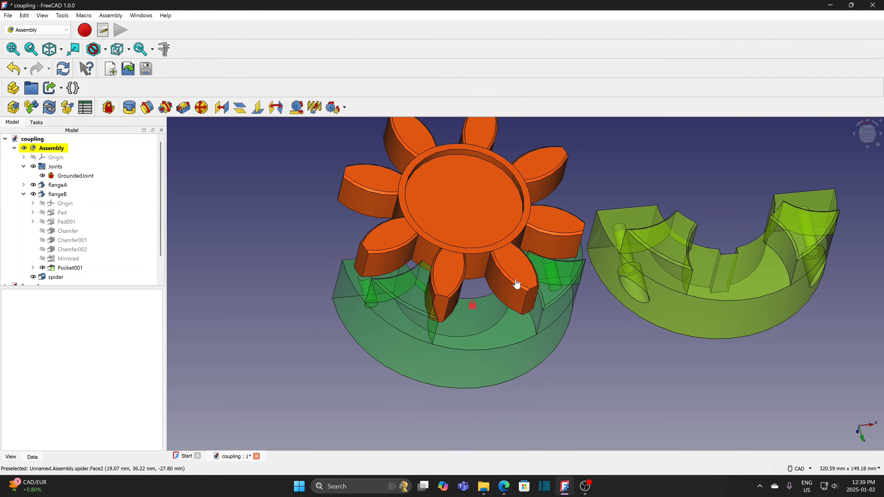
{"action": "scroll", "coordinate": [598, 315], "scroll_direction": "up", "scroll_amount": 2}
{"action": "middle_click_drag", "start_coordinate": [598, 314], "coordinate": [564, 329]}
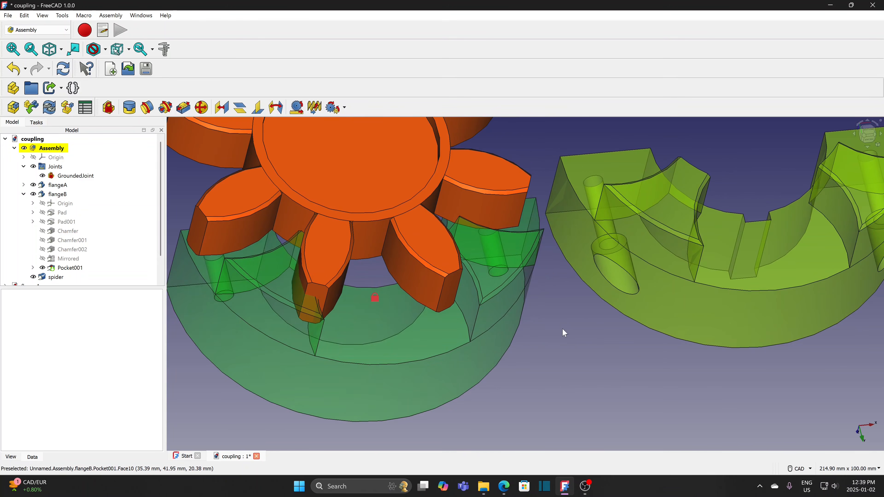
{"action": "left_click", "coordinate": [463, 269]}
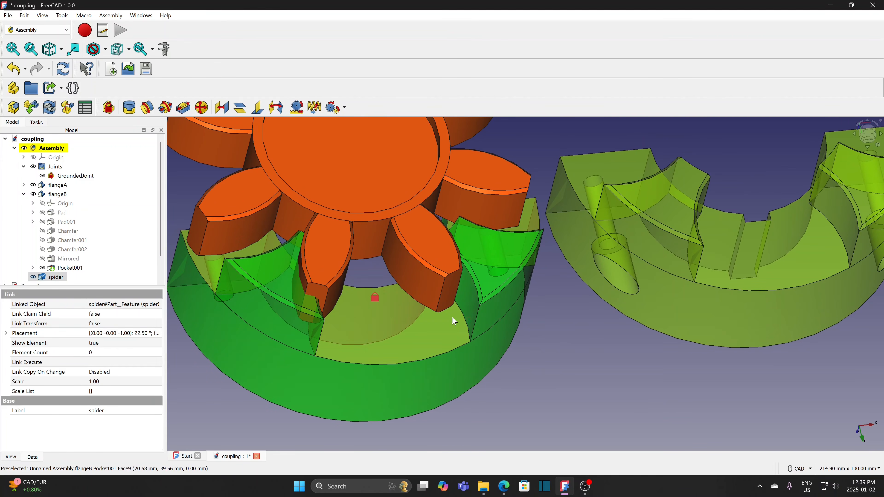
{"action": "left_click", "coordinate": [479, 305], "text": "ctrl"}
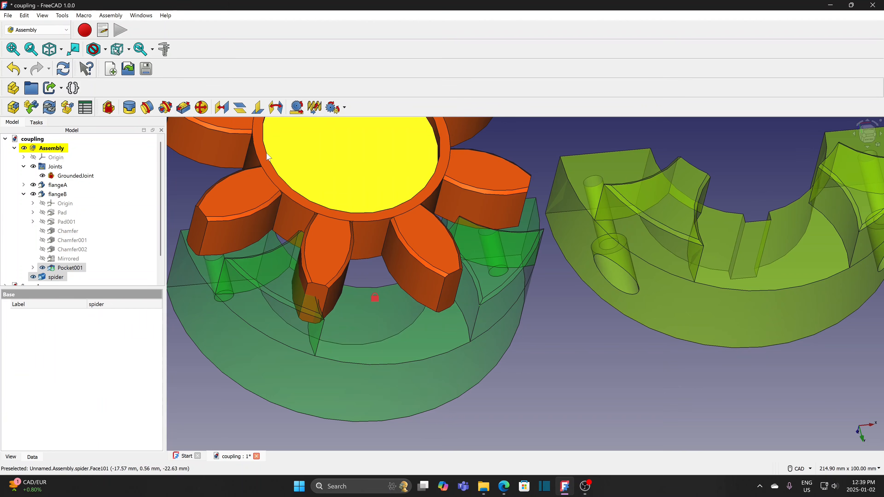
- Ball-joint the selected spider vertex to the flangeB pocket corner
{"action": "left_click", "coordinate": [202, 109]}
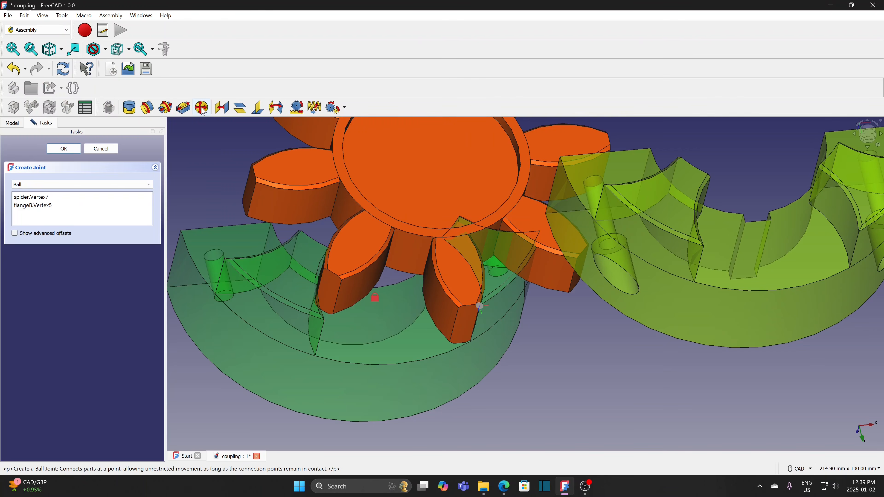
{"action": "left_click", "coordinate": [63, 149]}
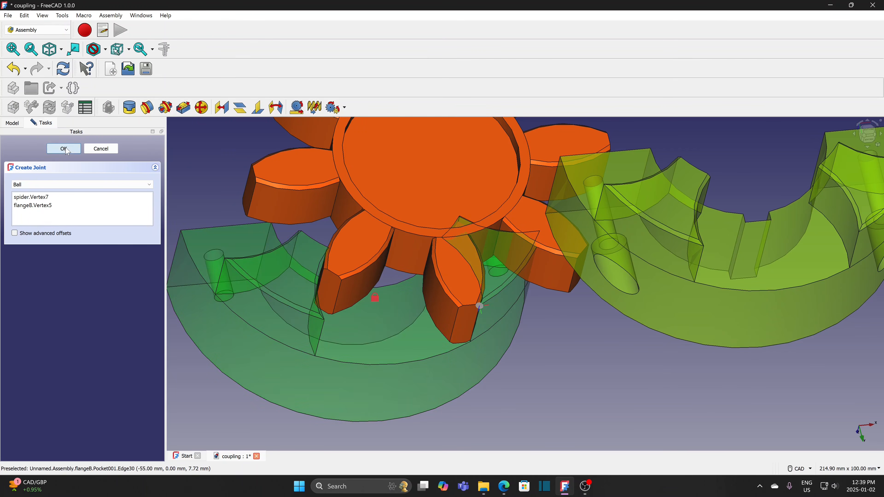
{"action": "scroll", "coordinate": [477, 420], "scroll_direction": "down", "scroll_amount": 1}
{"action": "middle_click_drag", "start_coordinate": [477, 421], "coordinate": [448, 378]}
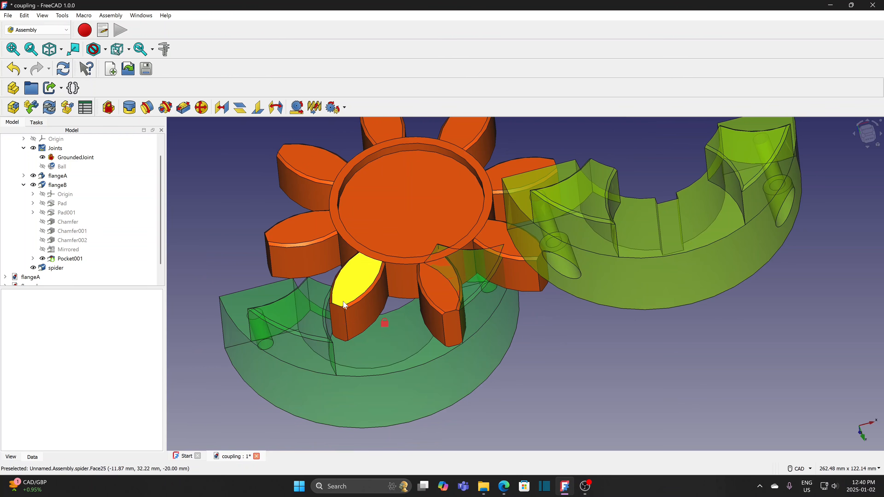
- Add ball joint Ball001 pinning another spider corner to a flangeB pocket corner
{"action": "left_click", "coordinate": [331, 308]}
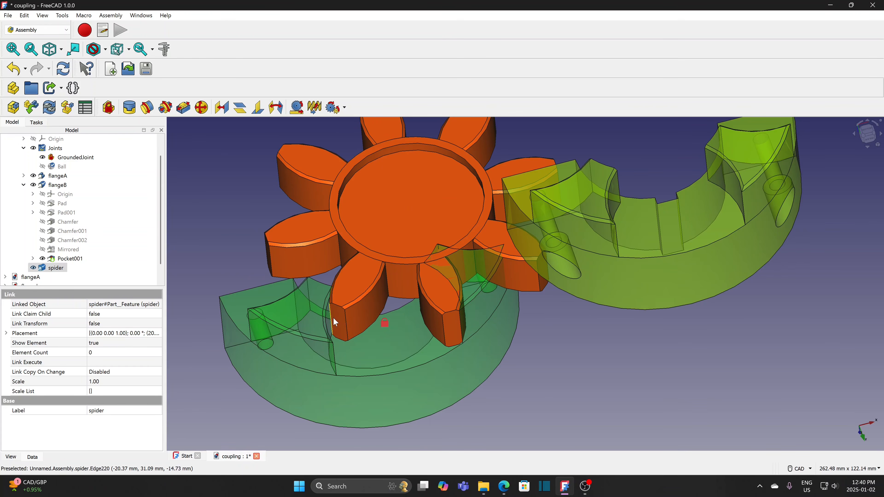
{"action": "left_click", "coordinate": [332, 343], "text": "ctrl"}
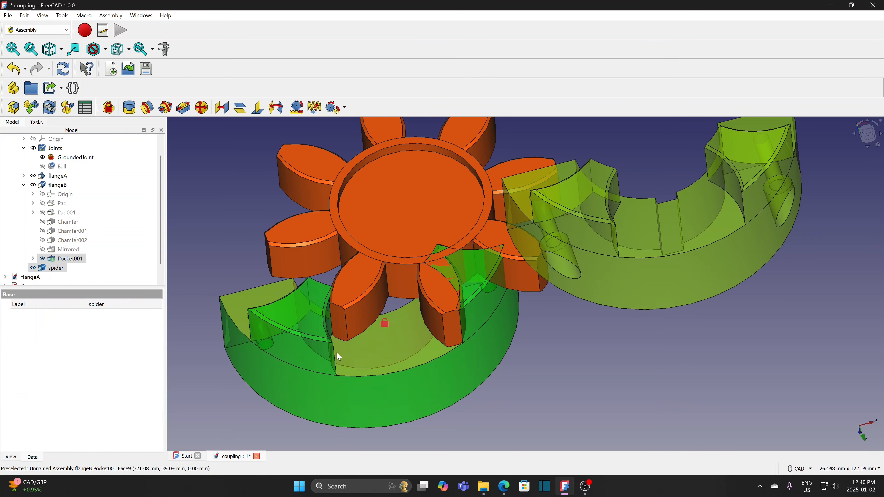
{"action": "left_click", "coordinate": [207, 112]}
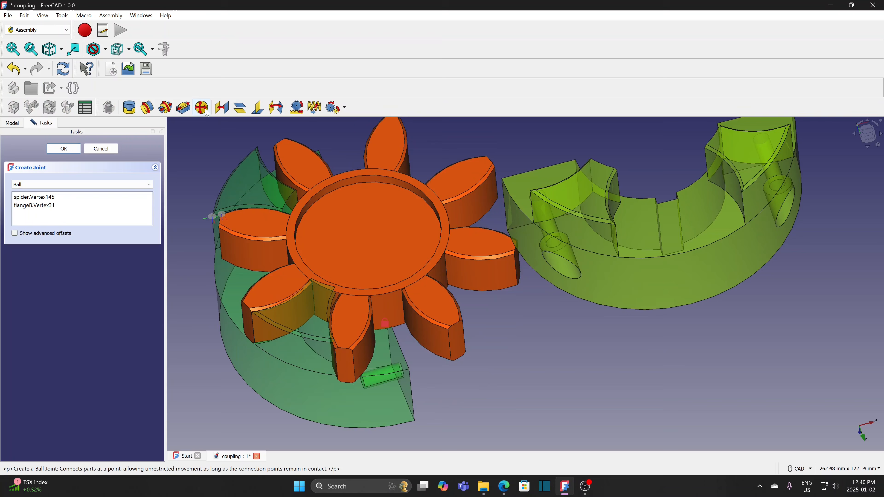
{"action": "left_click", "coordinate": [64, 149]}
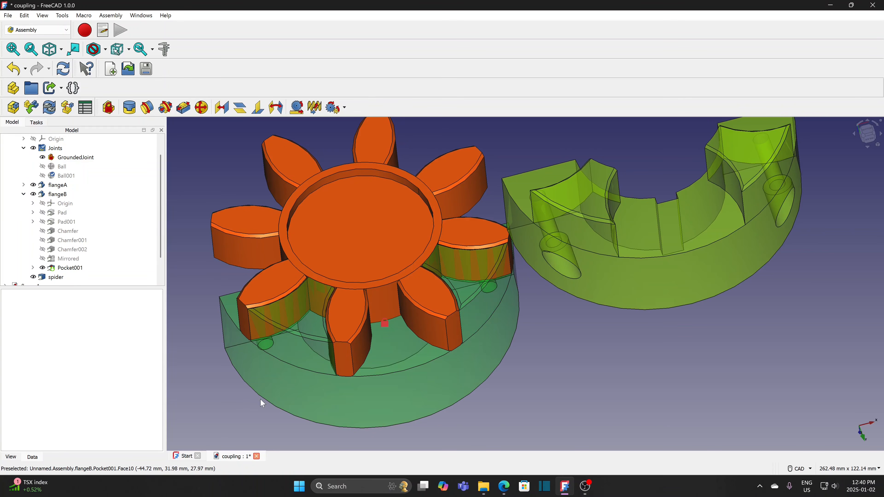
- Make spider Face56 parallel to flangeB's Face9 with a Parallel joint
{"action": "middle_click_drag", "start_coordinate": [213, 386], "coordinate": [290, 421]}
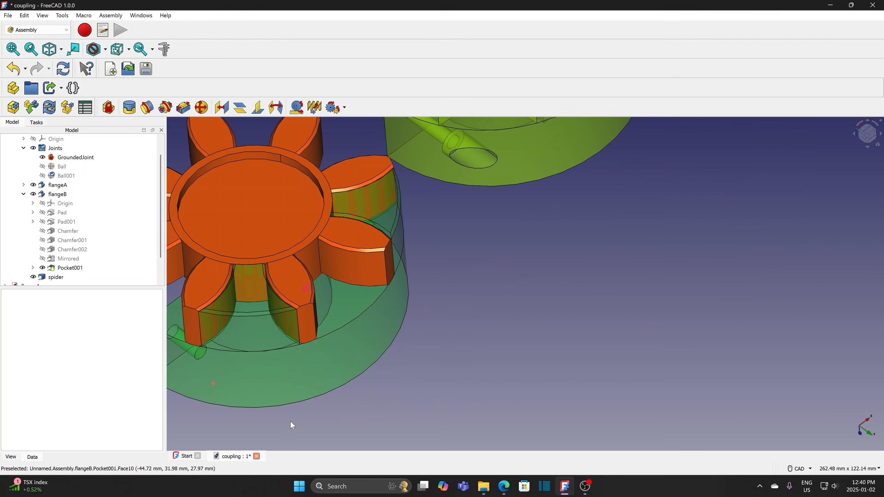
{"action": "middle_click_drag", "start_coordinate": [433, 360], "coordinate": [608, 227]}
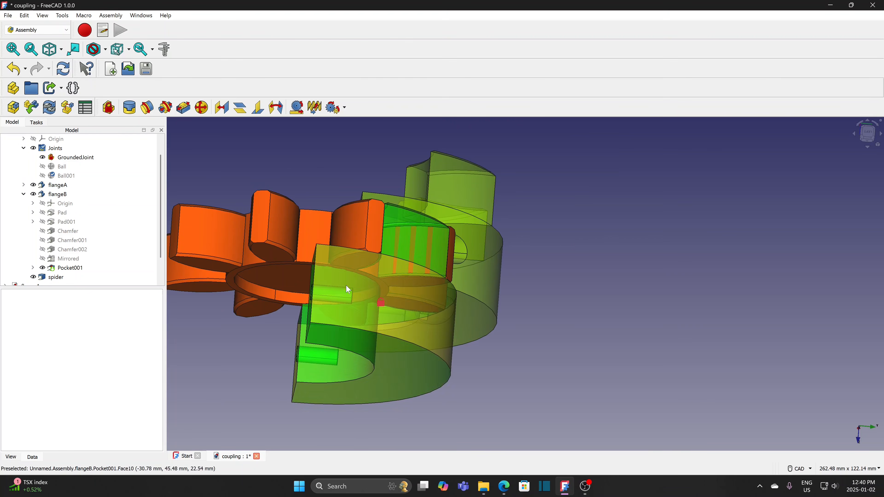
{"action": "left_click", "coordinate": [277, 259]}
{"action": "middle_click_drag", "start_coordinate": [568, 240], "coordinate": [494, 269]}
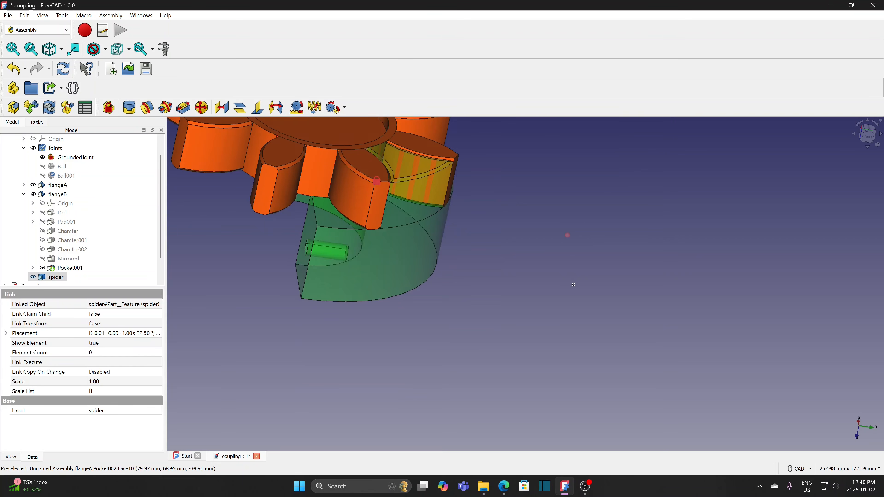
{"action": "left_click", "coordinate": [331, 218], "text": "ctrl"}
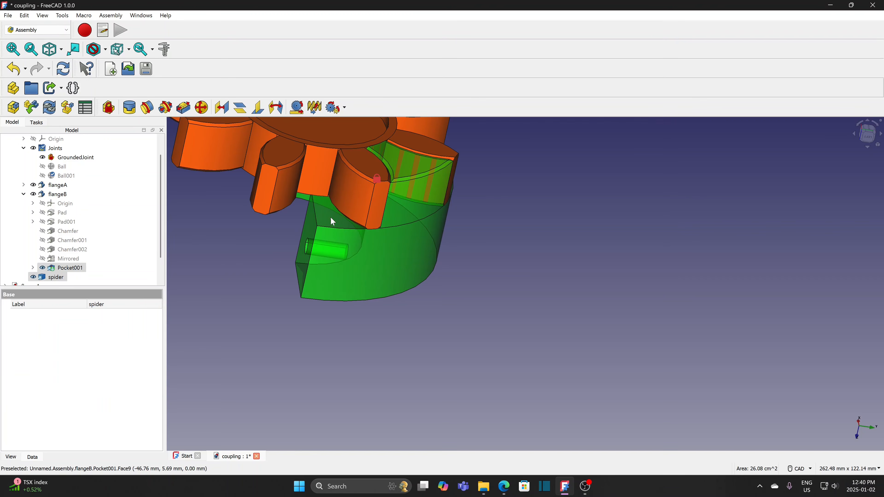
{"action": "left_click", "coordinate": [240, 108]}
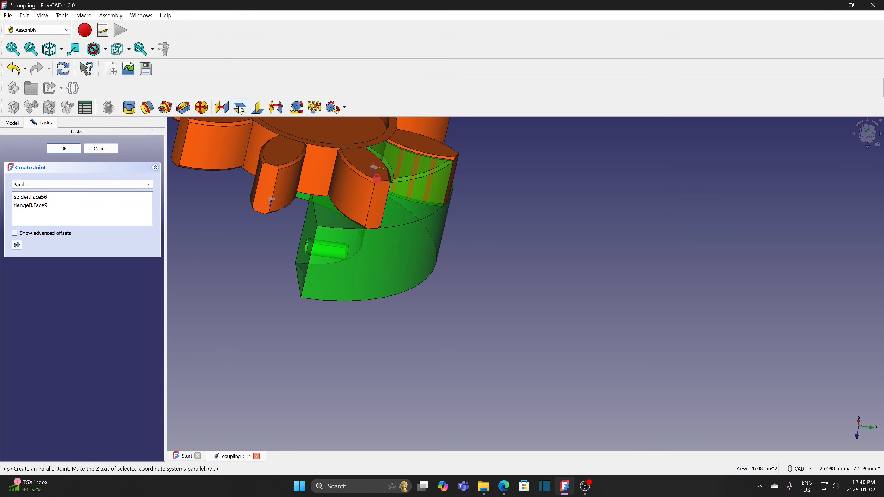
{"action": "left_click", "coordinate": [64, 149]}
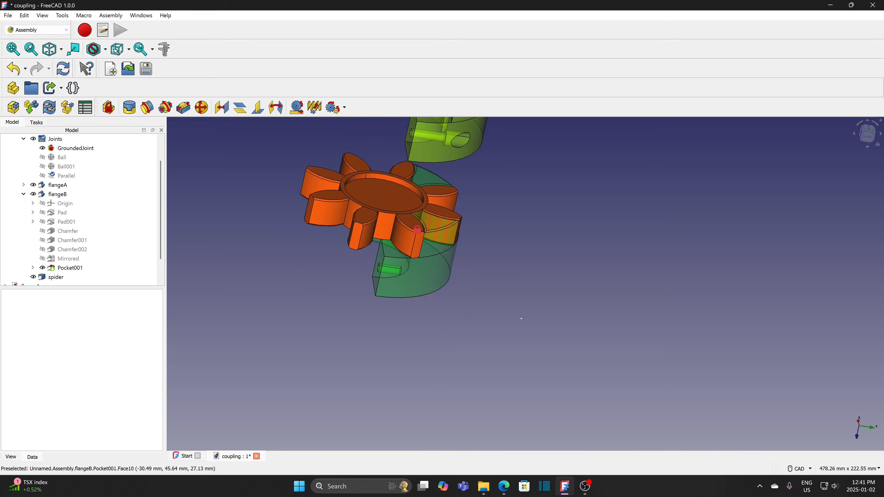
{"action": "middle_click_drag", "start_coordinate": [523, 318], "coordinate": [585, 325]}
- Select flangeA and rotate it -22.50° with the dragger
{"action": "scroll", "coordinate": [585, 325], "scroll_direction": "up", "scroll_amount": 3}
{"action": "middle_click_drag", "start_coordinate": [585, 325], "coordinate": [564, 338]}
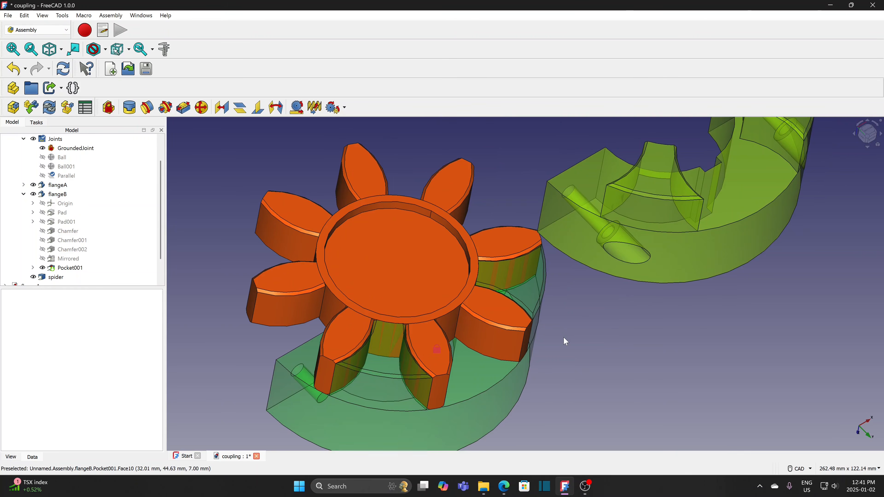
{"action": "scroll", "coordinate": [566, 342], "scroll_direction": "down", "scroll_amount": 3}
{"action": "middle_click_drag", "start_coordinate": [479, 403], "coordinate": [558, 360]}
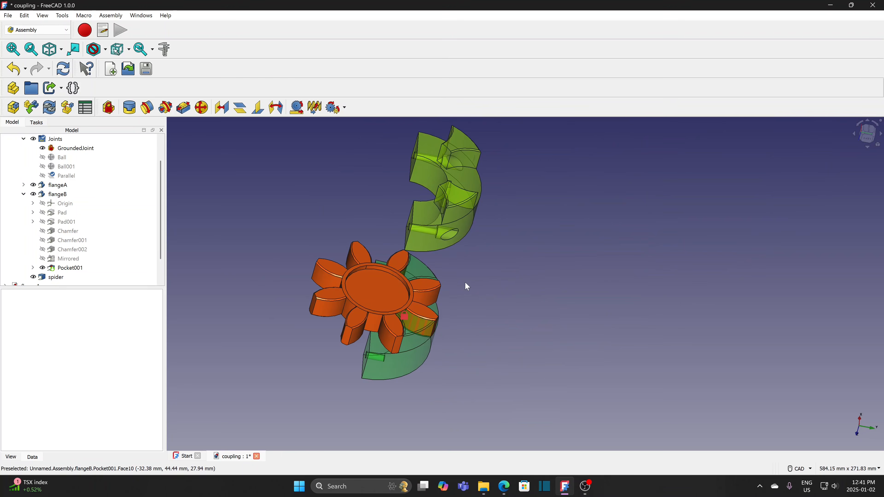
{"action": "left_click", "coordinate": [430, 151]}
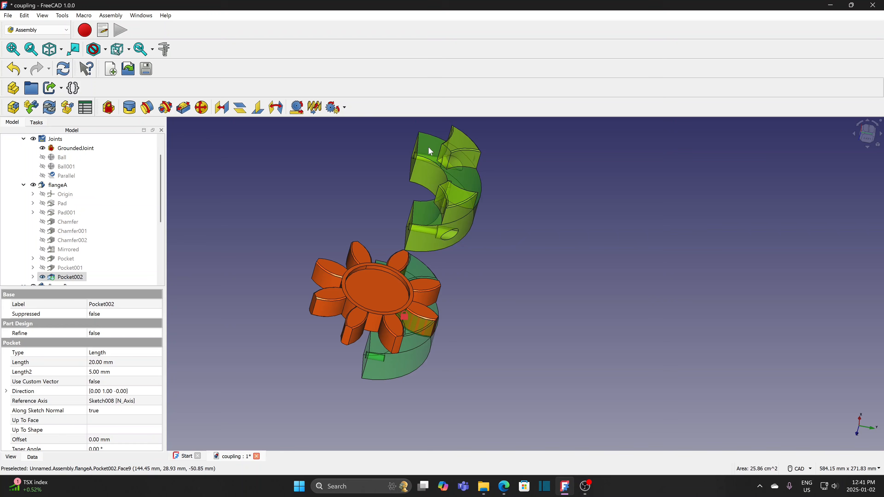
{"action": "left_click", "coordinate": [429, 148]}
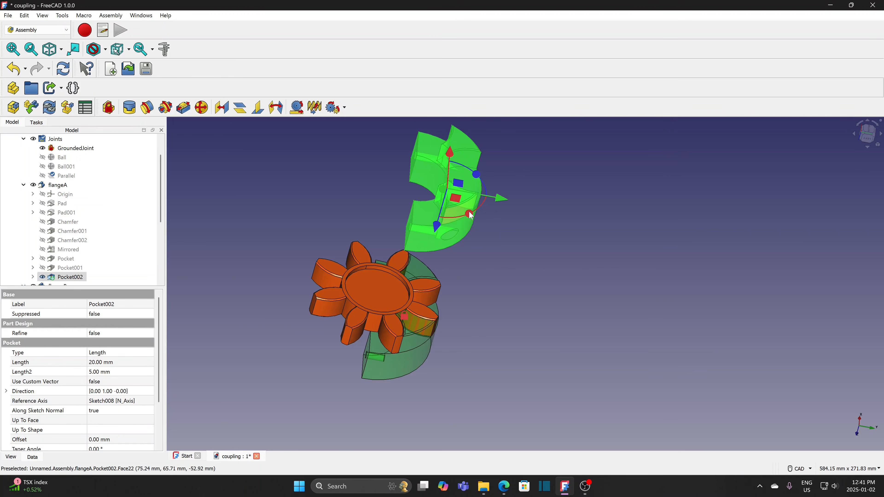
{"action": "left_click_drag", "start_coordinate": [470, 216], "coordinate": [536, 238]}
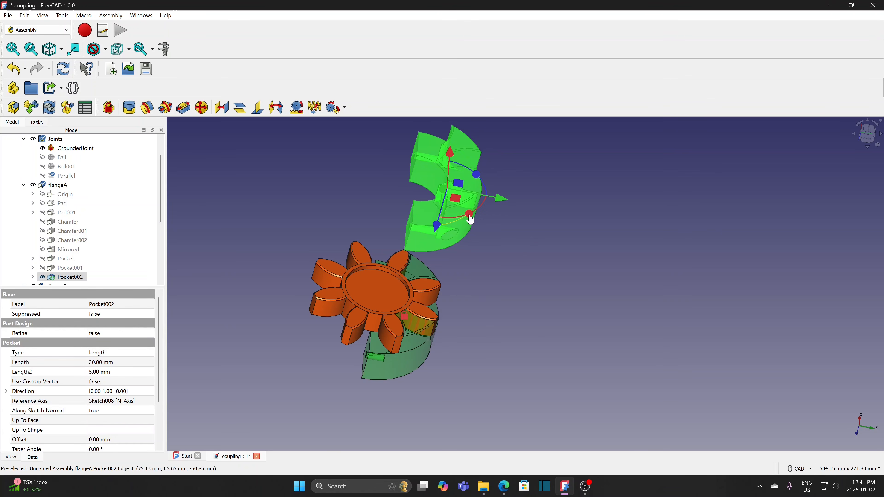
{"action": "left_click_drag", "start_coordinate": [470, 215], "coordinate": [494, 278]}
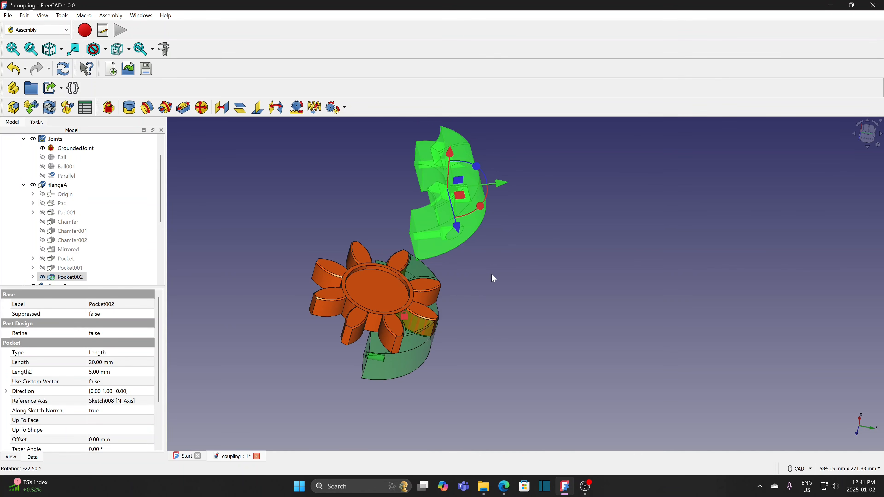
- Rotate flangeA -22.50° about another axis and move it 62 mm beside the spider
{"action": "scroll", "coordinate": [491, 276], "scroll_direction": "down", "scroll_amount": 2}
{"action": "middle_click_drag", "start_coordinate": [486, 308], "coordinate": [472, 267]}
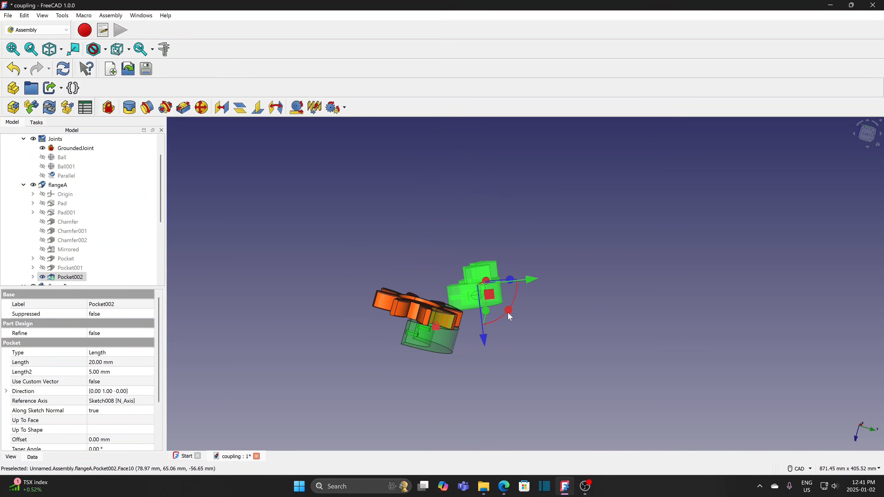
{"action": "left_click_drag", "start_coordinate": [510, 279], "coordinate": [421, 251]}
{"action": "middle_click_drag", "start_coordinate": [420, 251], "coordinate": [429, 284]}
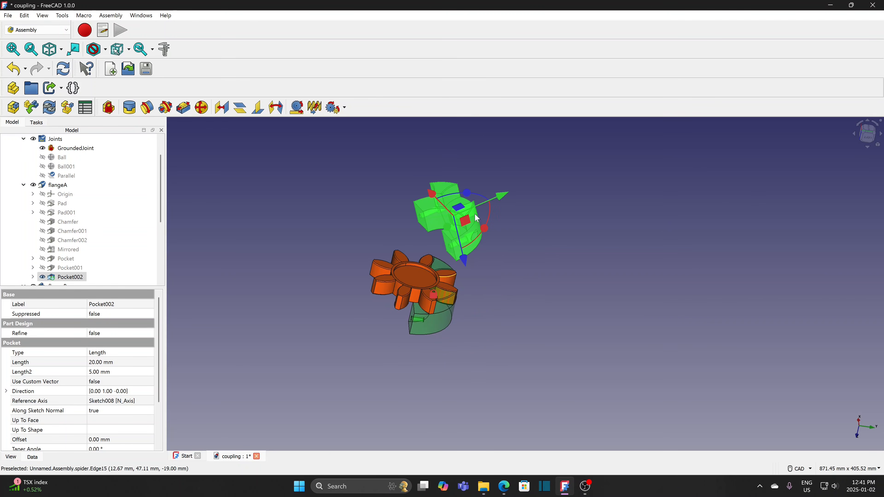
{"action": "left_click_drag", "start_coordinate": [464, 194], "coordinate": [281, 258]}
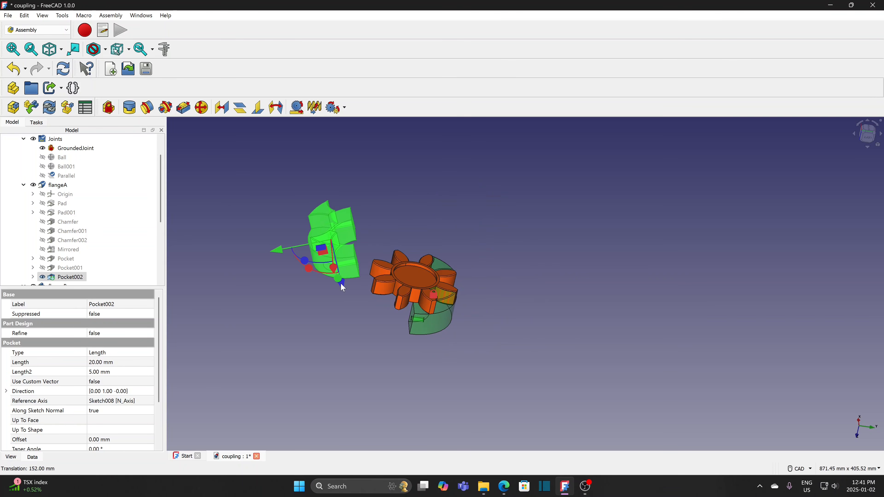
{"action": "left_click_drag", "start_coordinate": [341, 284], "coordinate": [331, 331]}
{"action": "left_click", "coordinate": [376, 344]}
- Fix flangeA's Face20 to flangeB's Face12 with a Fixed joint rotated 180
{"action": "scroll", "coordinate": [372, 351], "scroll_direction": "up", "scroll_amount": 1}
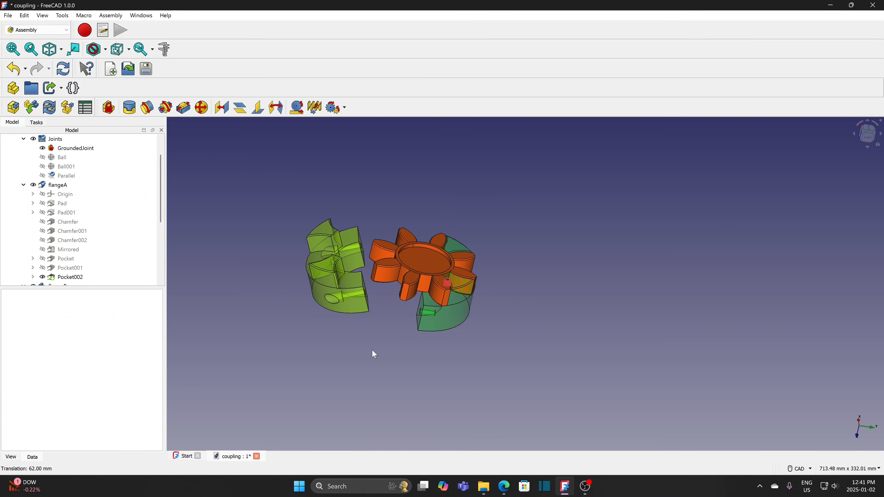
{"action": "scroll", "coordinate": [374, 354], "scroll_direction": "up", "scroll_amount": 1}
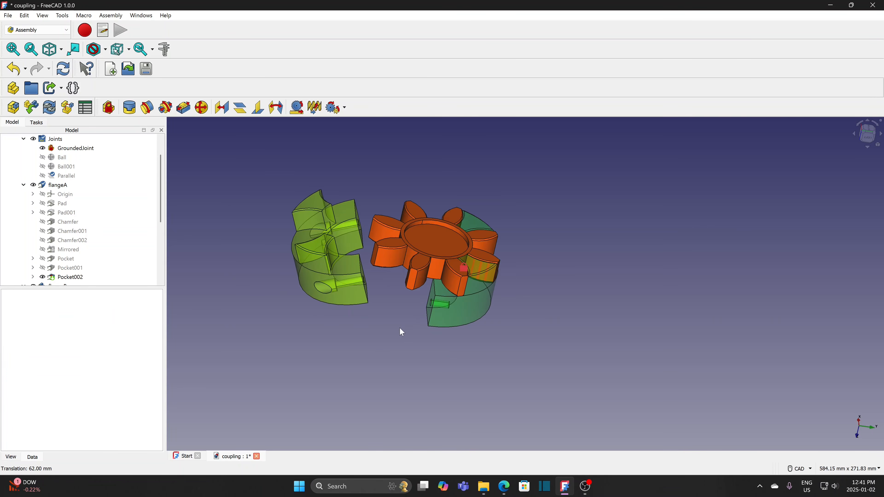
{"action": "left_click", "coordinate": [429, 315]}
{"action": "middle_click_drag", "start_coordinate": [397, 336], "coordinate": [365, 335]}
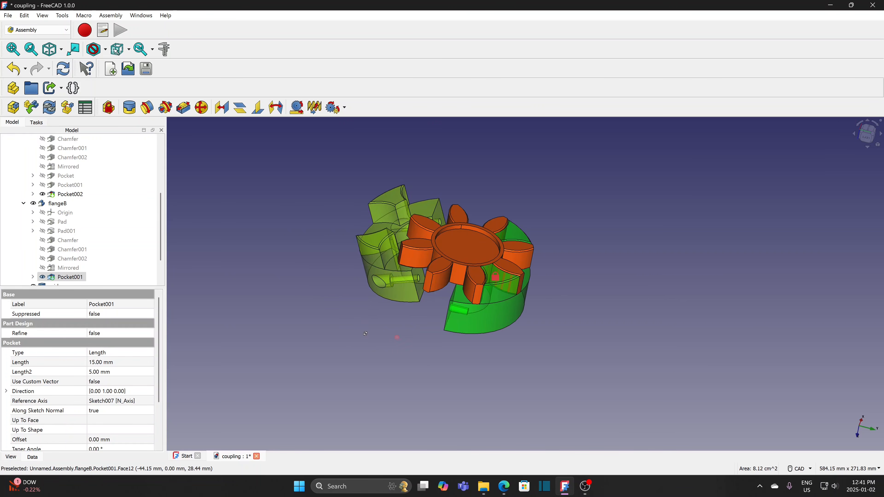
{"action": "left_click", "coordinate": [422, 293], "text": "ctrl"}
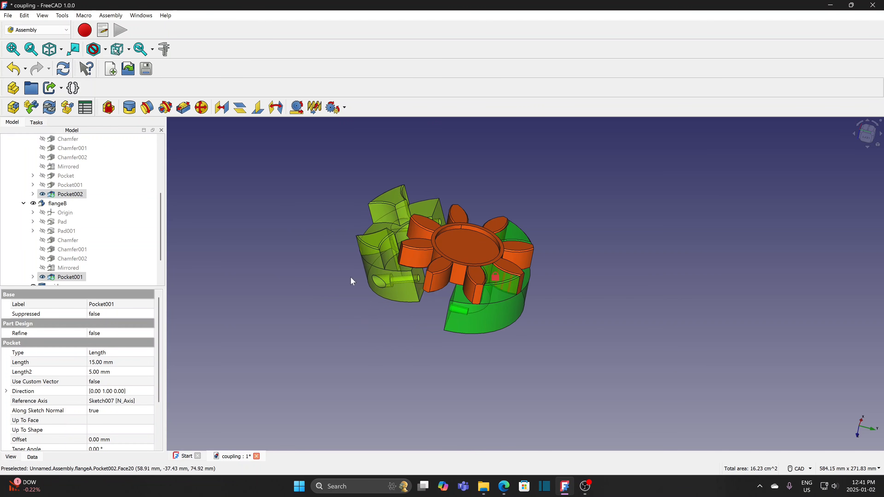
{"action": "left_click", "coordinate": [131, 108]}
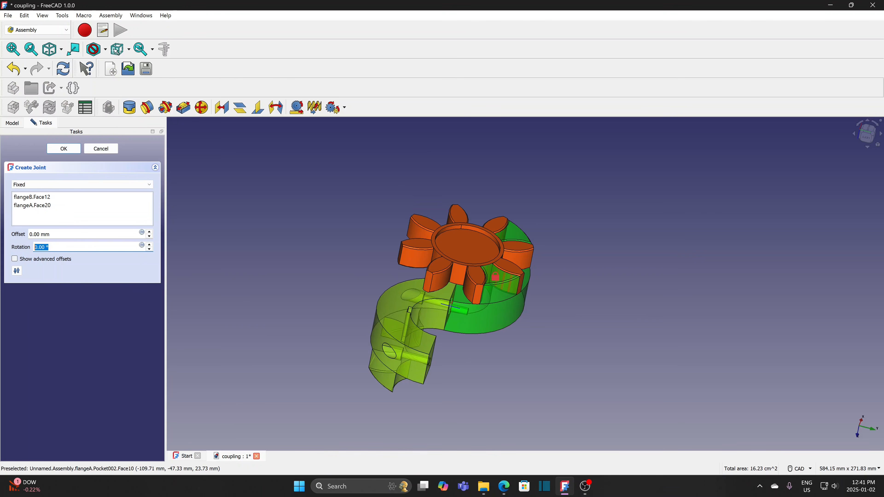
{"action": "type", "text": "180"}
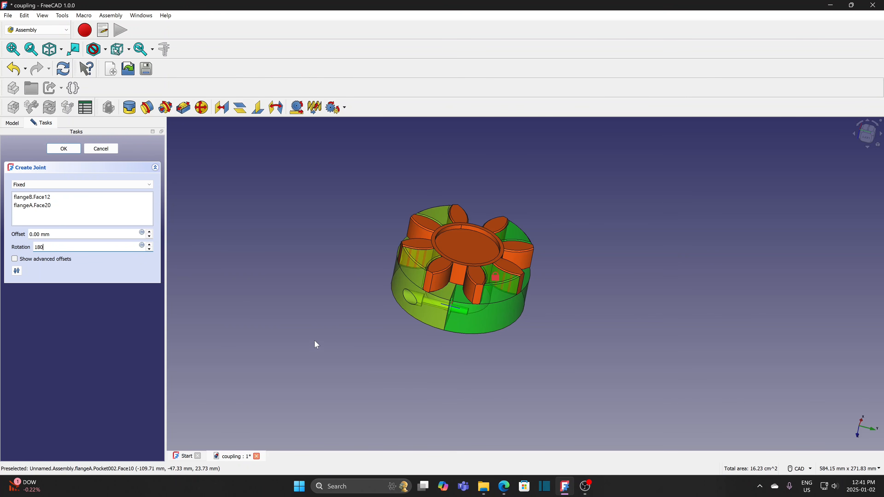
{"action": "left_click", "coordinate": [63, 150]}
{"action": "scroll", "coordinate": [344, 332], "scroll_direction": "up", "scroll_amount": 1}
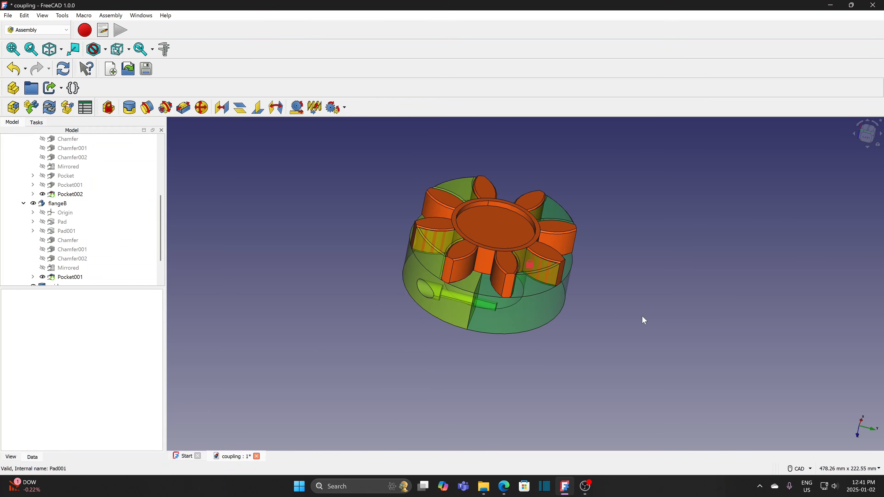
{"action": "middle_click_drag", "start_coordinate": [621, 275], "coordinate": [720, 315]}
{"action": "scroll", "coordinate": [489, 430], "scroll_direction": "up", "scroll_amount": 3}
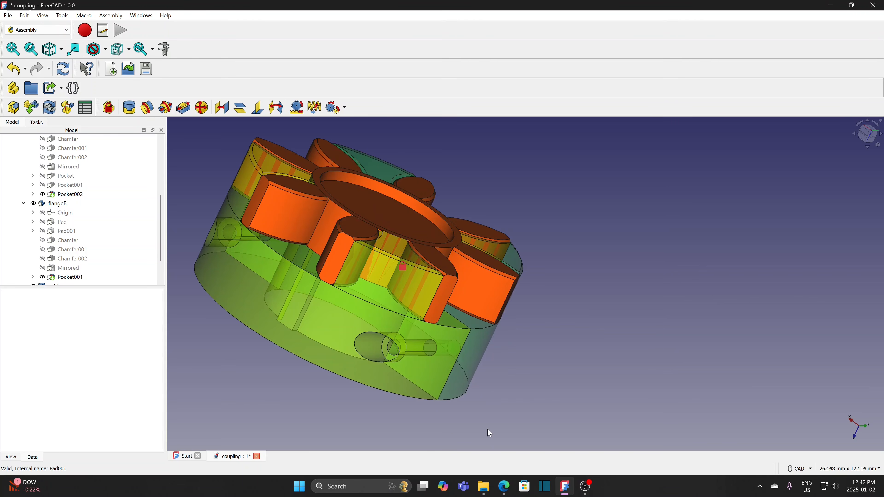
{"action": "middle_click_drag", "start_coordinate": [353, 428], "coordinate": [465, 414]}
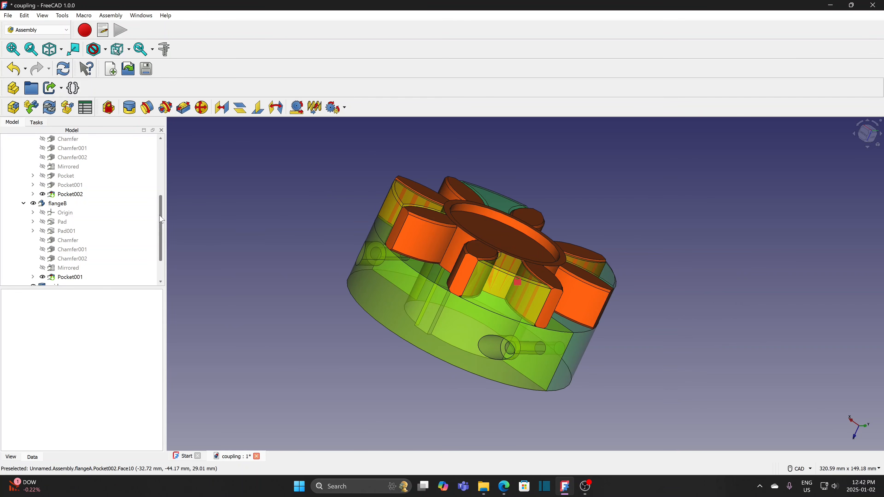
- Switch to the Fasteners workbench and fit a DIN 7984 M8x12 screw into flangeA's hole
{"action": "left_click", "coordinate": [32, 29]}
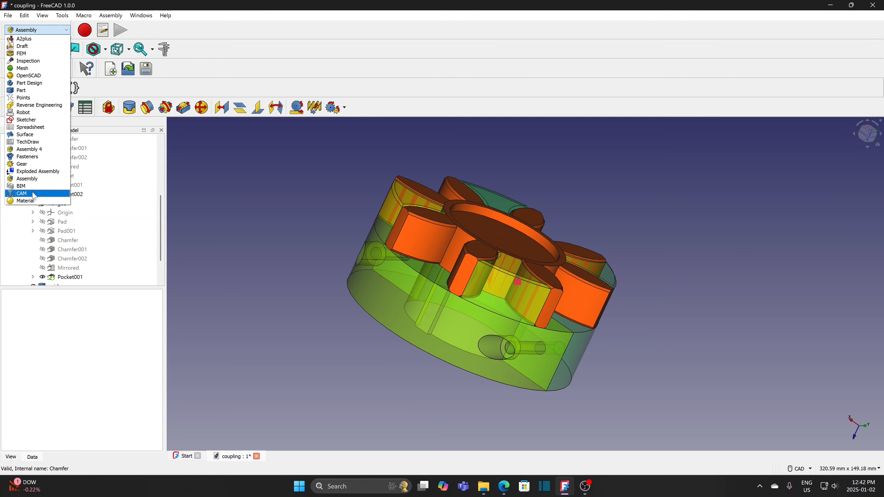
{"action": "left_click", "coordinate": [30, 157]}
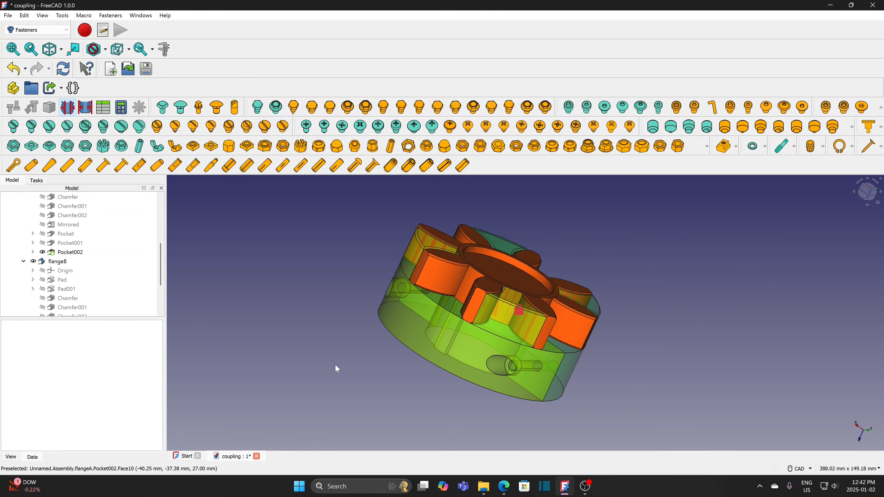
{"action": "scroll", "coordinate": [335, 365], "scroll_direction": "down", "scroll_amount": 1}
{"action": "middle_click_drag", "start_coordinate": [335, 365], "coordinate": [408, 370]}
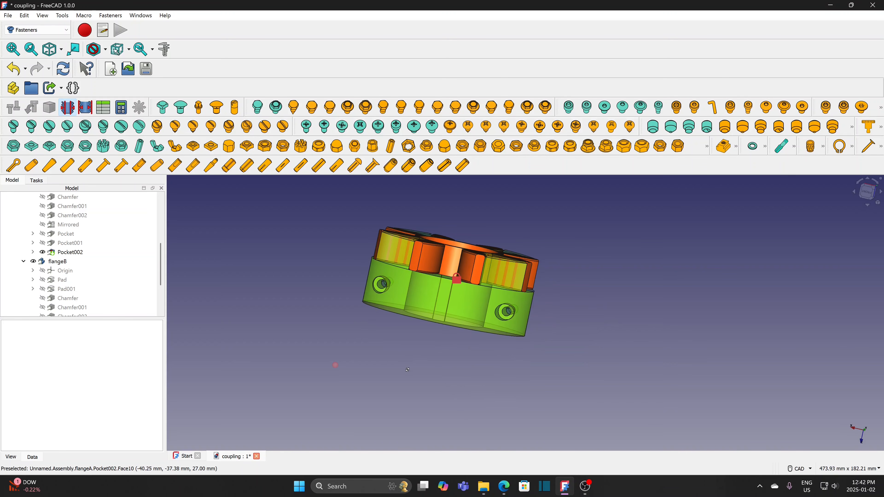
{"action": "left_click", "coordinate": [506, 320]}
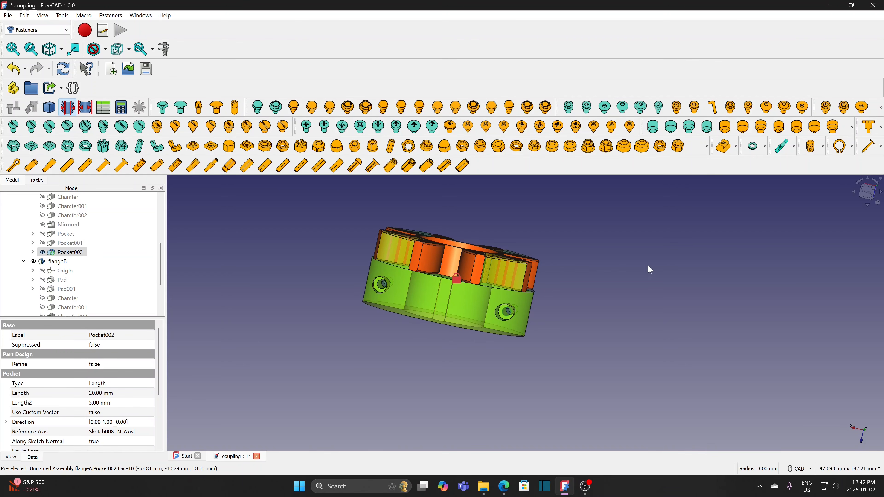
{"action": "left_click", "coordinate": [694, 111]}
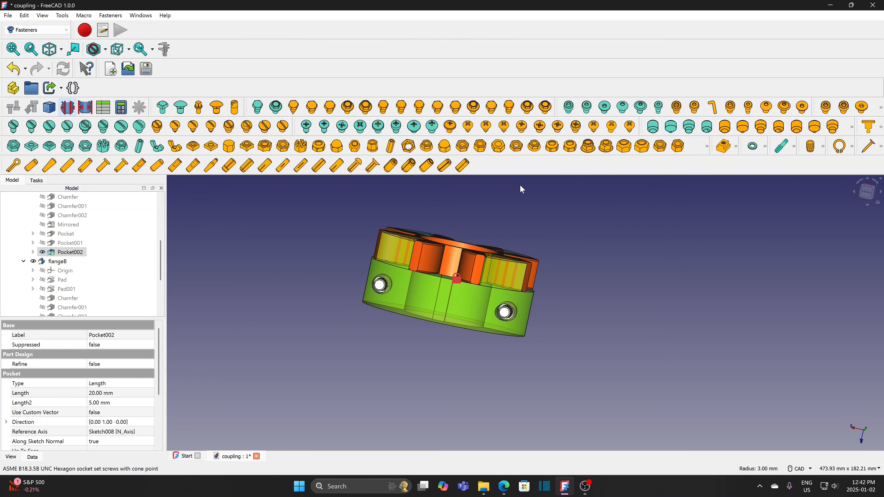
{"action": "scroll", "coordinate": [292, 281], "scroll_direction": "down", "scroll_amount": 1}
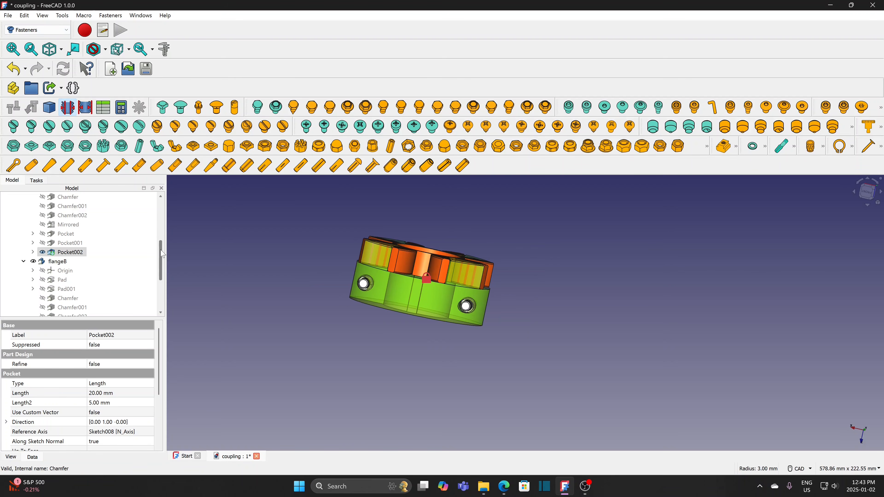
{"action": "left_click_drag", "start_coordinate": [162, 256], "coordinate": [161, 284]}
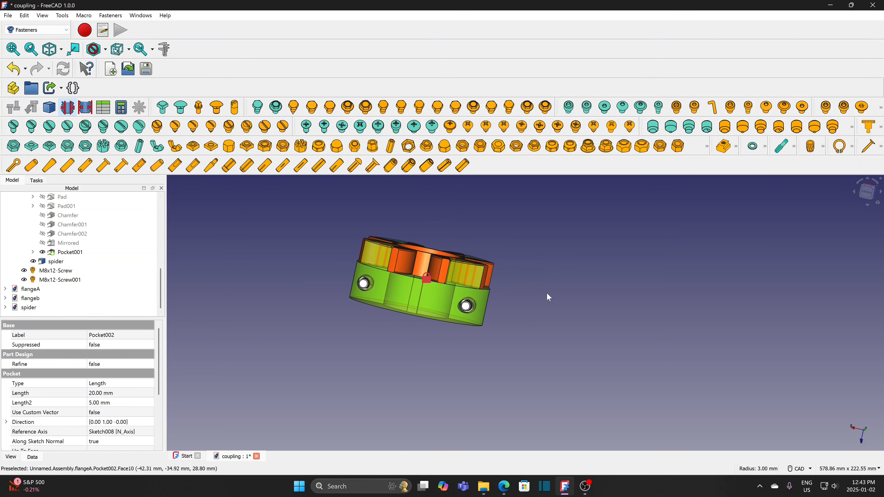
{"action": "scroll", "coordinate": [547, 296], "scroll_direction": "down", "scroll_amount": 1}
{"action": "middle_click_drag", "start_coordinate": [539, 282], "coordinate": [547, 247]}
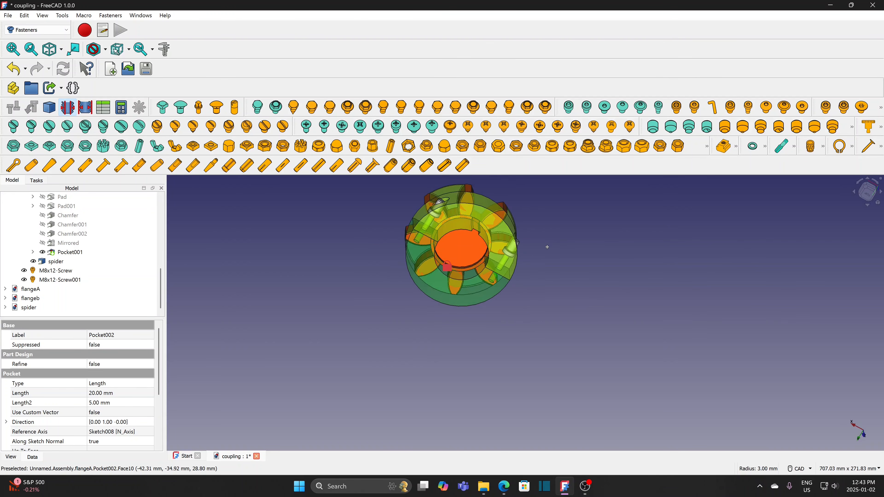
{"action": "scroll", "coordinate": [499, 315], "scroll_direction": "up", "scroll_amount": 3}
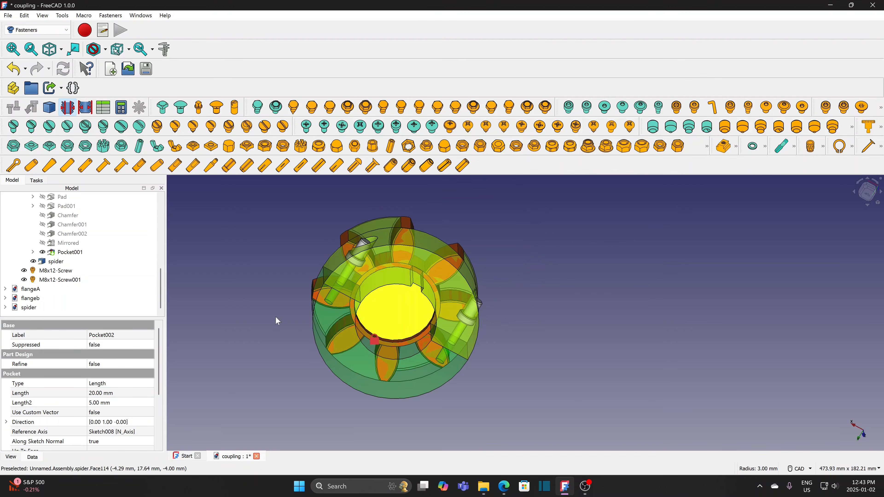
- Select both M8x12 flange screws and set Invert to true so they point inward
{"action": "left_click", "coordinate": [68, 274]}
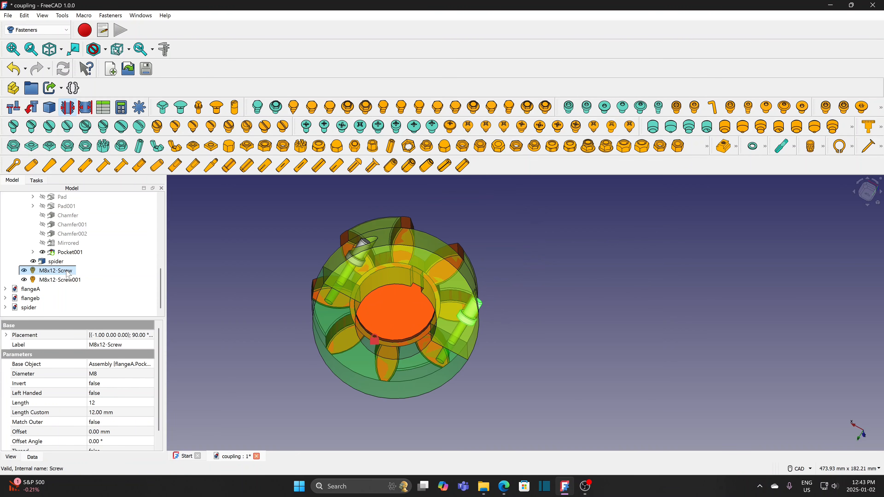
{"action": "left_click", "coordinate": [63, 280], "text": "ctrl"}
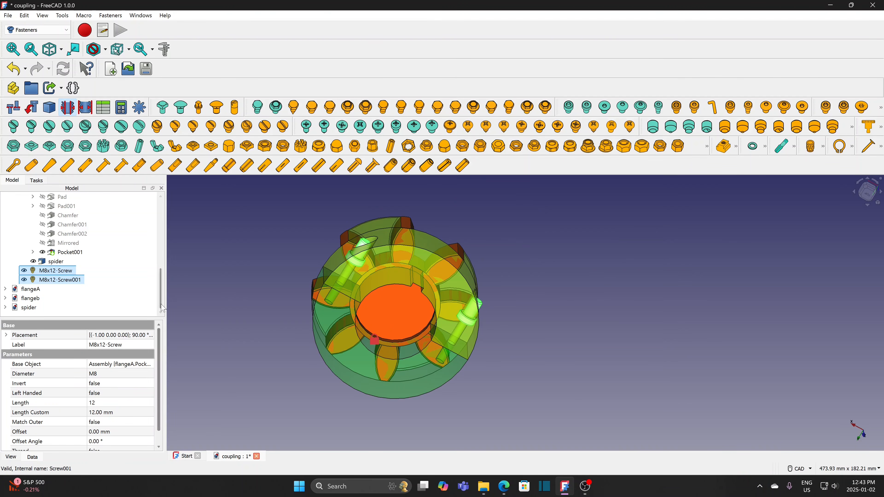
{"action": "scroll", "coordinate": [162, 355], "scroll_direction": "down", "scroll_amount": 2}
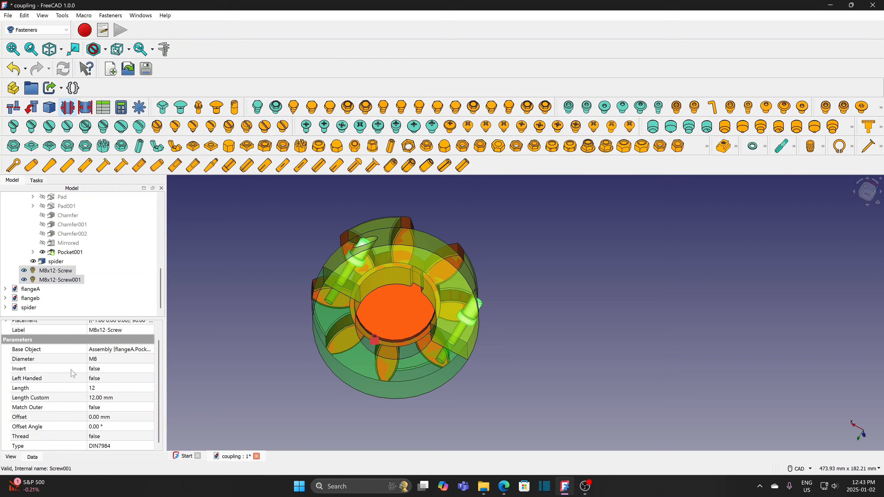
{"action": "left_click", "coordinate": [128, 373]}
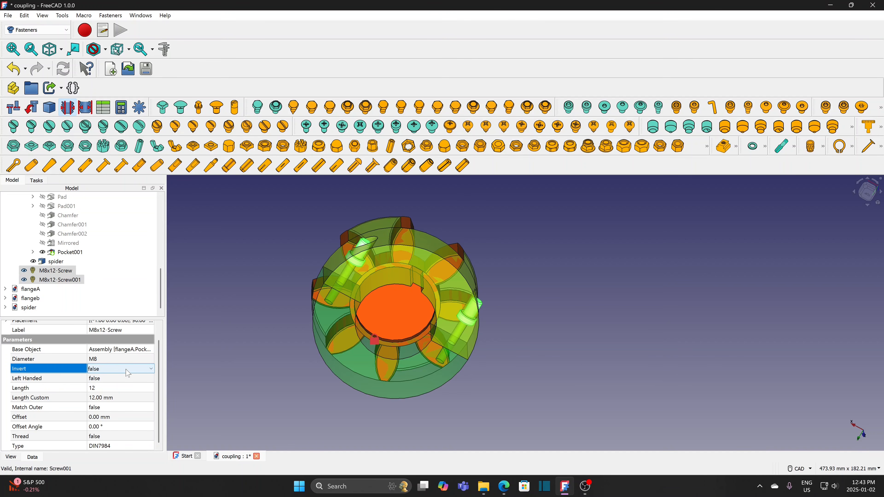
{"action": "left_click", "coordinate": [123, 369]}
{"action": "left_click", "coordinate": [112, 386]}
{"action": "left_click", "coordinate": [217, 372]}
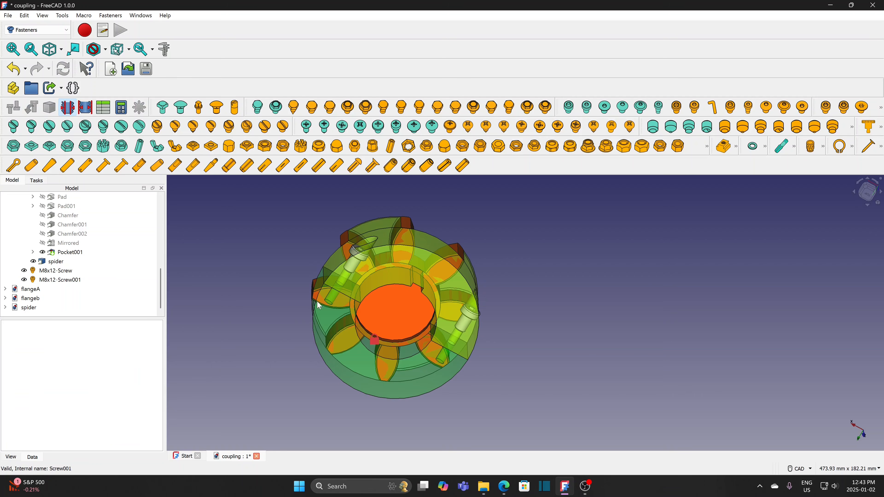
- Resize the screws to M6 diameter and 35 length, then inspect the coupling
{"action": "left_click", "coordinate": [71, 272]}
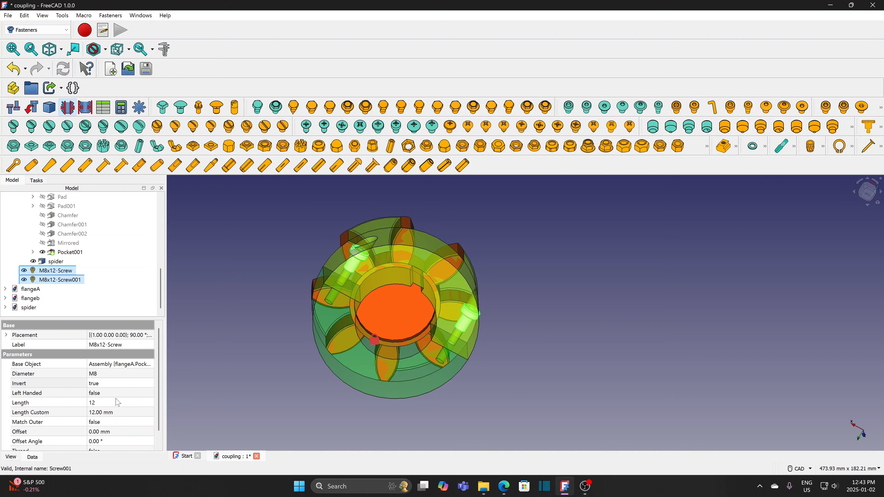
{"action": "left_click", "coordinate": [137, 377]}
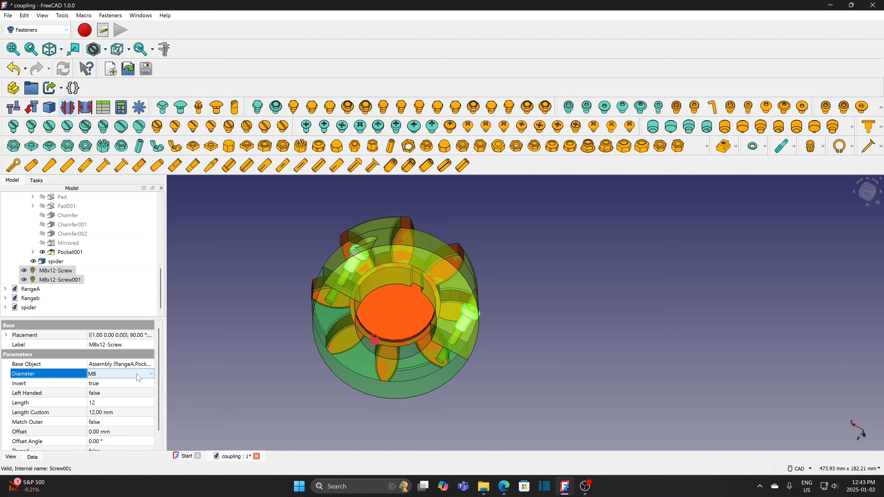
{"action": "left_click", "coordinate": [151, 375]}
{"action": "left_click", "coordinate": [104, 414]}
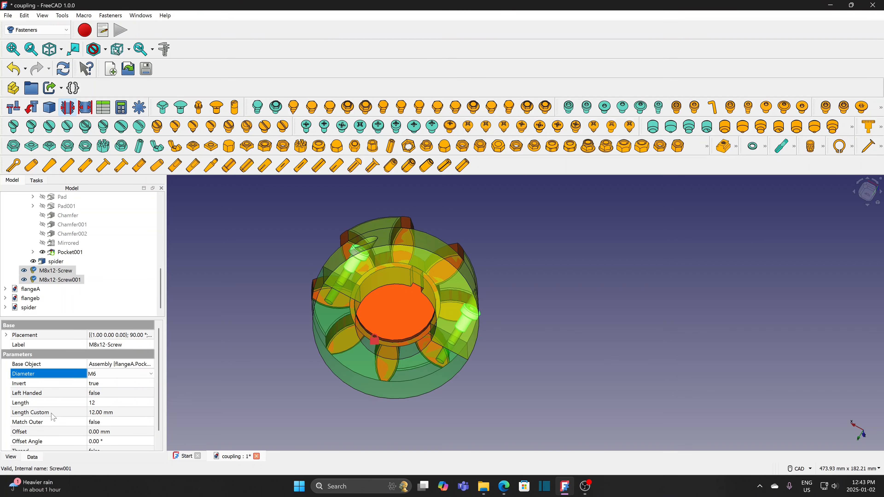
{"action": "left_click", "coordinate": [140, 404]}
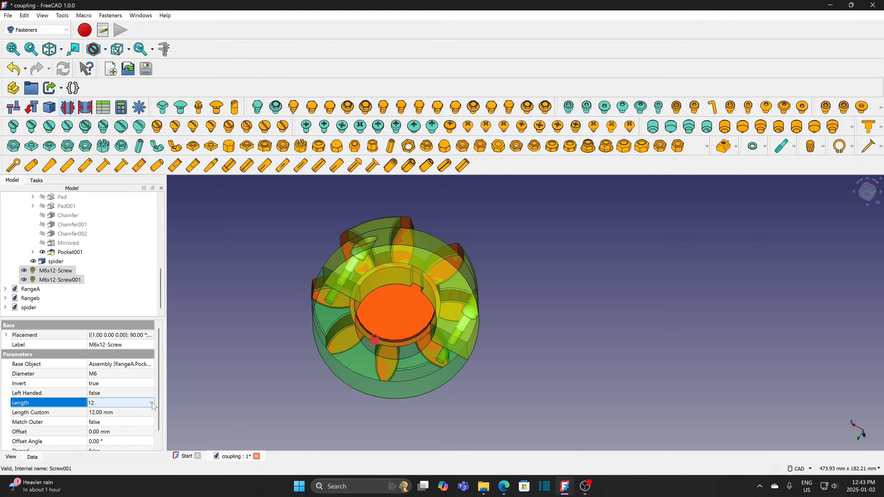
{"action": "left_click", "coordinate": [151, 403]}
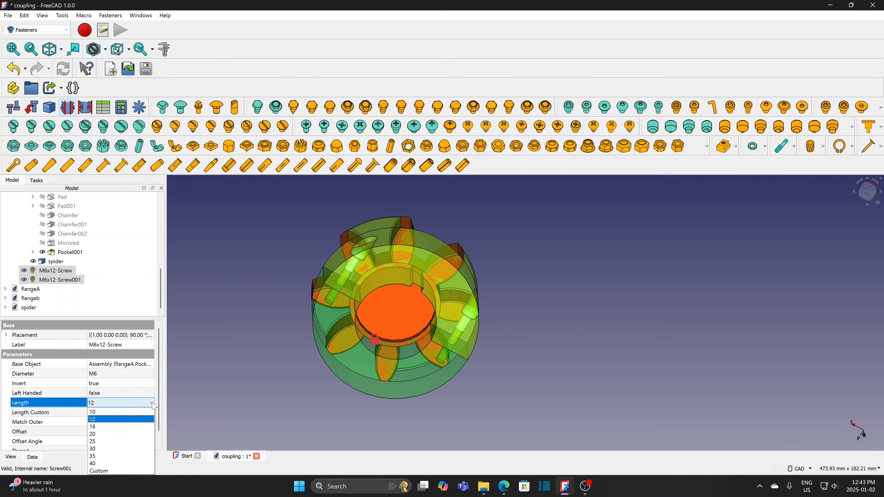
{"action": "left_click", "coordinate": [96, 456]}
{"action": "left_click", "coordinate": [227, 346]}
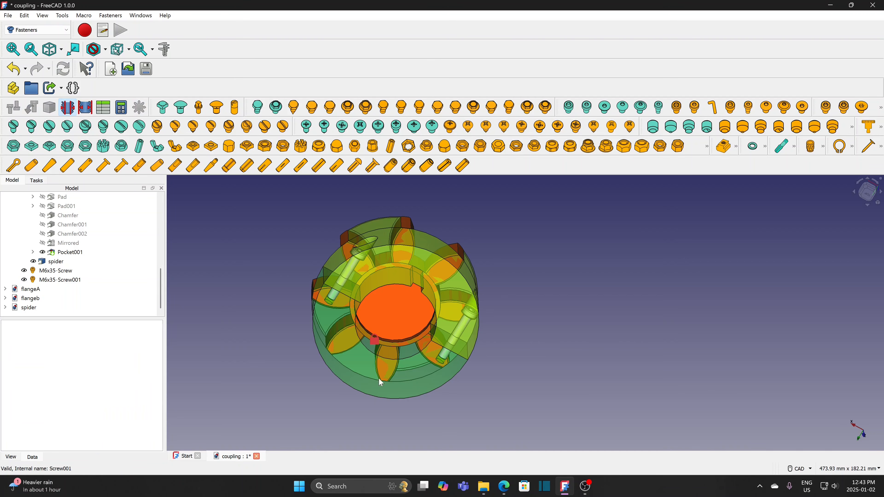
{"action": "middle_click_drag", "start_coordinate": [481, 383], "coordinate": [482, 423]}
{"action": "scroll", "coordinate": [525, 282], "scroll_direction": "down", "scroll_amount": 1}
{"action": "middle_click_drag", "start_coordinate": [527, 281], "coordinate": [460, 404]}
{"action": "scroll", "coordinate": [460, 404], "scroll_direction": "up", "scroll_amount": 2}
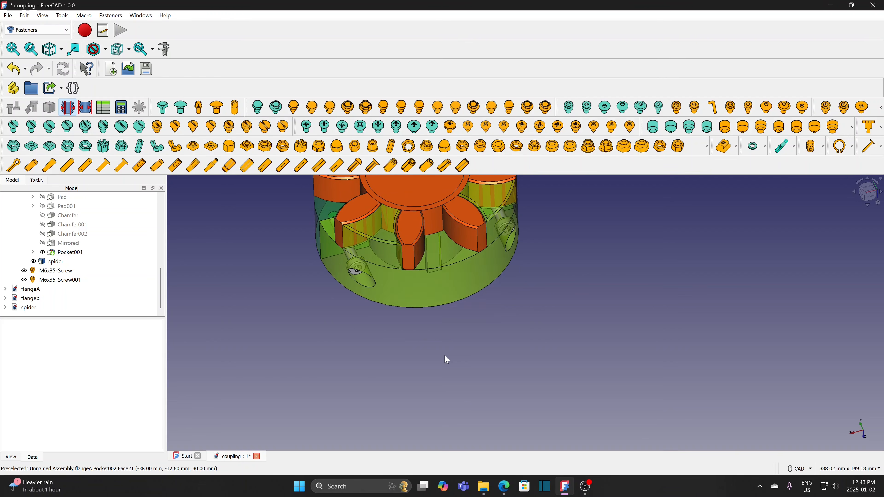
{"action": "middle_click_drag", "start_coordinate": [447, 360], "coordinate": [466, 446]}
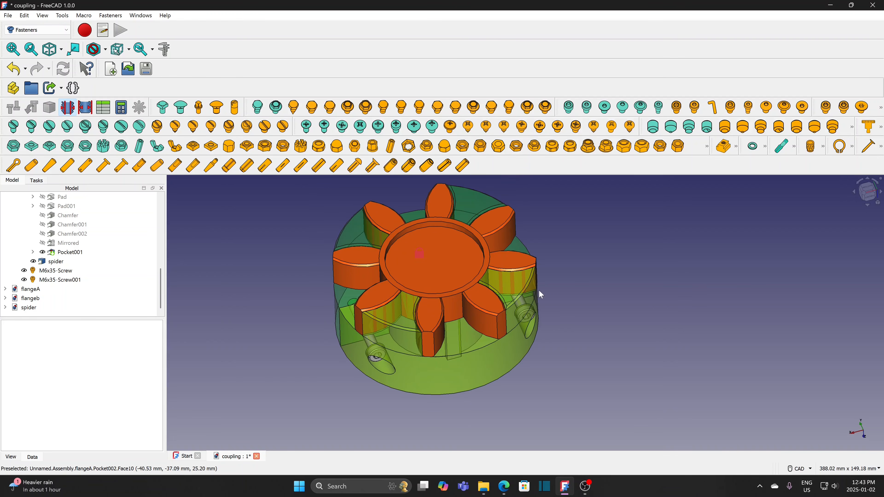
- Switch to the Assembly workbench
{"action": "left_click", "coordinate": [35, 31]}
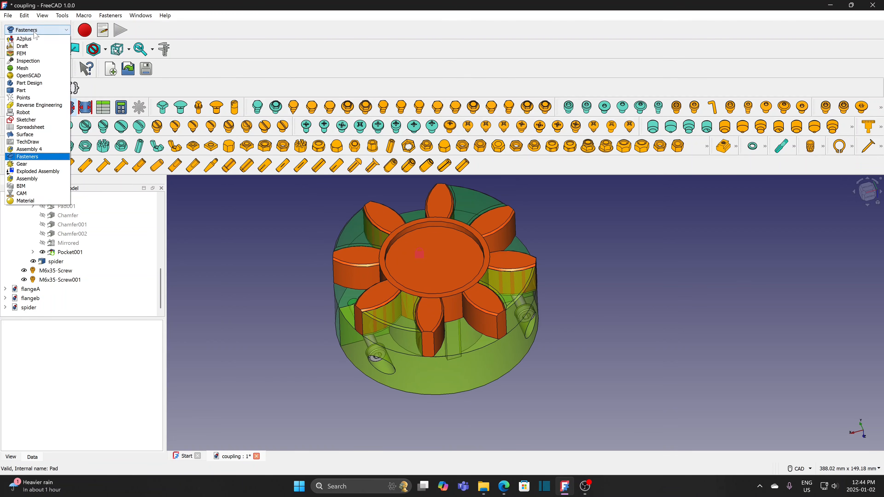
{"action": "left_click", "coordinate": [31, 179]}
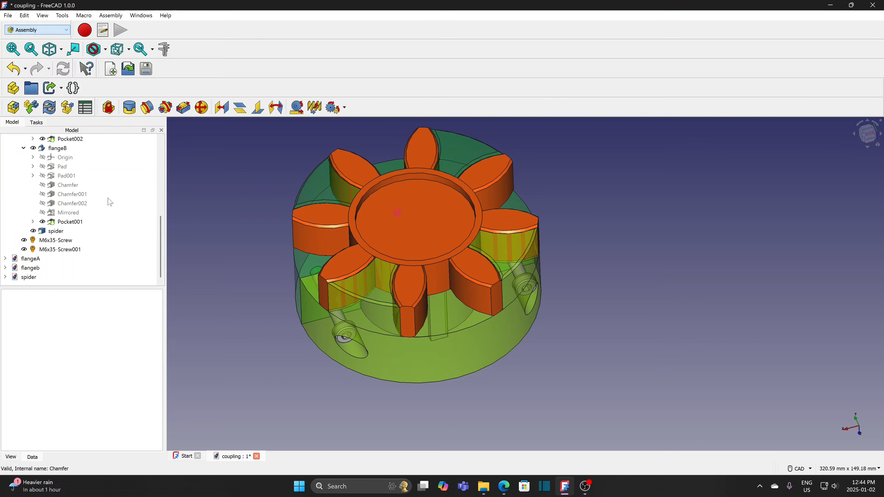
{"action": "left_click_drag", "start_coordinate": [160, 270], "coordinate": [160, 197]}
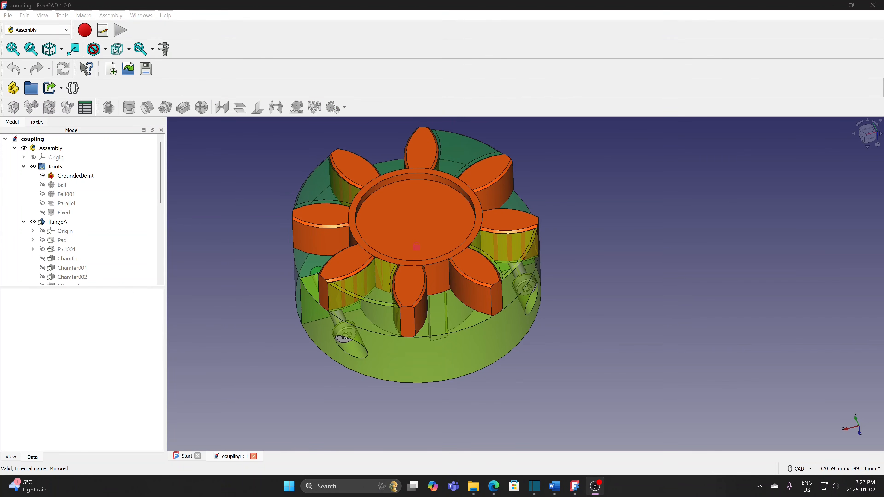
- Create a new empty document and save it as 'wobbling'
{"action": "left_click", "coordinate": [8, 15]}
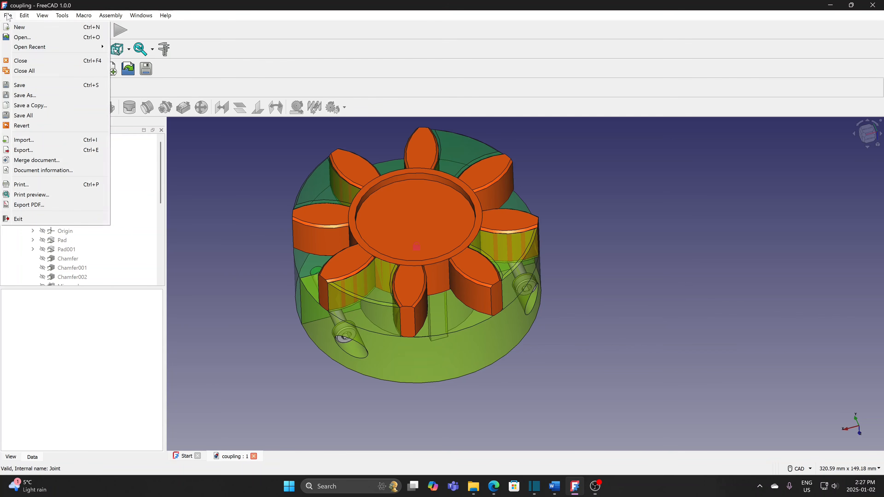
{"action": "left_click", "coordinate": [25, 31]}
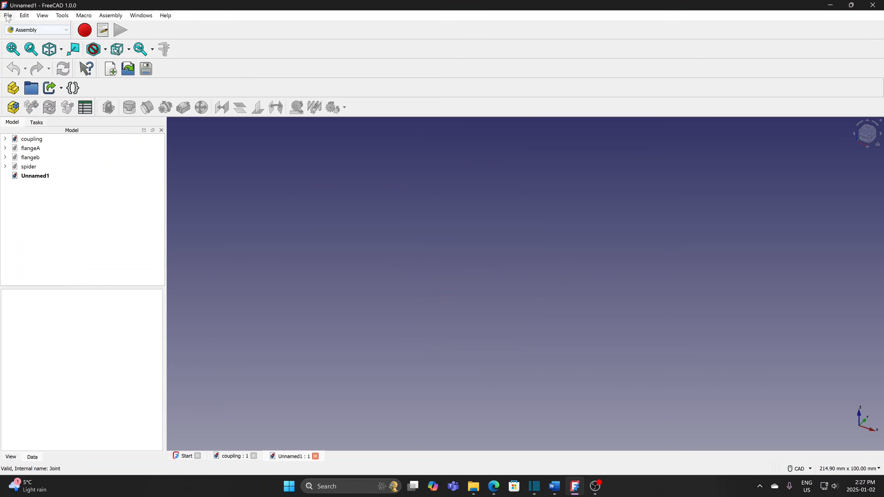
{"action": "left_click", "coordinate": [7, 15]}
{"action": "left_click", "coordinate": [26, 95]}
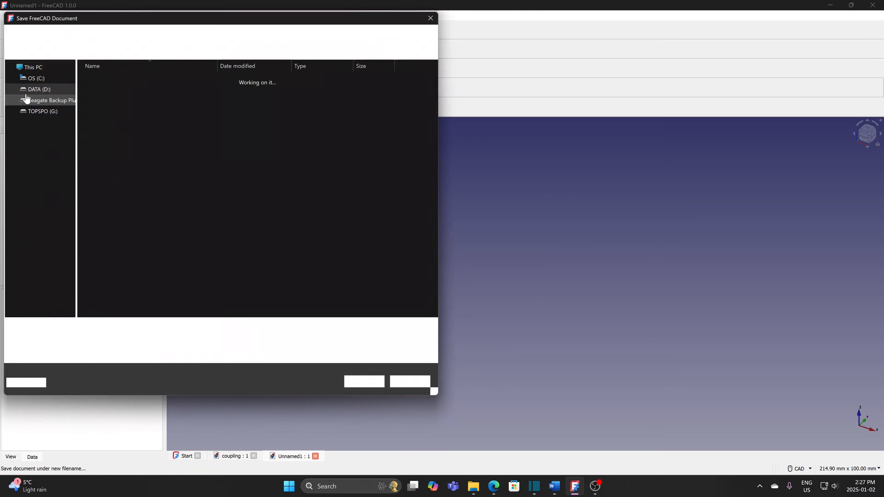
{"action": "type", "text": "wob"}
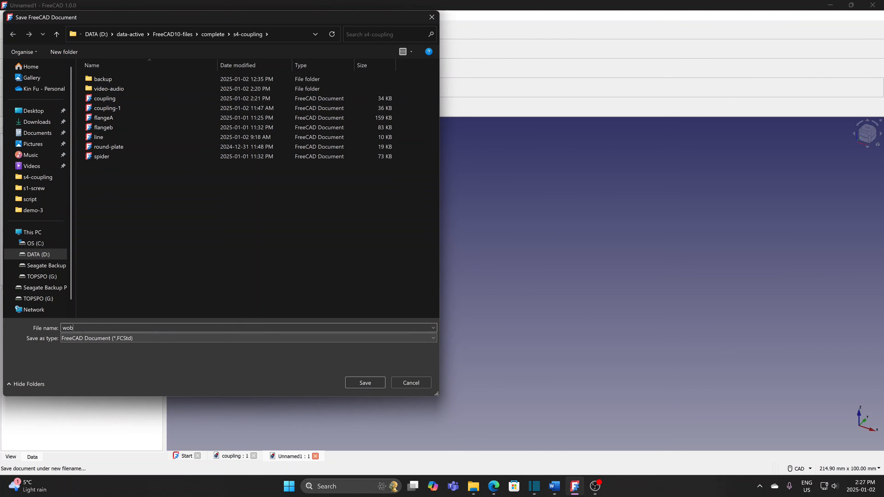
{"action": "type", "text": "bling"}
{"action": "key", "text": "Return"}
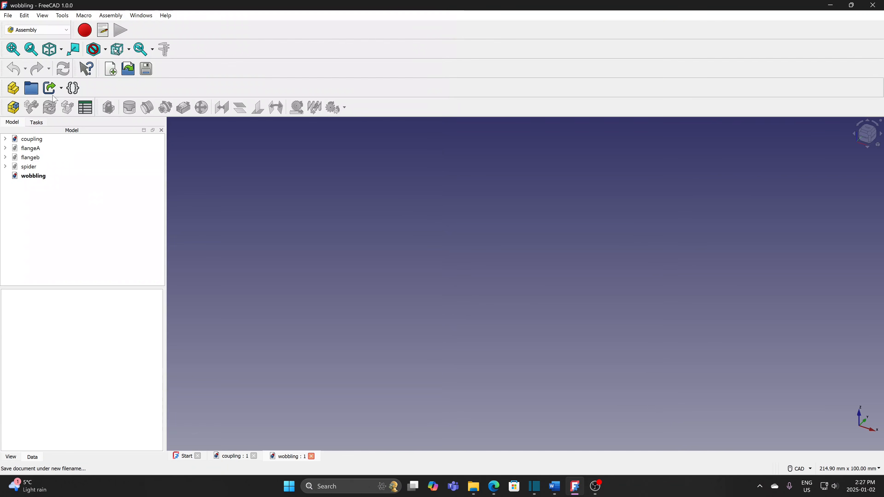
{"action": "left_click", "coordinate": [53, 176]}
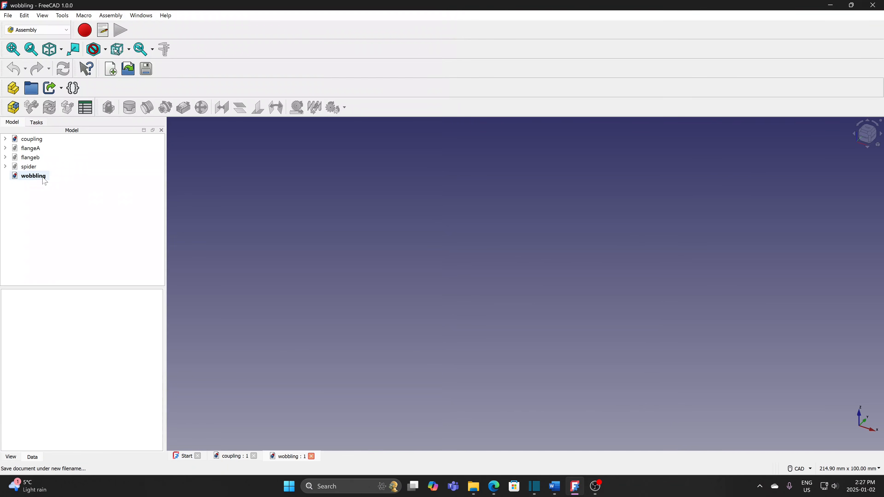
- Create an assembly and load the line and round-plate files as components
{"action": "left_click", "coordinate": [13, 108]}
{"action": "left_click", "coordinate": [31, 107]}
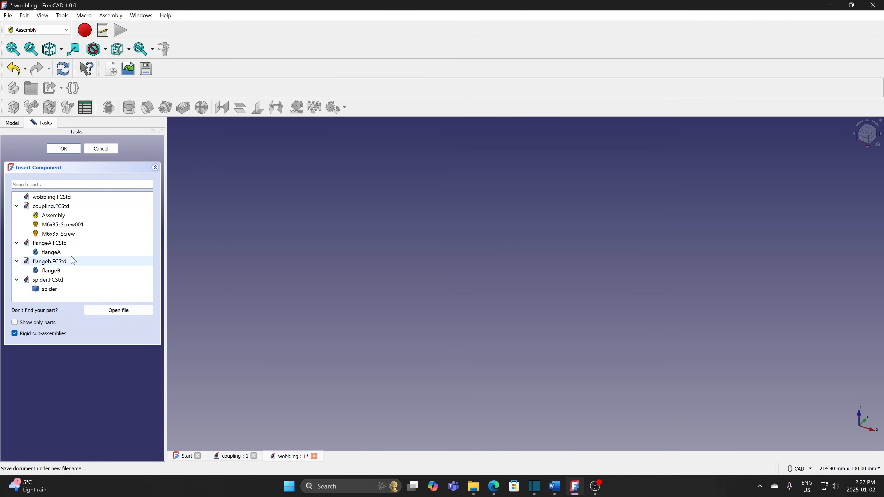
{"action": "left_click", "coordinate": [111, 311]}
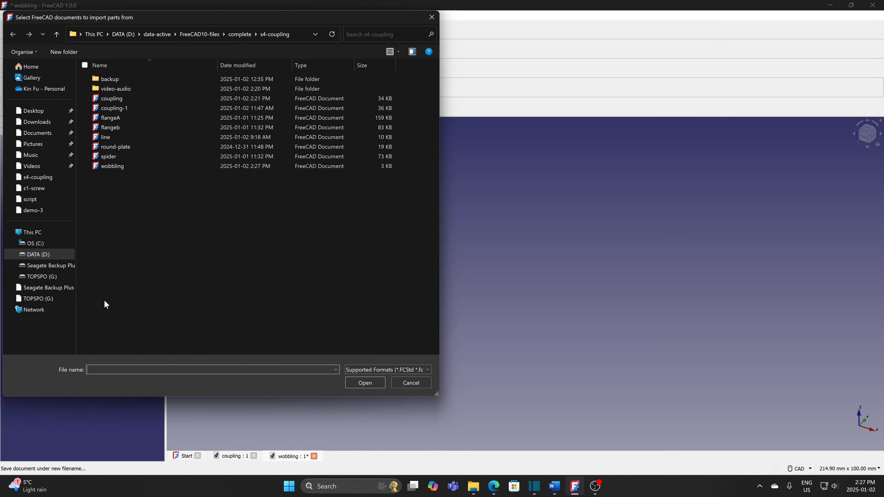
{"action": "left_click", "coordinate": [122, 137]}
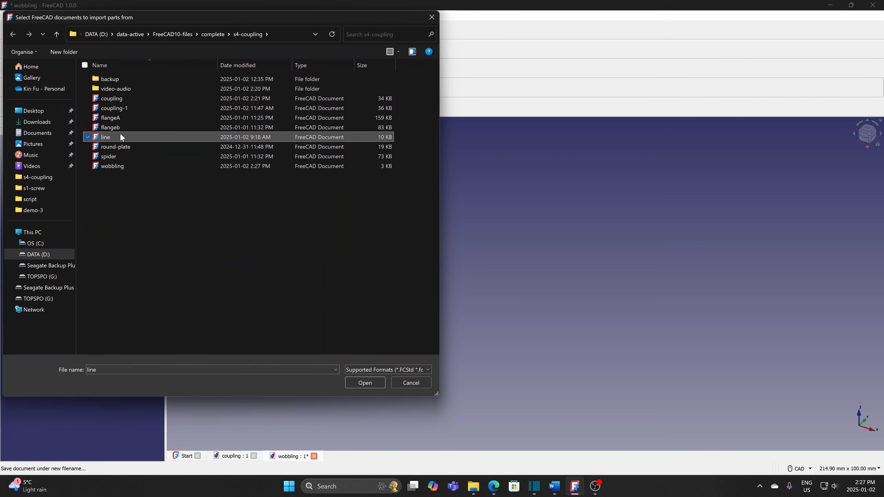
{"action": "left_click", "coordinate": [127, 148], "text": "ctrl"}
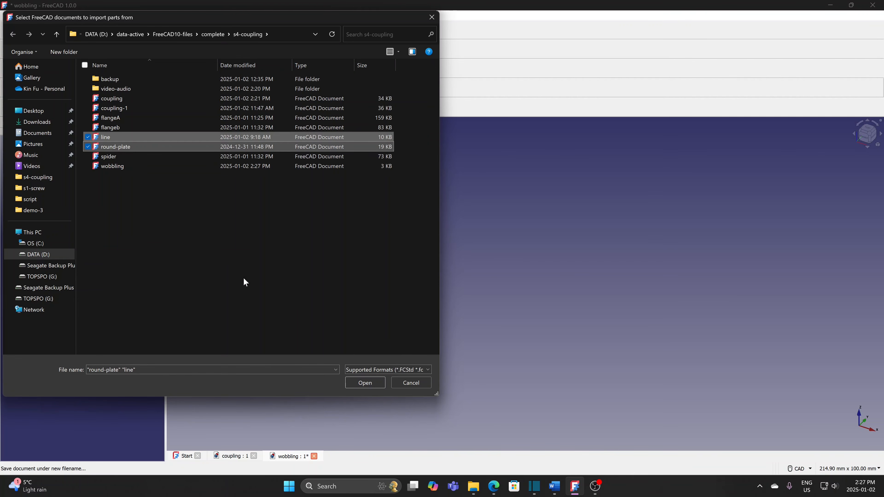
{"action": "left_click", "coordinate": [354, 382]}
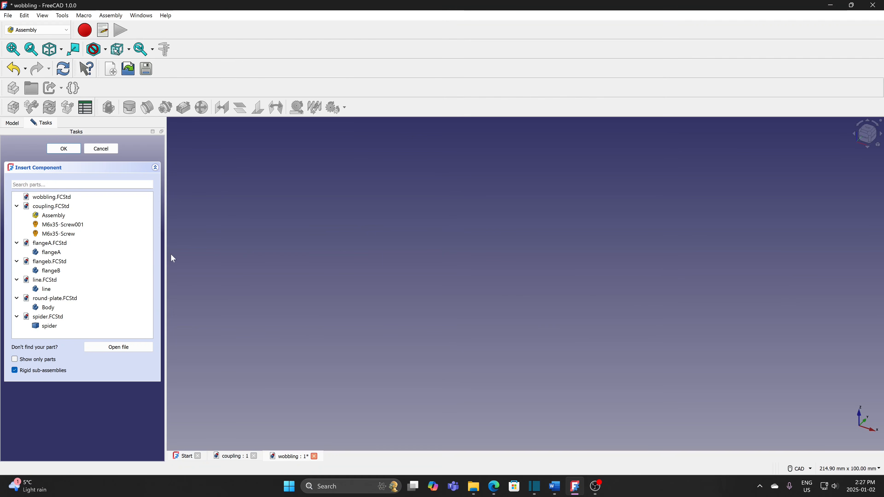
- Insert the line as the grounded part plus the round-plate Body, then select the plate
{"action": "left_click", "coordinate": [51, 289]}
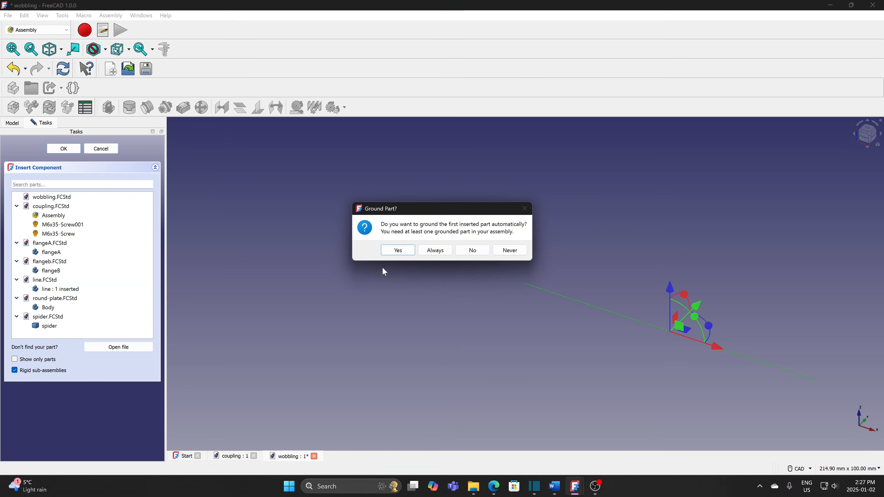
{"action": "left_click", "coordinate": [393, 251]}
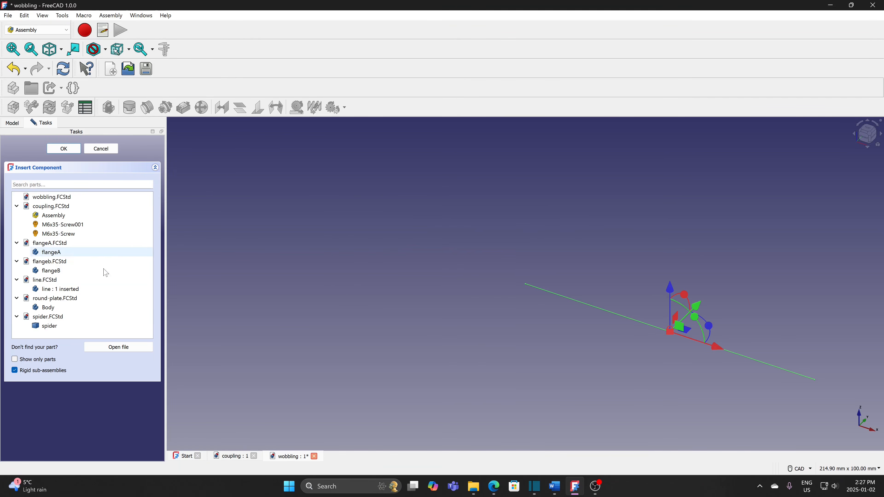
{"action": "left_click", "coordinate": [49, 308]}
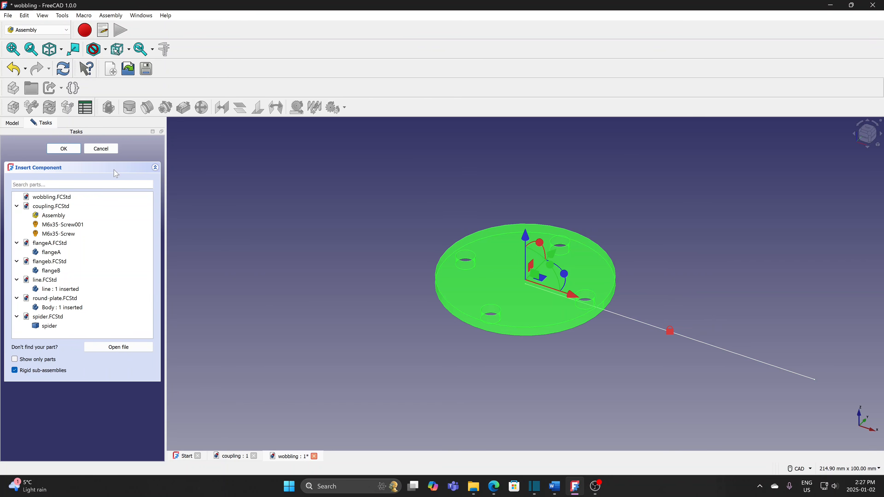
{"action": "left_click", "coordinate": [64, 149]}
{"action": "scroll", "coordinate": [267, 258], "scroll_direction": "down", "scroll_amount": 5}
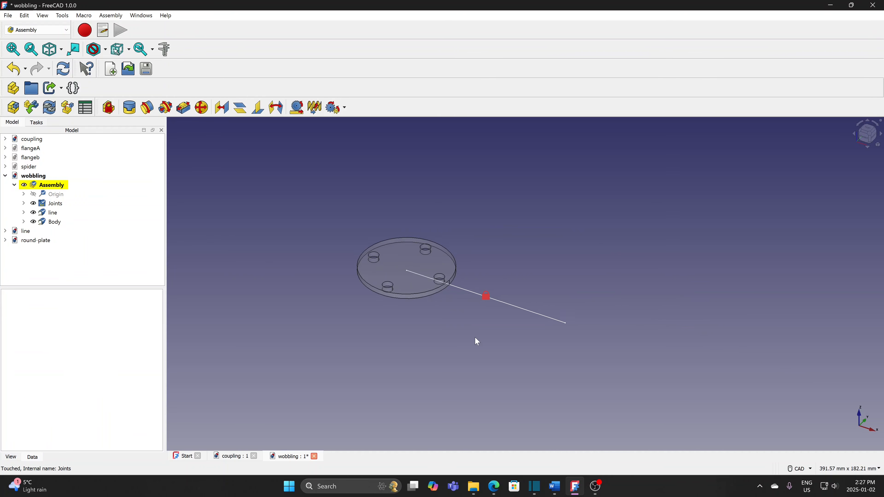
{"action": "middle_click_drag", "start_coordinate": [465, 320], "coordinate": [454, 302]}
{"action": "left_click", "coordinate": [411, 271]}
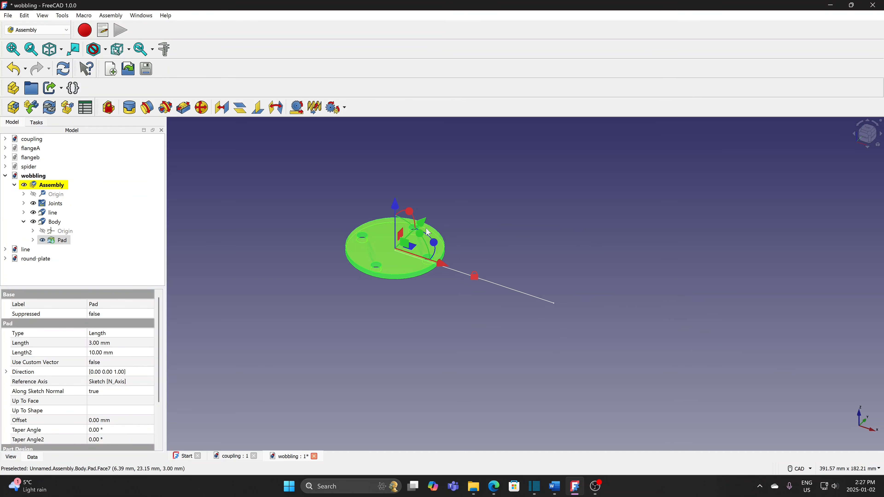
- Rotate the round plate upright beyond the line's end, then select its rim edge and the line
{"action": "left_click_drag", "start_coordinate": [422, 241], "coordinate": [419, 283]}
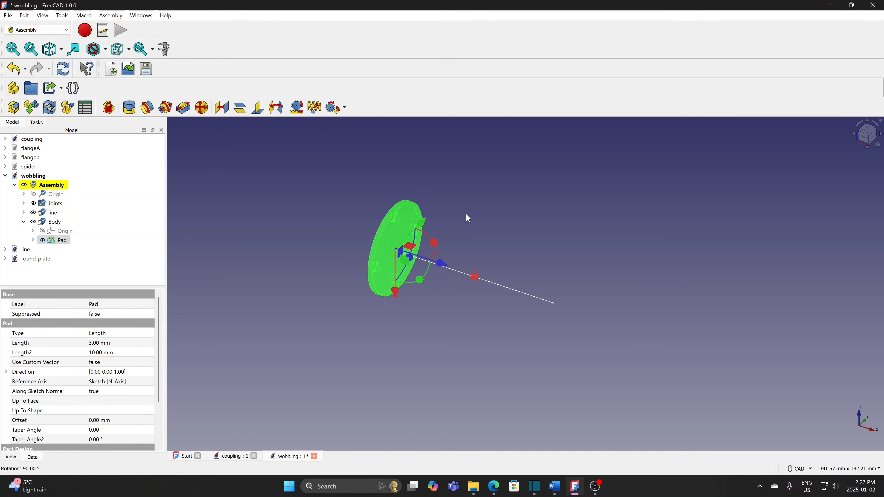
{"action": "left_click", "coordinate": [379, 324]}
{"action": "left_click_drag", "start_coordinate": [387, 244], "coordinate": [322, 244]}
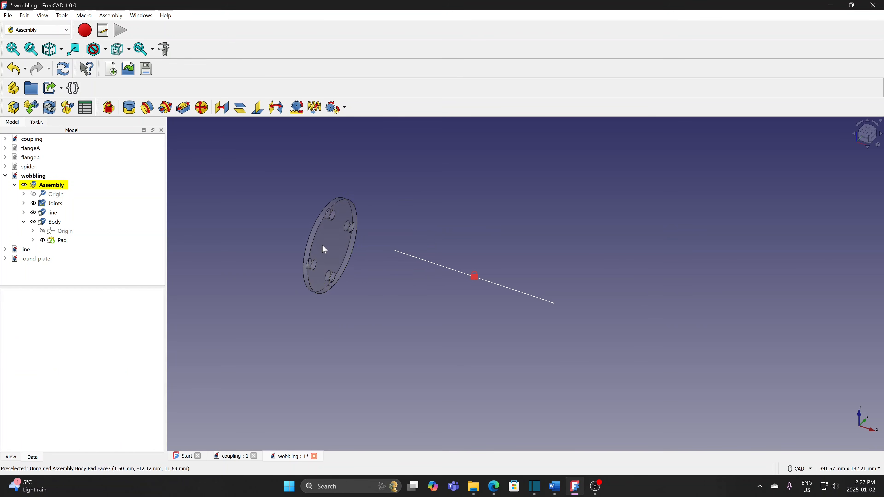
{"action": "left_click", "coordinate": [346, 266]}
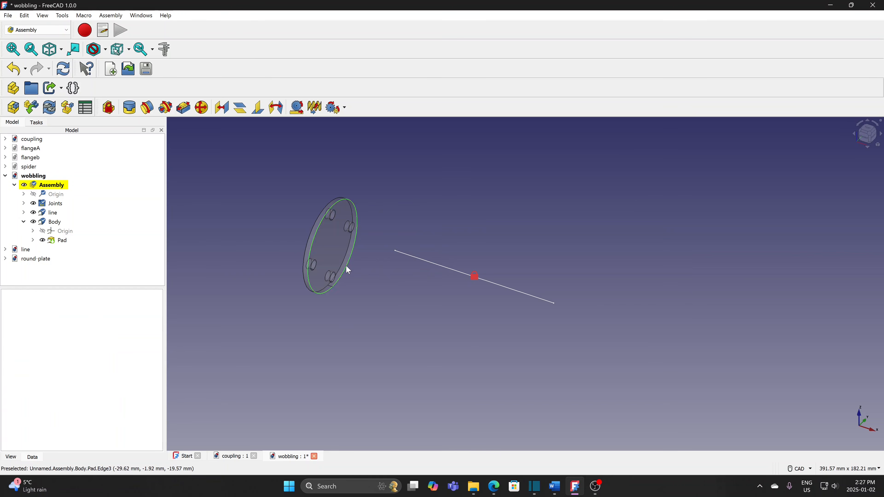
{"action": "left_click", "coordinate": [437, 264], "text": "ctrl"}
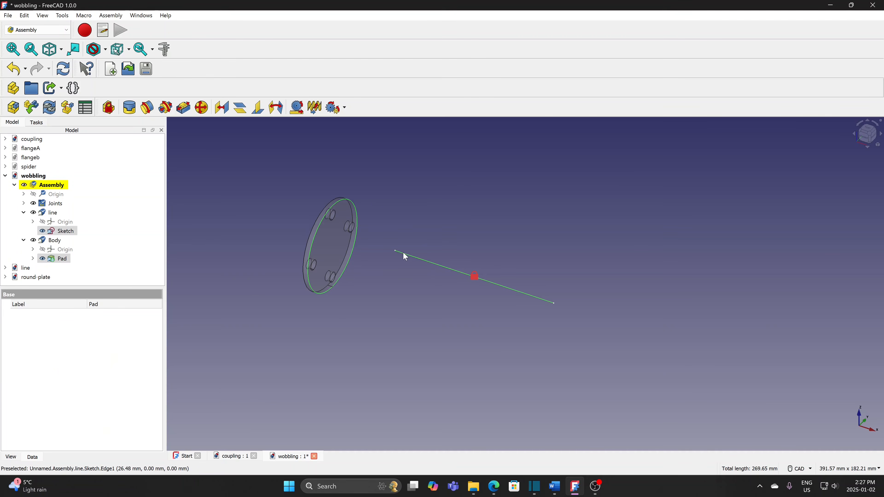
- Create a ball joint between the plate rim and the line, then swing the plate to test it
{"action": "left_click", "coordinate": [199, 111]}
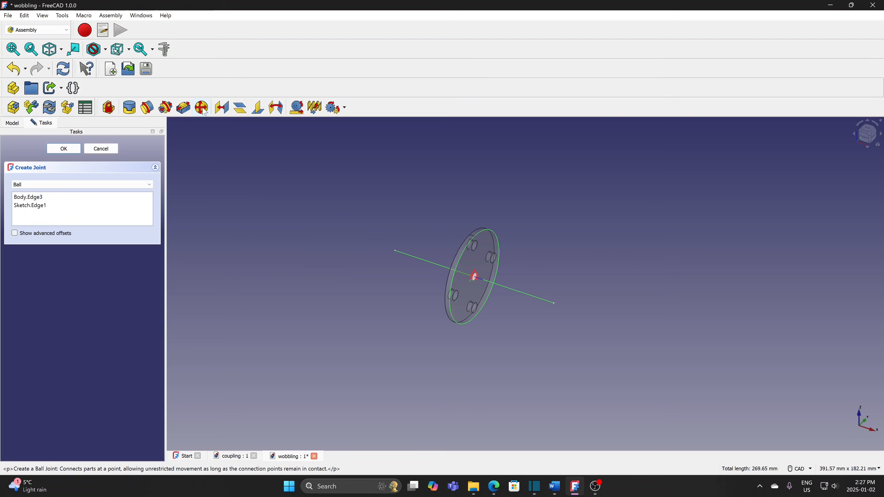
{"action": "left_click", "coordinate": [64, 148]}
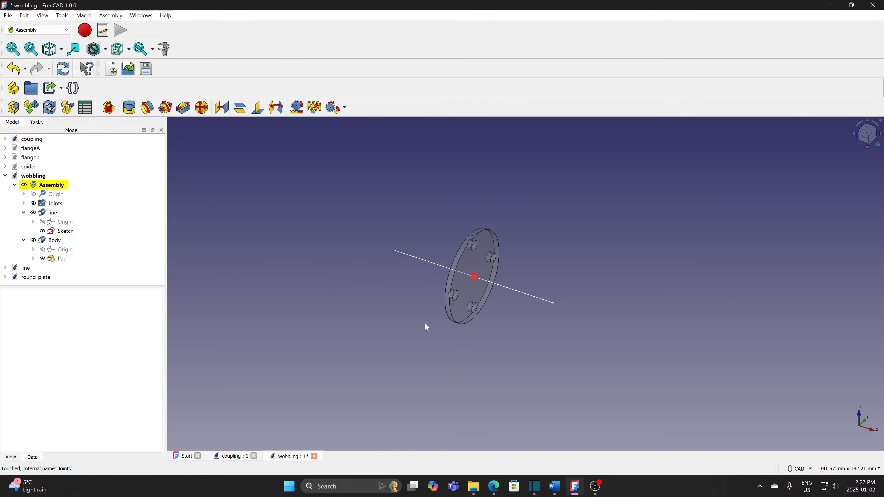
{"action": "left_click_drag", "start_coordinate": [454, 315], "coordinate": [462, 283]}
{"action": "middle_click_drag", "start_coordinate": [480, 322], "coordinate": [535, 299]}
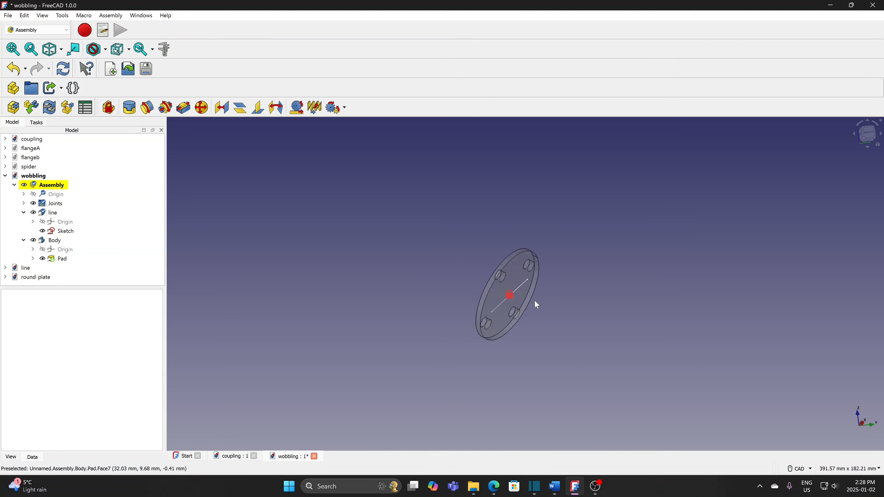
{"action": "scroll", "coordinate": [534, 300], "scroll_direction": "up", "scroll_amount": 3}
{"action": "left_click_drag", "start_coordinate": [516, 302], "coordinate": [470, 310]}
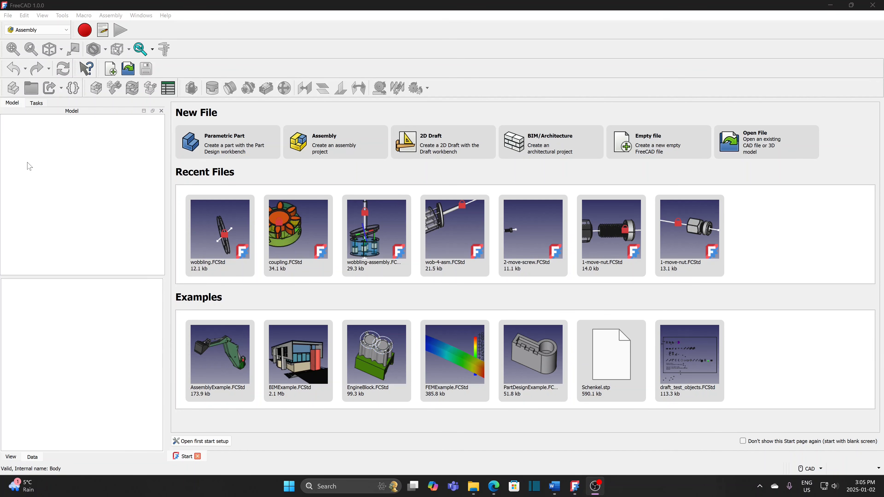
- Open bearing.FCStd from recent files and activate its Assembly
{"action": "left_click", "coordinate": [7, 16]}
{"action": "mouse_move", "coordinate": [52, 47]}
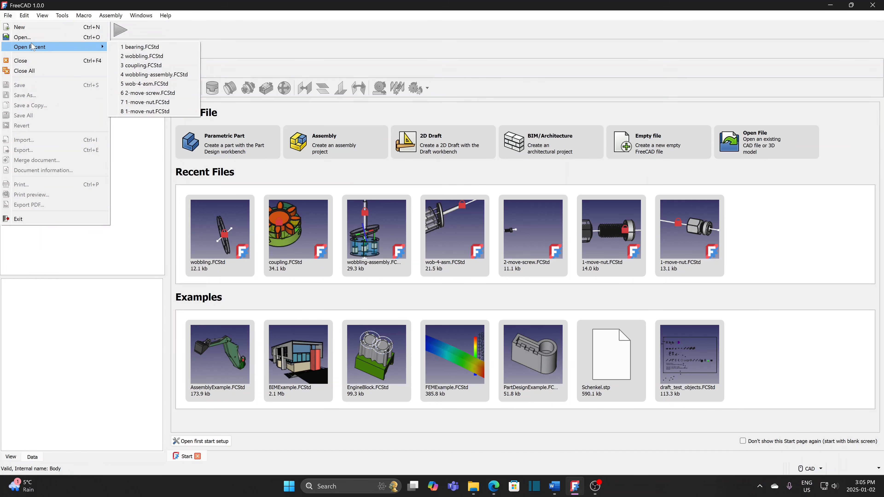
{"action": "left_click", "coordinate": [140, 47]}
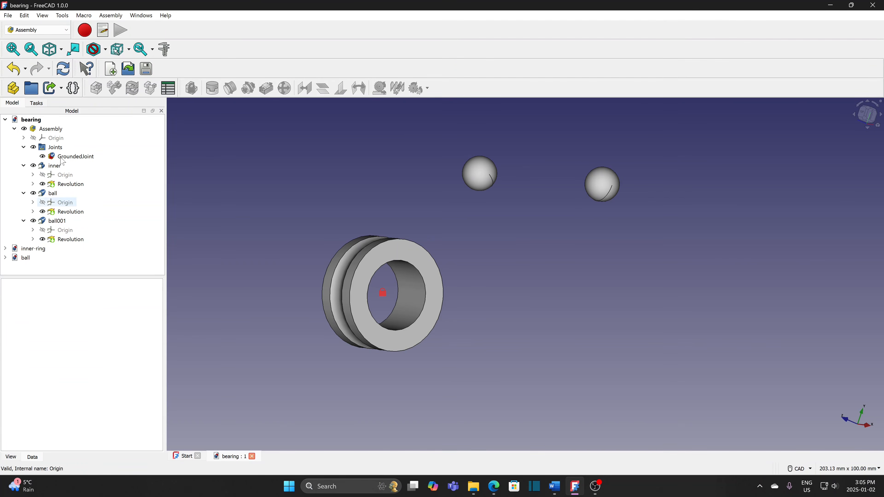
{"action": "left_click", "coordinate": [53, 129]}
- Lower both balls down level beside the inner ring
{"action": "left_click", "coordinate": [497, 197]}
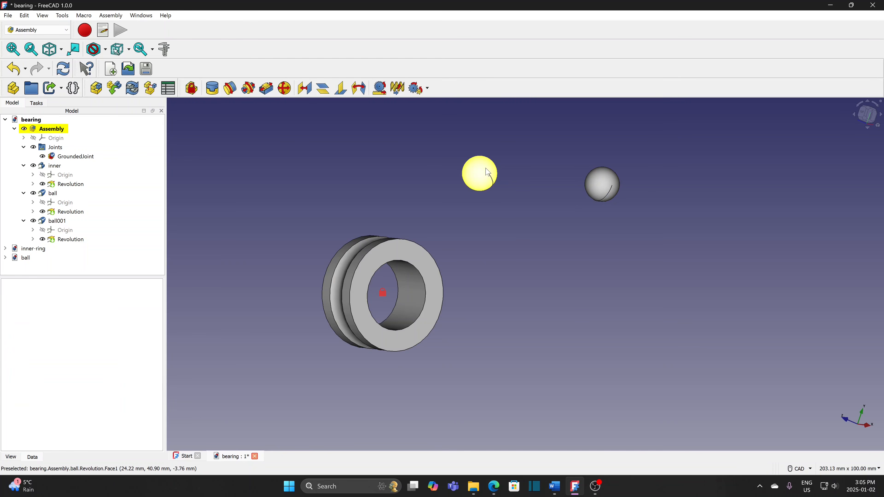
{"action": "left_click_drag", "start_coordinate": [488, 177], "coordinate": [512, 244]}
{"action": "left_click_drag", "start_coordinate": [605, 190], "coordinate": [605, 259]}
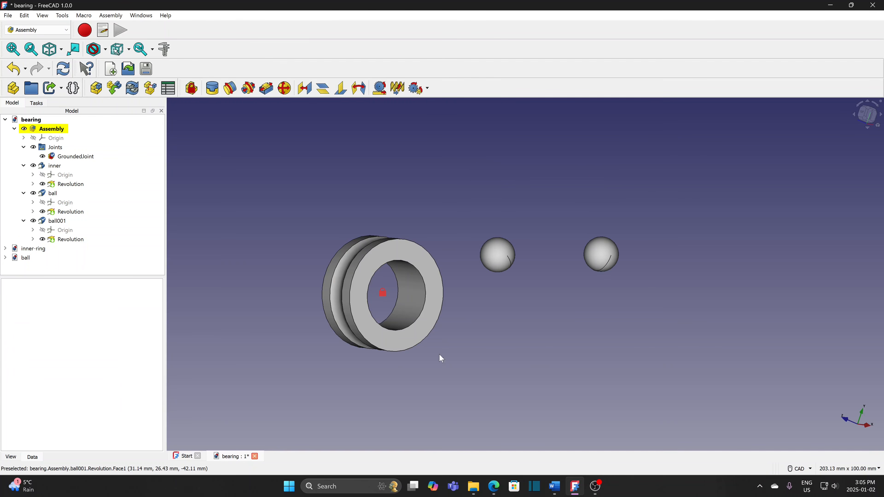
- Create a revolute joint between the first ball and the ring's bore edge with -7 mm offset
{"action": "left_click", "coordinate": [495, 259]}
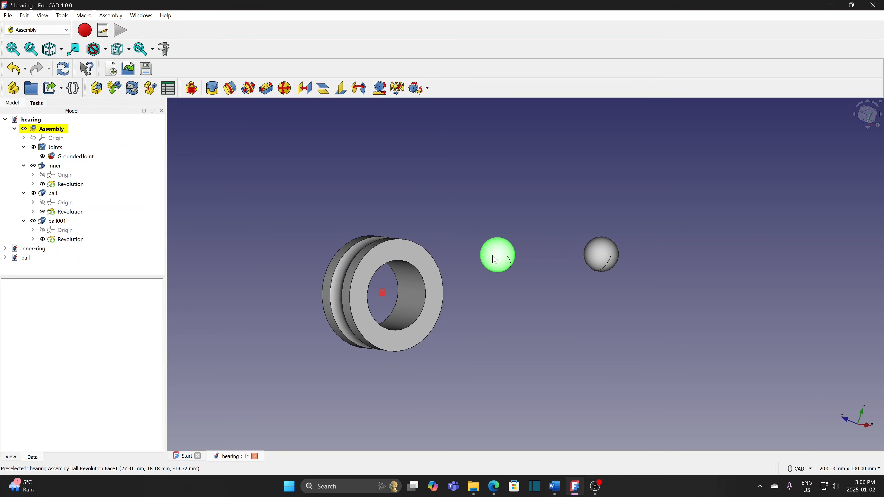
{"action": "left_click", "coordinate": [421, 317], "text": "ctrl"}
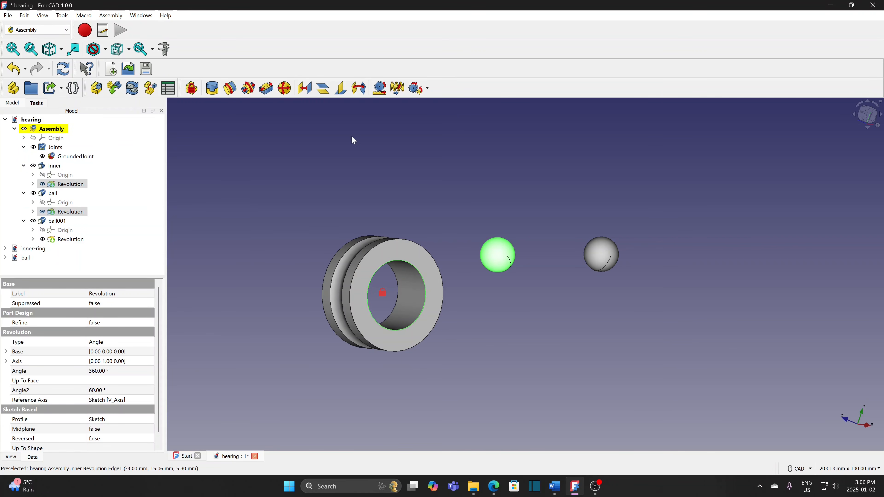
{"action": "left_click", "coordinate": [231, 88]}
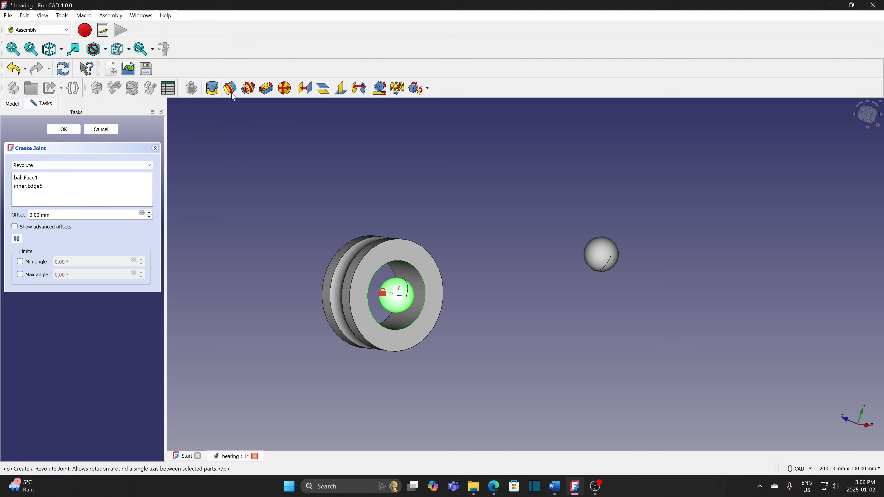
{"action": "left_click", "coordinate": [862, 117]}
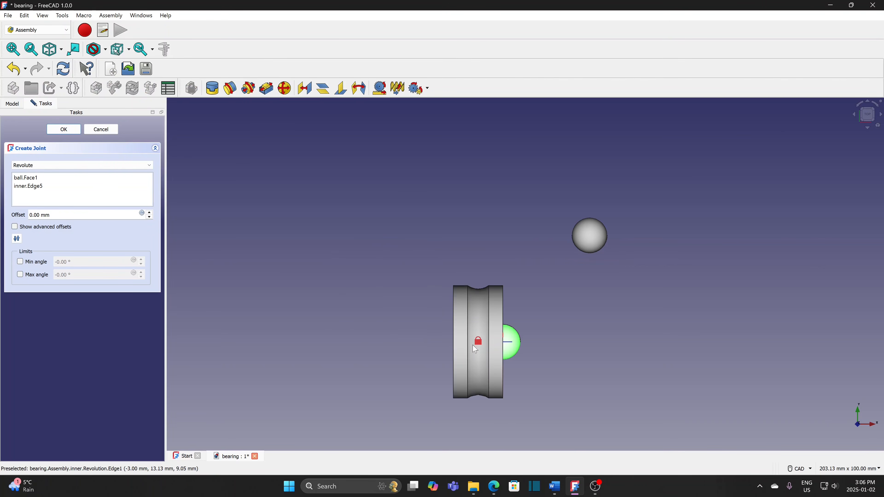
{"action": "double_click", "coordinate": [149, 217]}
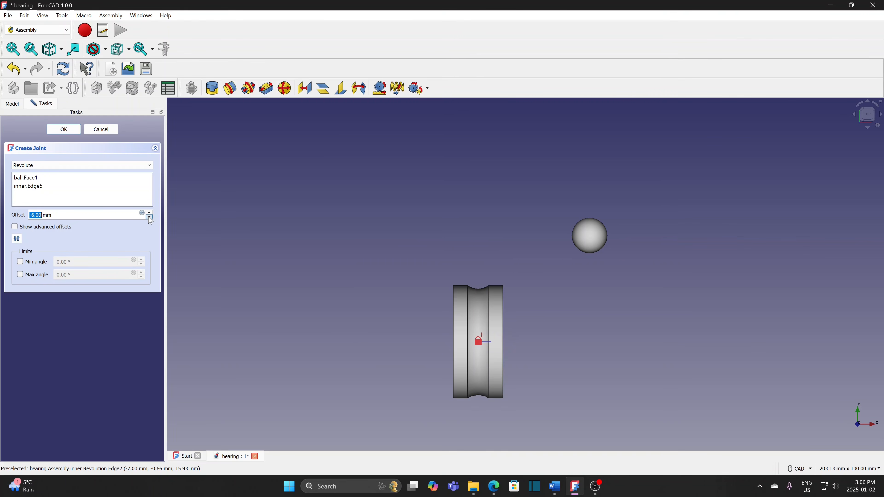
{"action": "left_click", "coordinate": [150, 218]}
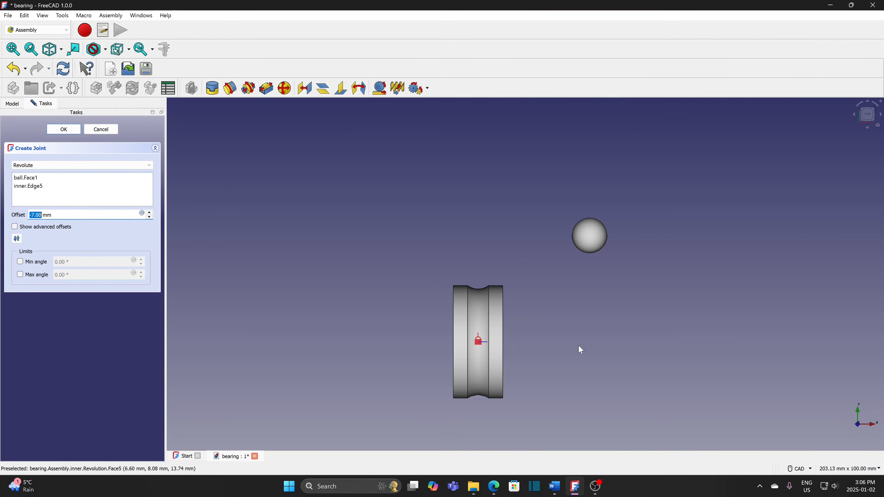
{"action": "middle_click_drag", "start_coordinate": [578, 345], "coordinate": [401, 261]}
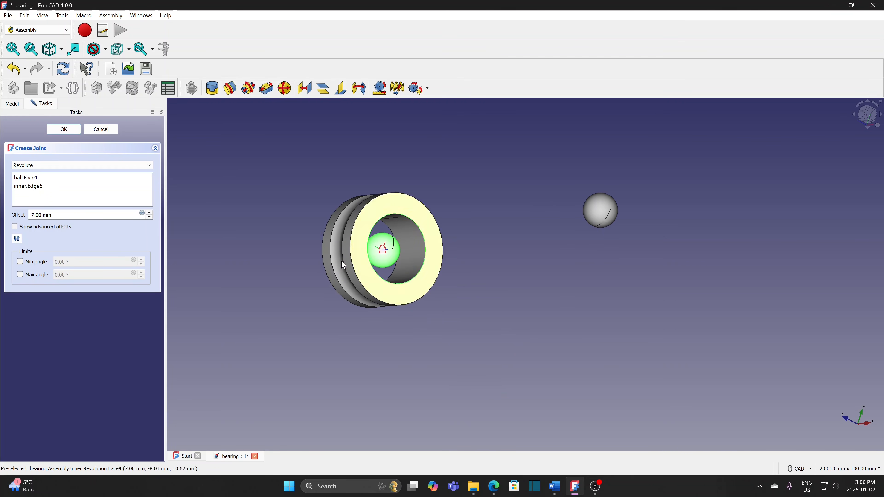
- Set the joint's advanced Offset1 X placement to 20 mm and finish the joint
{"action": "left_click", "coordinate": [50, 227]}
{"action": "left_click", "coordinate": [119, 214]}
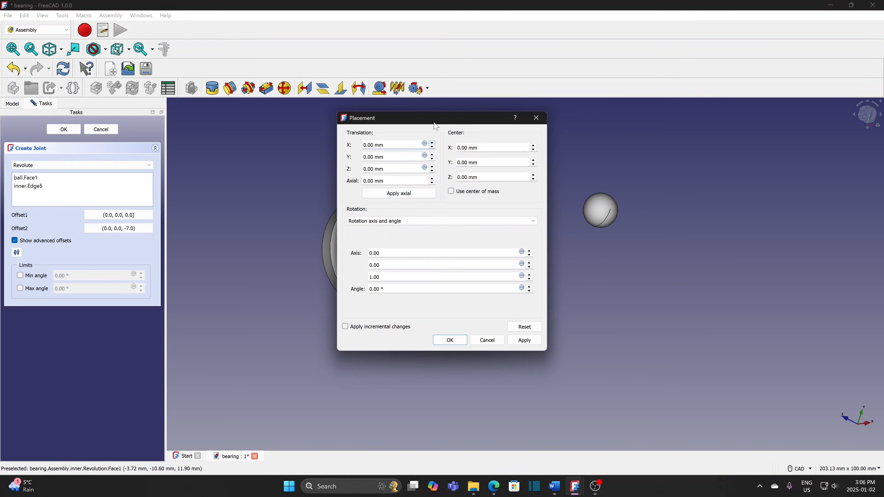
{"action": "left_click_drag", "start_coordinate": [435, 127], "coordinate": [690, 133]}
{"action": "type", "text": "20"}
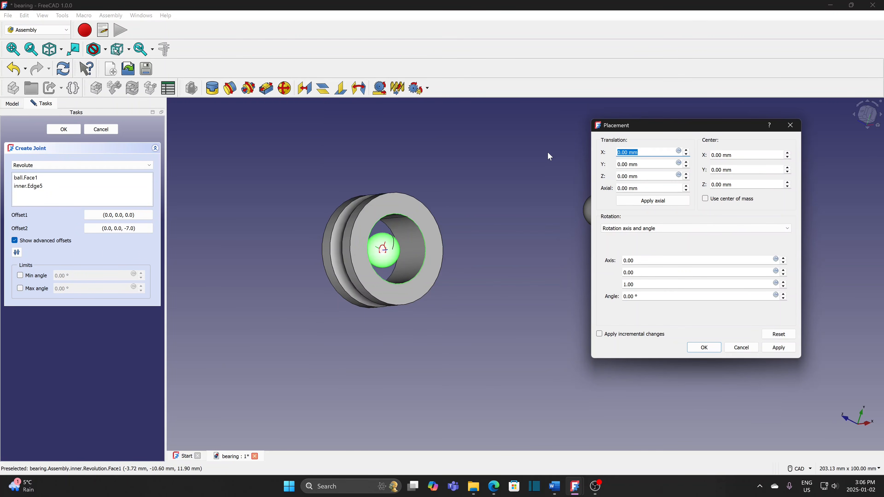
{"action": "left_click", "coordinate": [704, 348]}
{"action": "left_click", "coordinate": [73, 132]}
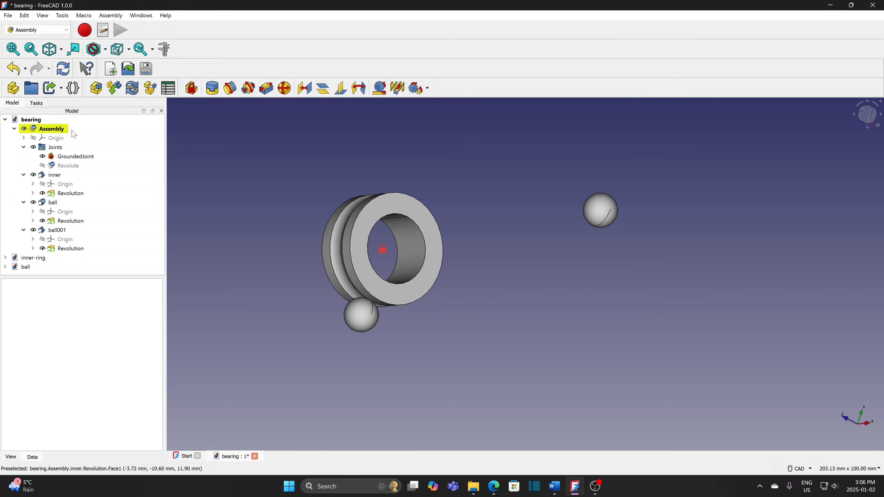
- Swing the jointed ball to the ring's upper left, then select the loose ball and ring's inner edge
{"action": "left_click_drag", "start_coordinate": [363, 319], "coordinate": [334, 285]}
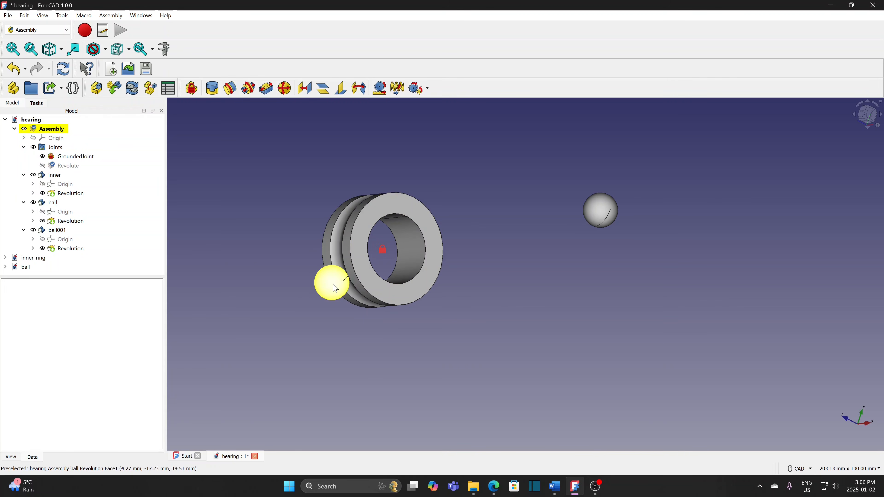
{"action": "left_click_drag", "start_coordinate": [333, 285], "coordinate": [335, 223]}
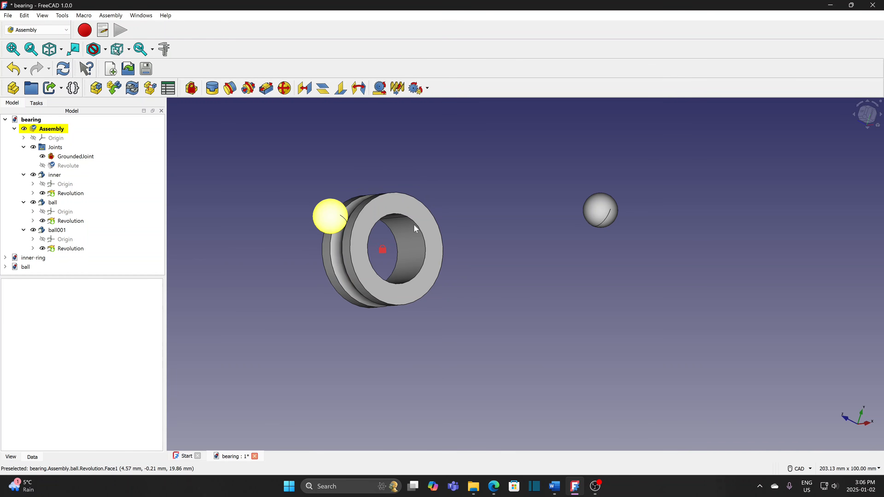
{"action": "left_click", "coordinate": [602, 213]}
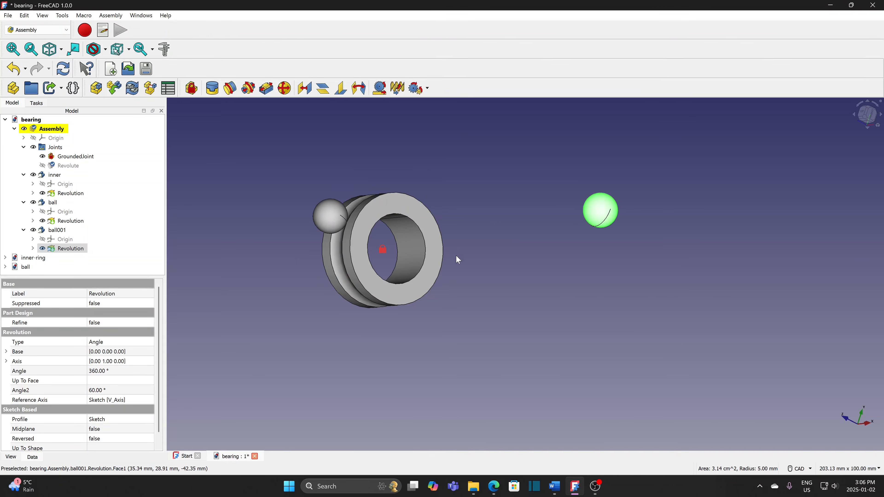
{"action": "left_click", "coordinate": [425, 269]}
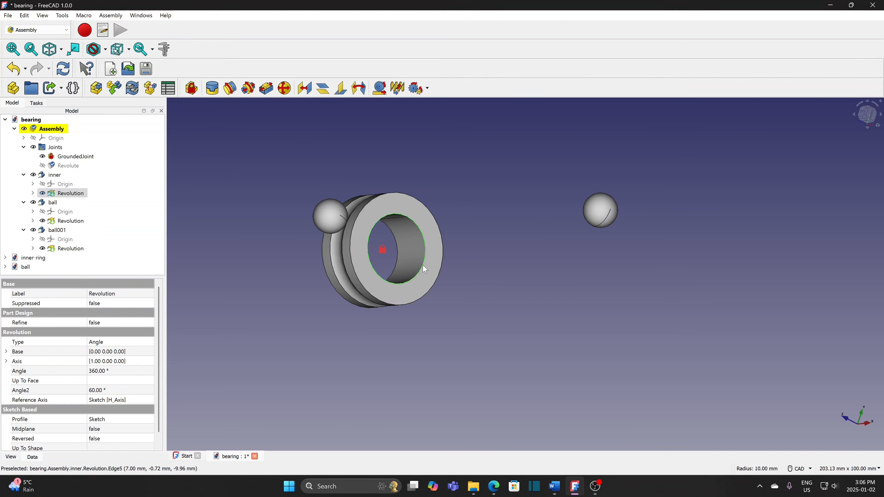
- Start a revolute joint between the second ball's face and the ring's inner edge, offset -7 mm
{"action": "left_click", "coordinate": [230, 89]}
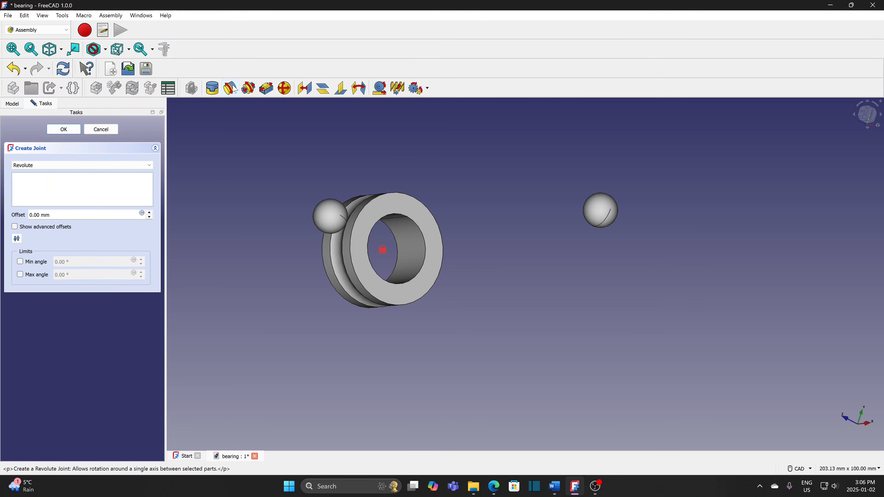
{"action": "left_click", "coordinate": [594, 223]}
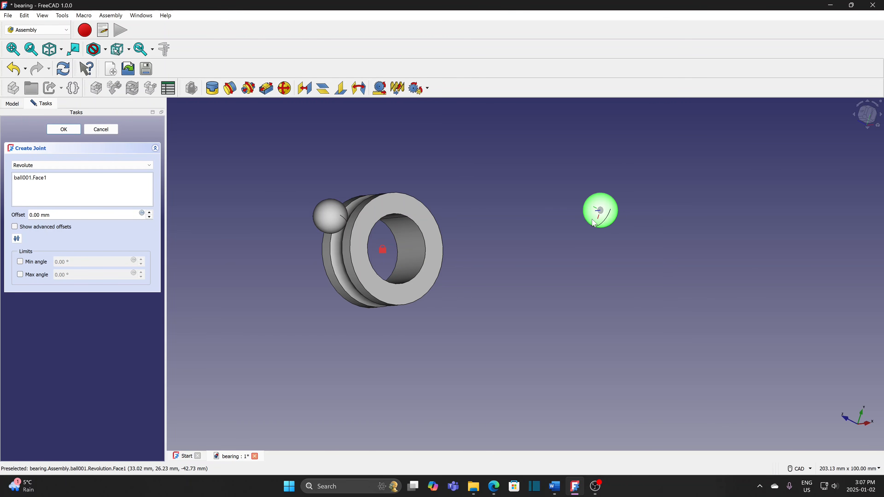
{"action": "left_click", "coordinate": [418, 280]}
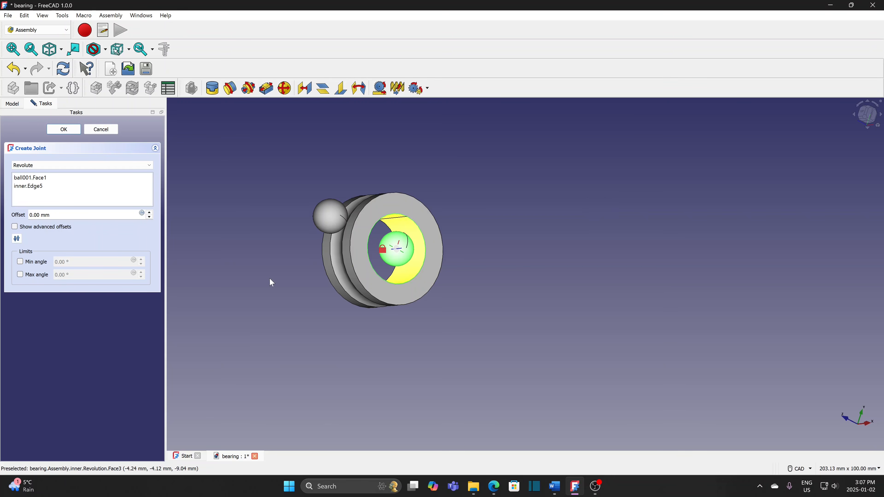
{"action": "left_click", "coordinate": [149, 217]}
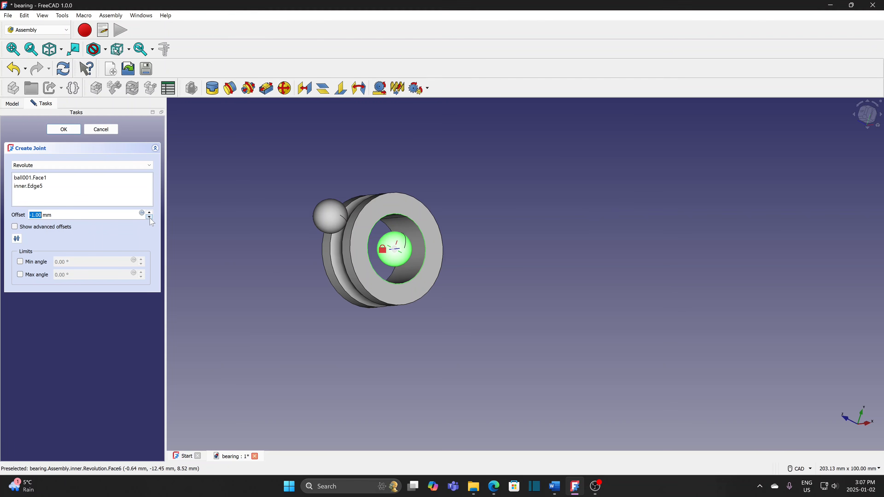
{"action": "left_click", "coordinate": [149, 218]}
{"action": "left_click", "coordinate": [150, 217]}
{"action": "left_click", "coordinate": [150, 217]}
{"action": "left_click", "coordinate": [149, 218]}
{"action": "left_click", "coordinate": [150, 217]}
{"action": "left_click", "coordinate": [150, 218]}
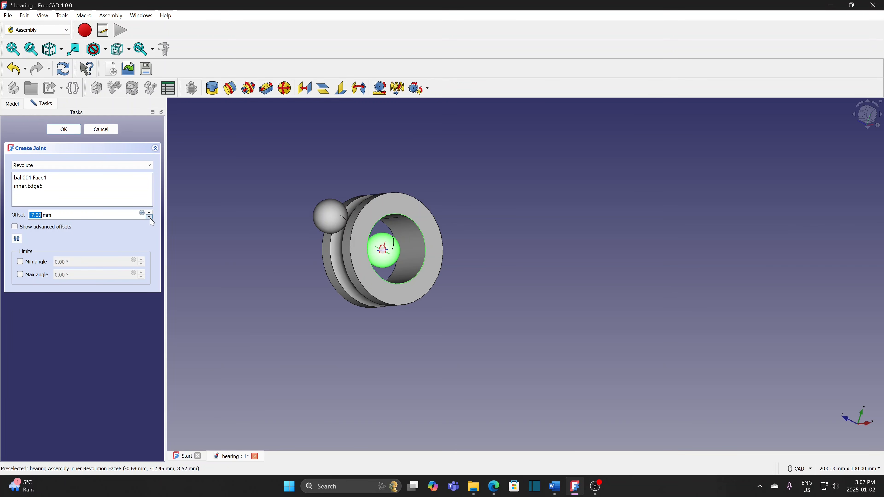
- Set advanced Offset1 X to 20 mm, finish the joint, and rotate both balls to test
{"action": "left_click", "coordinate": [66, 228]}
{"action": "left_click", "coordinate": [129, 215]}
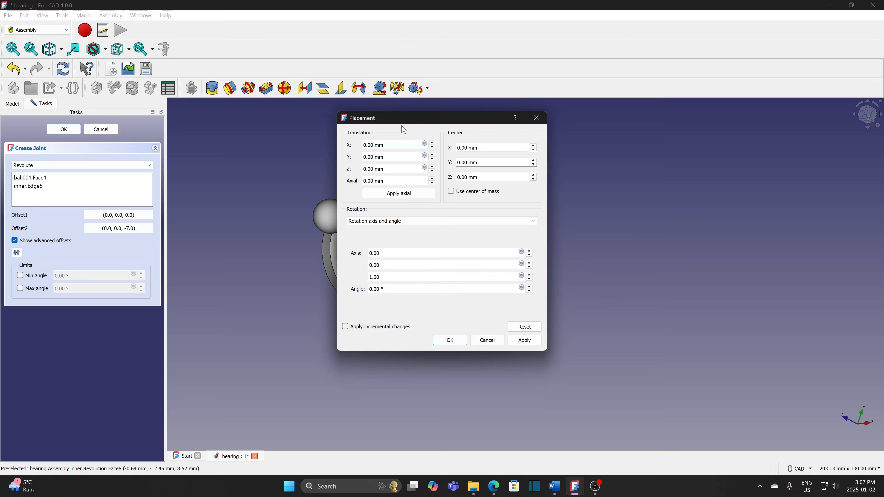
{"action": "left_click_drag", "start_coordinate": [396, 116], "coordinate": [464, 149]}
{"action": "type", "text": "20"}
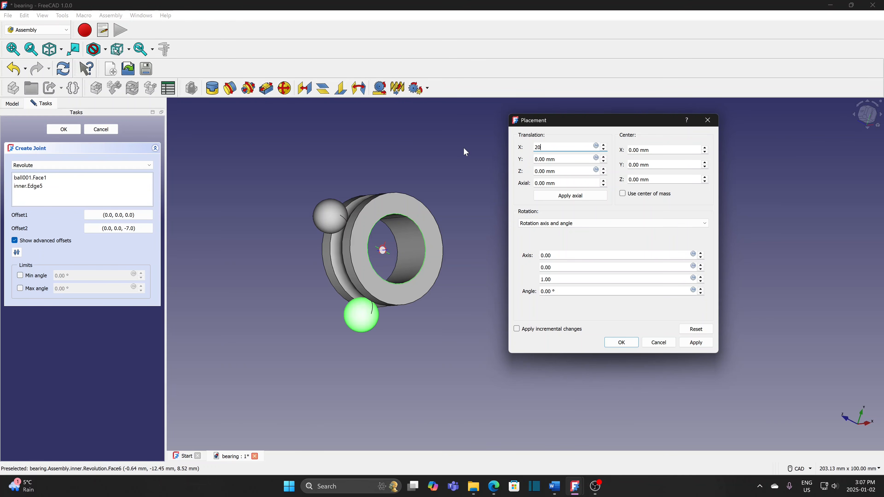
{"action": "left_click", "coordinate": [621, 342]}
{"action": "key", "text": "Return"}
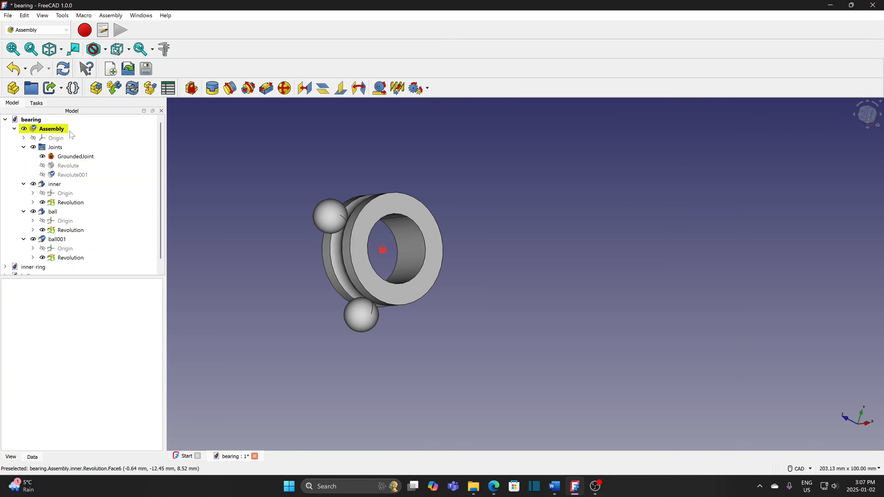
{"action": "left_click_drag", "start_coordinate": [369, 315], "coordinate": [351, 300]}
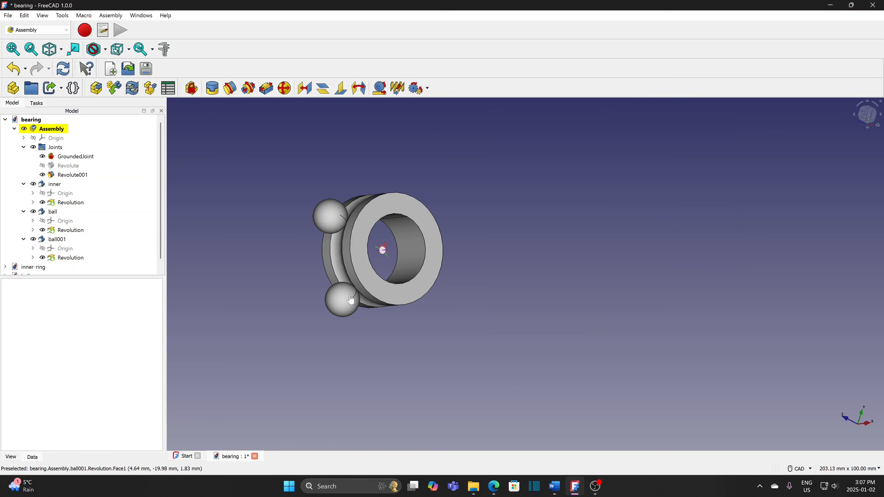
{"action": "mouse_move", "coordinate": [334, 220]}
{"action": "left_mouse_down"}
{"action": "mouse_move", "coordinate": [359, 194]}
{"action": "mouse_move", "coordinate": [341, 210]}
{"action": "left_mouse_up"}
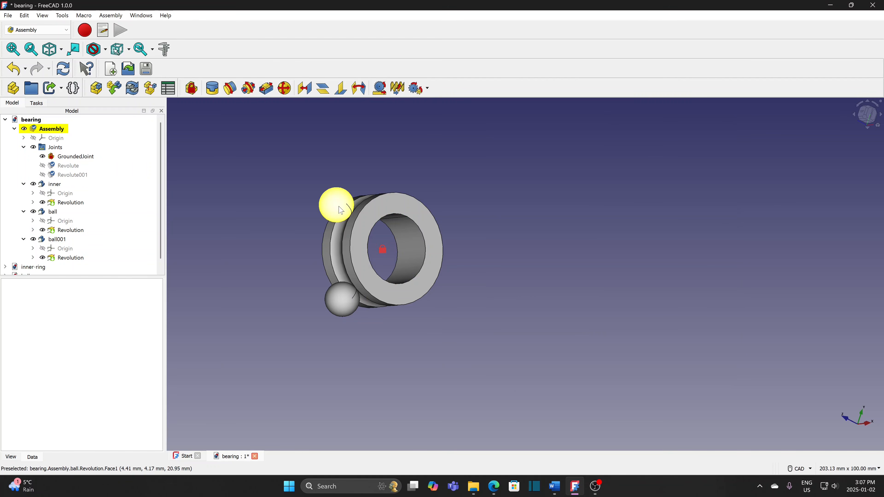
- Link the two balls with a 10.4 mm distance joint and turn one around the ring to verify
{"action": "left_click", "coordinate": [337, 205]}
{"action": "left_click", "coordinate": [342, 298], "text": "ctrl"}
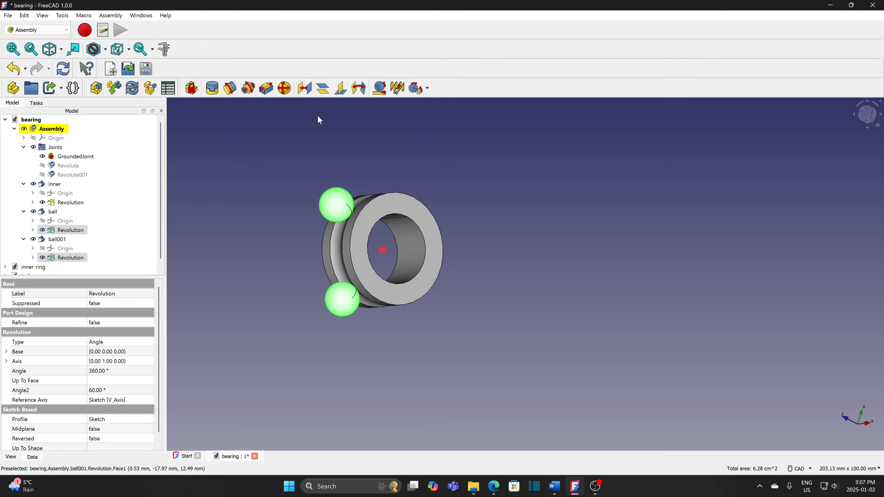
{"action": "left_click", "coordinate": [309, 91]}
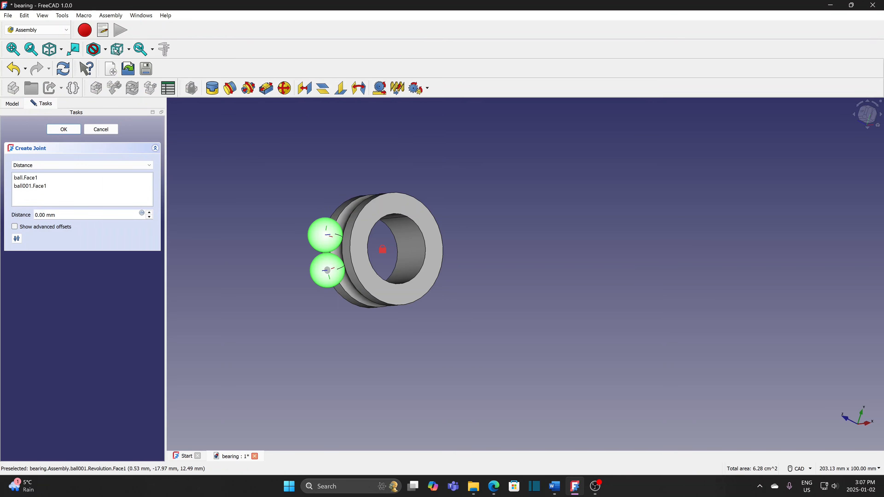
{"action": "type", "text": "10.47"}
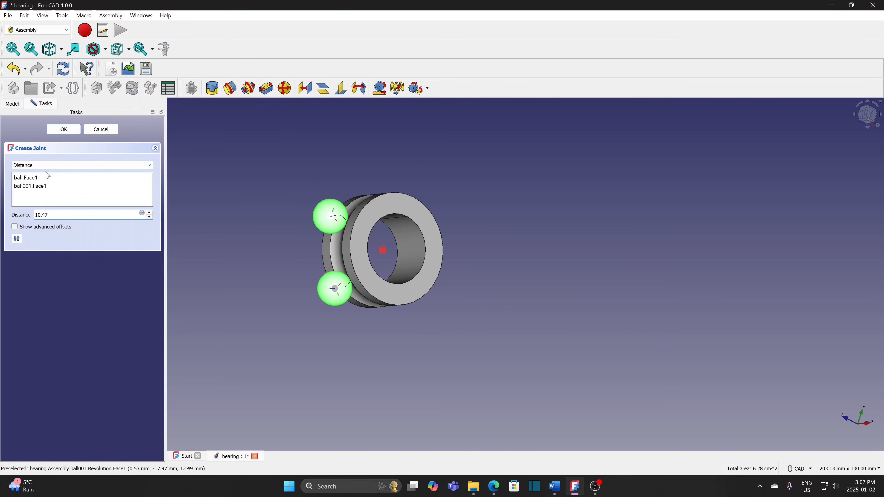
{"action": "left_click", "coordinate": [64, 129]}
{"action": "mouse_move", "coordinate": [341, 283]}
{"action": "left_mouse_down"}
{"action": "mouse_move", "coordinate": [336, 252]}
{"action": "mouse_move", "coordinate": [410, 264]}
{"action": "mouse_move", "coordinate": [338, 244]}
{"action": "mouse_move", "coordinate": [418, 272]}
{"action": "mouse_move", "coordinate": [345, 210]}
{"action": "mouse_move", "coordinate": [442, 288]}
{"action": "mouse_move", "coordinate": [371, 213]}
{"action": "mouse_move", "coordinate": [383, 210]}
{"action": "left_mouse_up"}
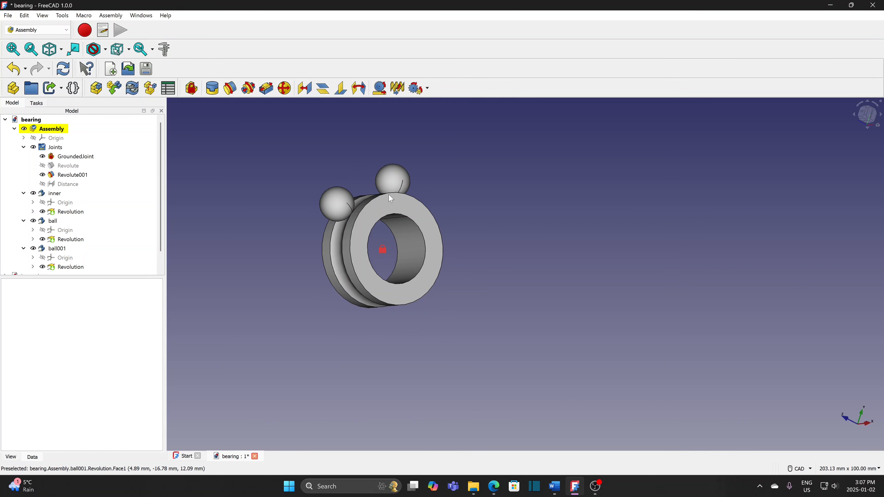